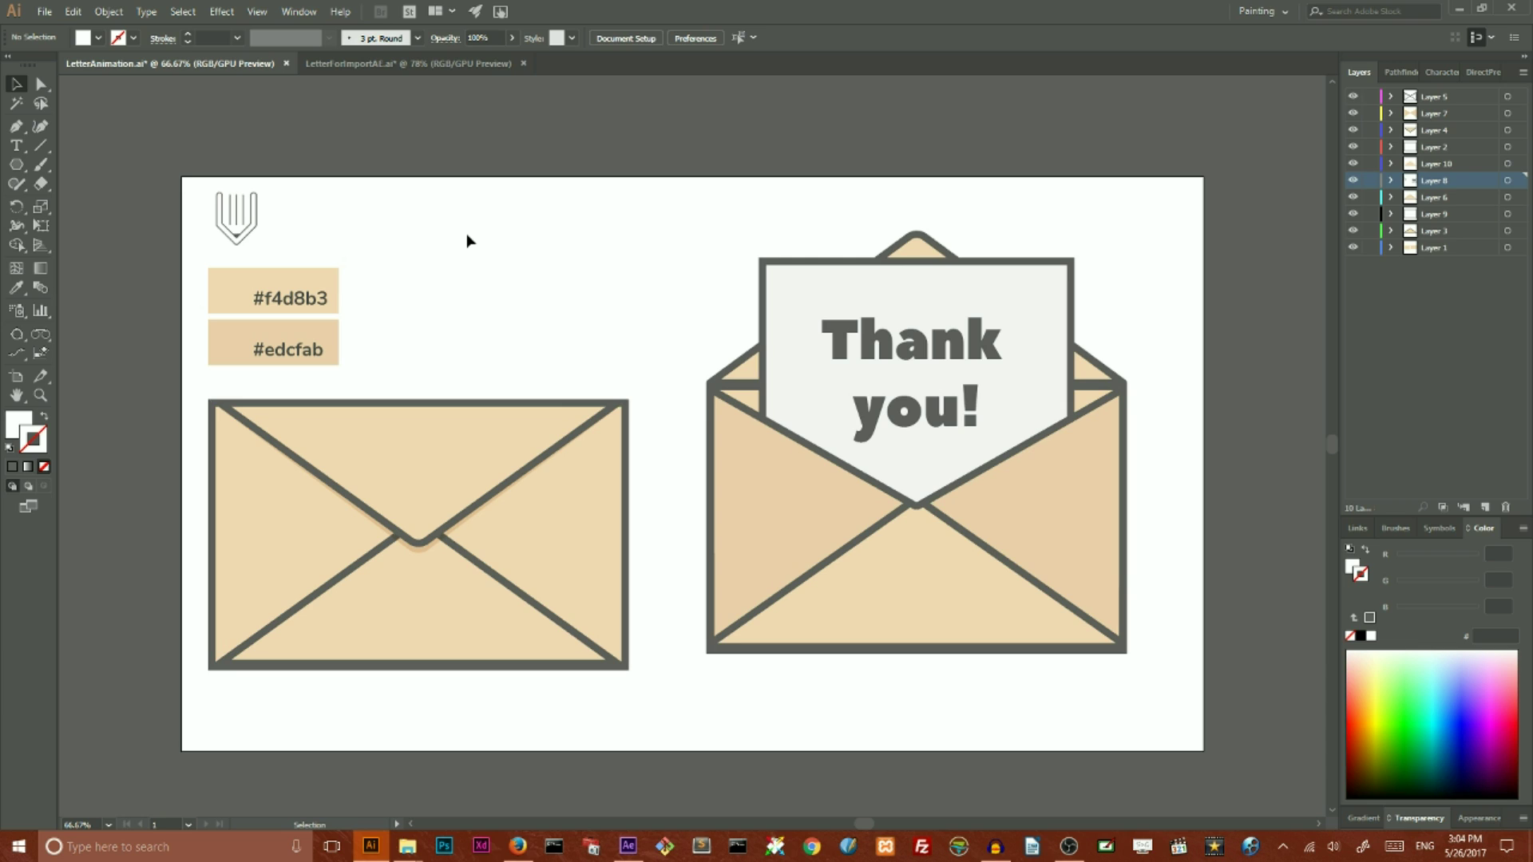
Step: In After Effects, rewind the envelope animation to frame 0 and play its preview
left_click(629, 848)
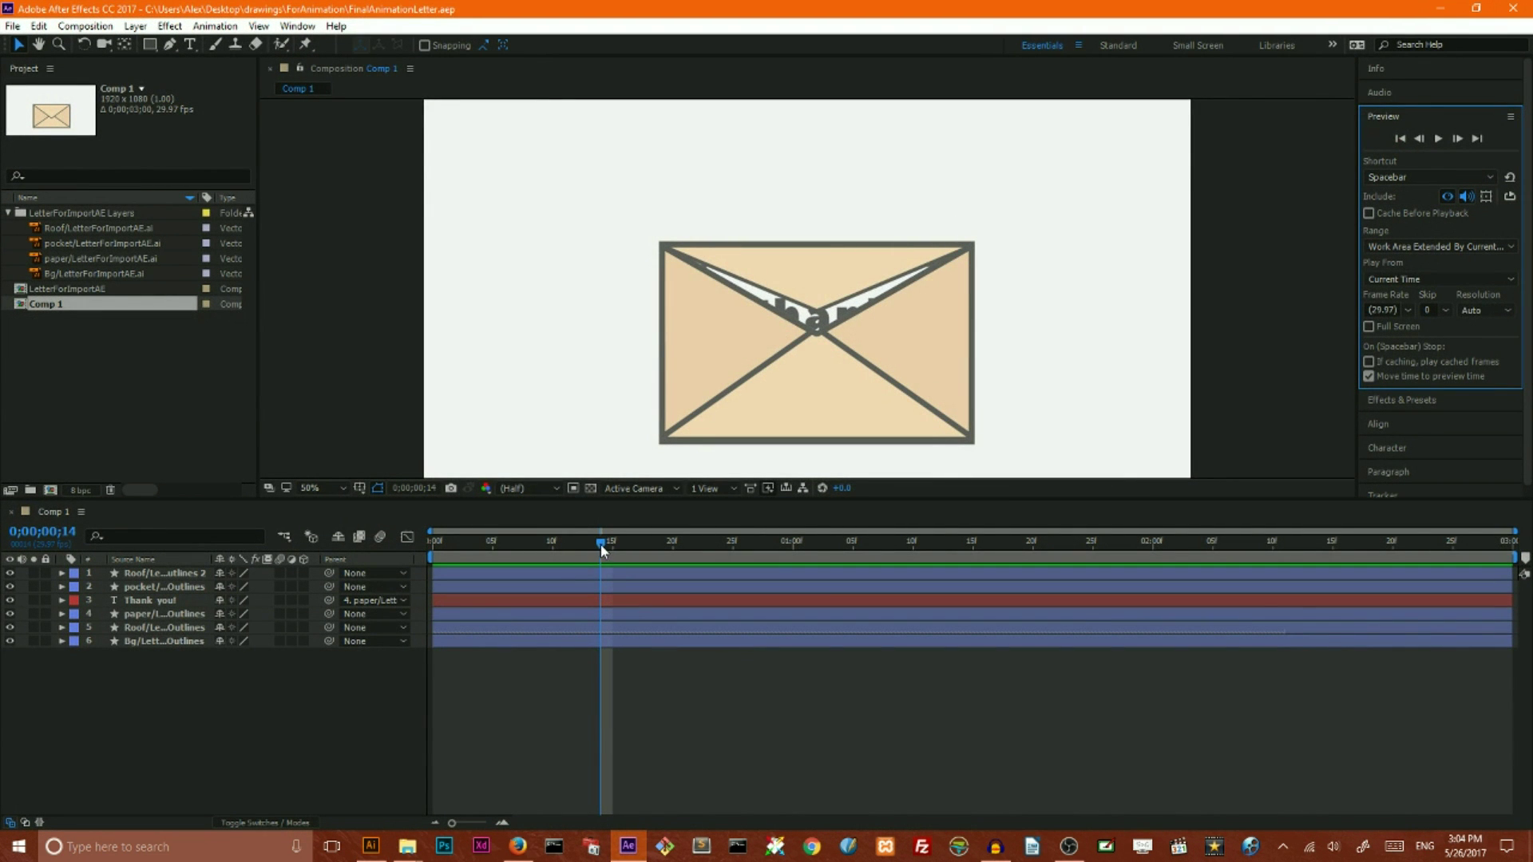
left_click_drag(601, 545, 408, 544)
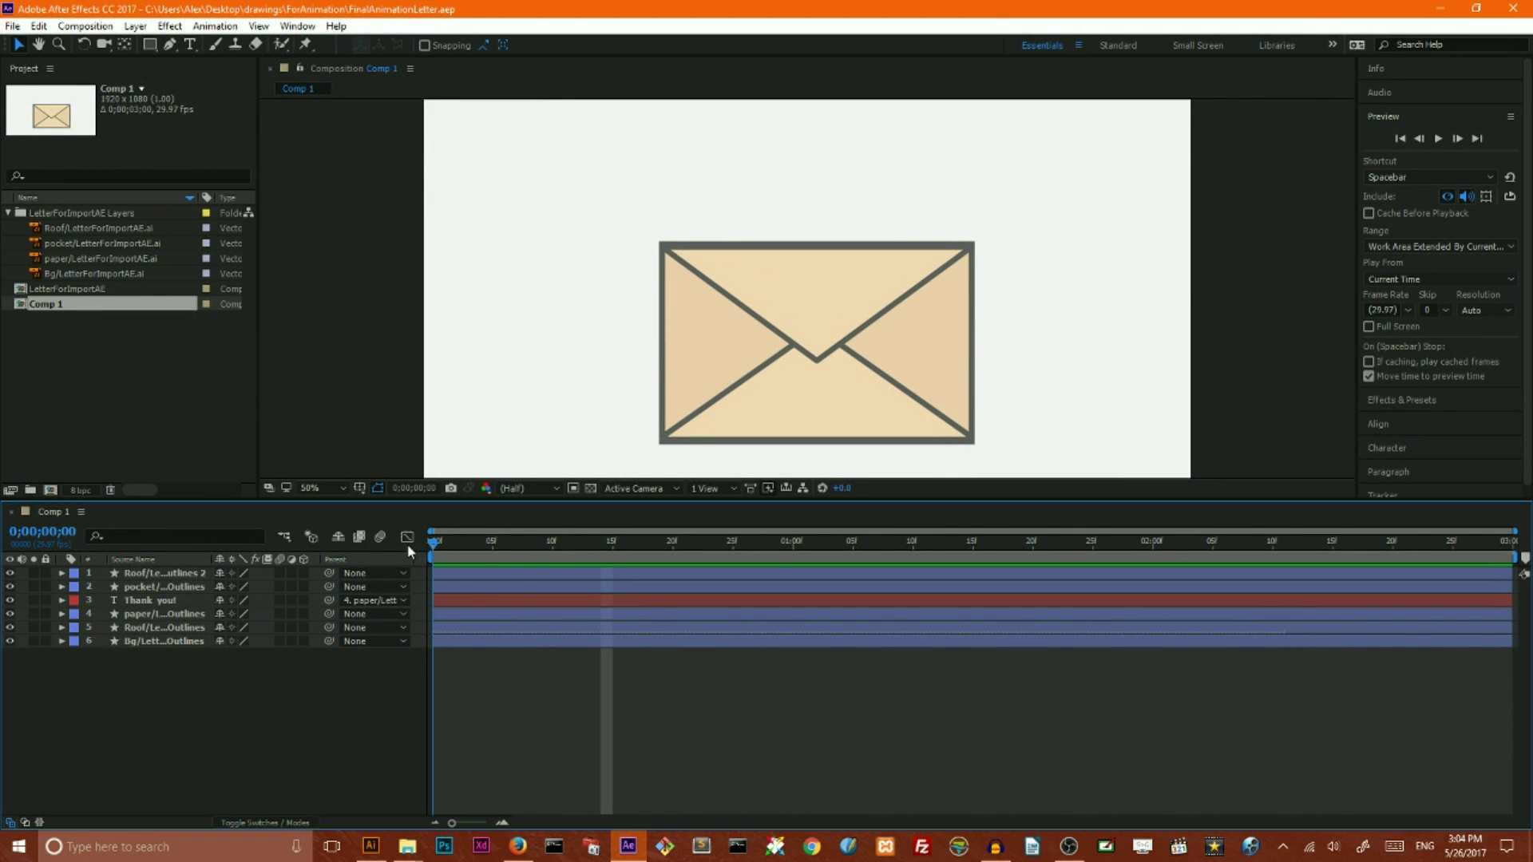
left_click(1439, 138)
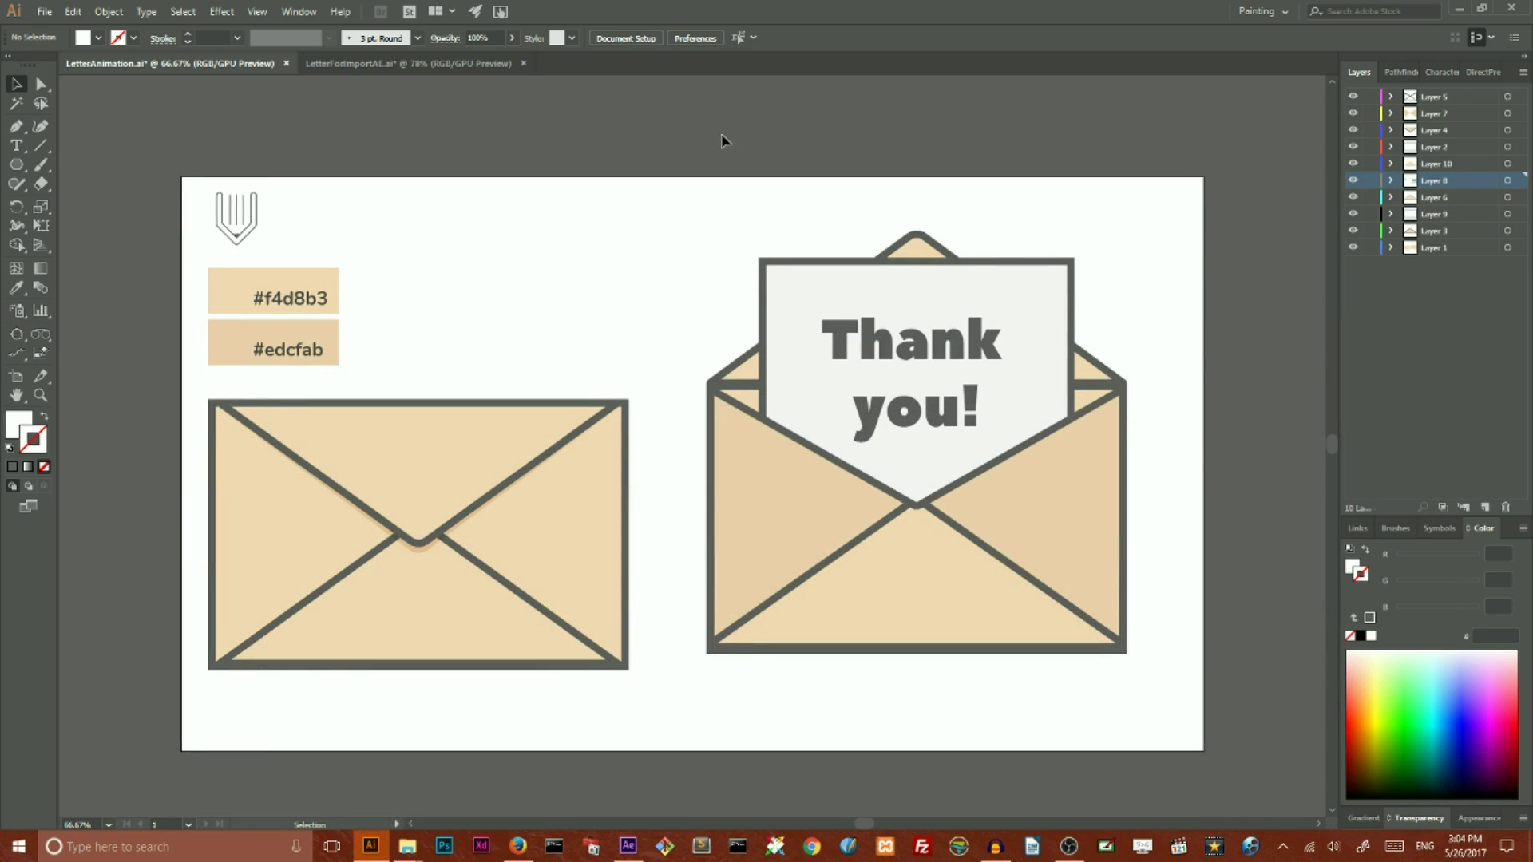
Step: Create a new blank 1920 × 1080 px Web-Large document
left_click(44, 12)
left_click(58, 31)
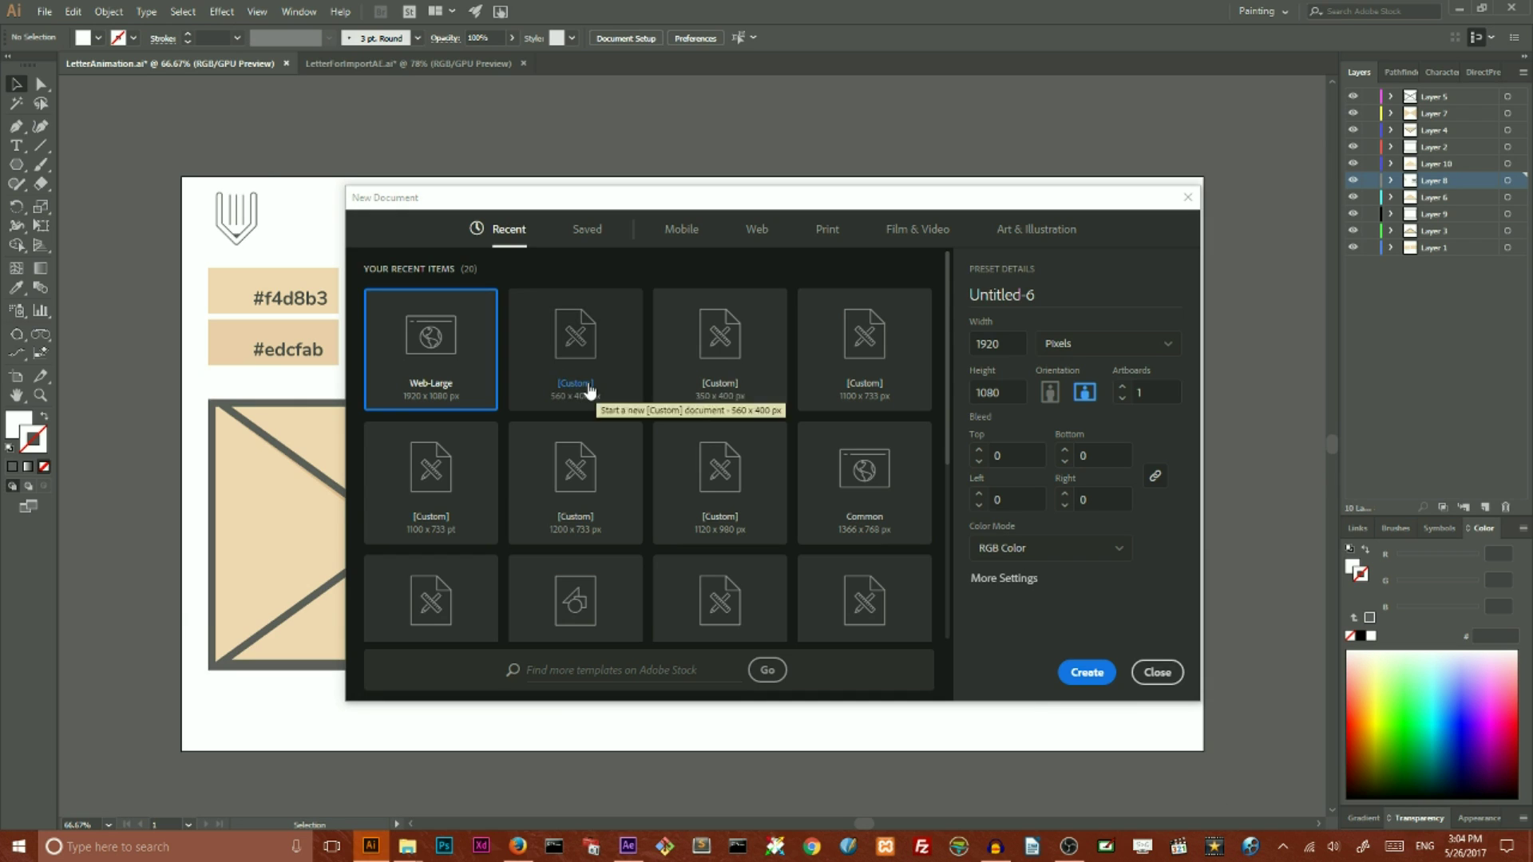
left_click_drag(661, 200, 537, 176)
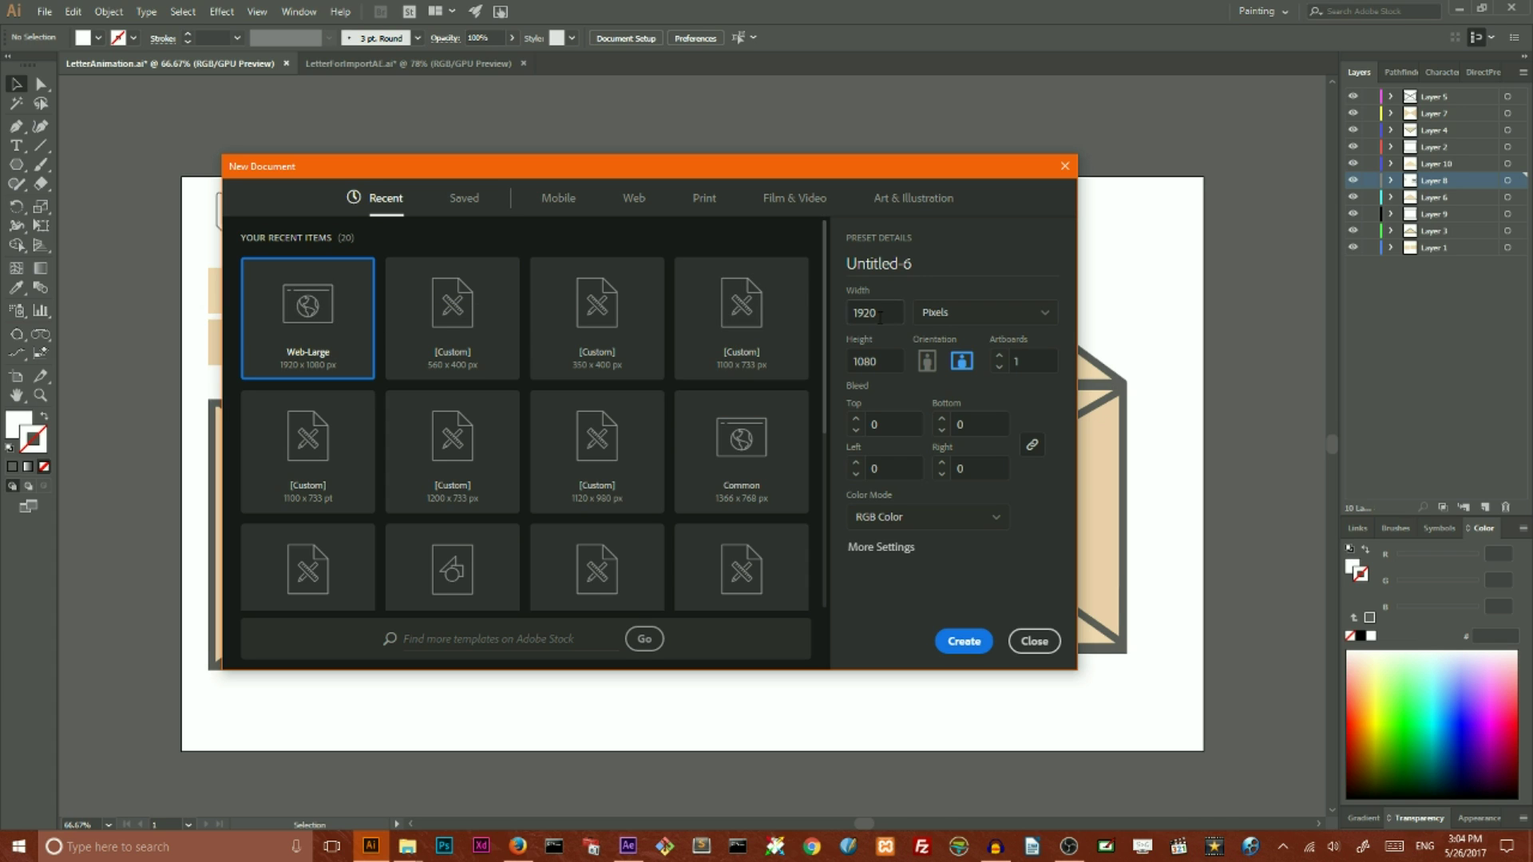
left_click(962, 643)
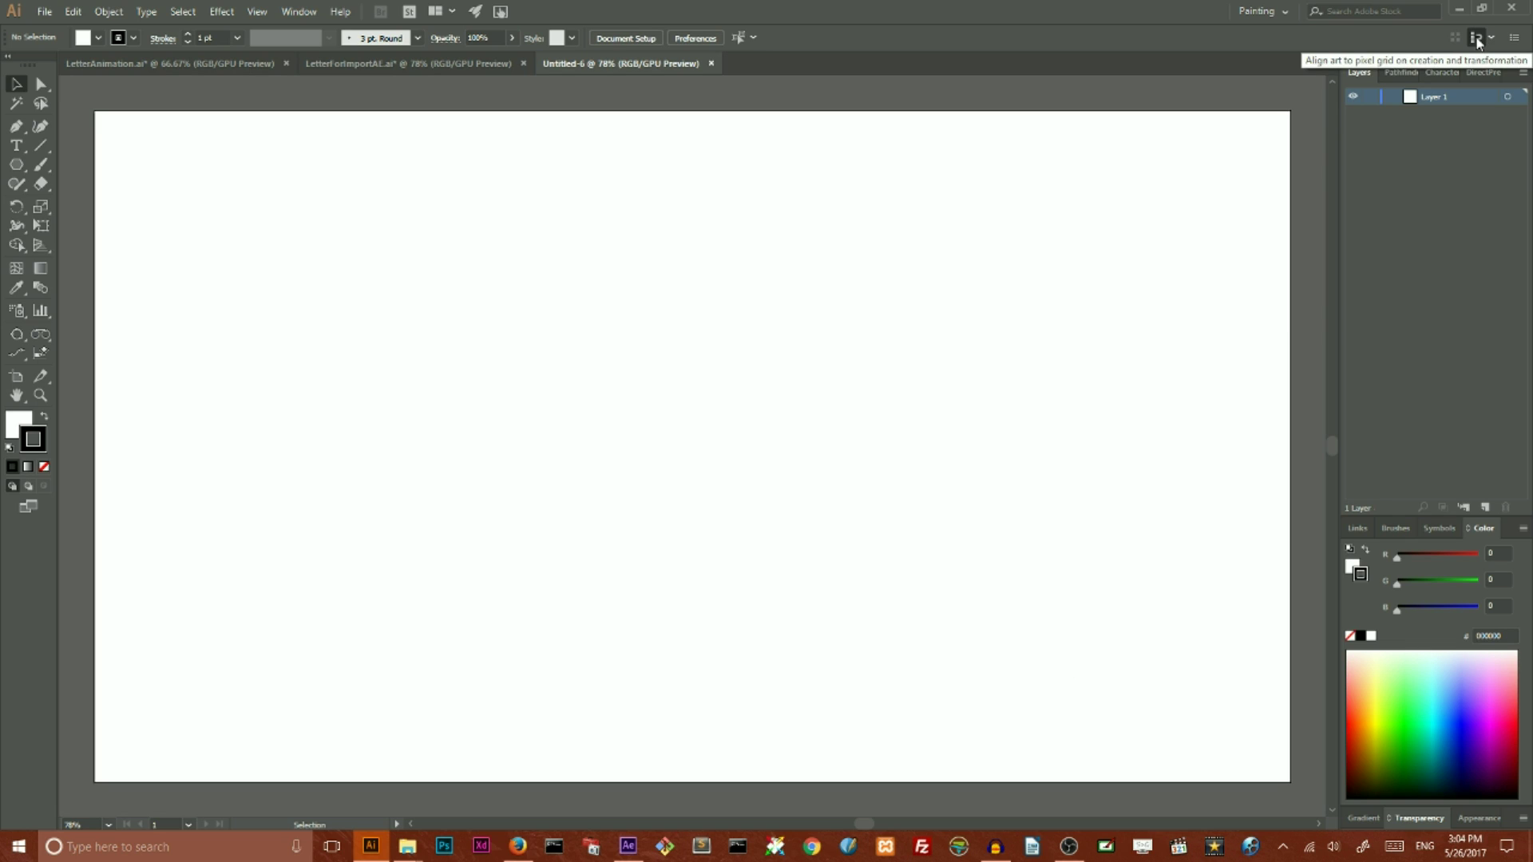
Step: Set the Layers panel row size to a custom 70 pixels
left_click(1522, 73)
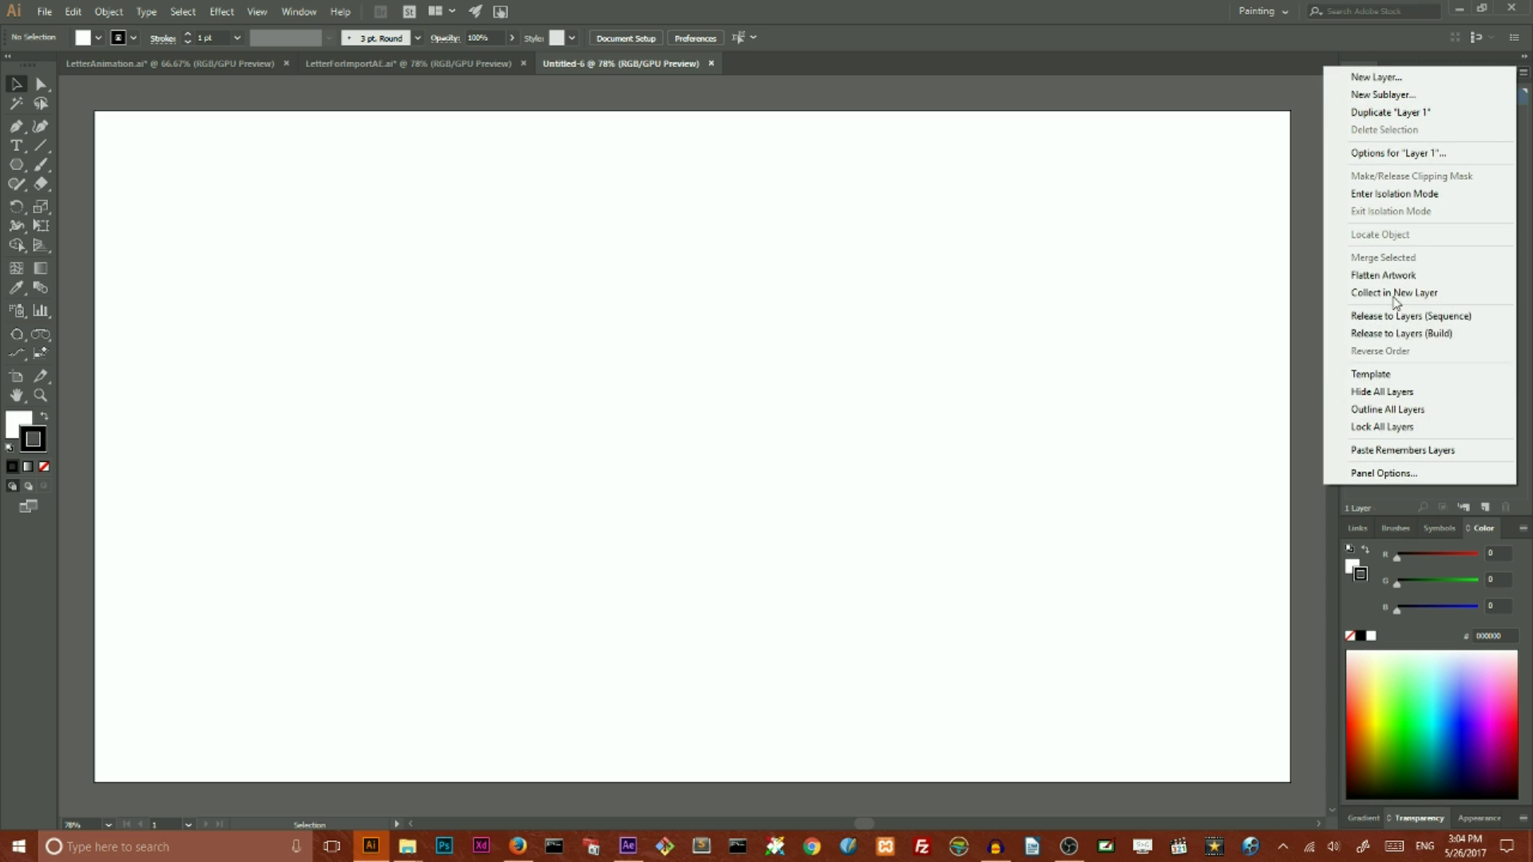
left_click(1381, 474)
left_click(675, 390)
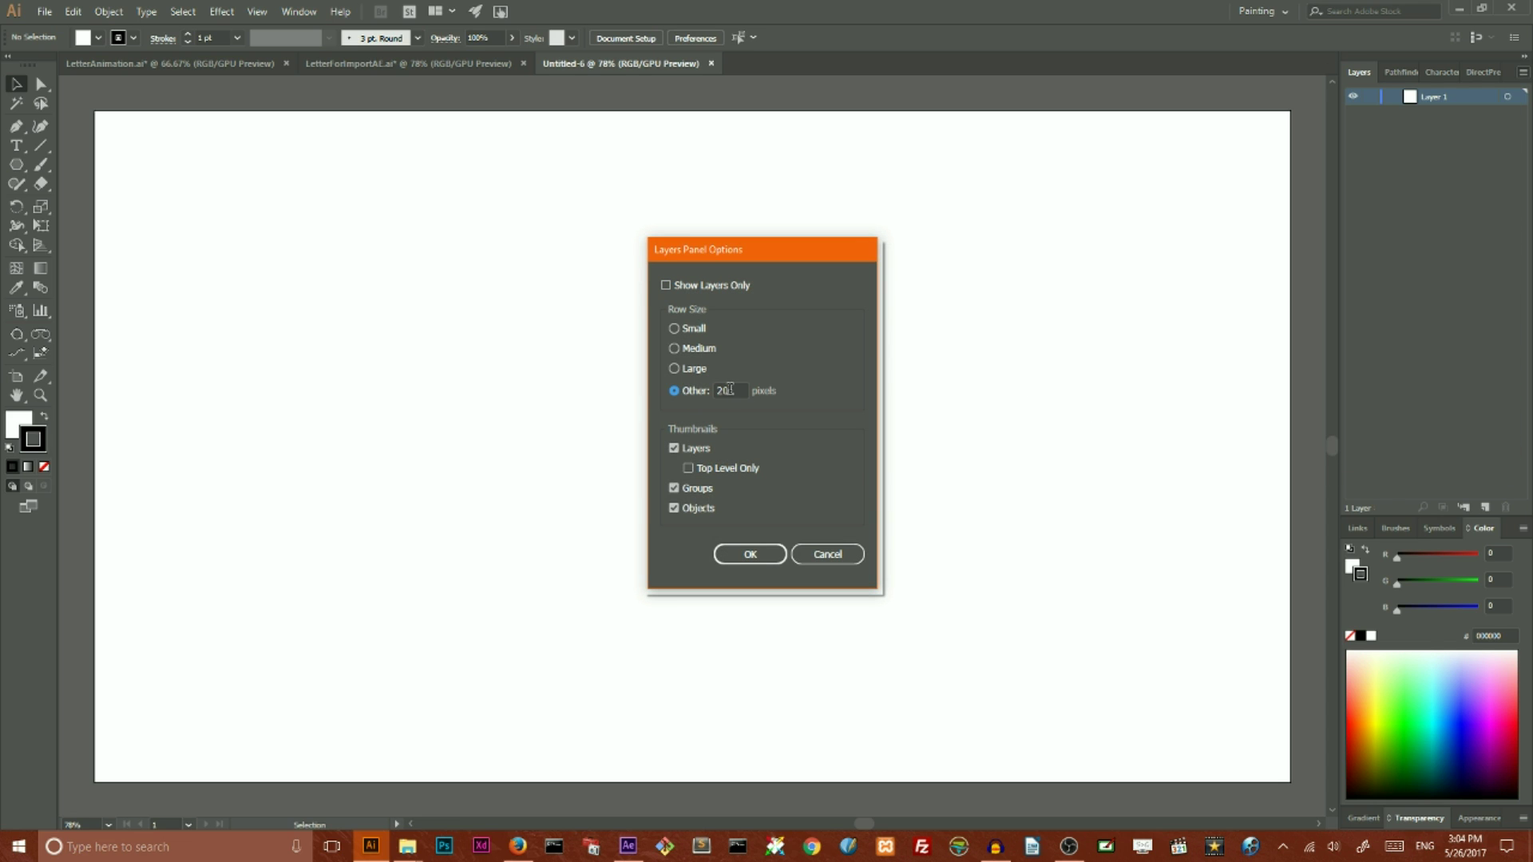
double_click(730, 390)
type("70")
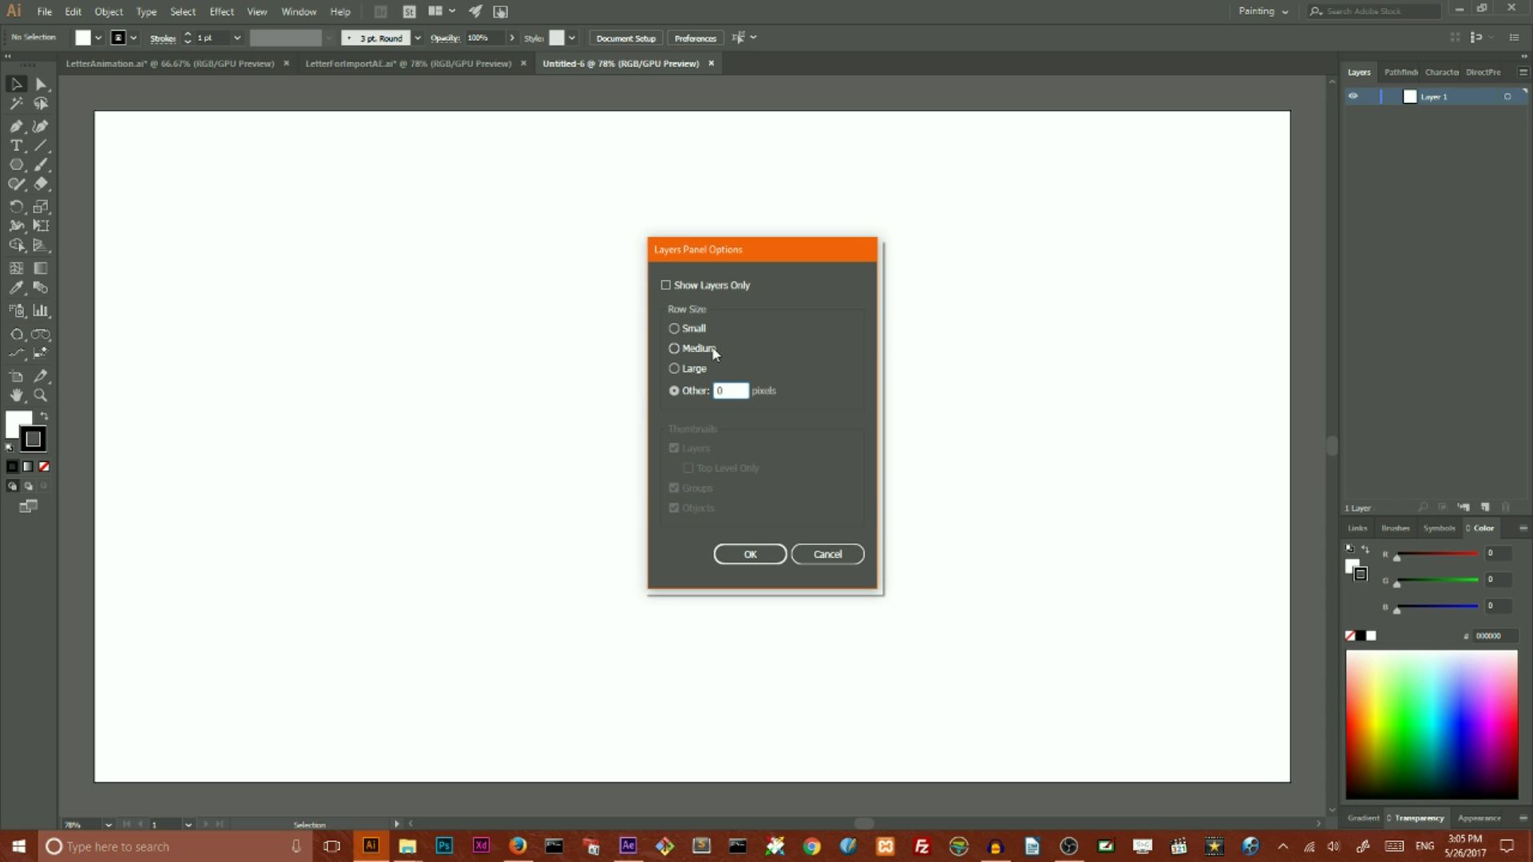
left_click(749, 554)
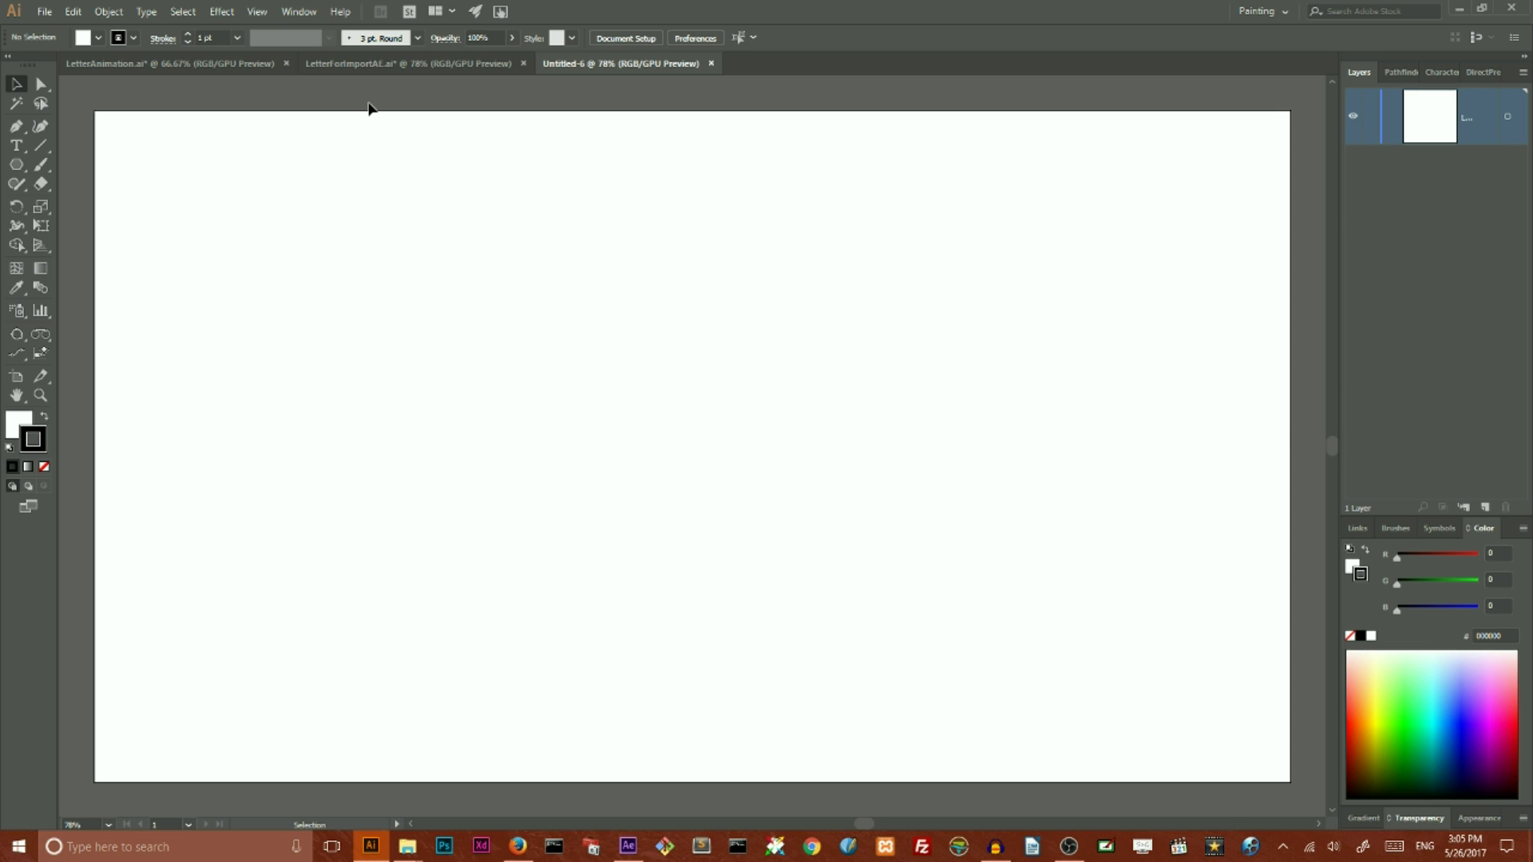
Step: Copy the pencil logo and both swatches from LetterAnimation into Untitled-6, lock them, add a layer
left_click(333, 68)
left_click(237, 69)
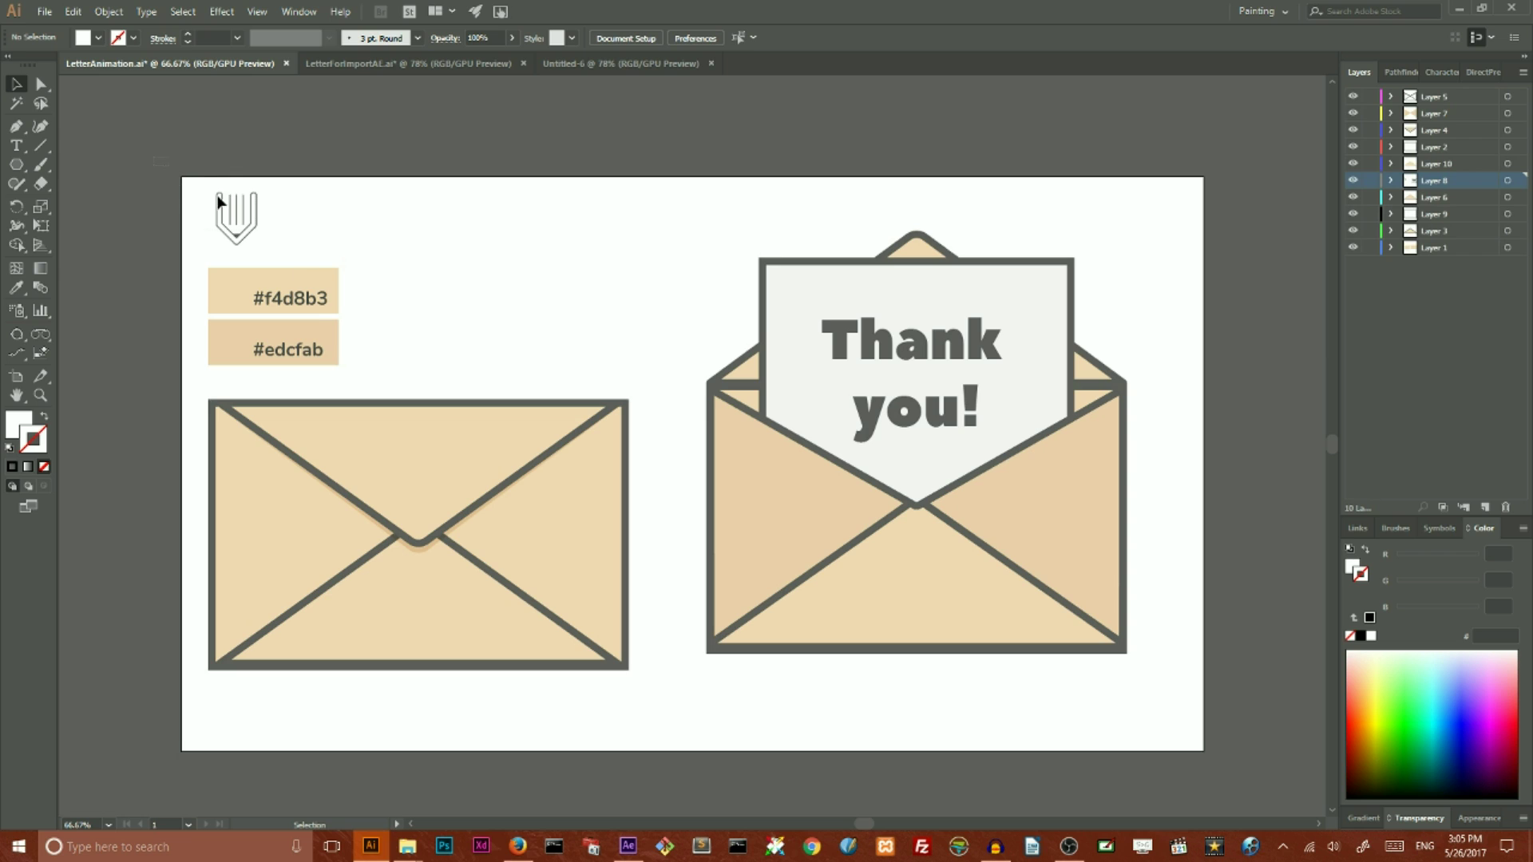
left_click_drag(180, 179, 397, 377)
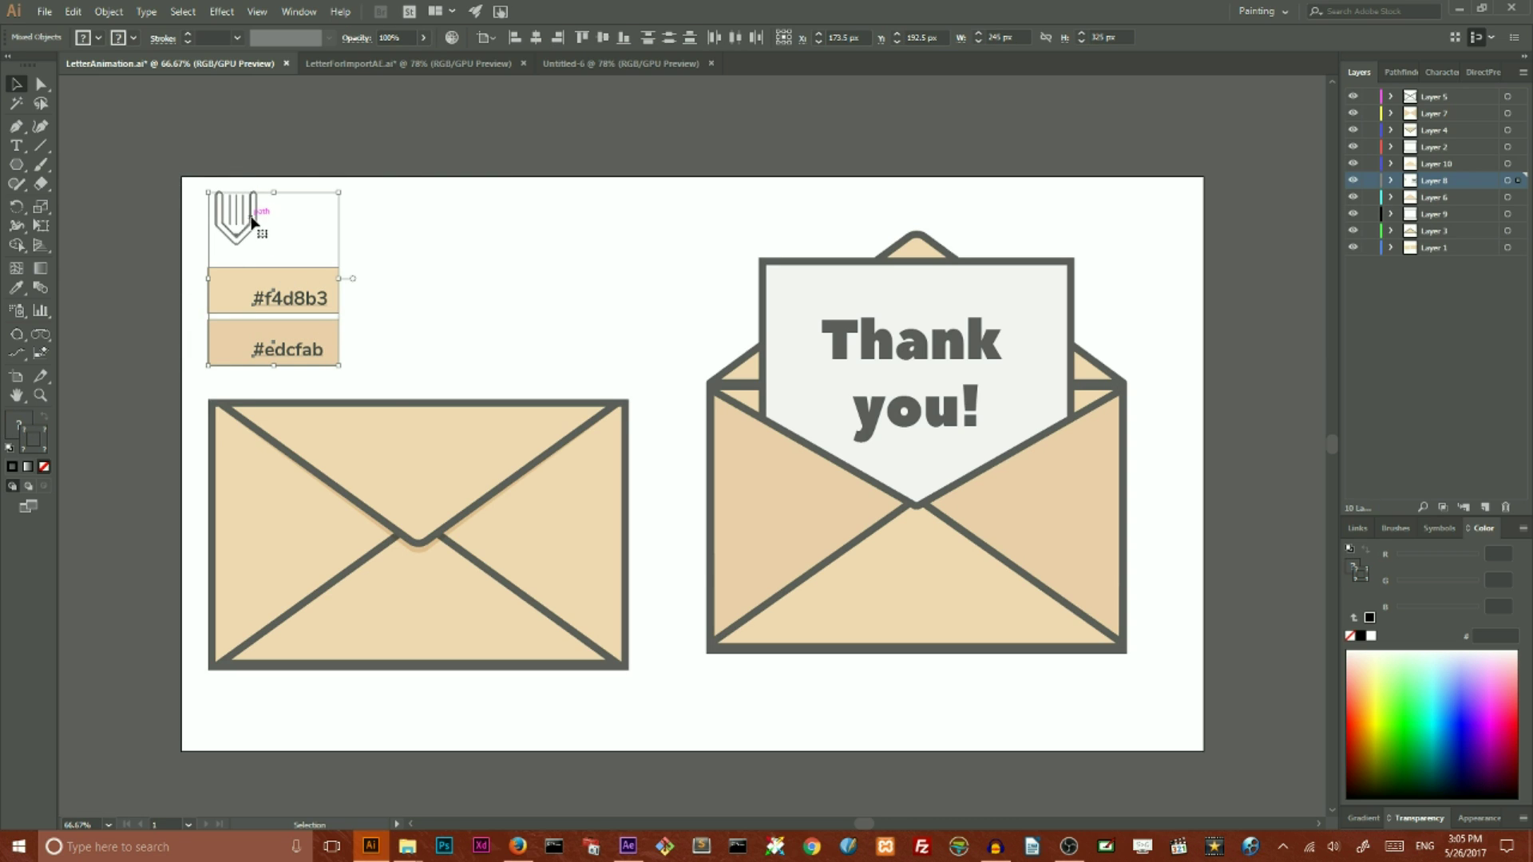
mouse_move(260, 202)
left_mouse_down()
mouse_move(288, 167)
mouse_move(569, 60)
mouse_move(178, 198)
left_mouse_up()
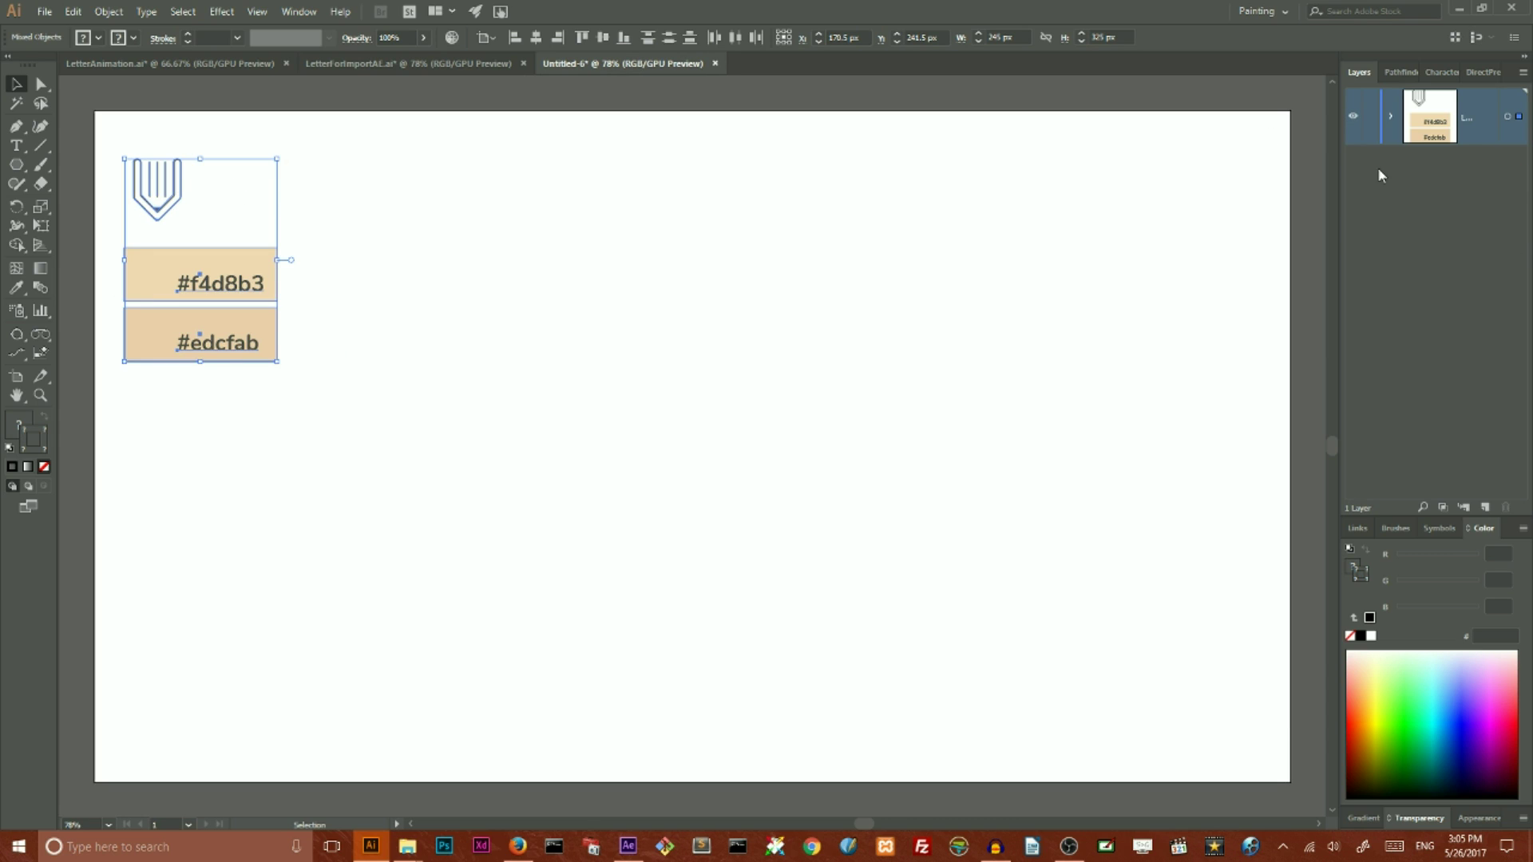
left_click(1370, 116)
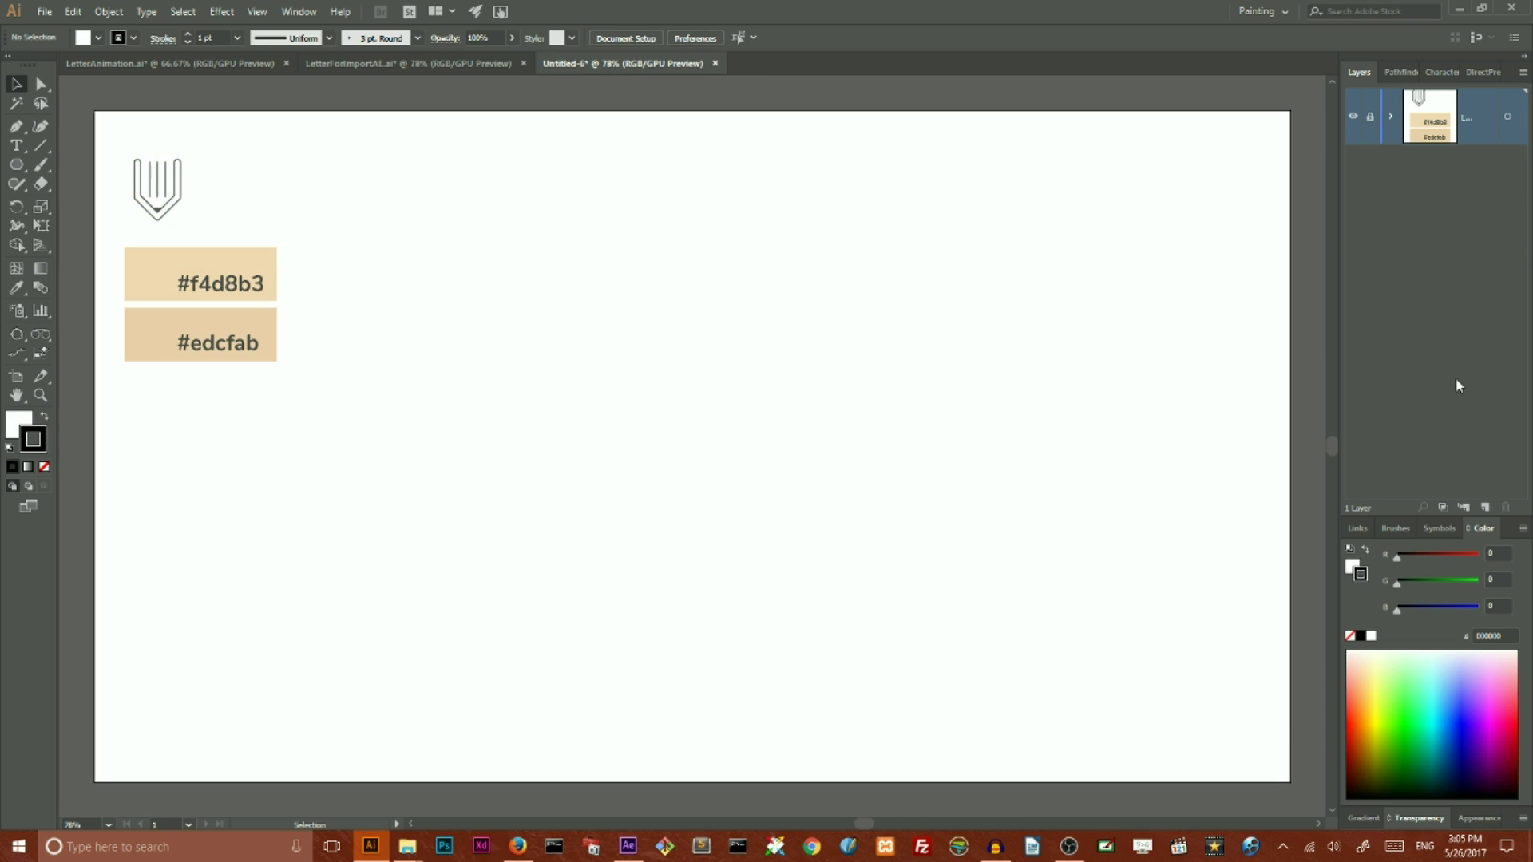
left_click(1484, 506)
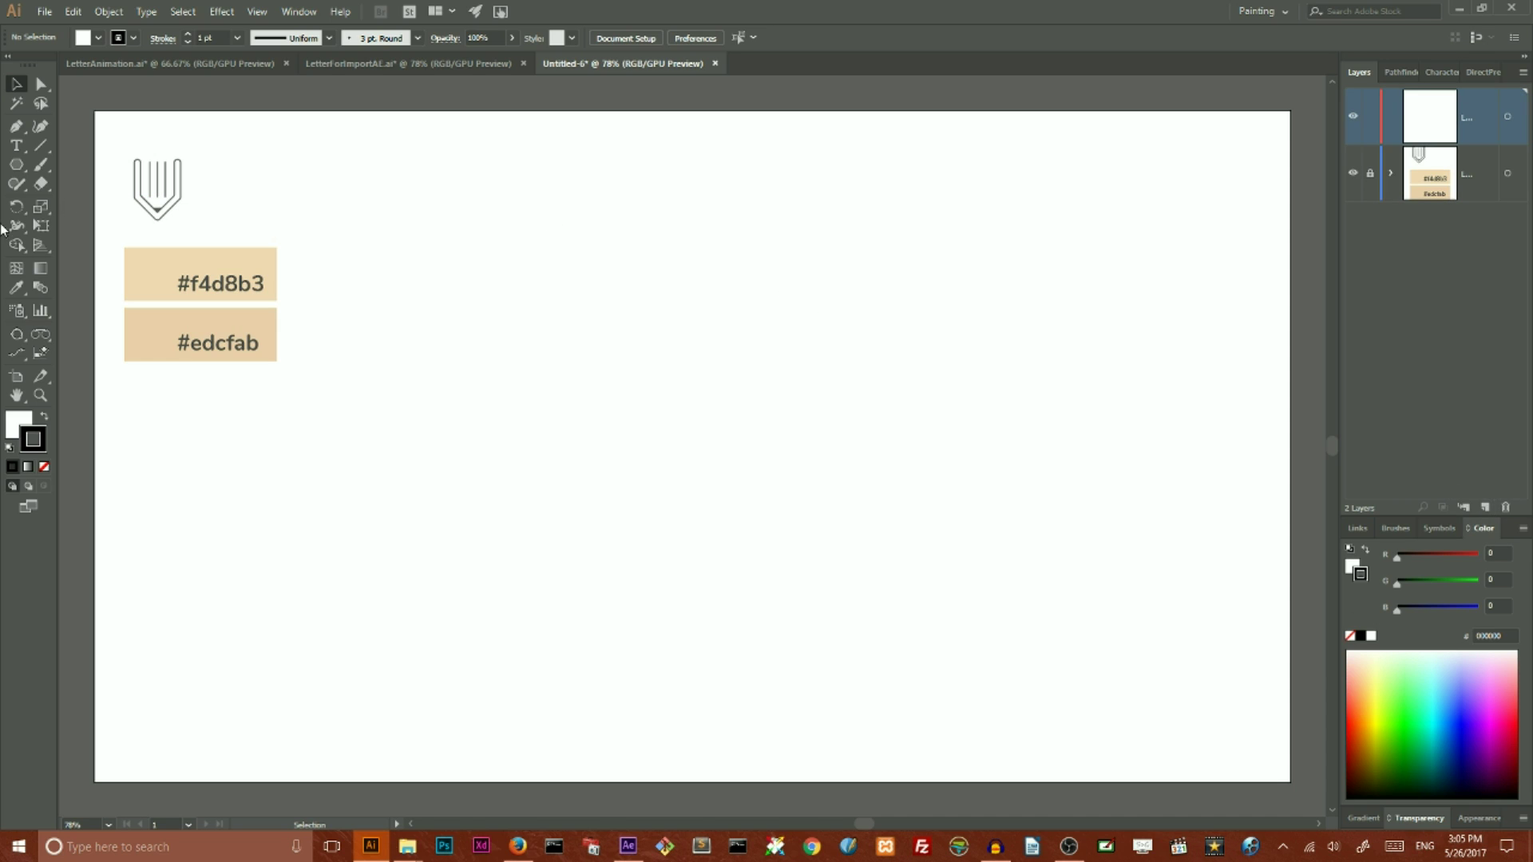
Step: Draw a 790 × 510 px rectangle and drag it left toward the artboard middle
left_click(17, 166)
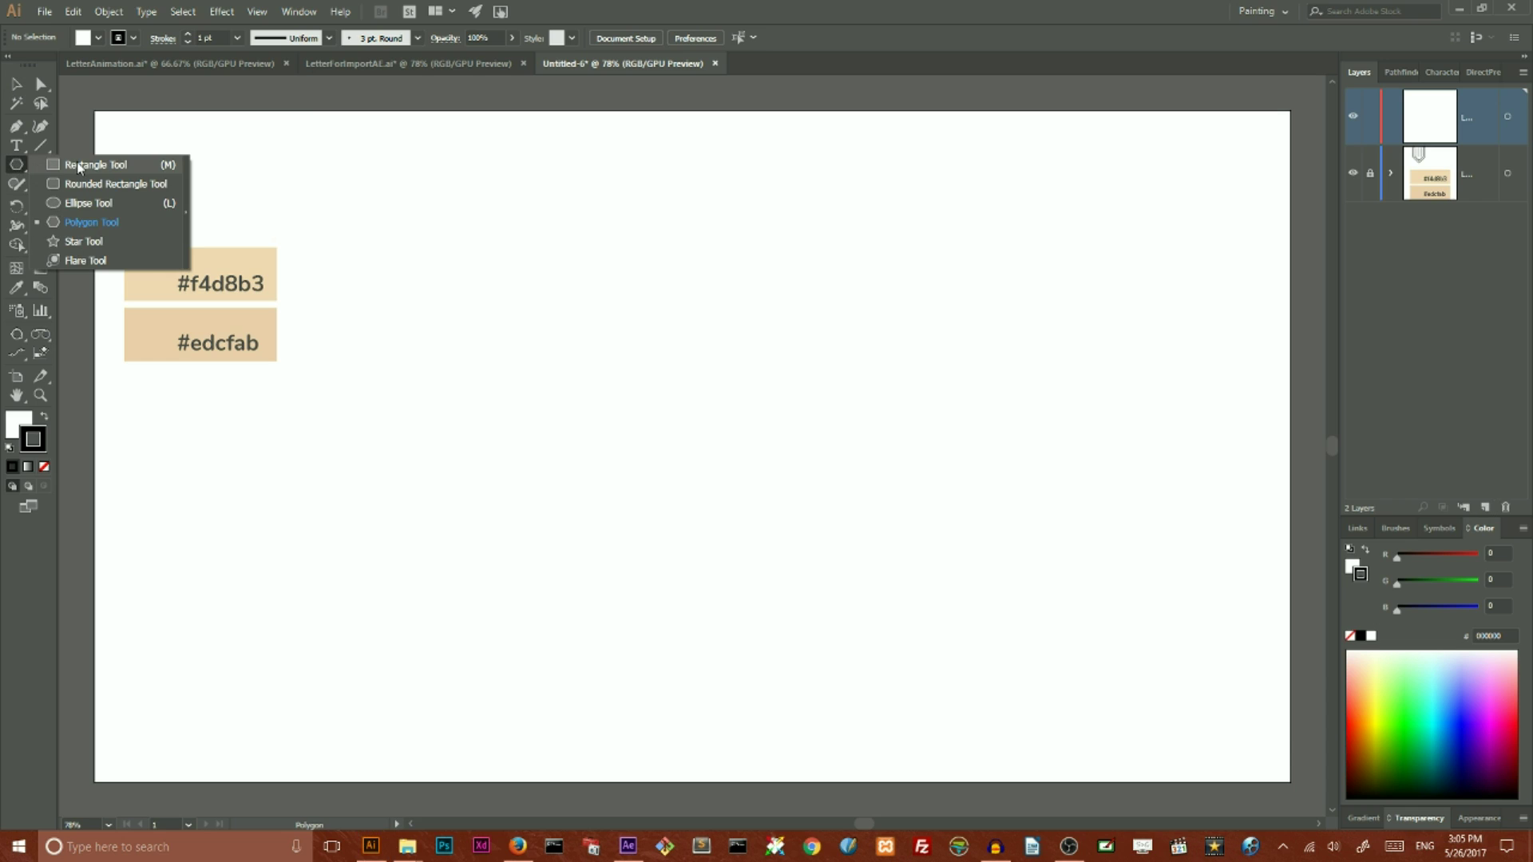
left_click(79, 165)
left_click(719, 383)
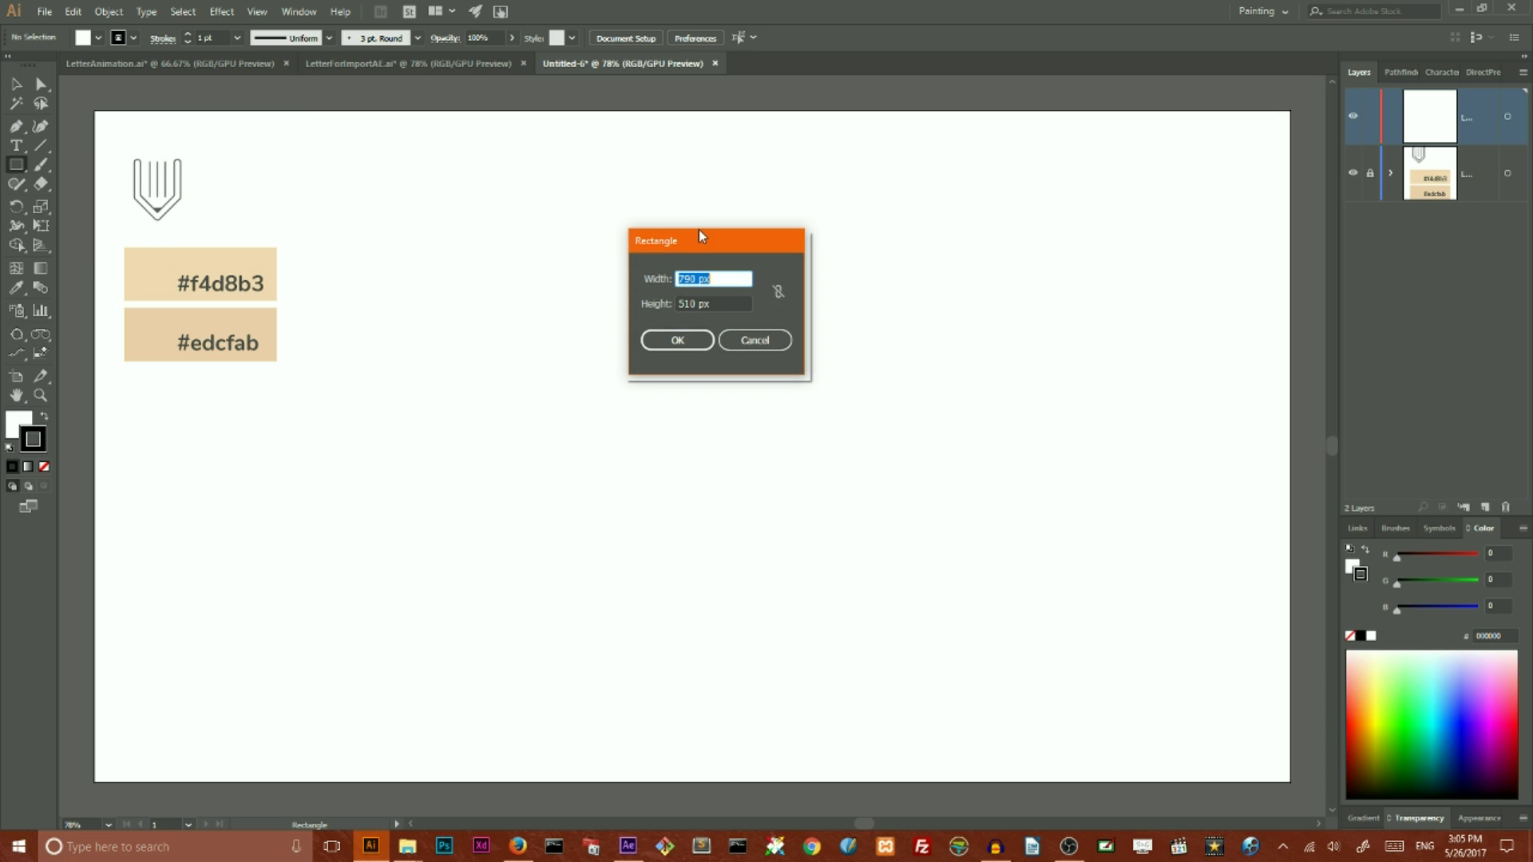
left_click_drag(698, 233, 597, 249)
left_click(621, 294)
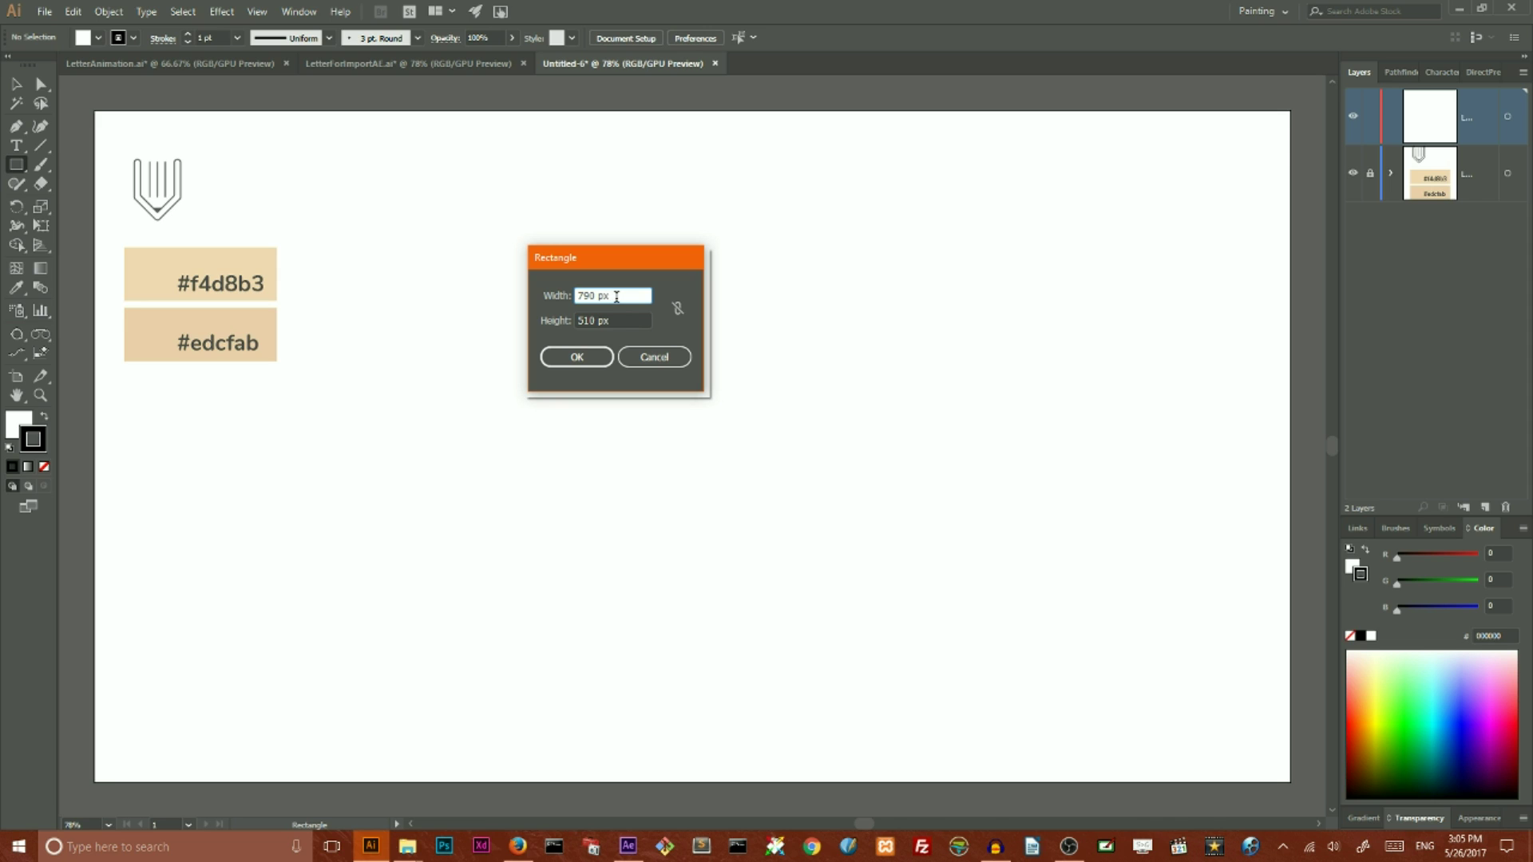
left_click(576, 357)
key("v")
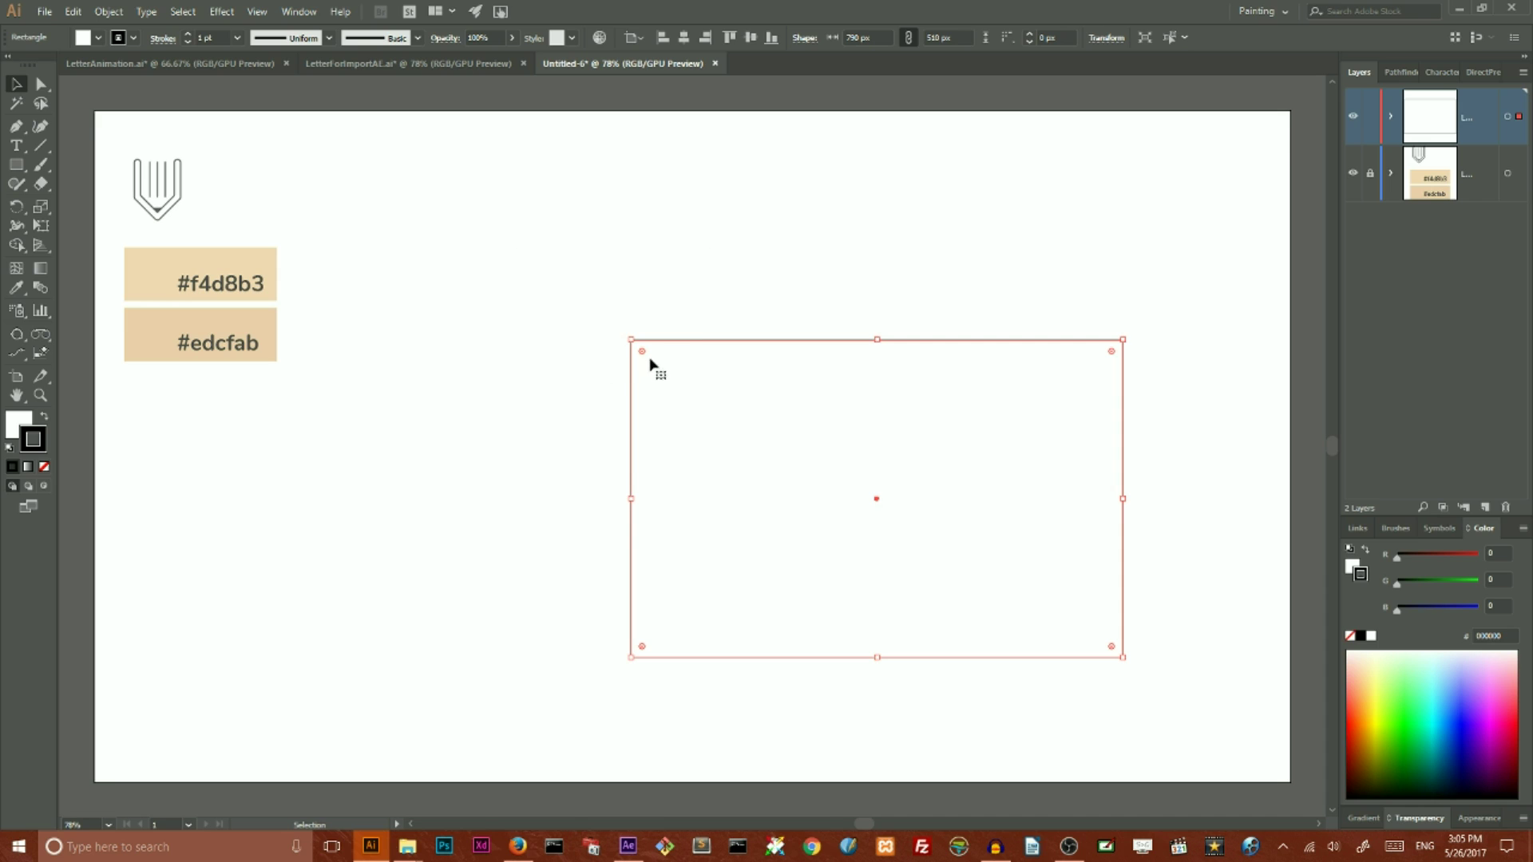
left_click_drag(685, 342, 477, 353)
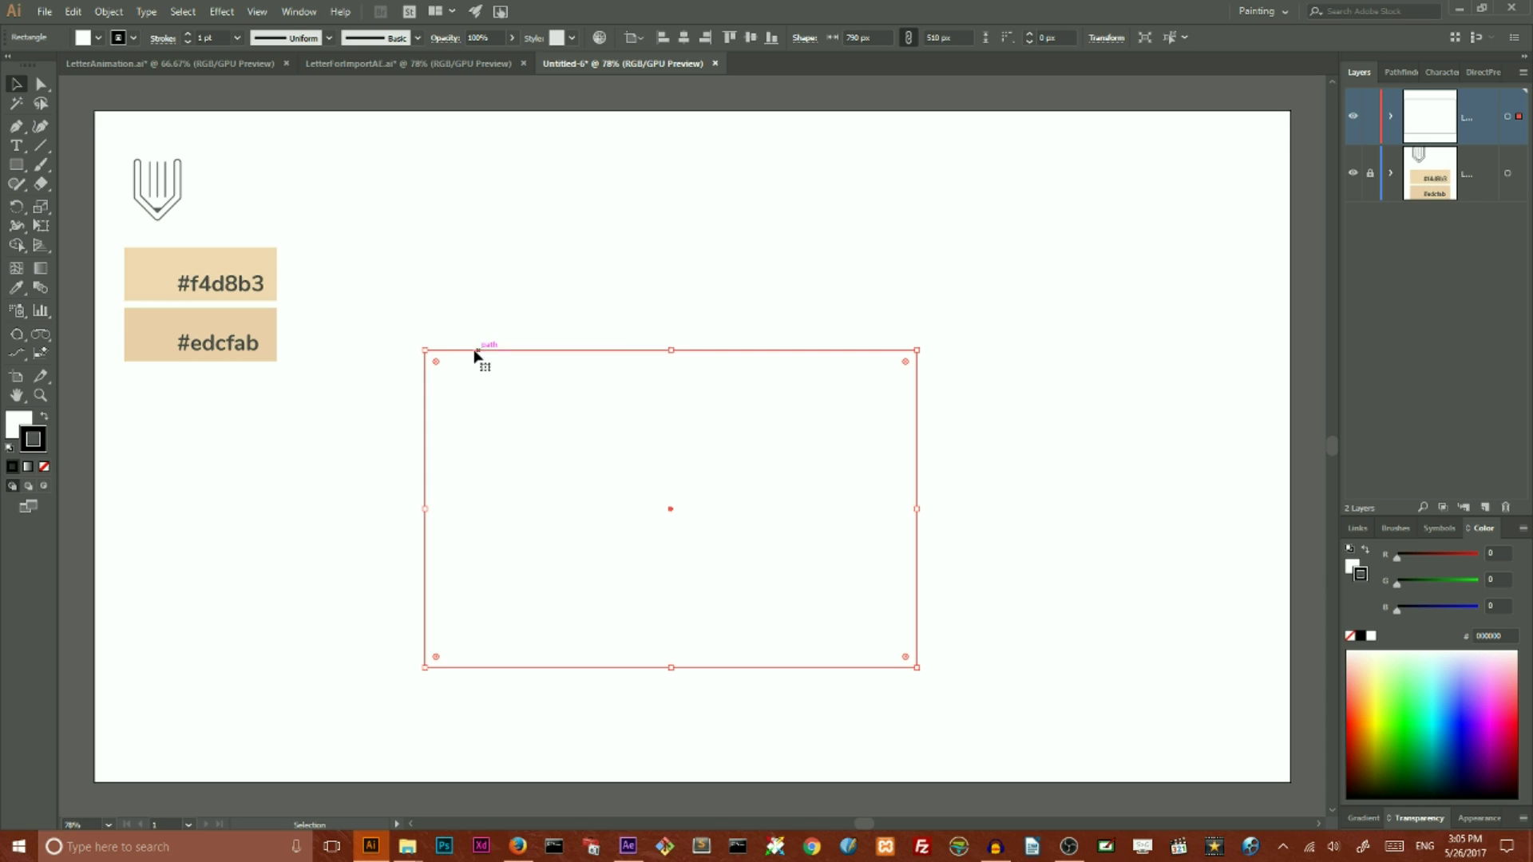
Step: Fill the rectangle with the #f4d8b3 beige sampled from the swatch
key("i")
left_click(134, 259)
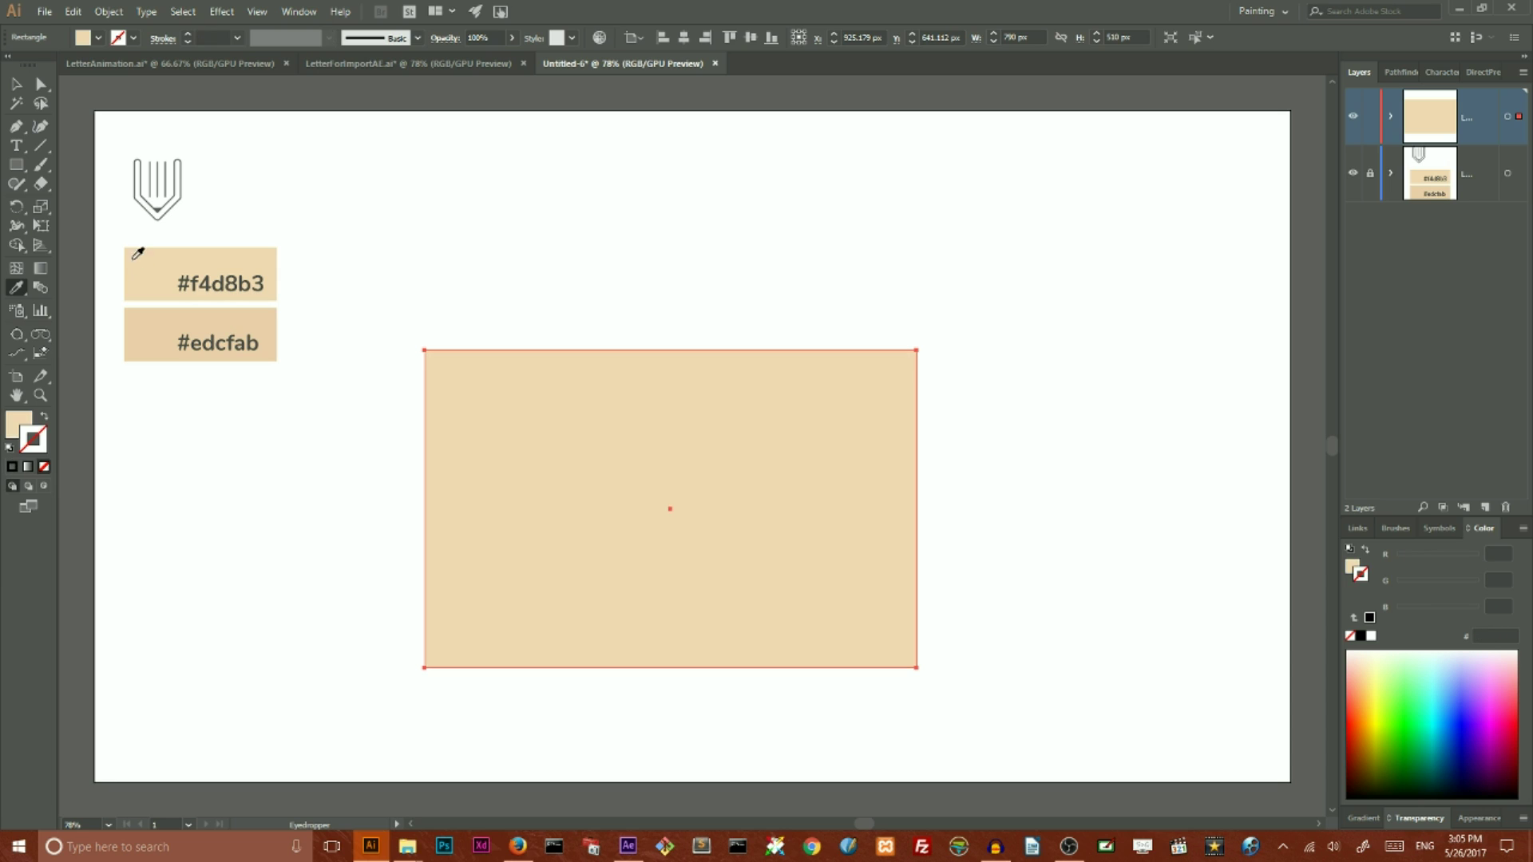
key("v")
left_click(499, 259)
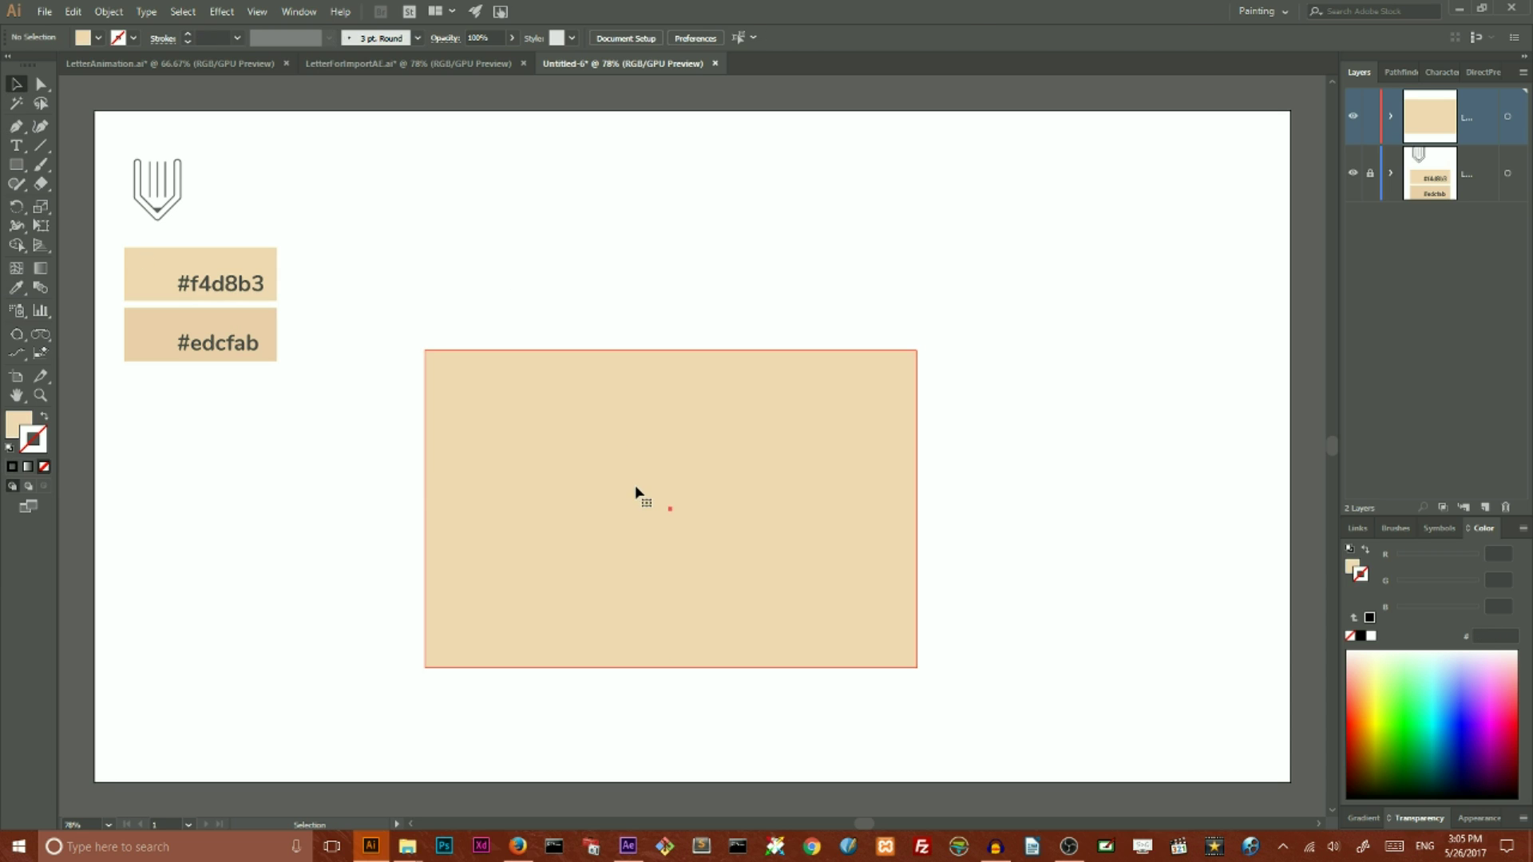
left_click(637, 492)
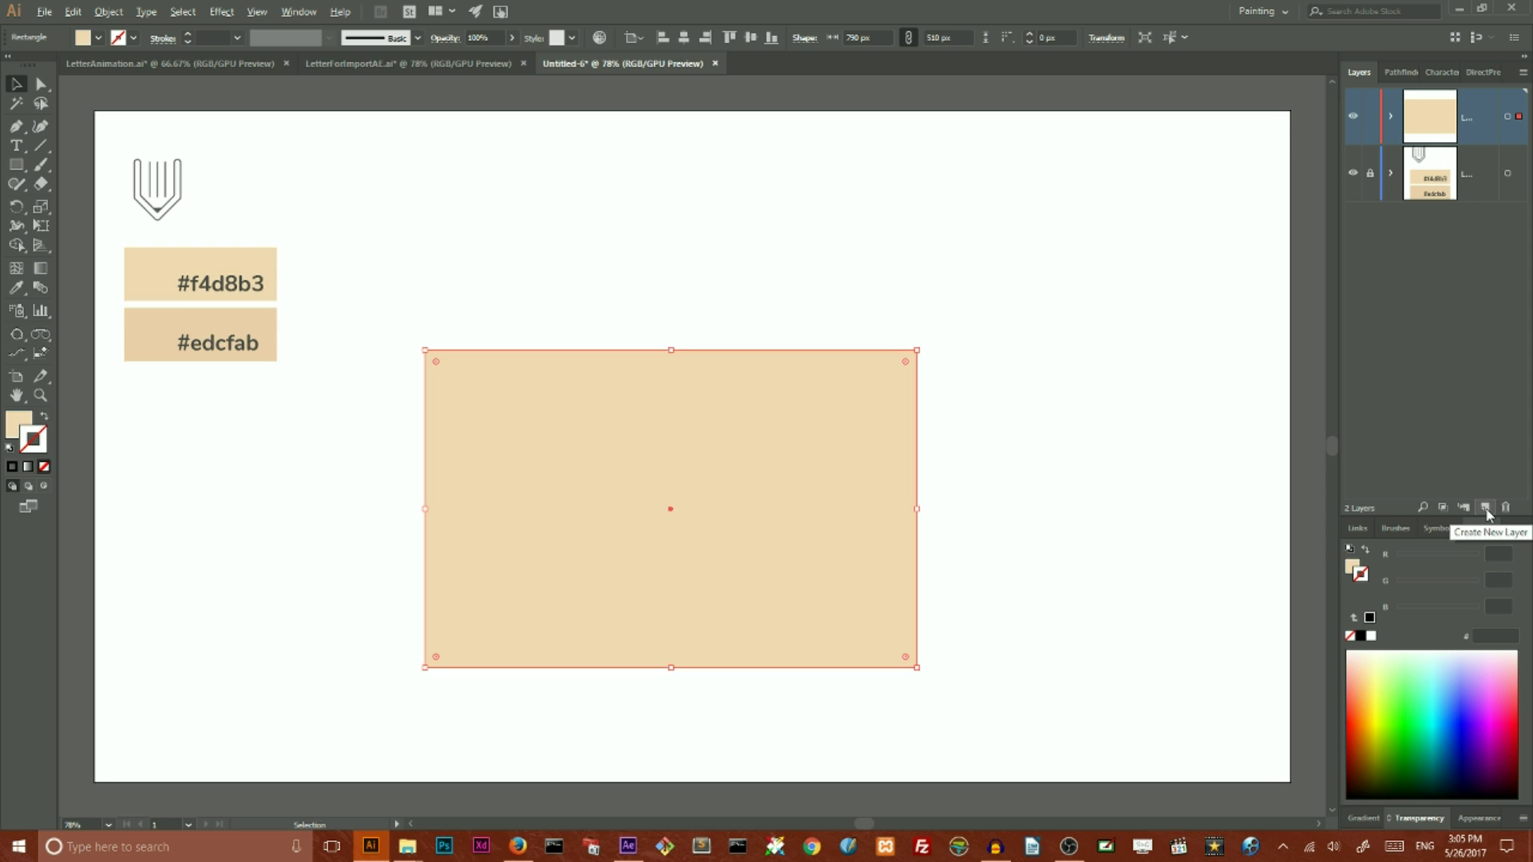
key("super+plus")
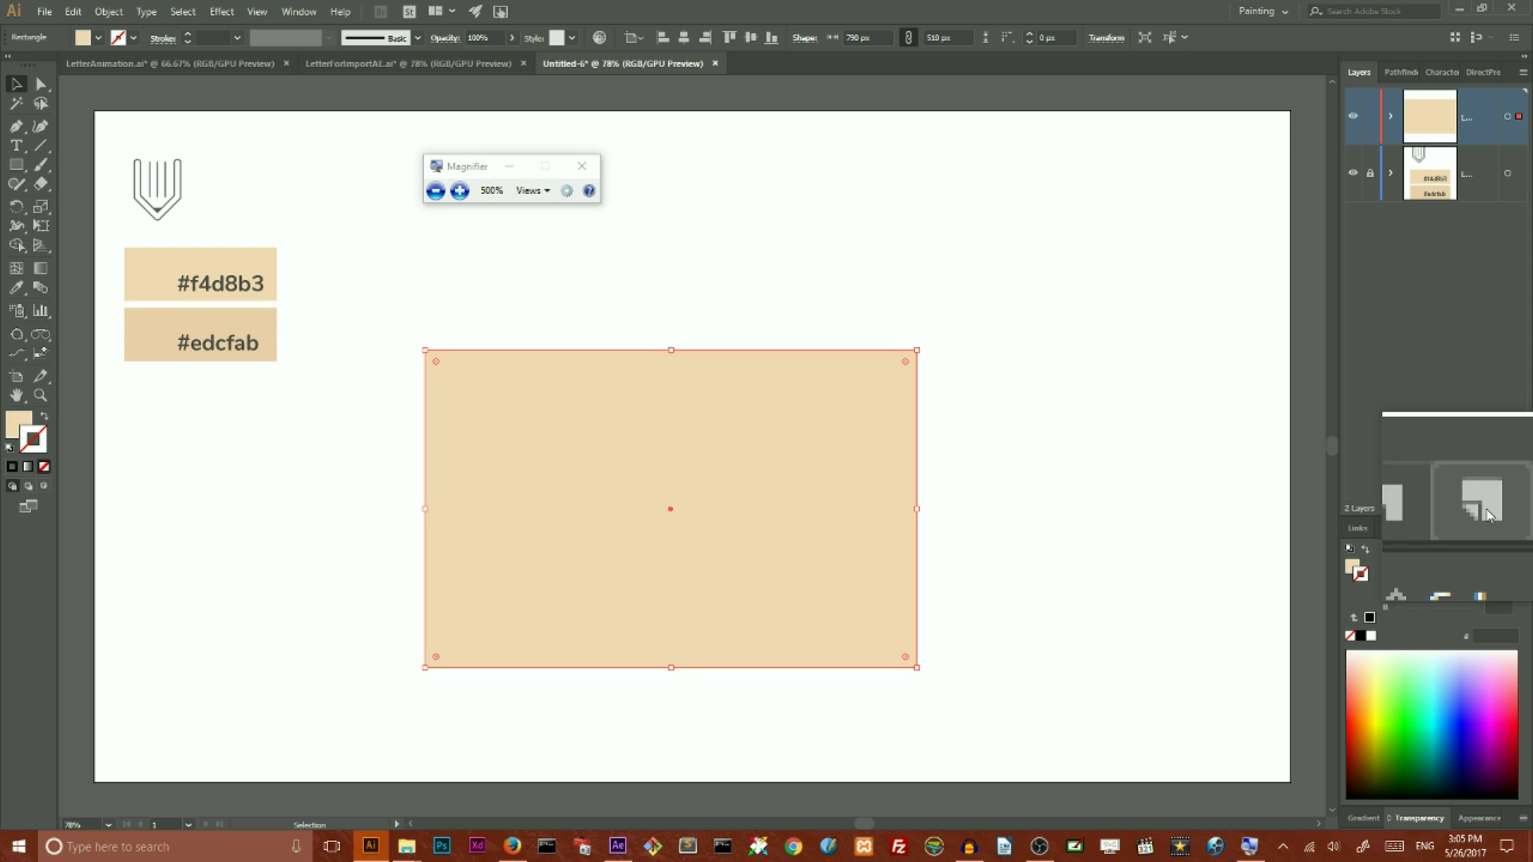
key("super+Escape")
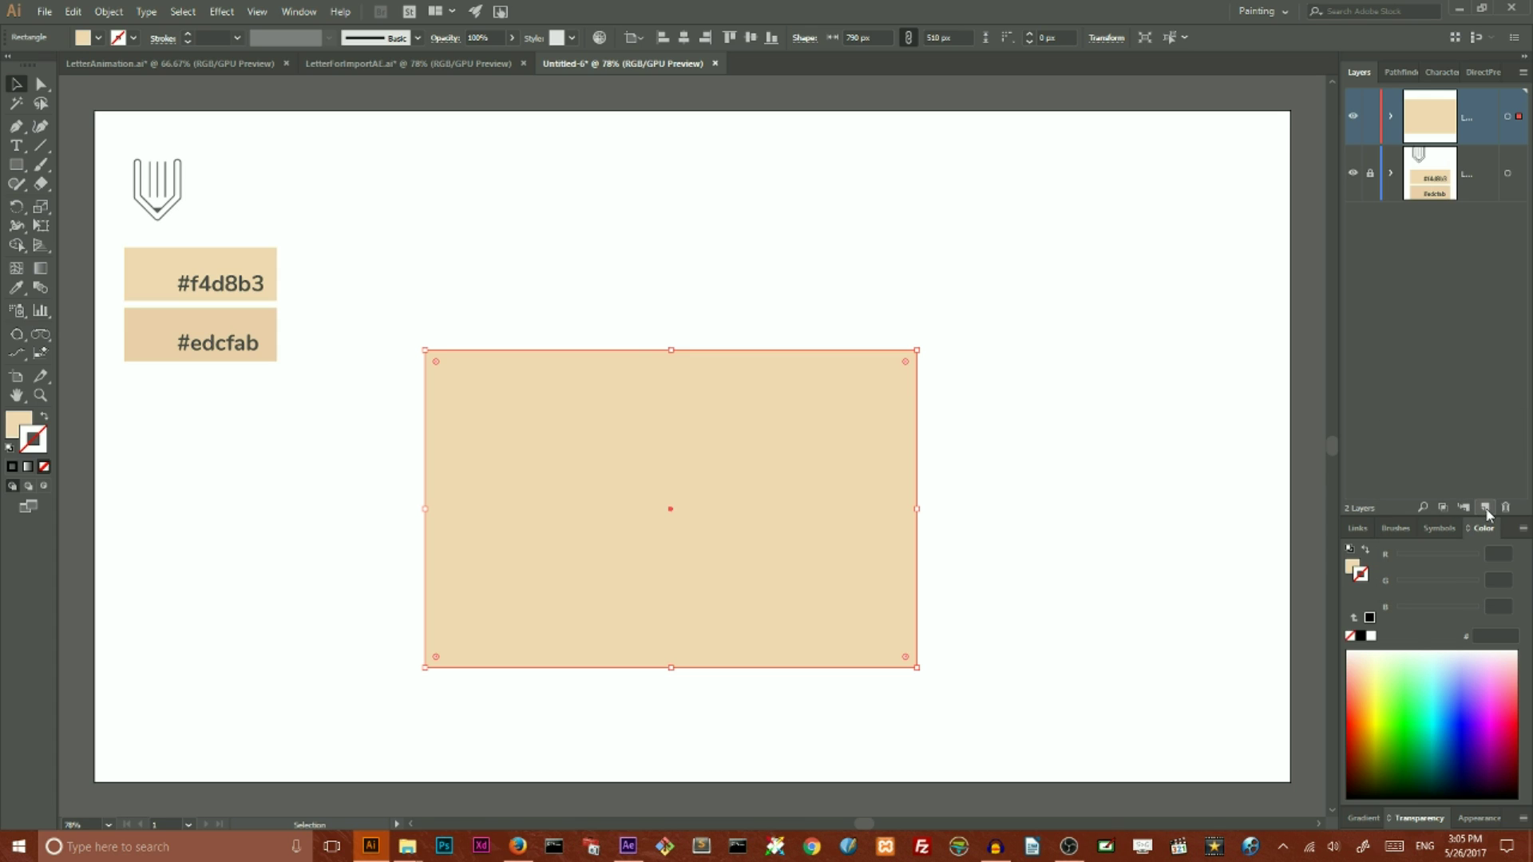
Step: Add a third empty layer and centre the rectangle horizontally and vertically on the artboard
left_click(1485, 508)
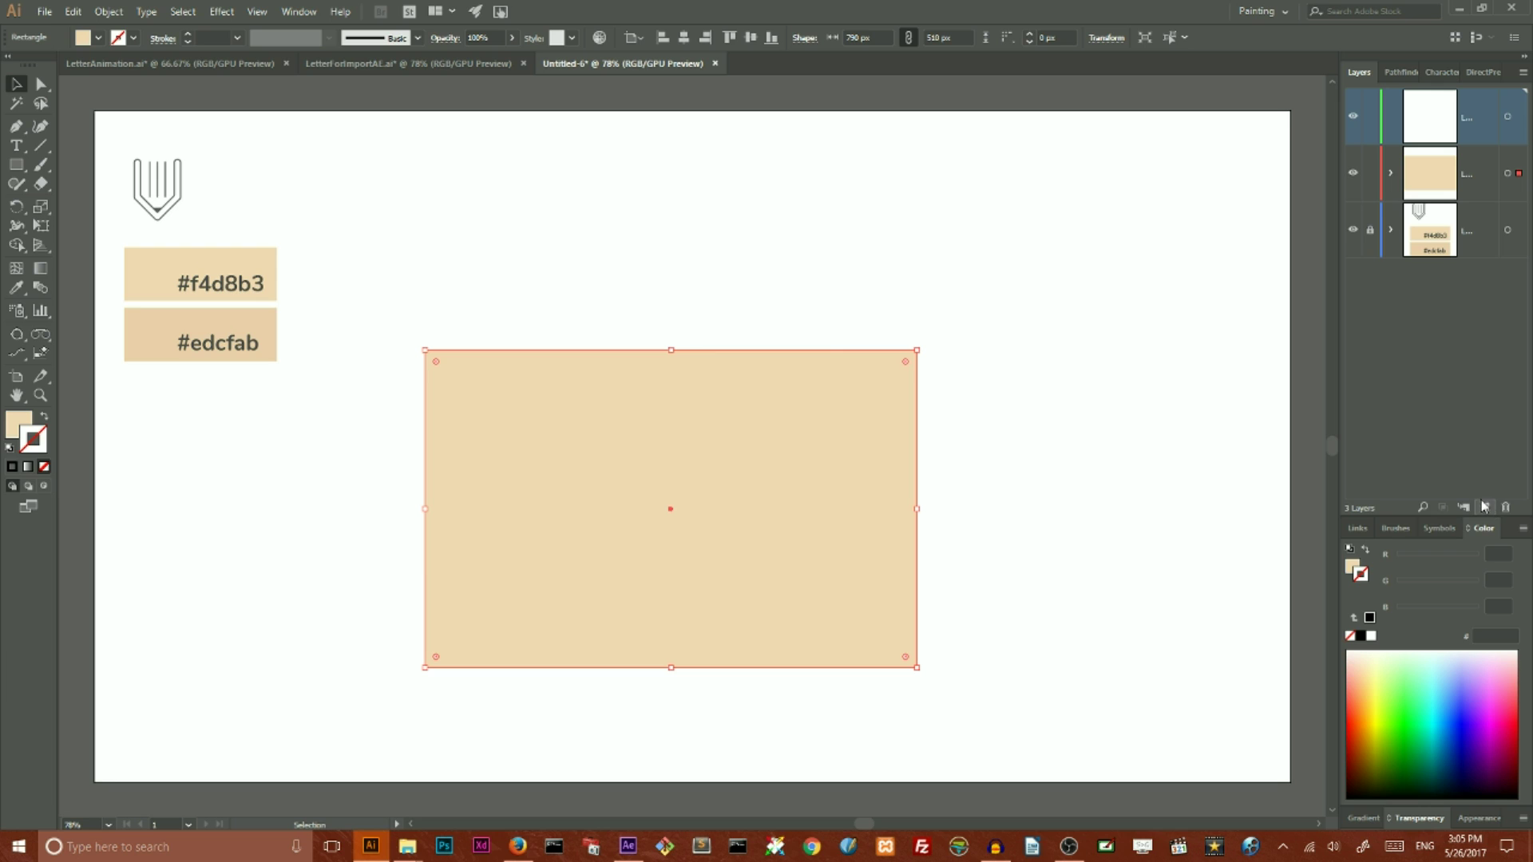
left_click(463, 281)
mouse_move(520, 405)
left_mouse_down()
mouse_move(580, 519)
mouse_move(534, 410)
left_mouse_up()
key("ctrl+z")
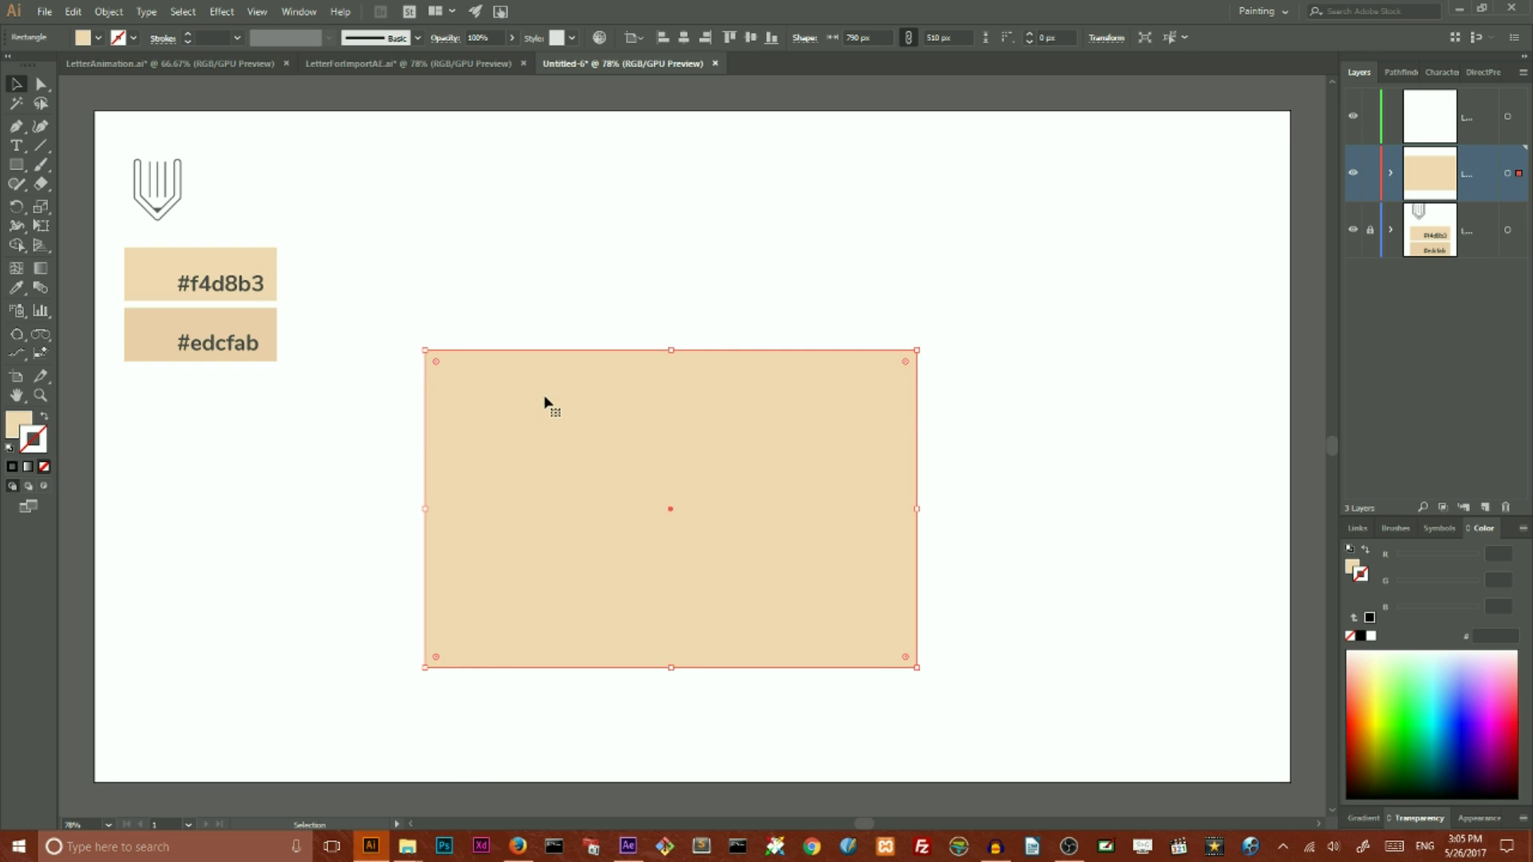
left_click(684, 40)
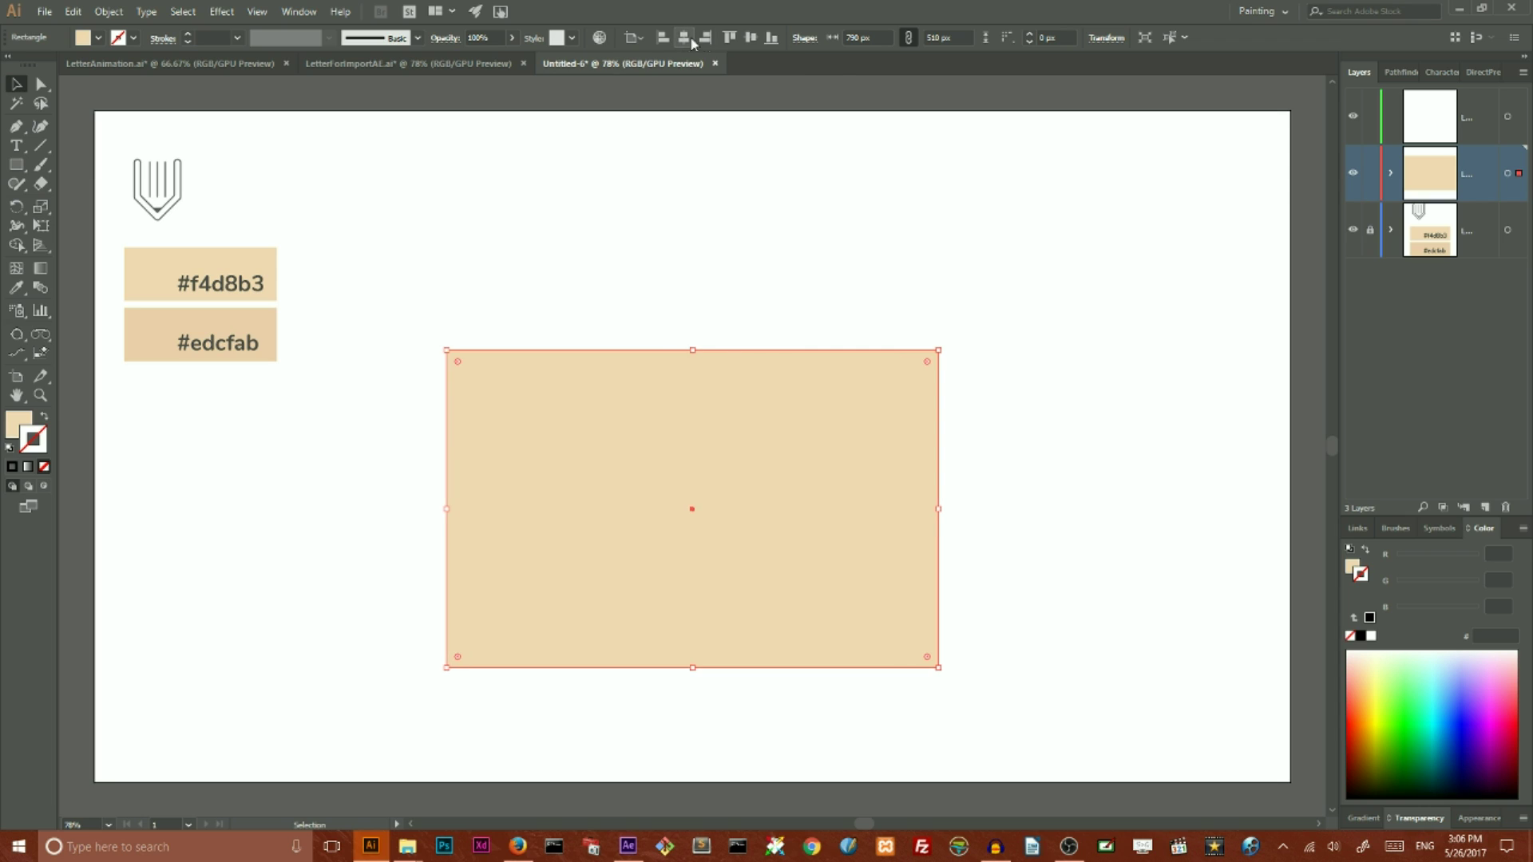
left_click(756, 40)
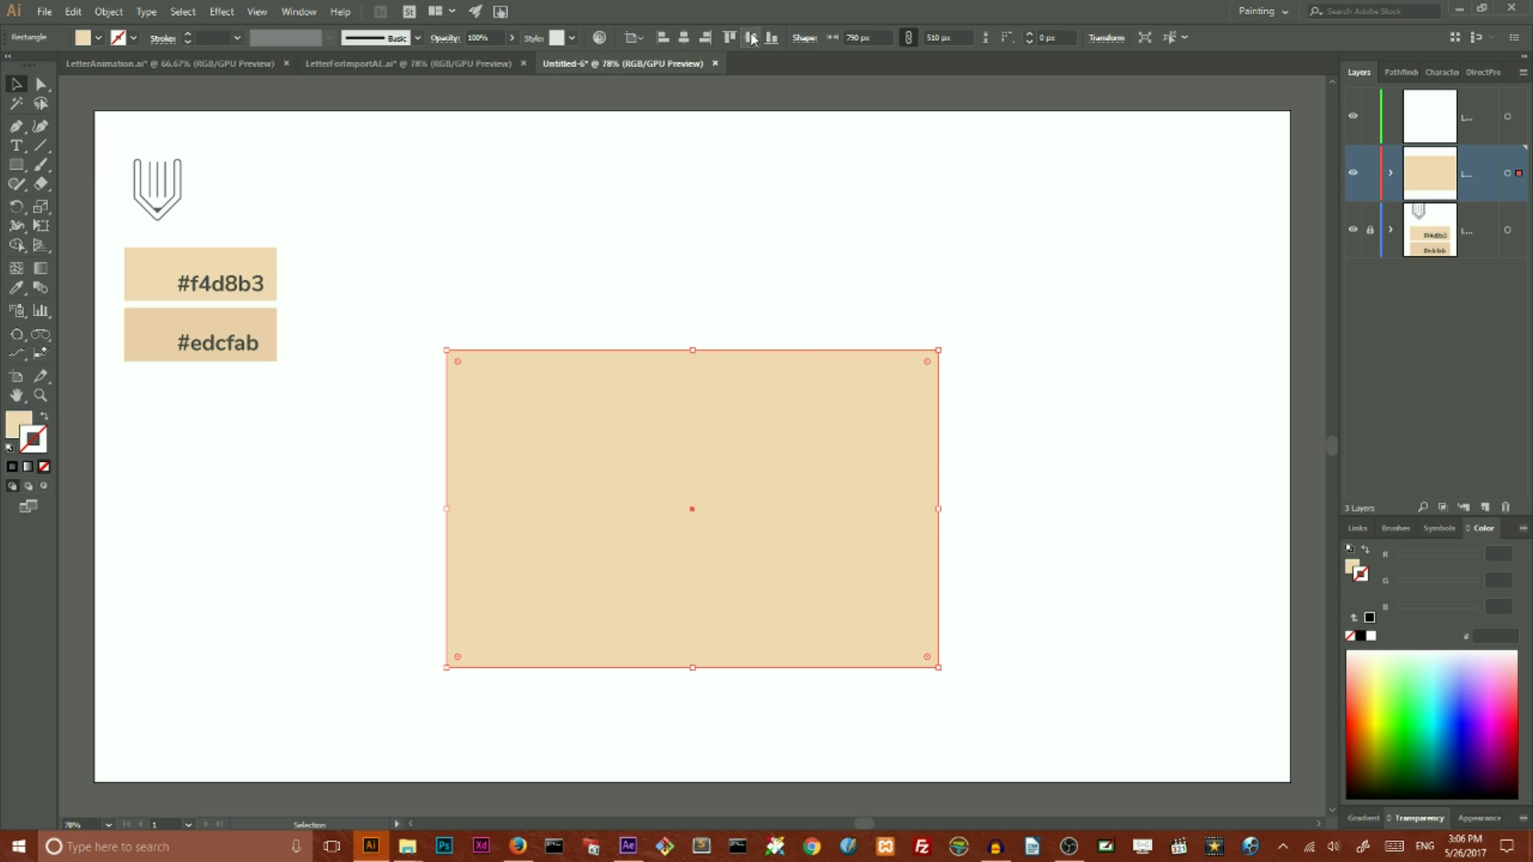
left_click(643, 40)
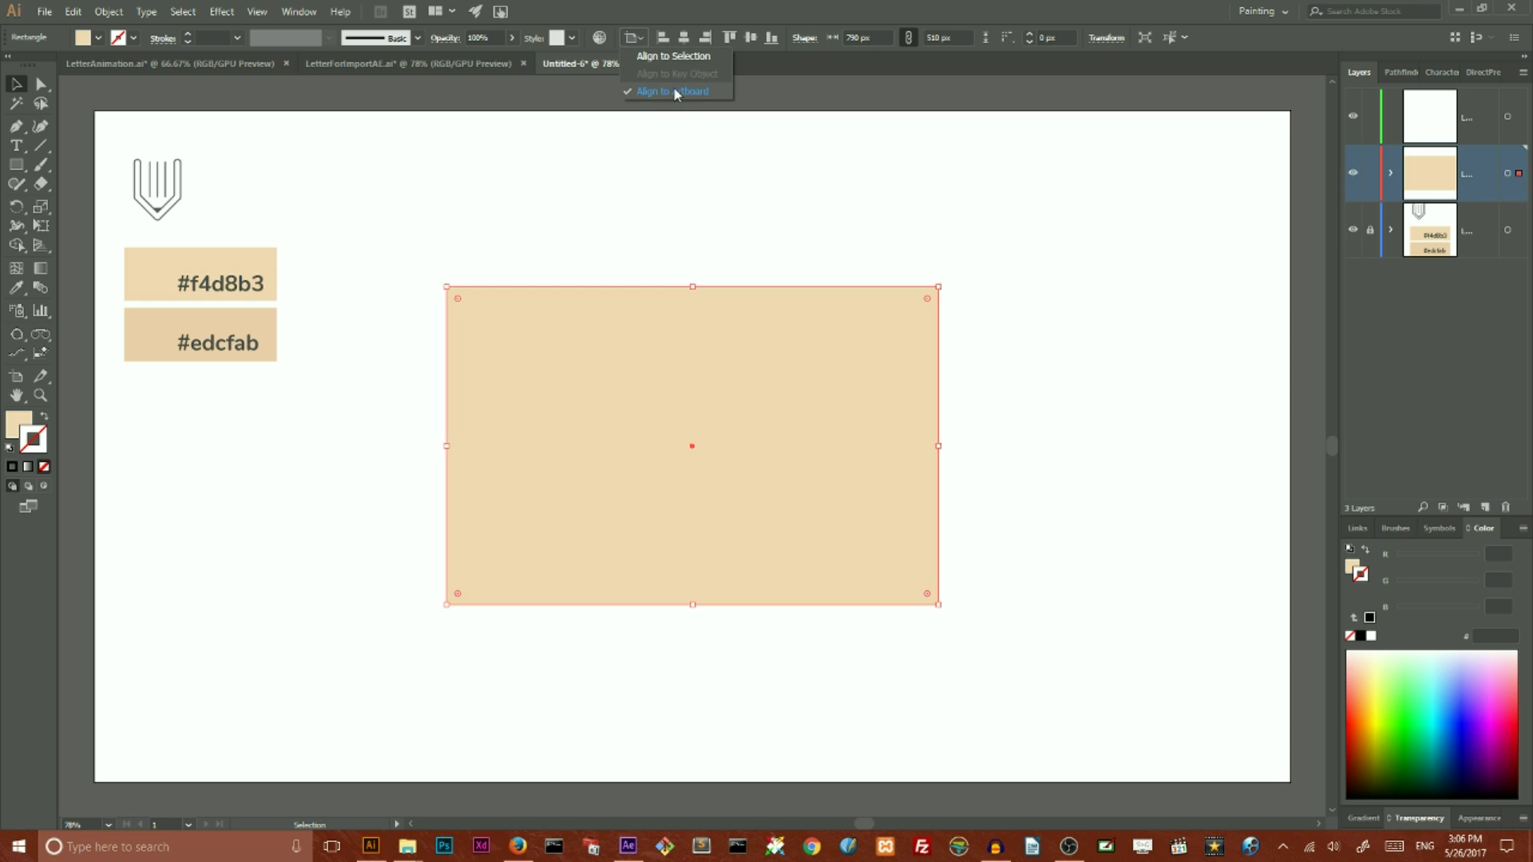
Step: Paste a copy of the beige rectangle in front and move it onto the top layer
left_click(736, 7)
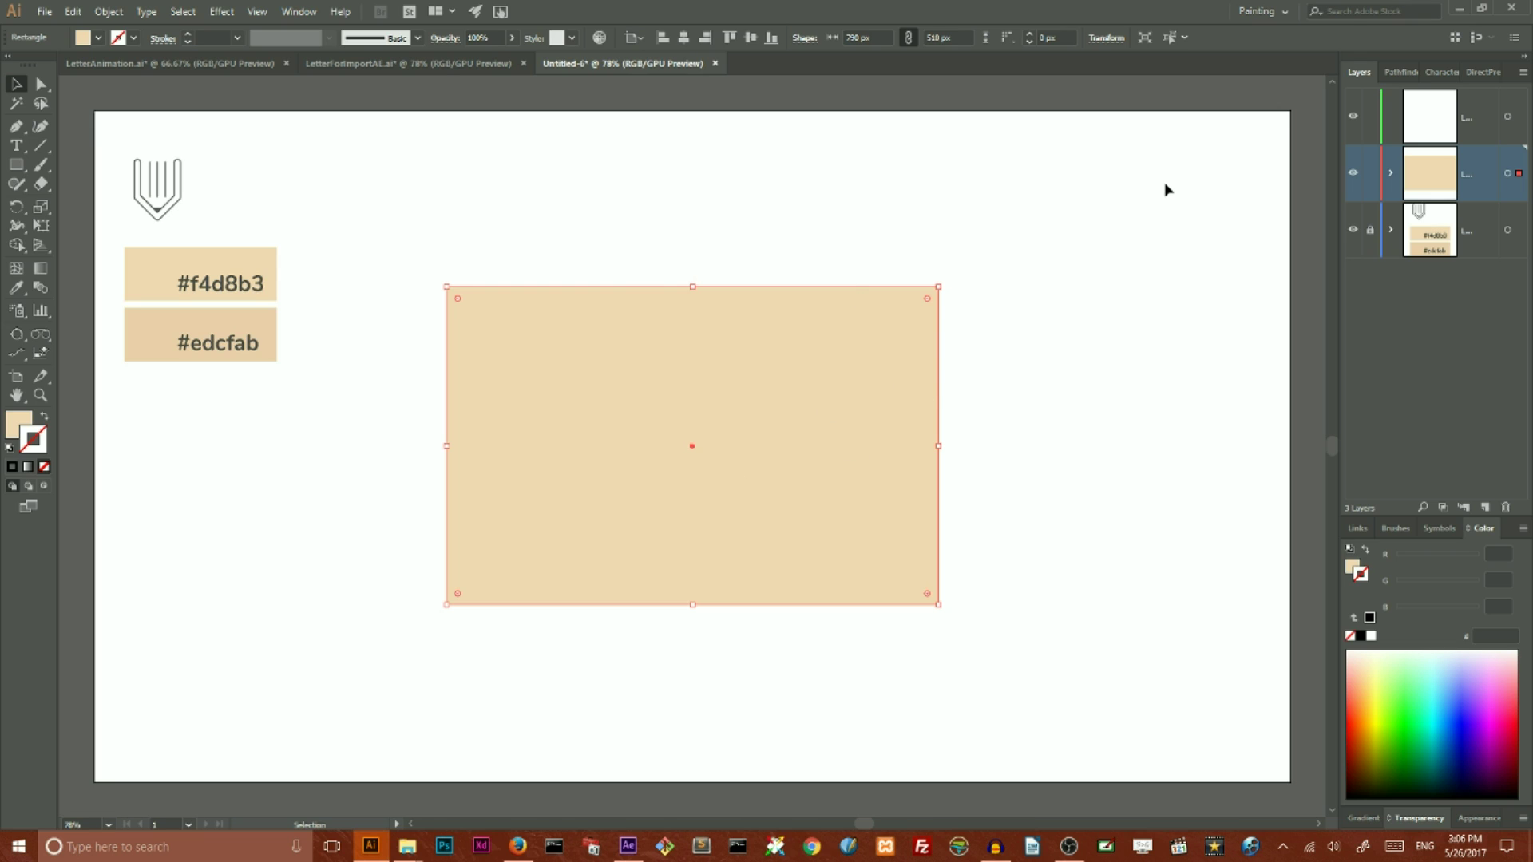
key("ctrl+c")
key("ctrl+f")
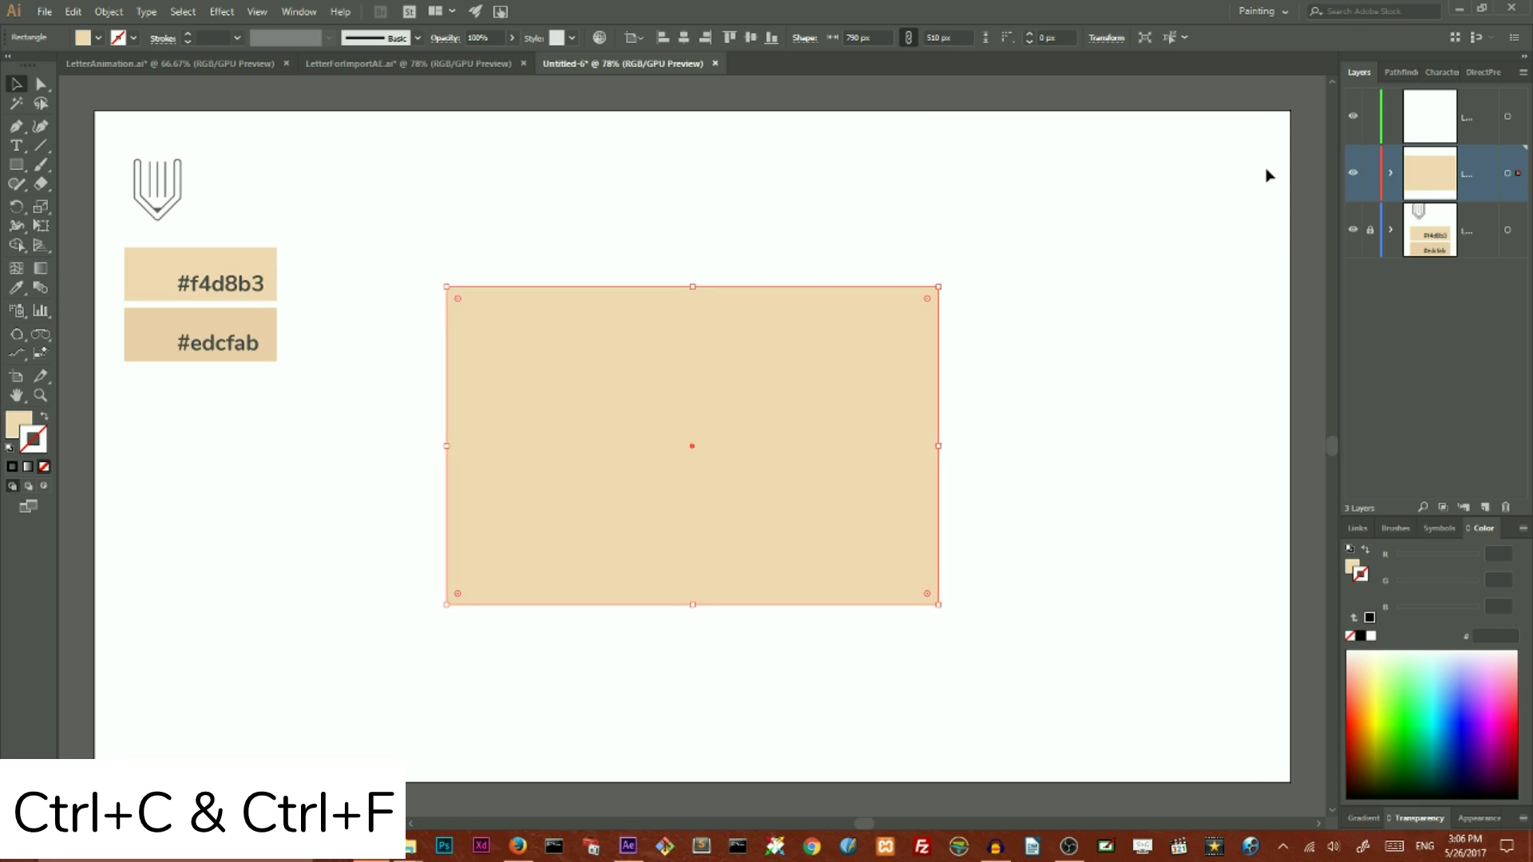
left_click(1391, 174)
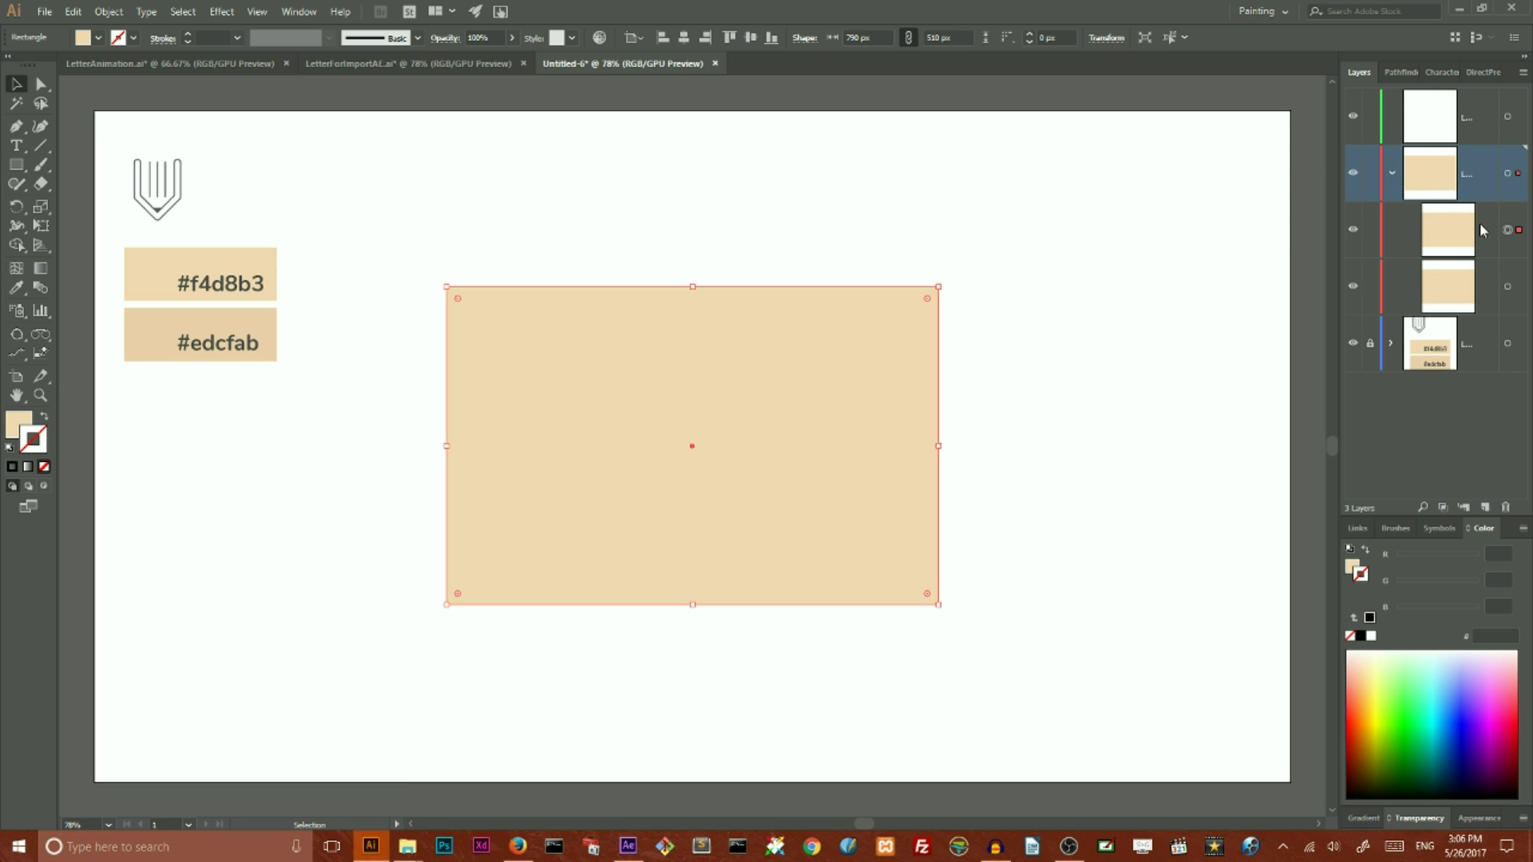
left_click_drag(1485, 234, 1492, 115)
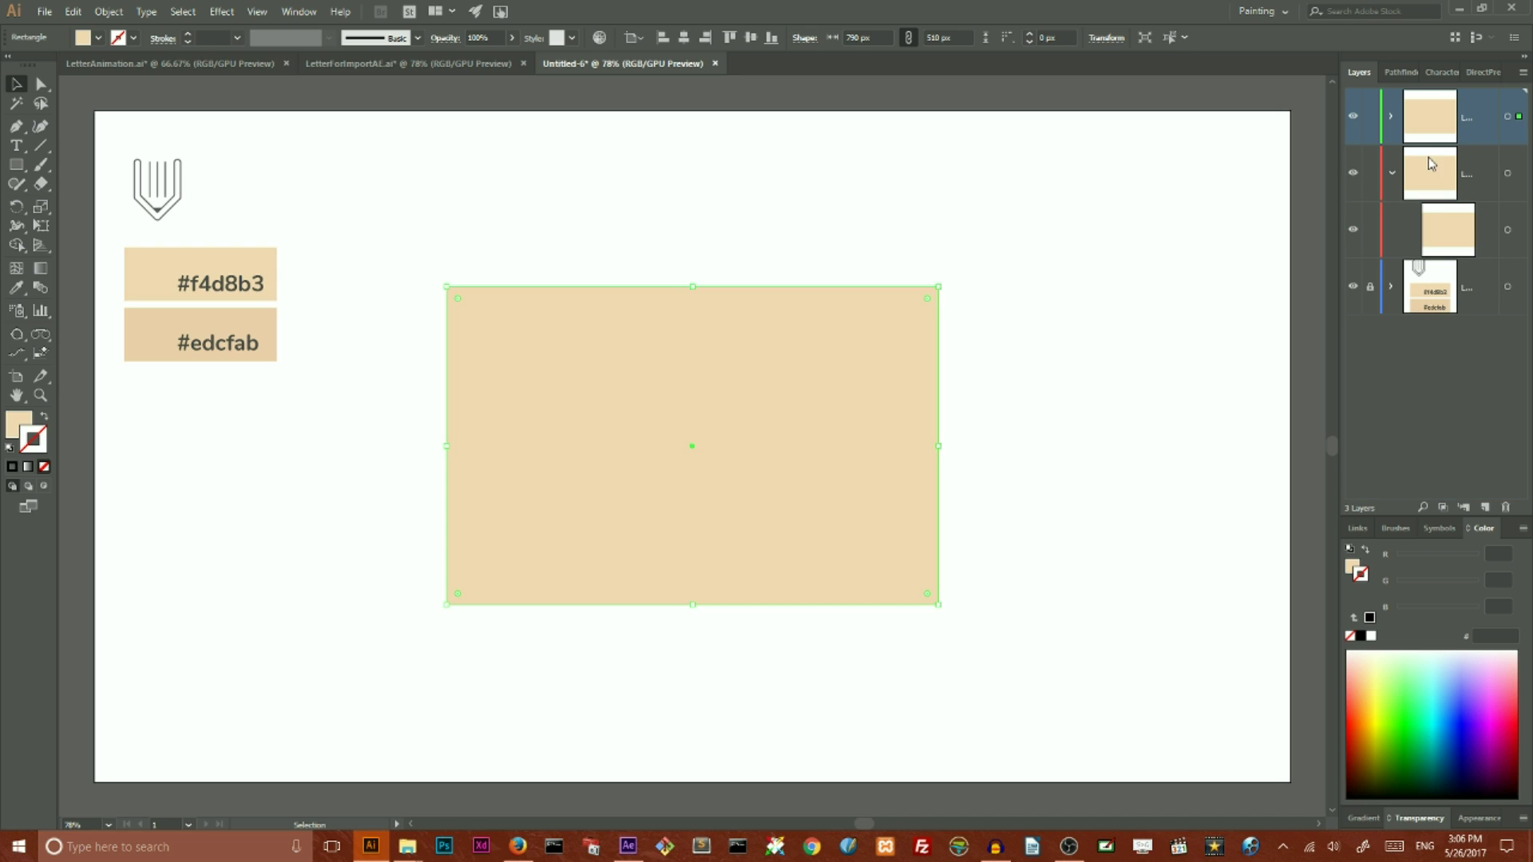
left_click(1393, 175)
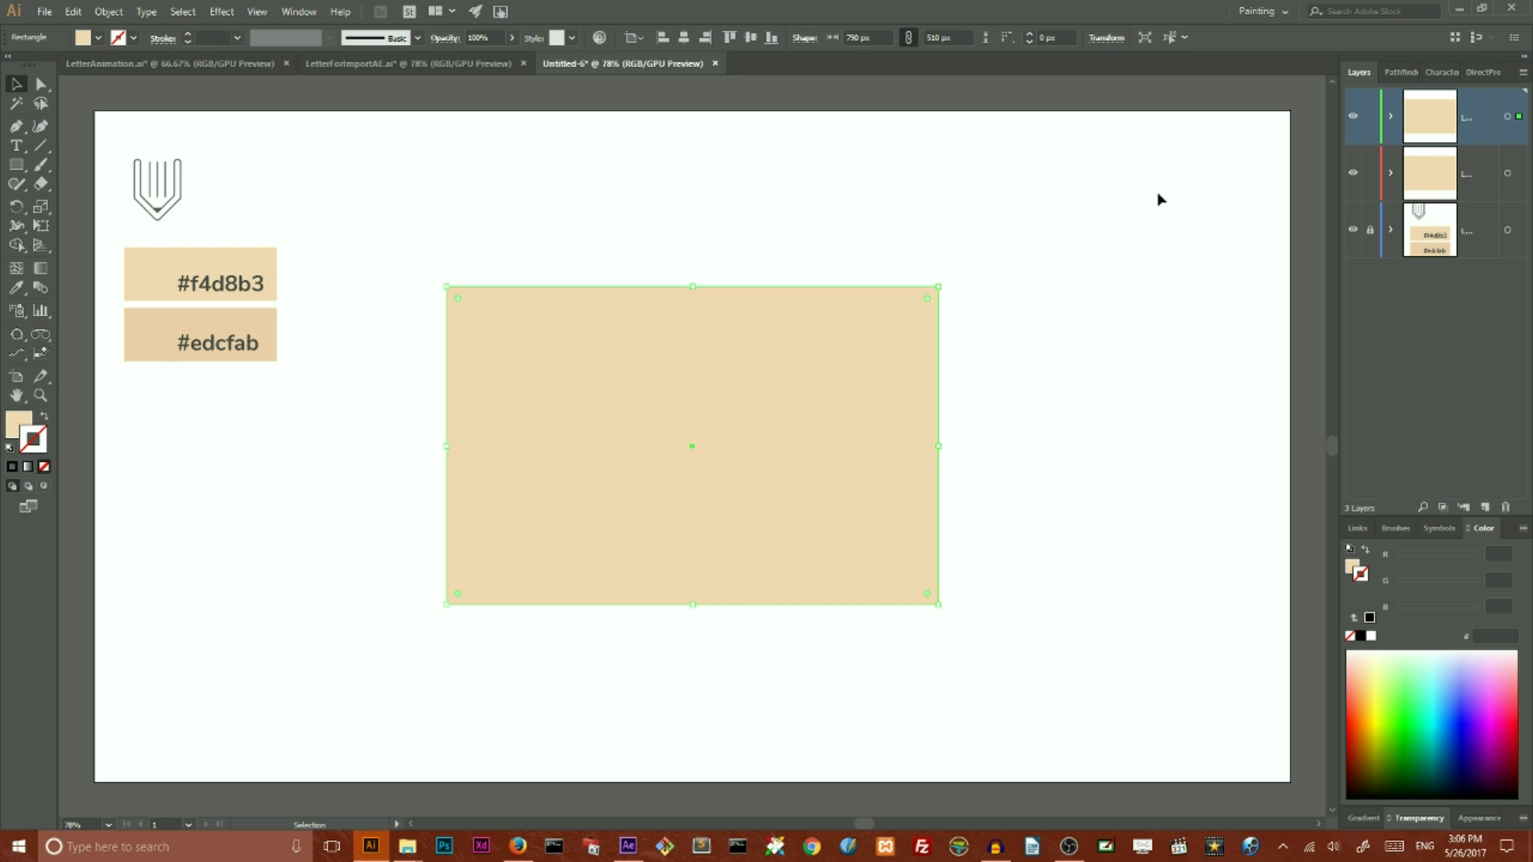
Step: Swap the copy's fill and stroke and set the stroke colour to #5e5e5e
left_click(44, 416)
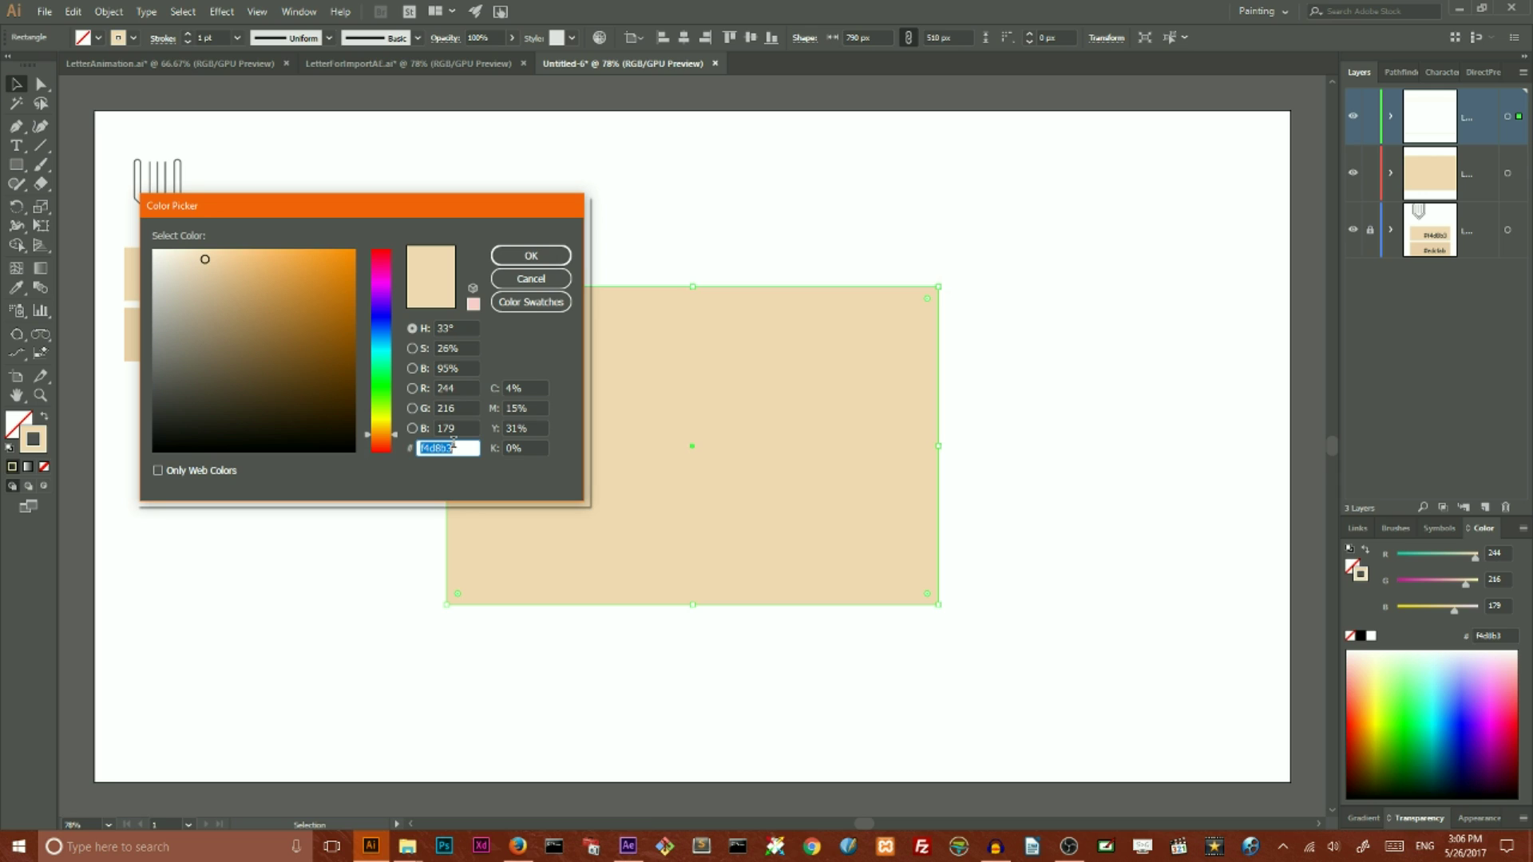
key("BackSpace")
type("5e5e5e")
left_click(503, 254)
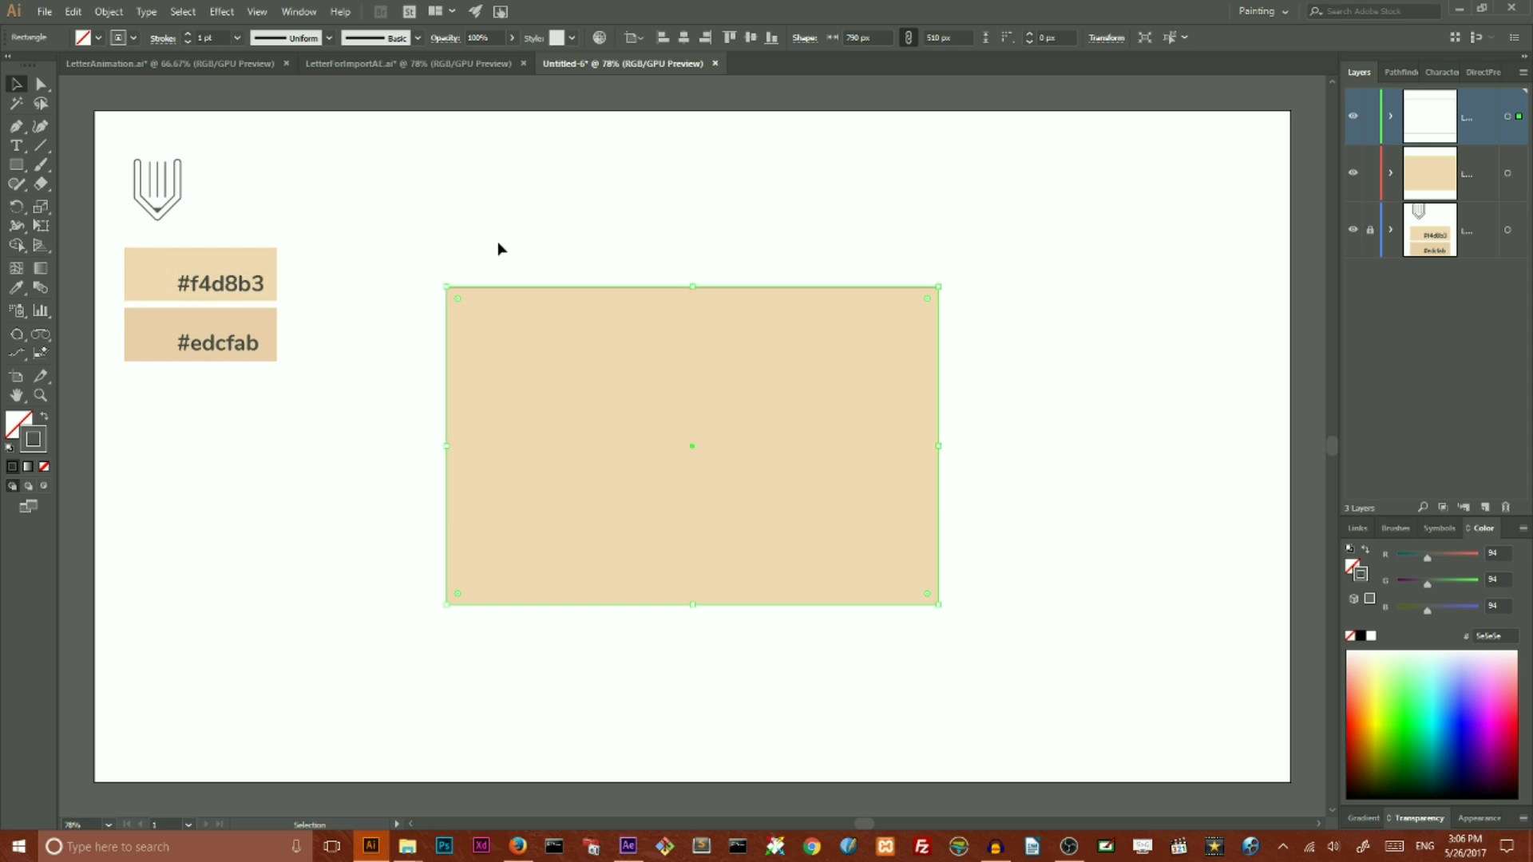
Step: Align the stroke to the inside and raise its weight to 14 pt
left_click(163, 40)
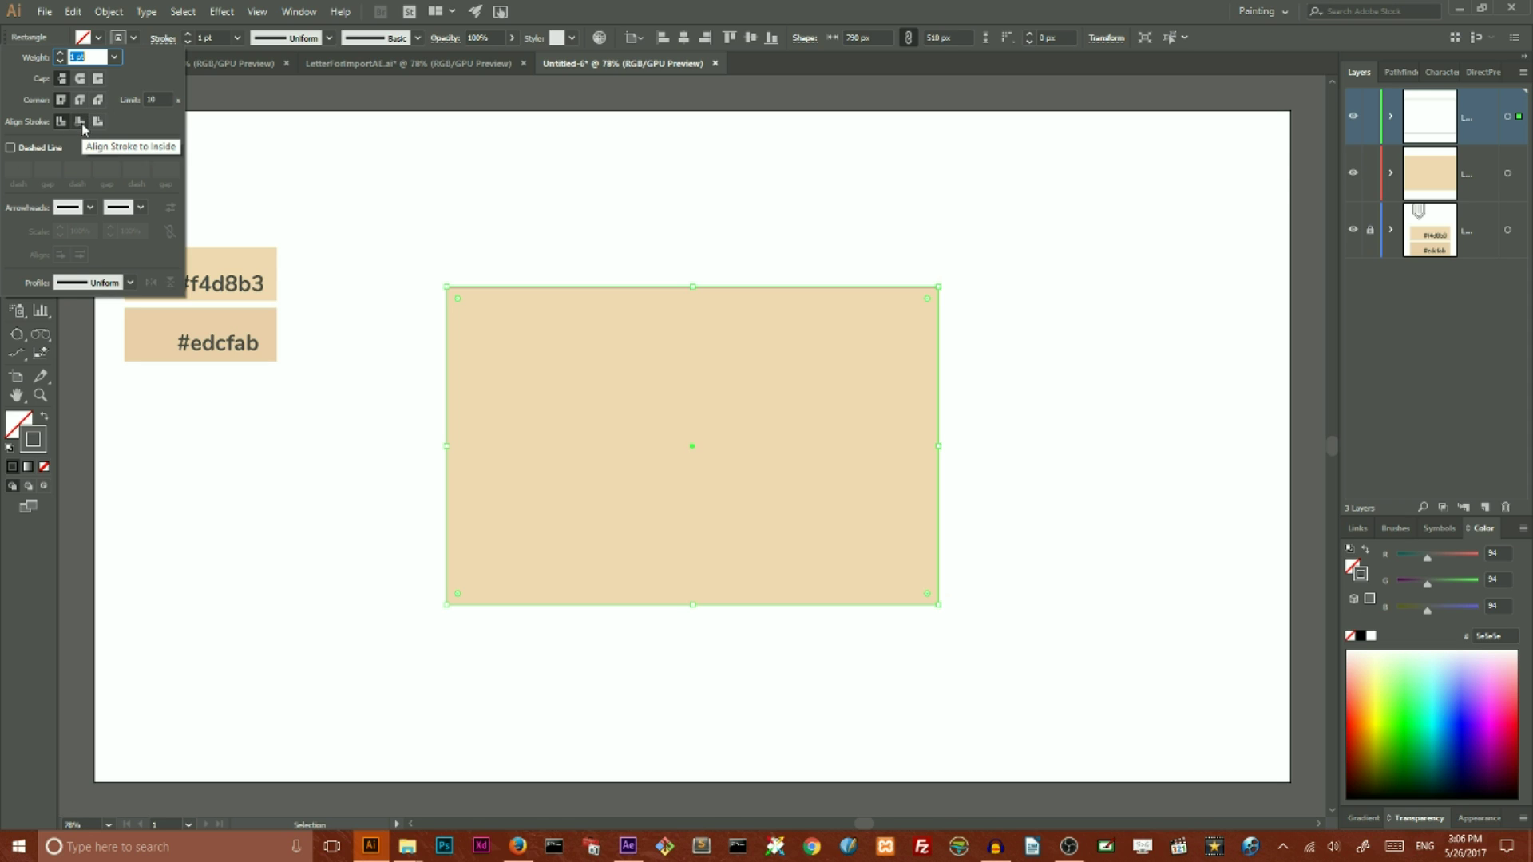
key("super+plus")
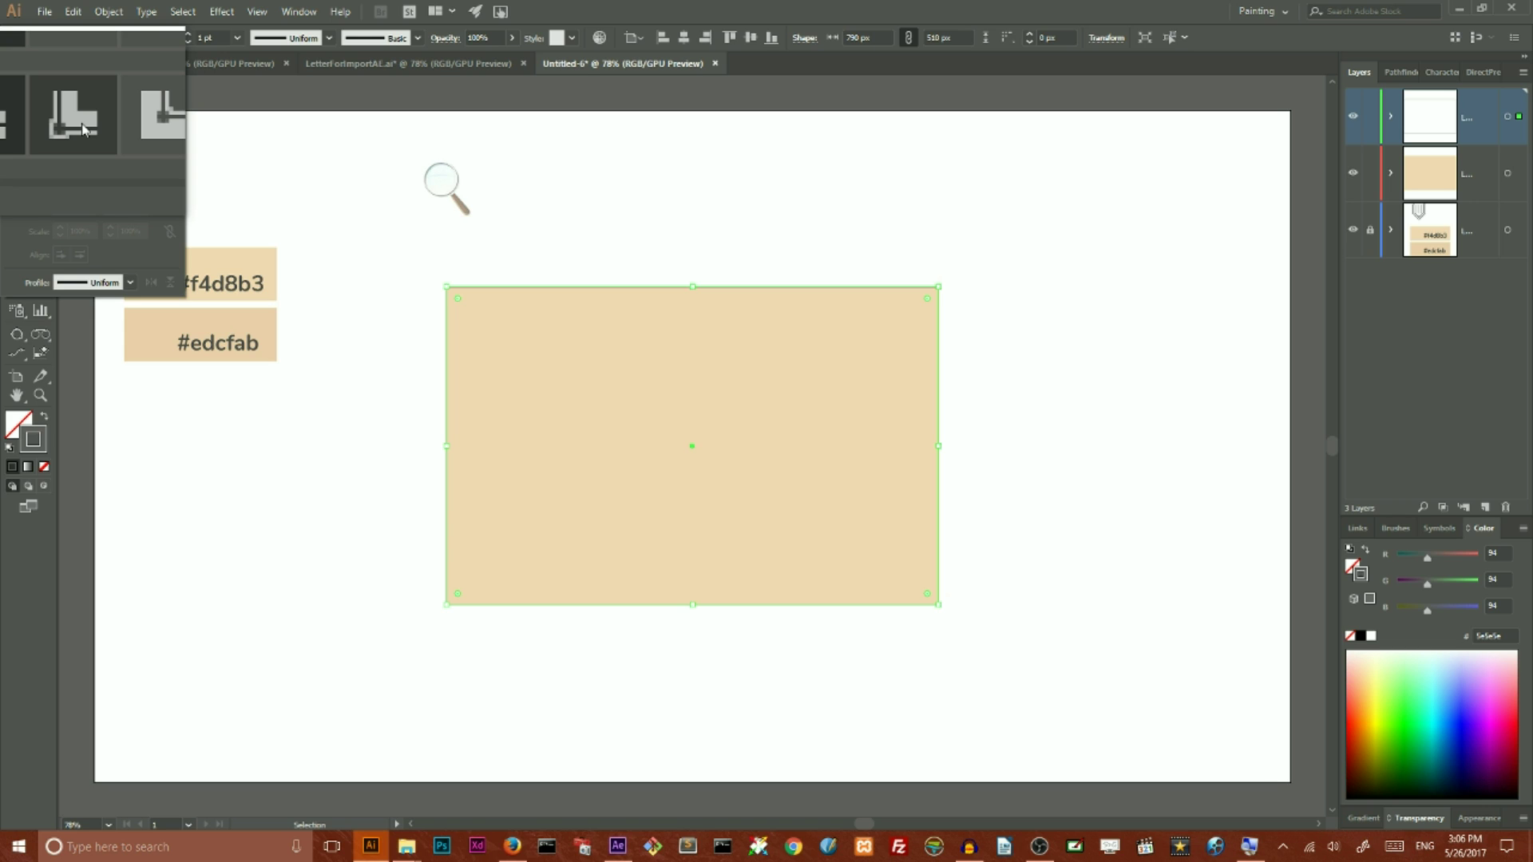
key("super+Escape")
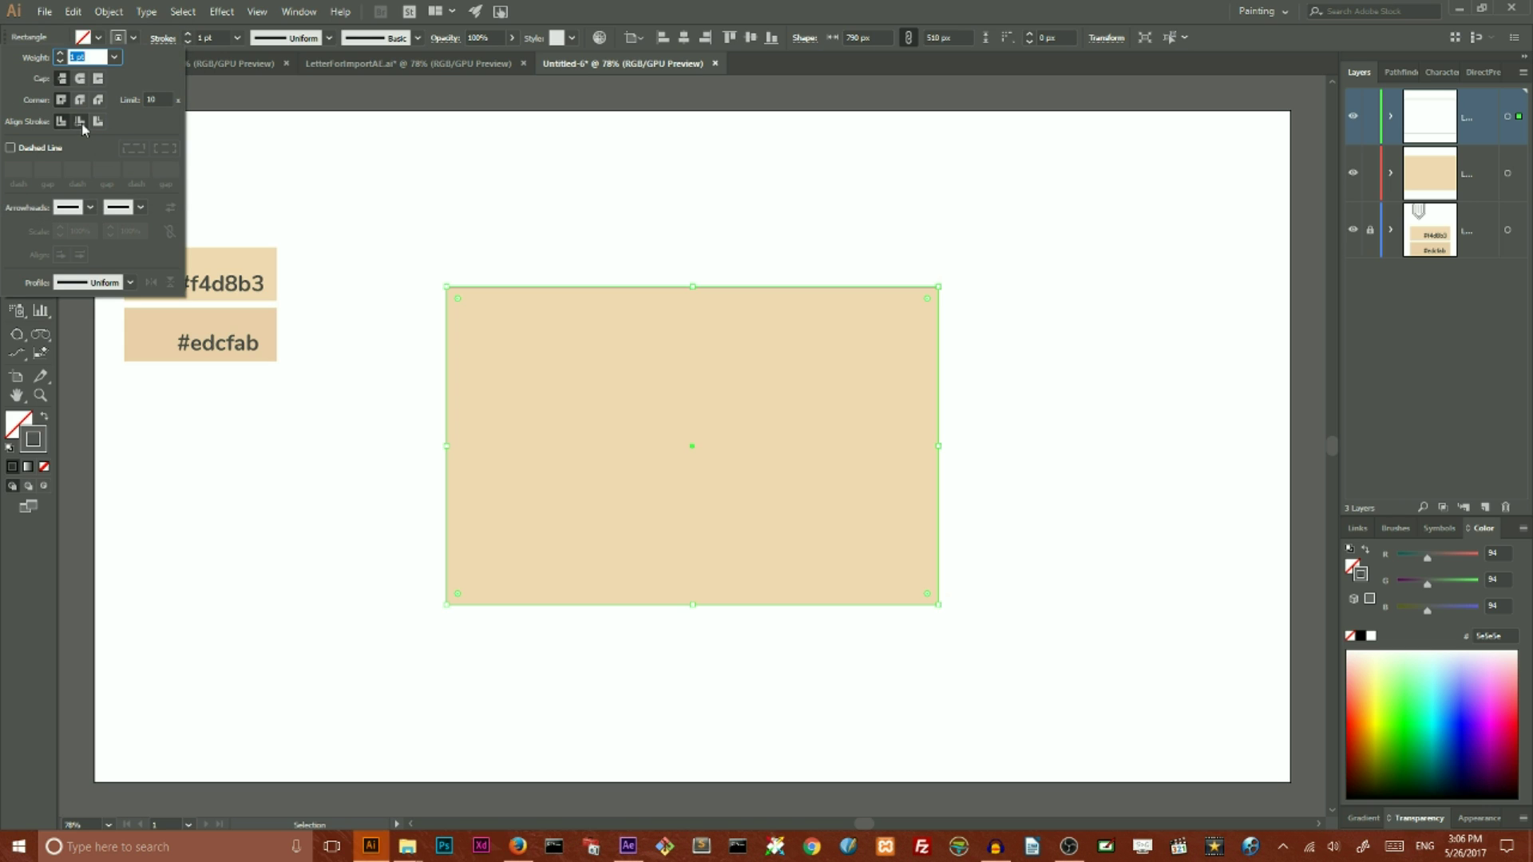
left_click(82, 122)
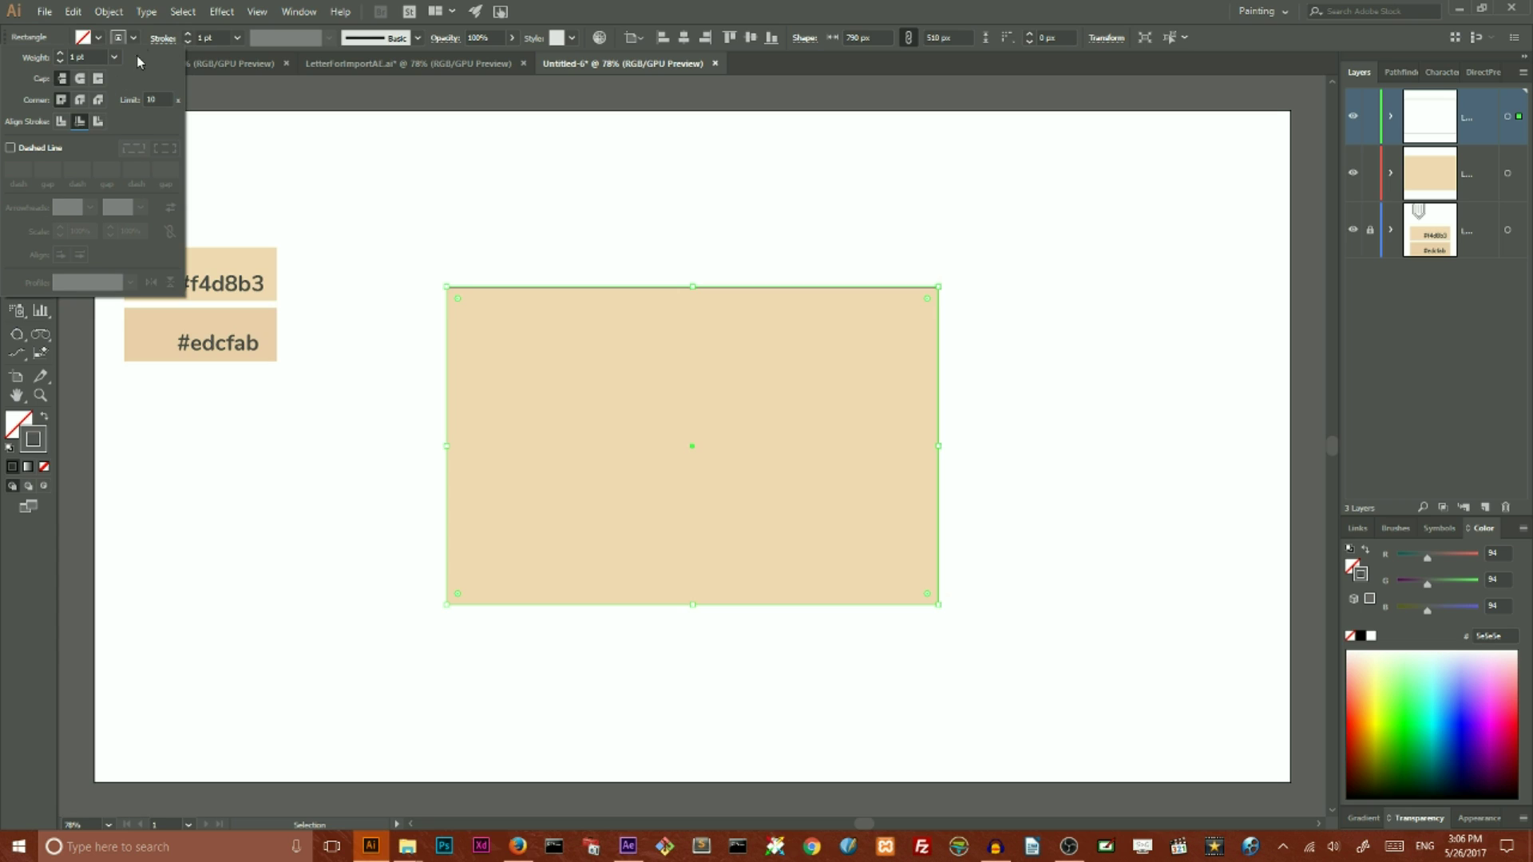
left_click(187, 39)
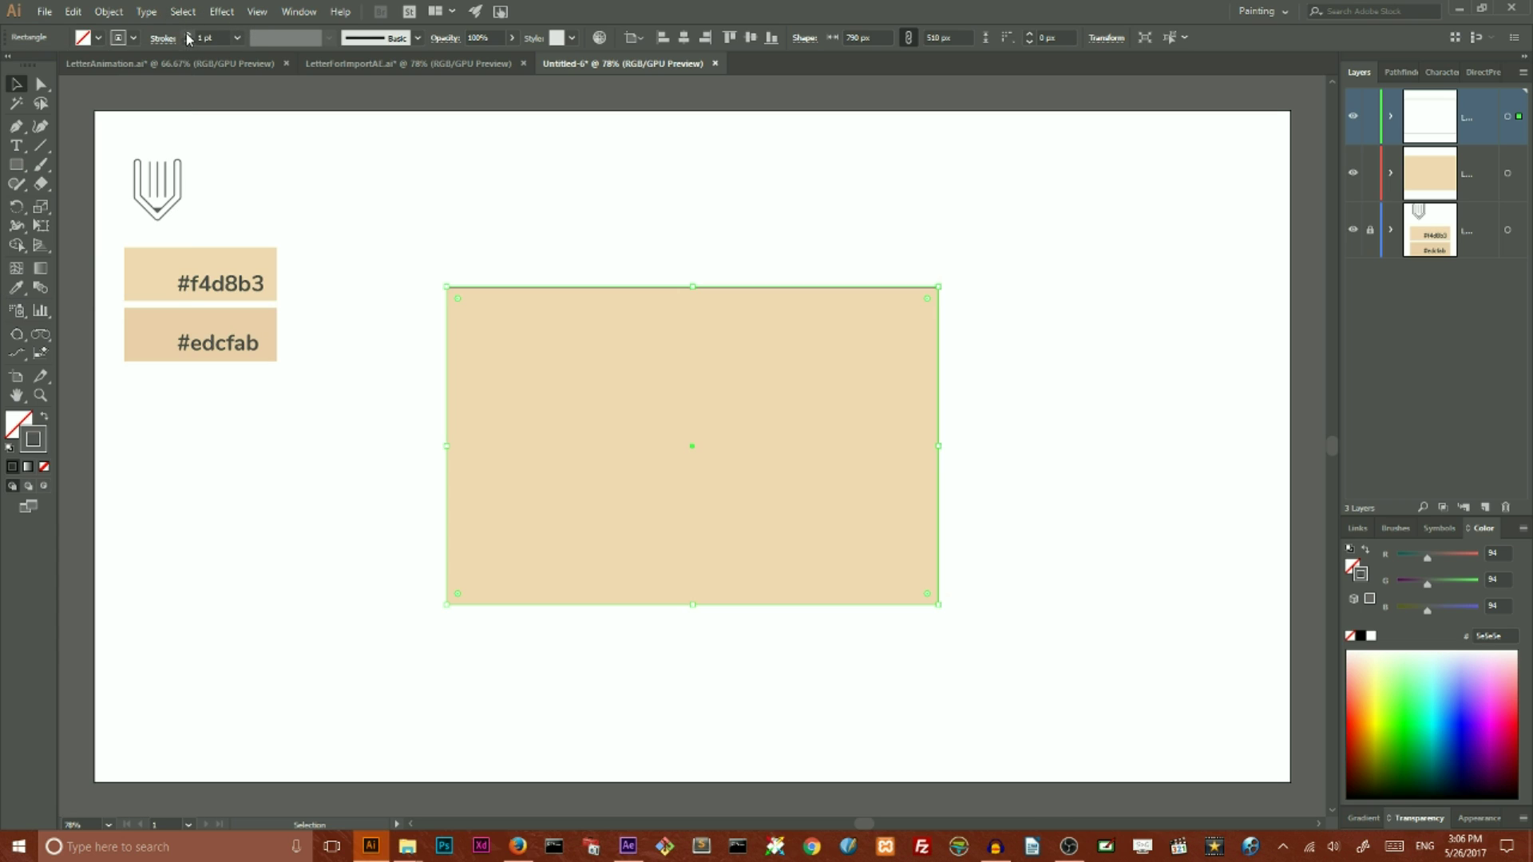
left_click(189, 35)
left_click(189, 35)
left_click(189, 35)
left_click(188, 35)
left_click(189, 36)
left_click(189, 35)
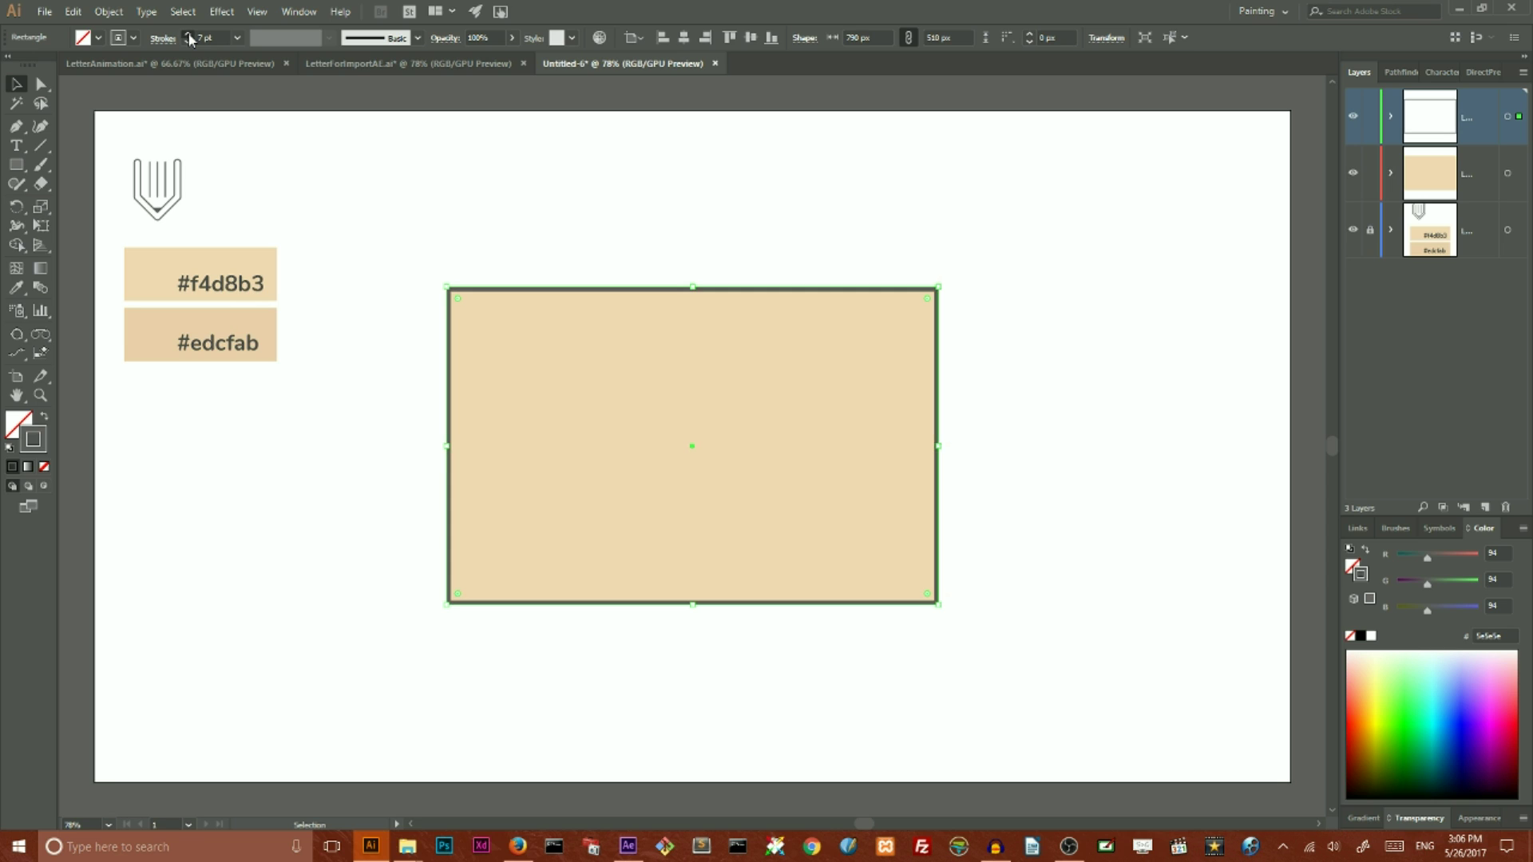
left_click(188, 35)
left_click(188, 36)
left_click(188, 35)
left_click(188, 35)
left_click(189, 35)
left_click(189, 36)
left_click(189, 35)
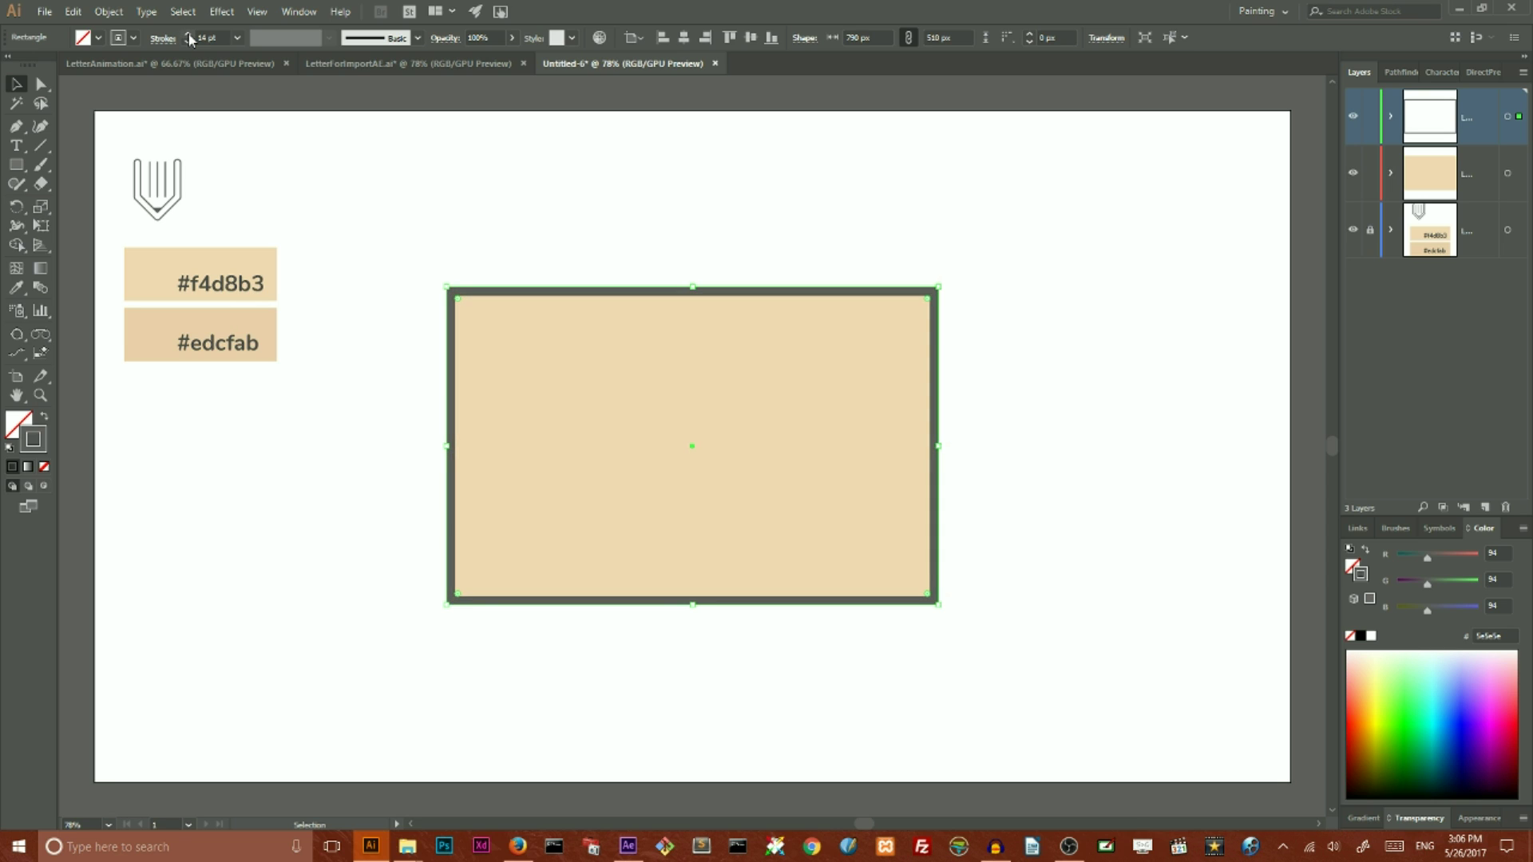
left_click(436, 192)
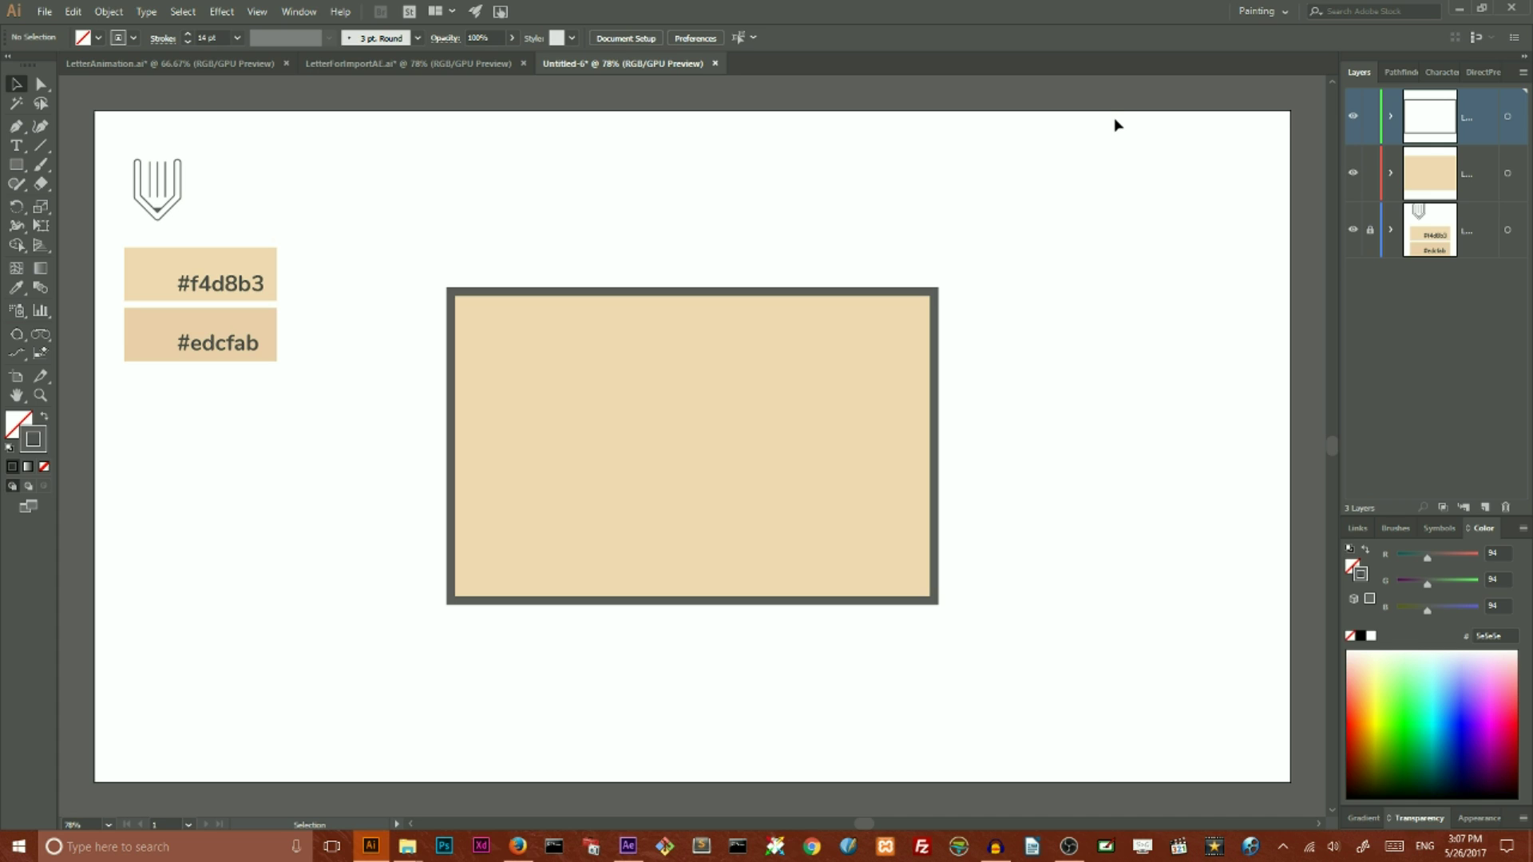
left_click(16, 164)
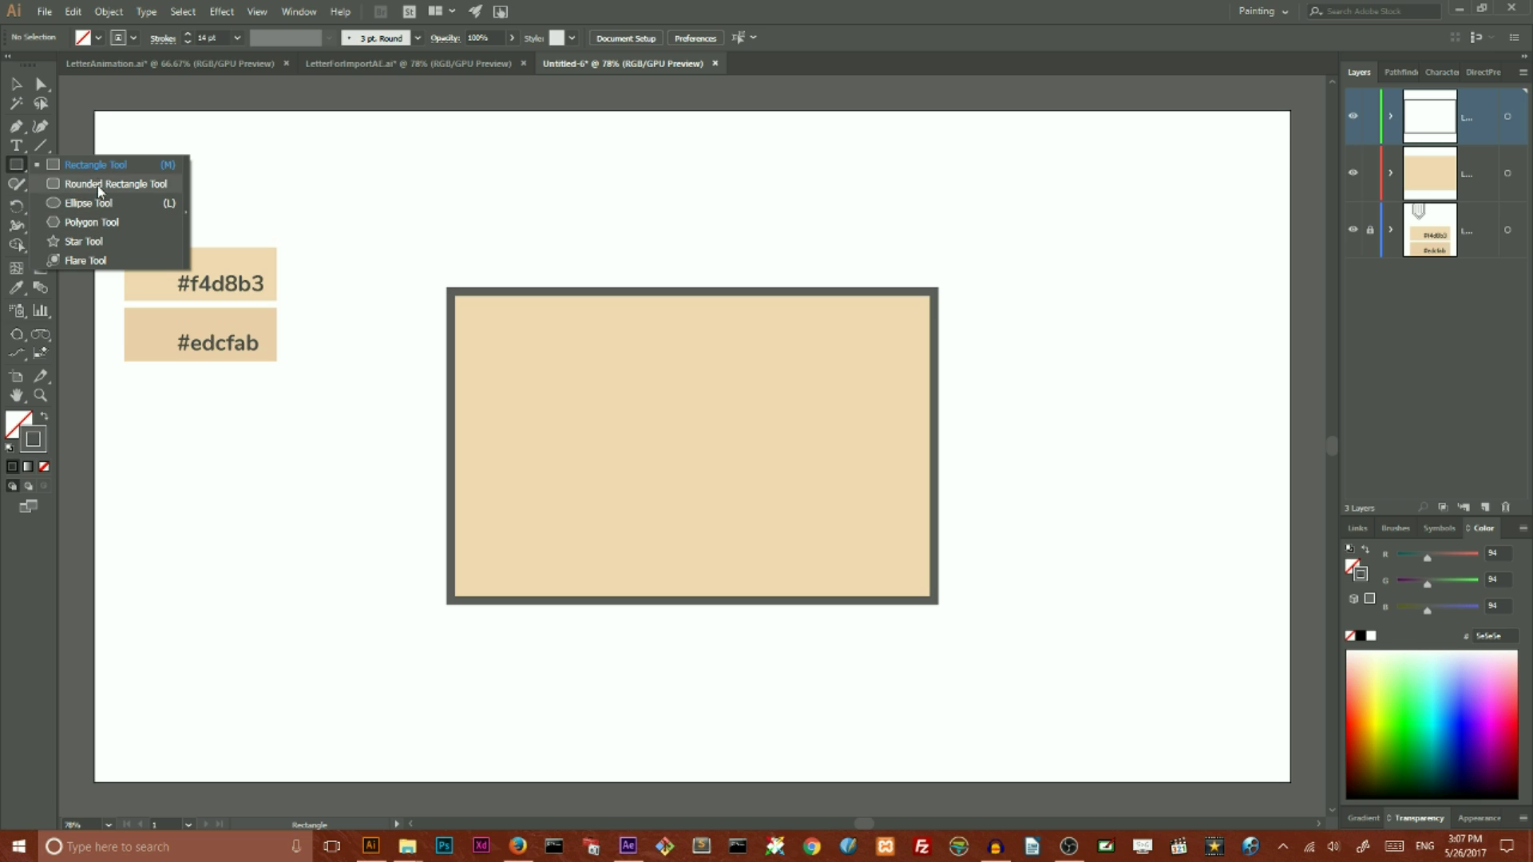
Step: Create a three-sided polygon, an 86.603 × 75 px triangle, above the outlined rectangle
left_click(778, 222)
type("3")
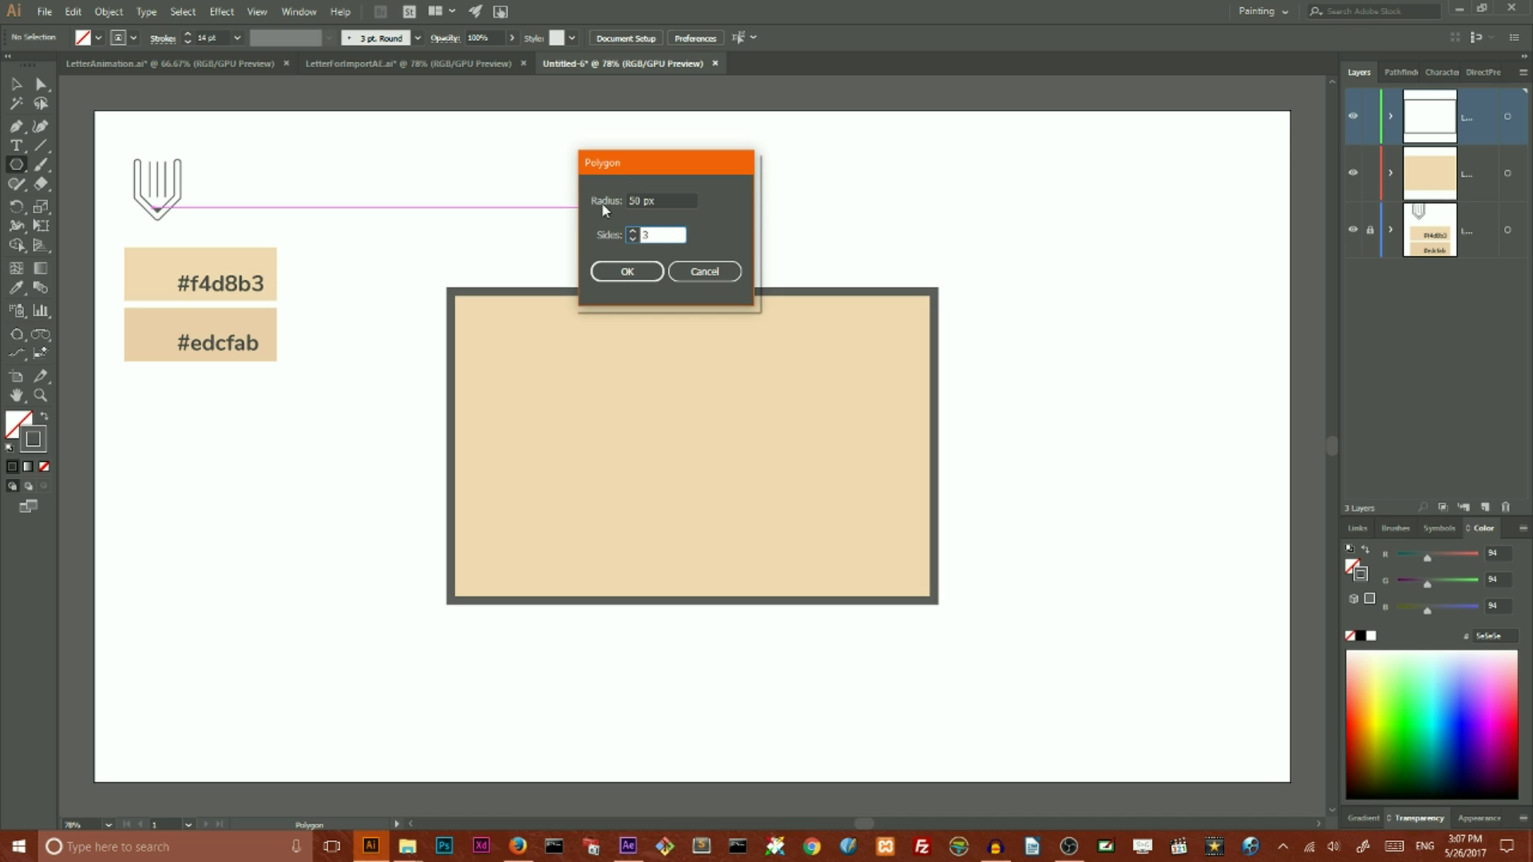
left_click(623, 272)
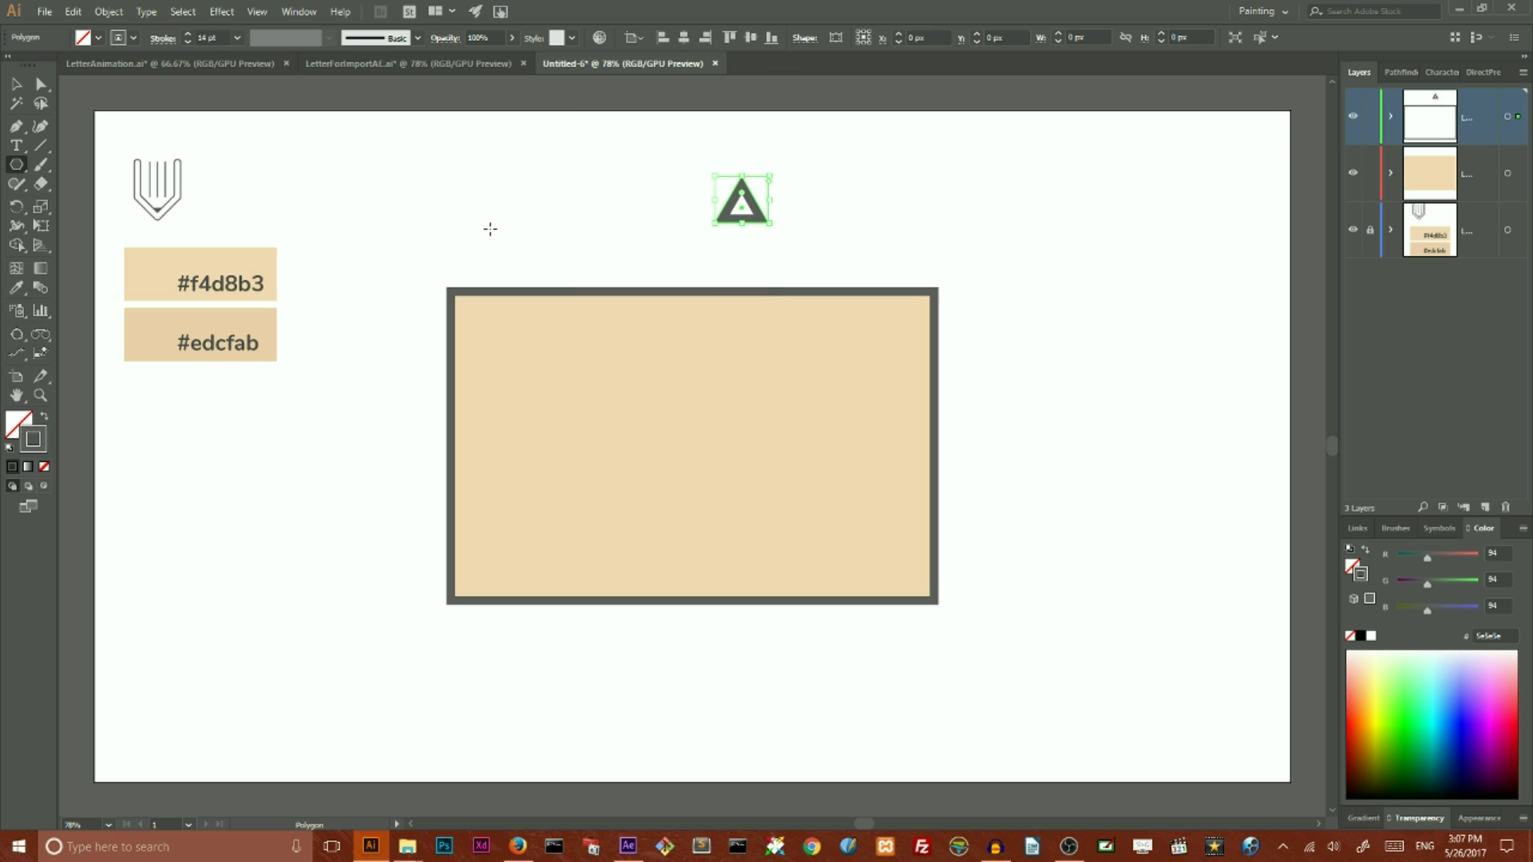
left_click(18, 84)
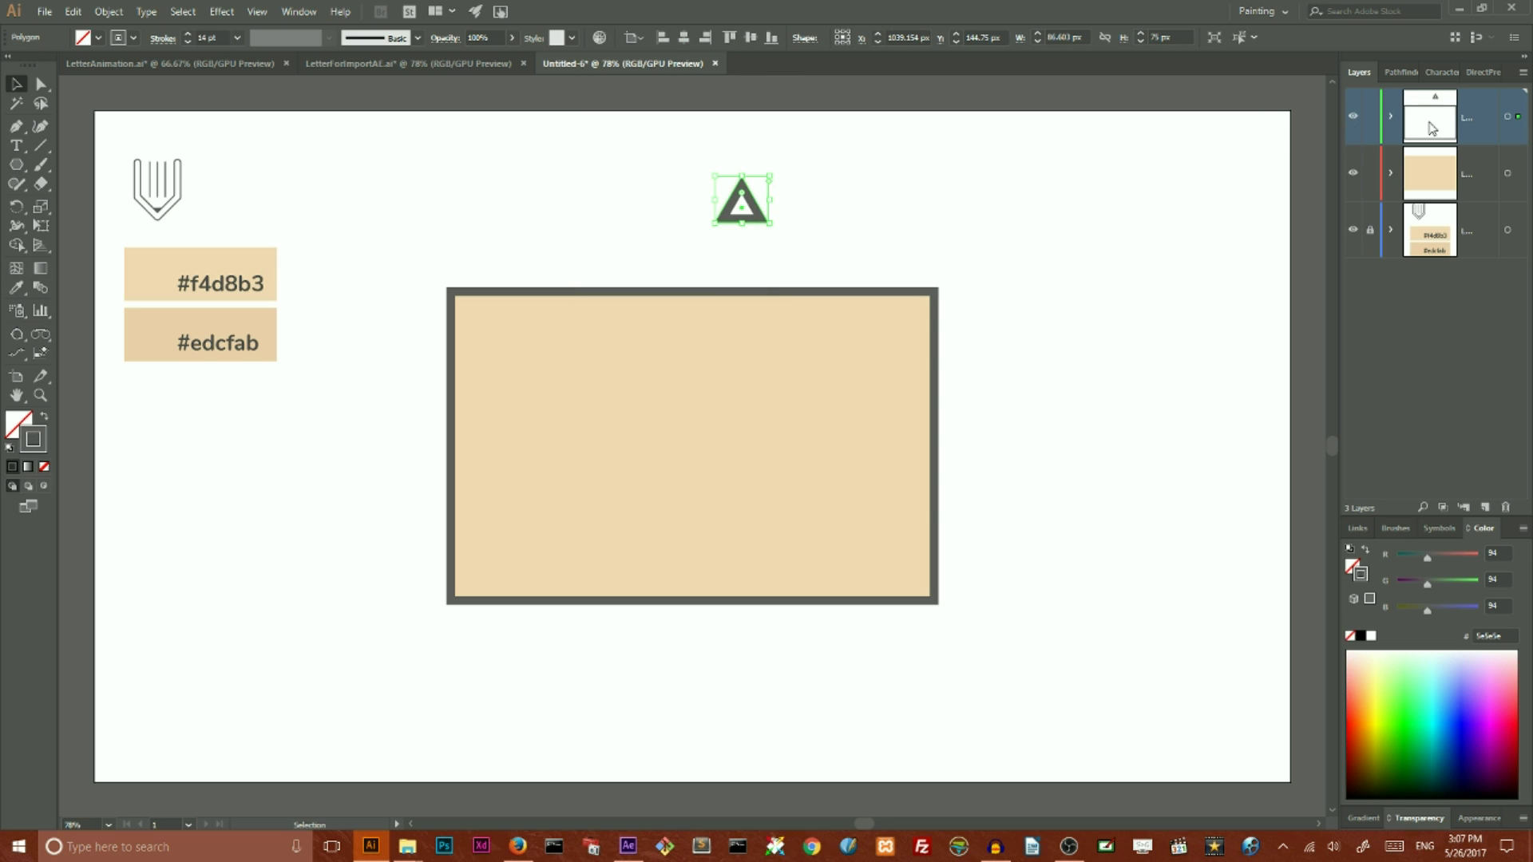
left_click_drag(1521, 121, 1396, 128)
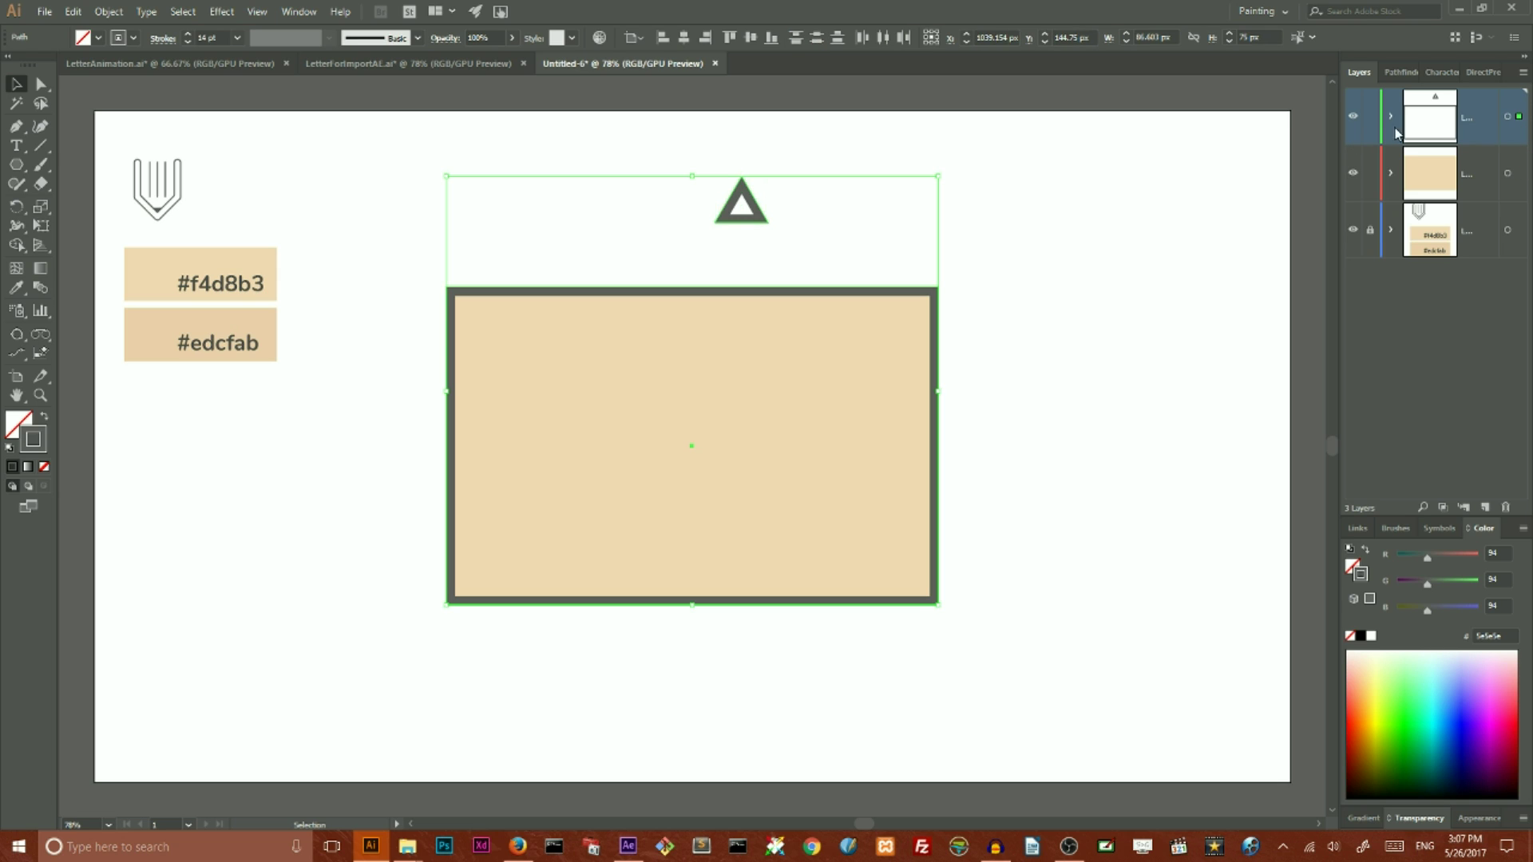
left_click(831, 204)
key("ctrl+z")
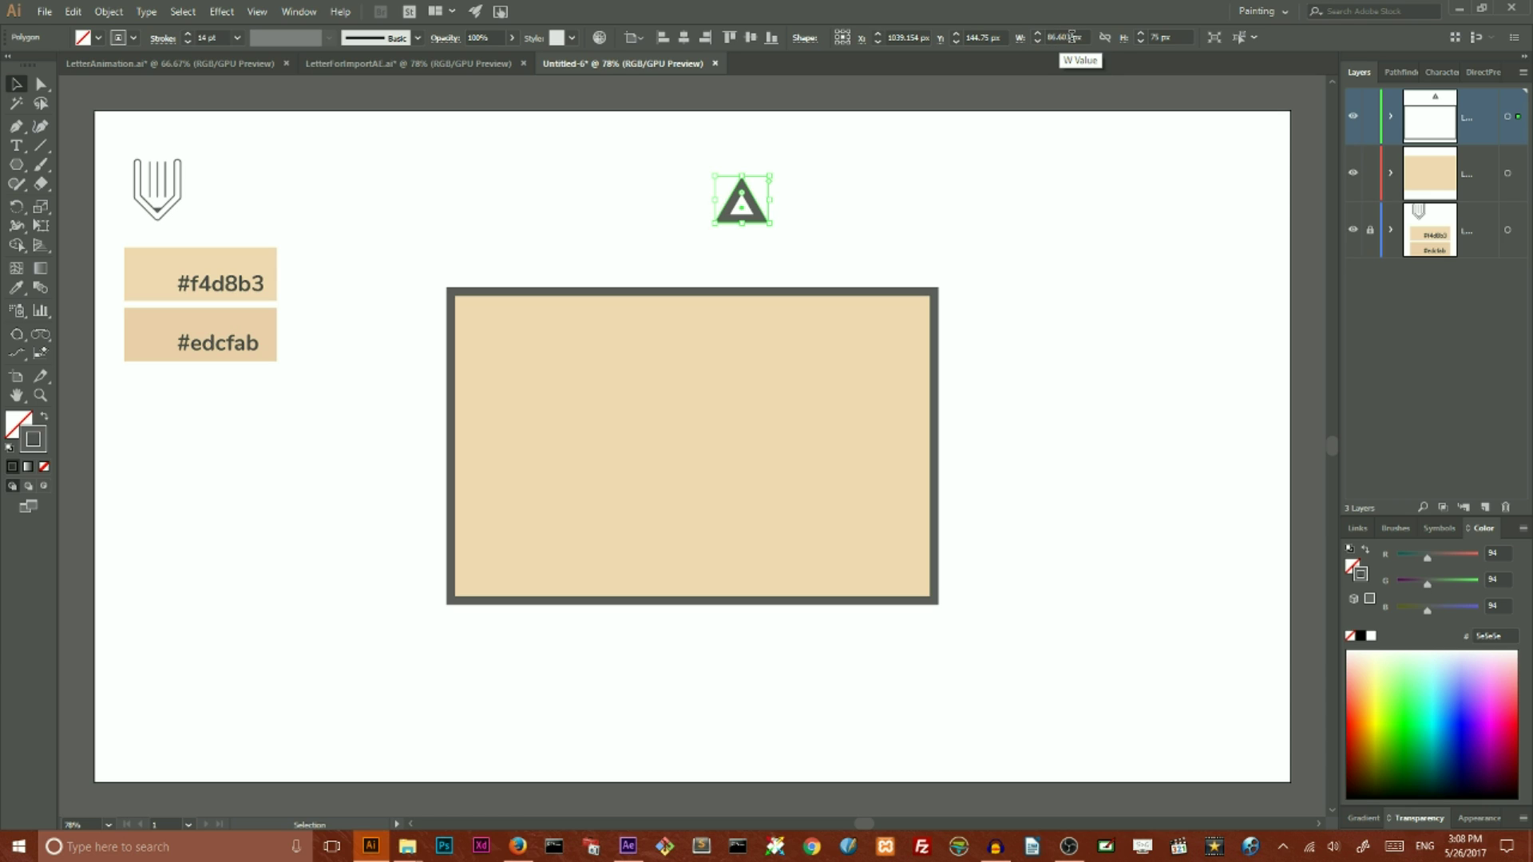
Step: Resize the triangle to 790 px wide and 285 px tall
double_click(1062, 36)
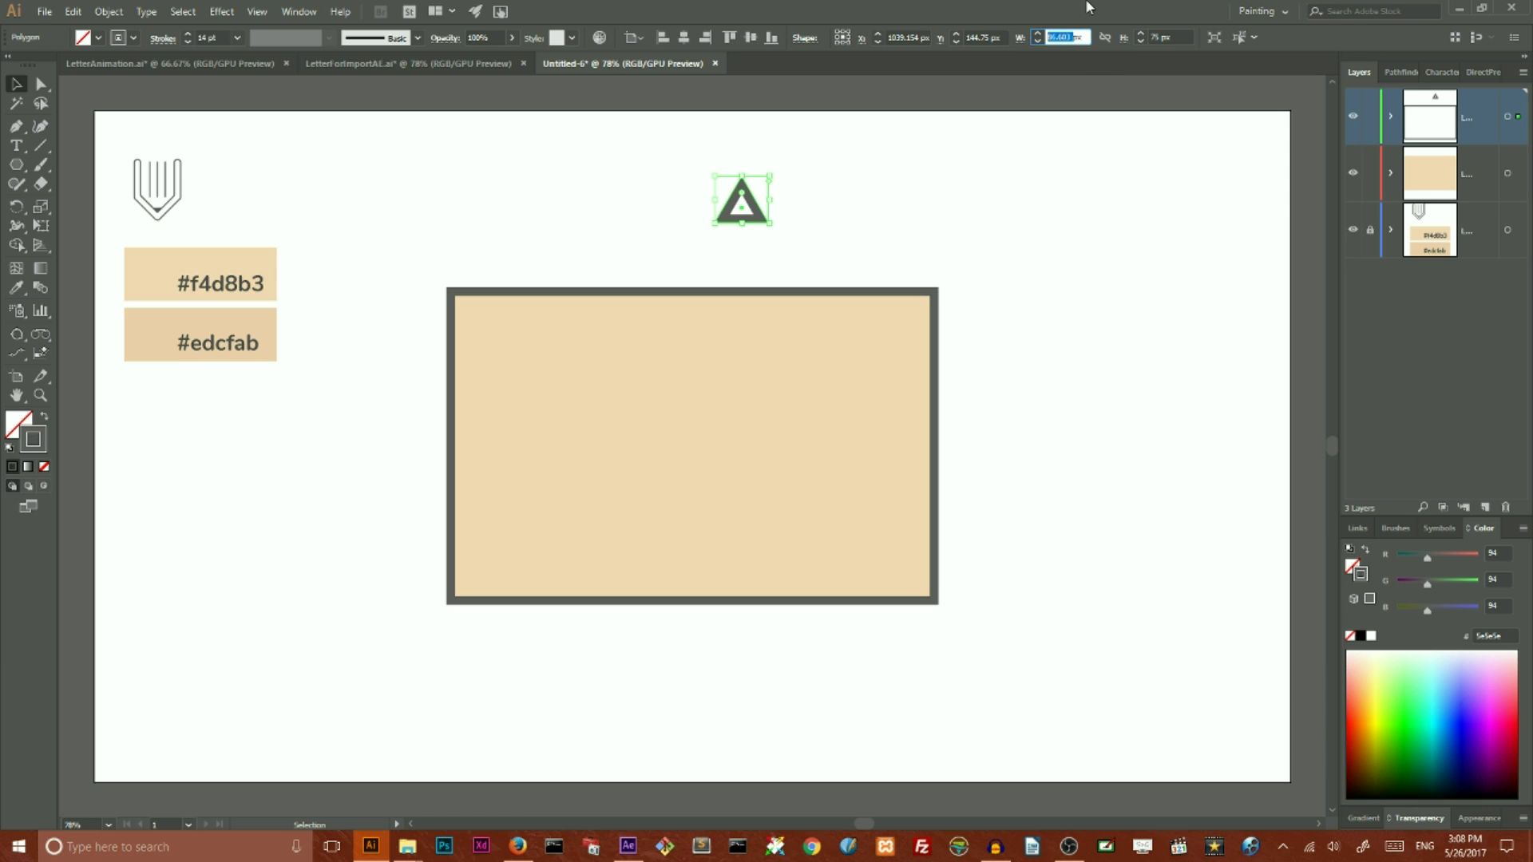
key("BackSpace")
type("8")
type("90")
key("Return")
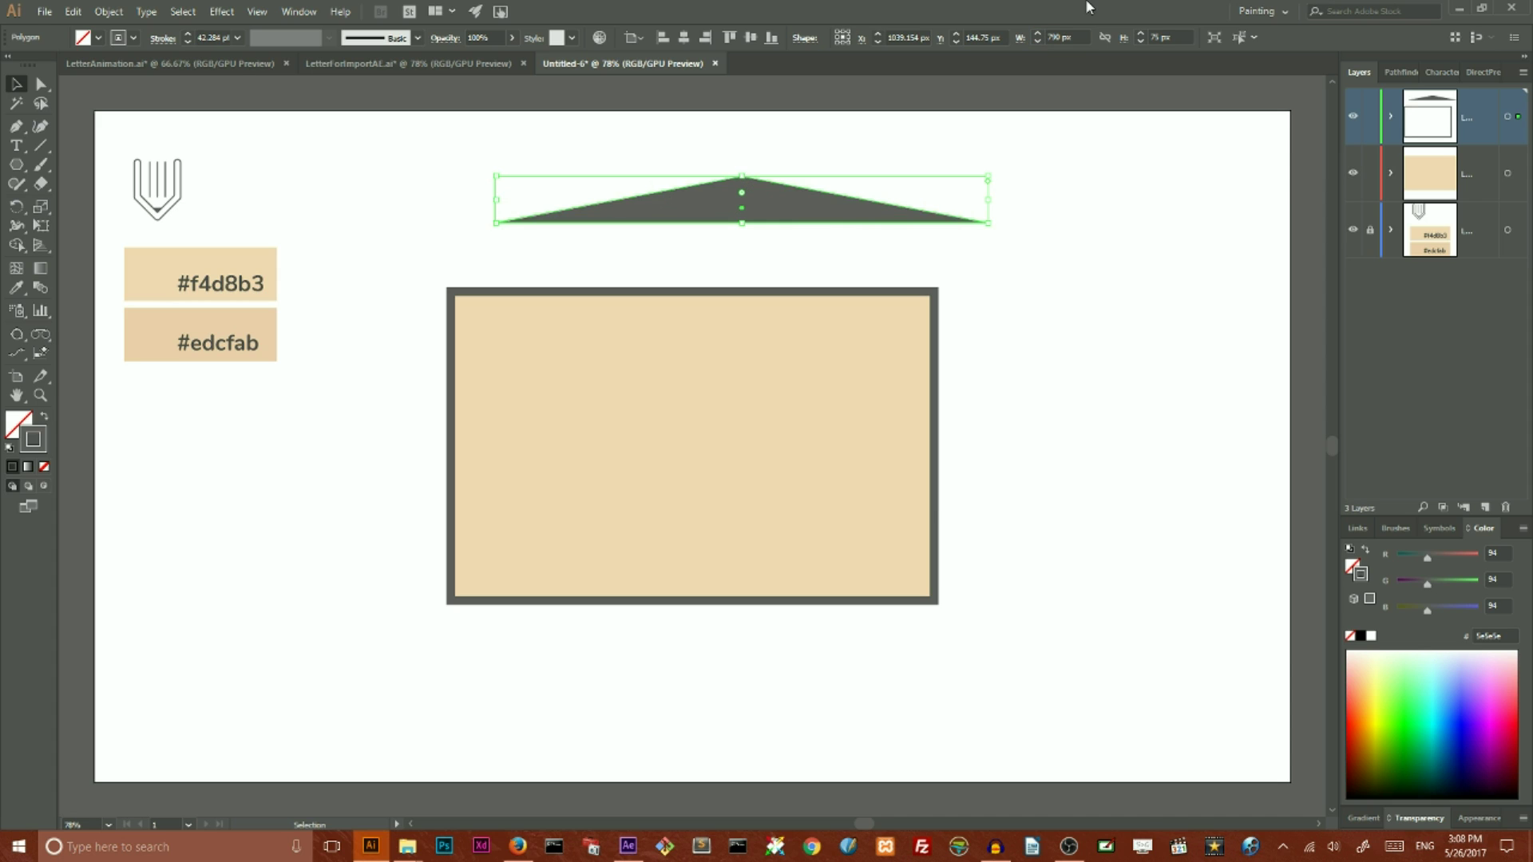
double_click(1160, 37)
key("BackSpace")
type("20")
key("Return")
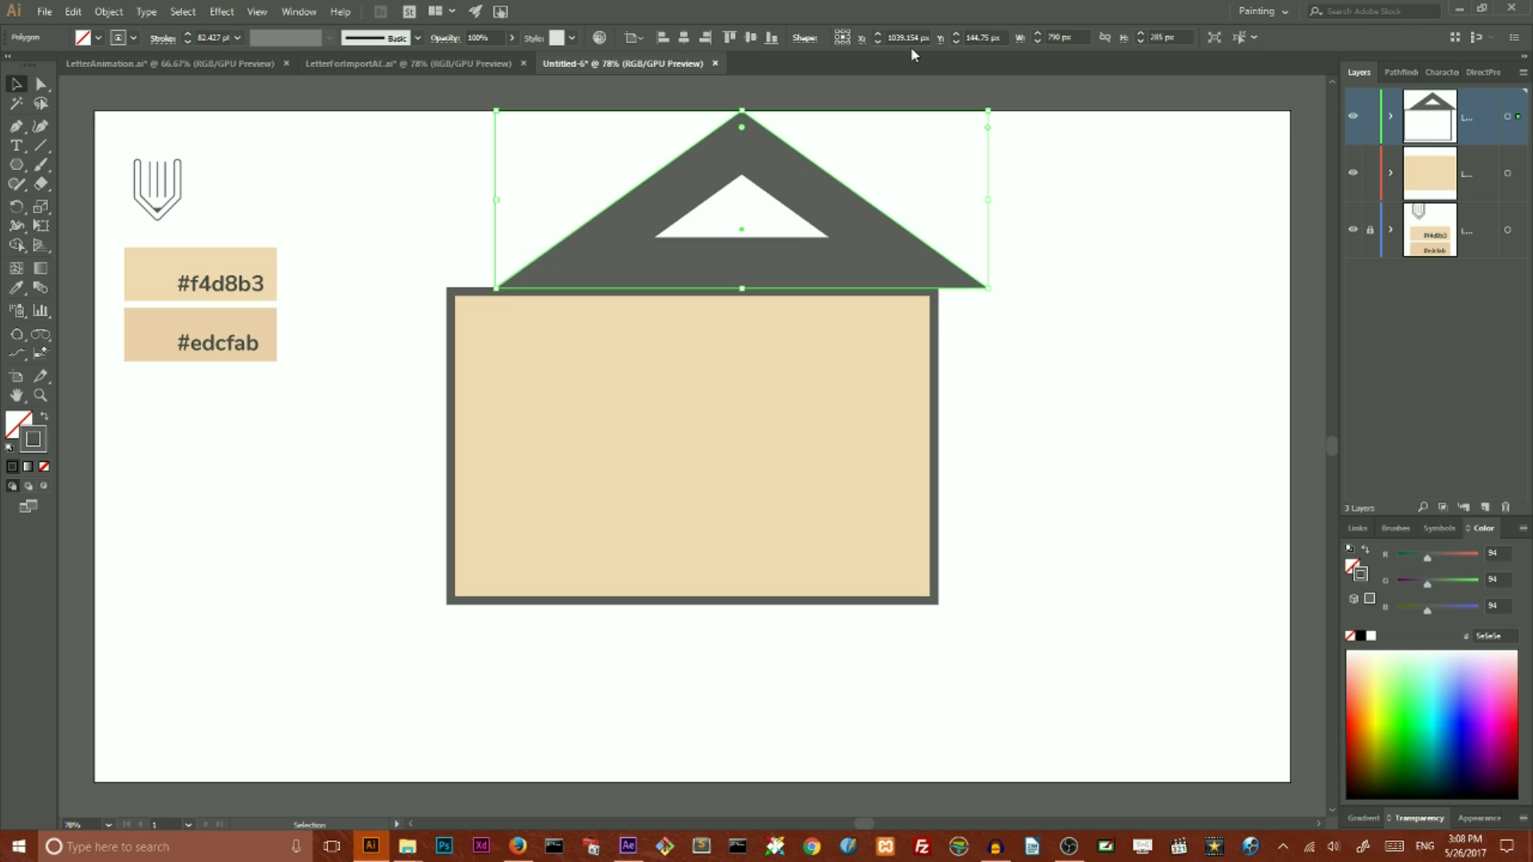
Step: Give the triangle a 14 pt stroke and centre it horizontally over the rectangle
left_click(220, 36)
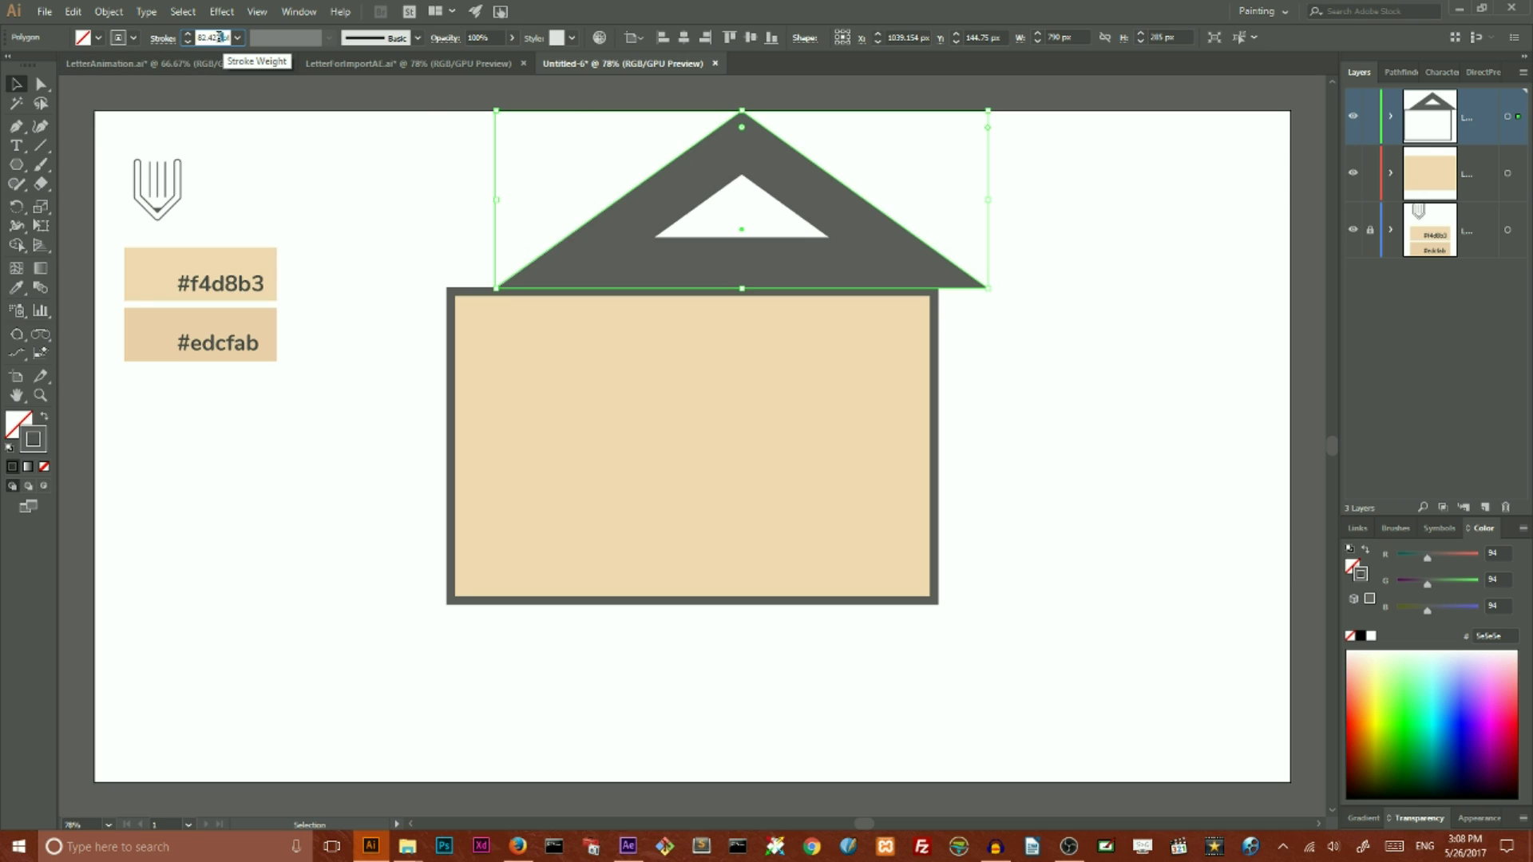
double_click(220, 37)
type("5pt")
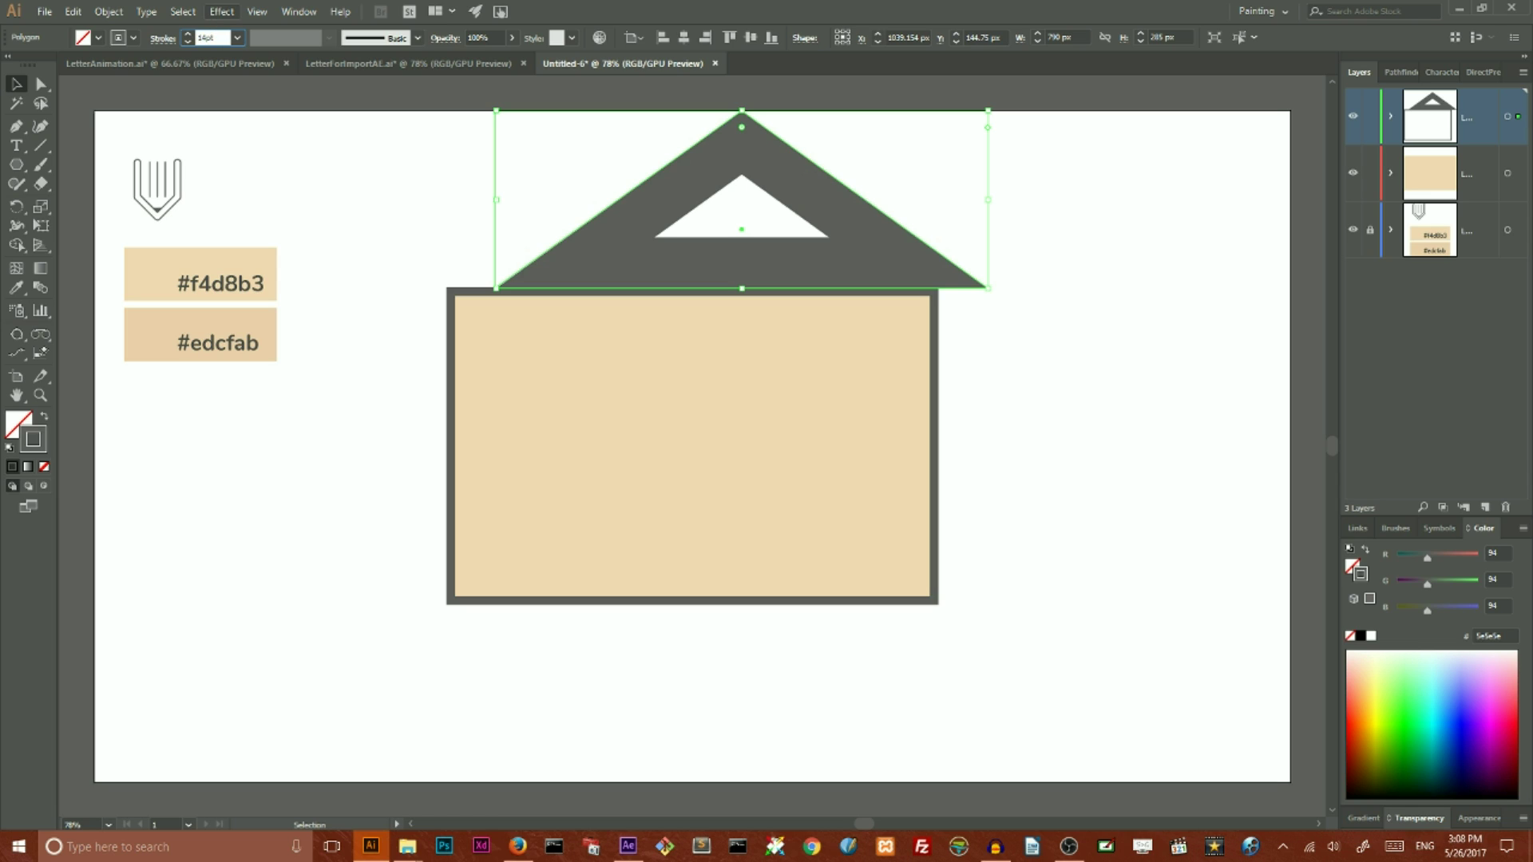
key("Return")
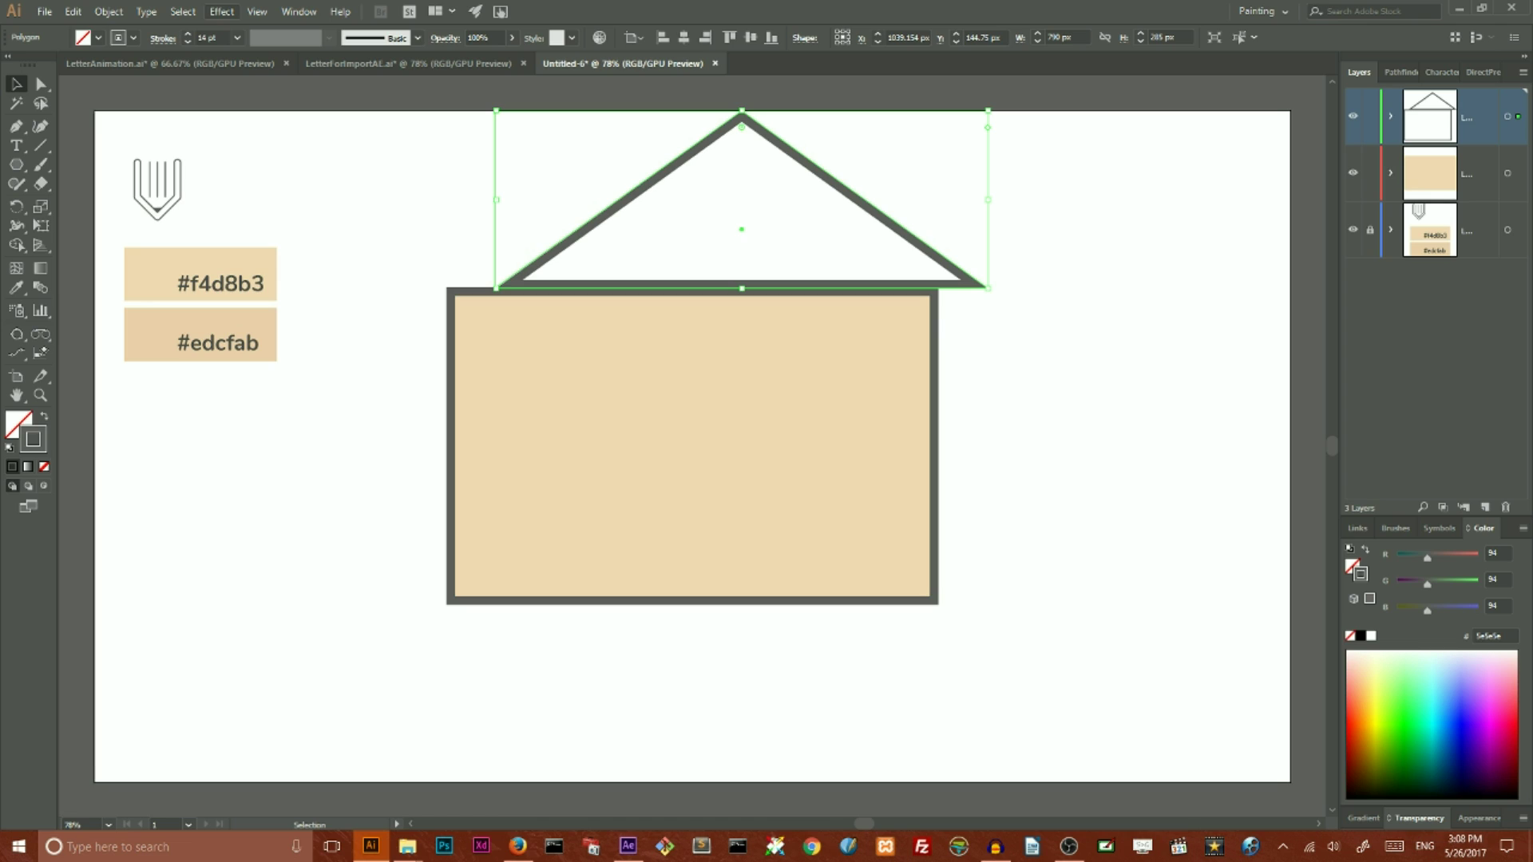
left_click(685, 38)
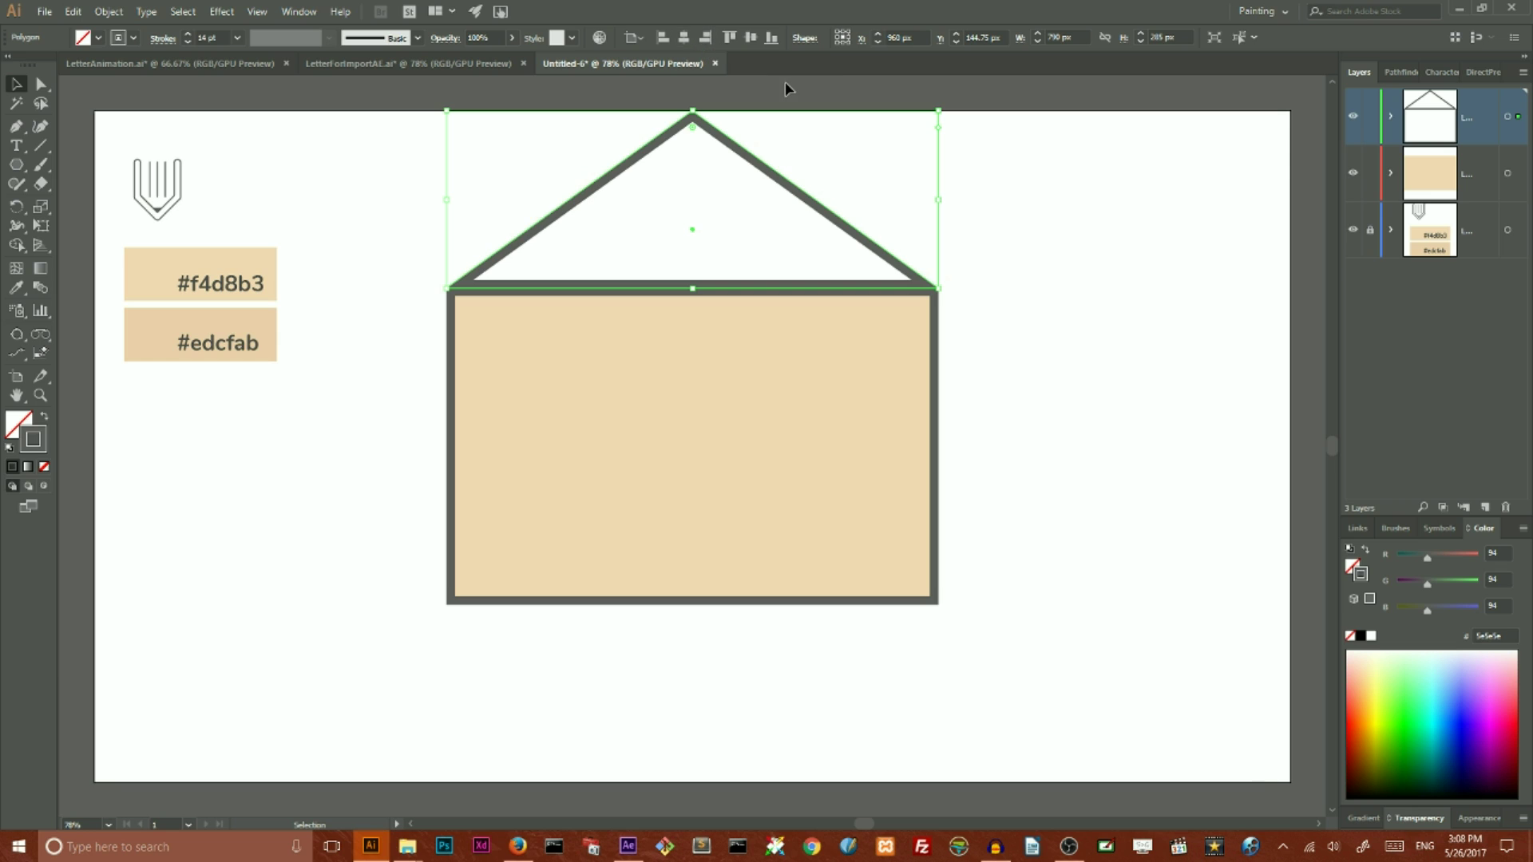
Step: Duplicate the triangle in place and move the copy onto the second layer
left_click(807, 122)
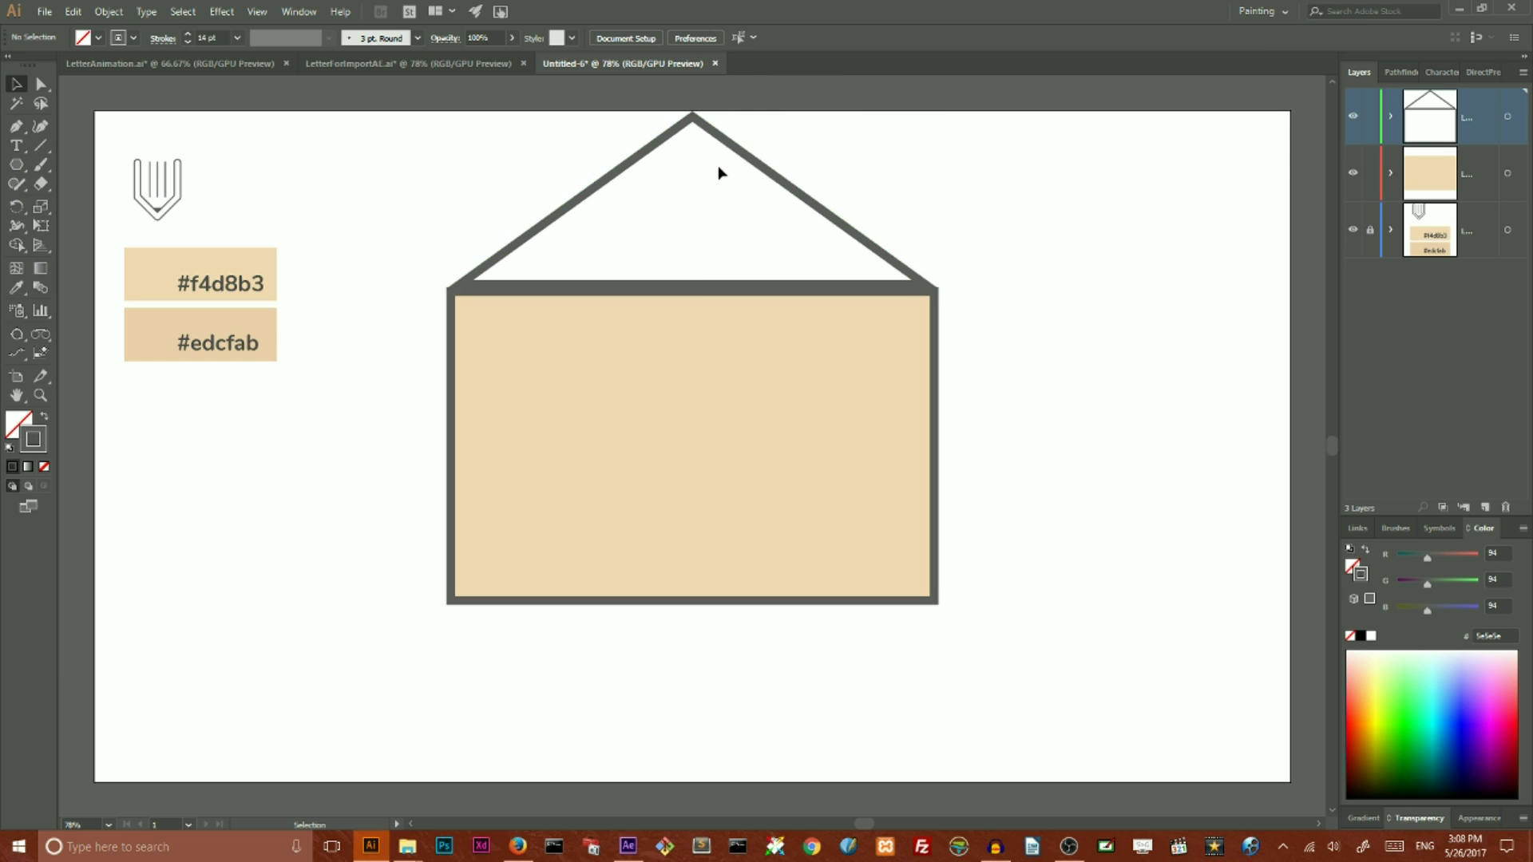
left_click(604, 180)
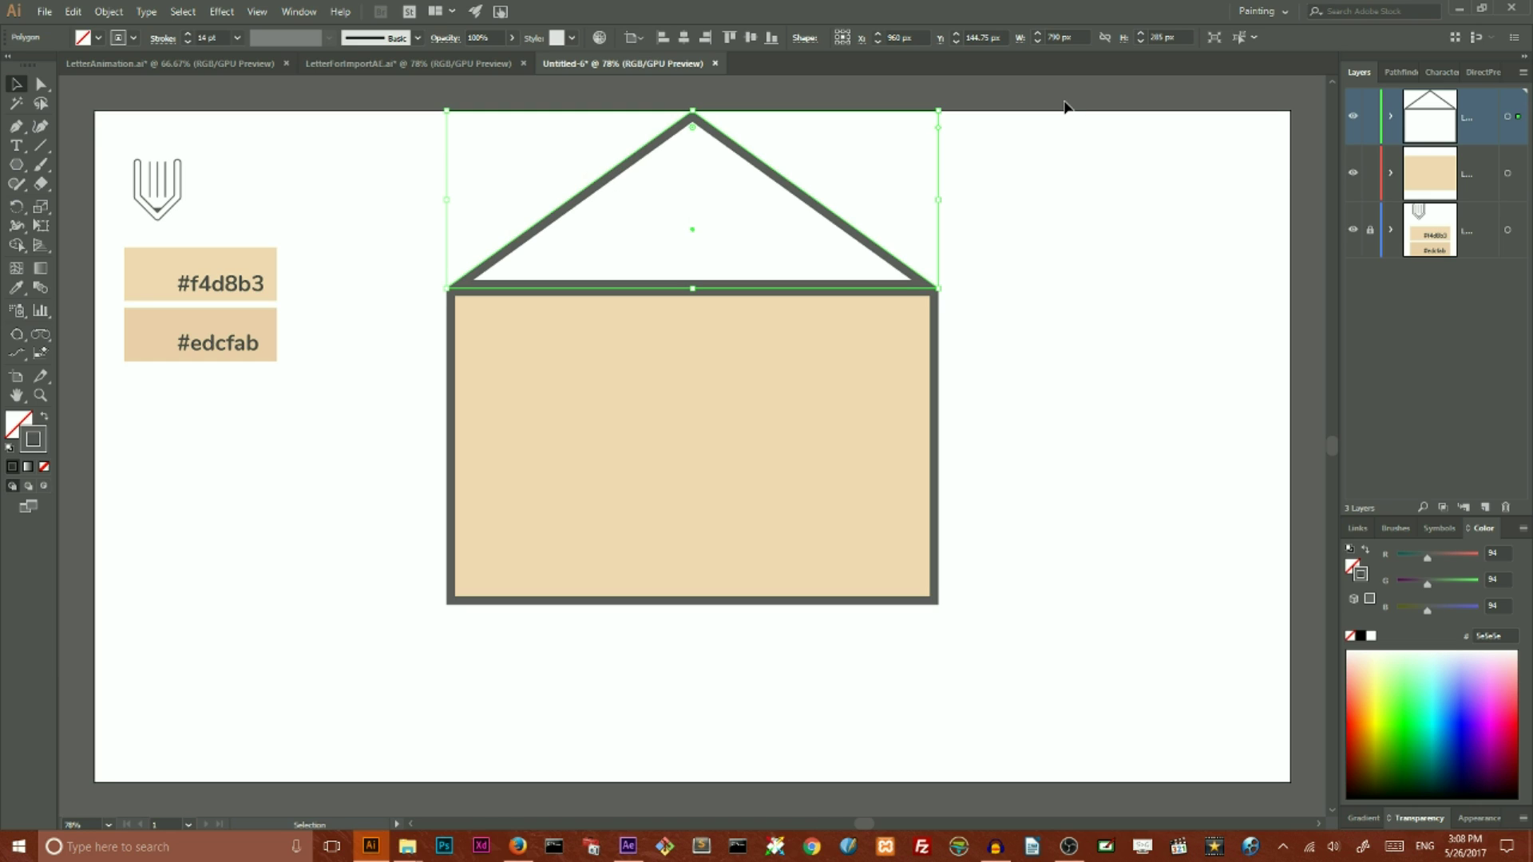
key("a")
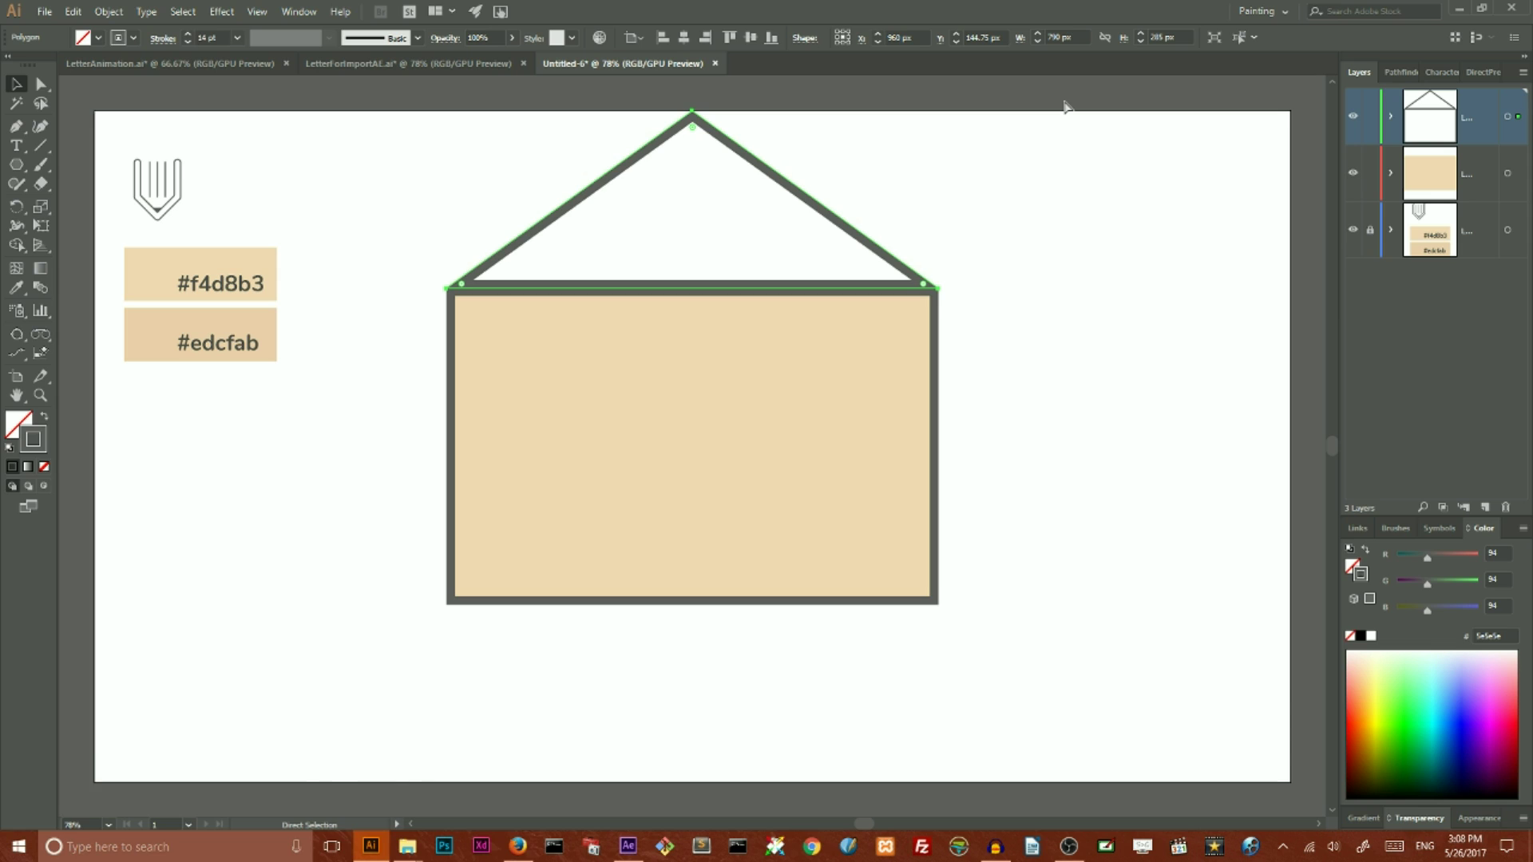
key("ctrl+c")
key("ctrl+f")
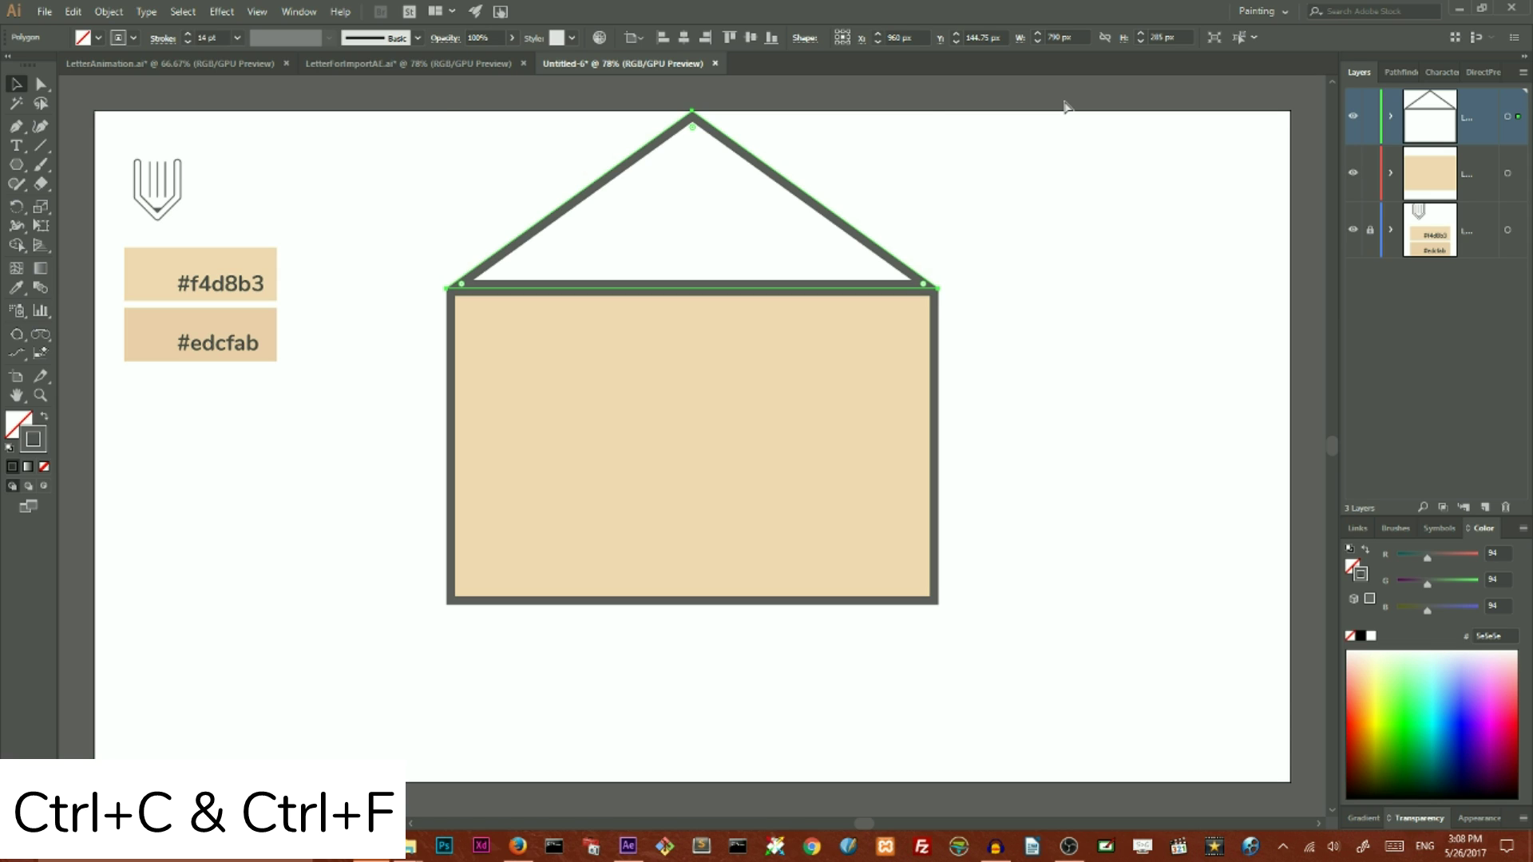
key("v")
left_click(1391, 117)
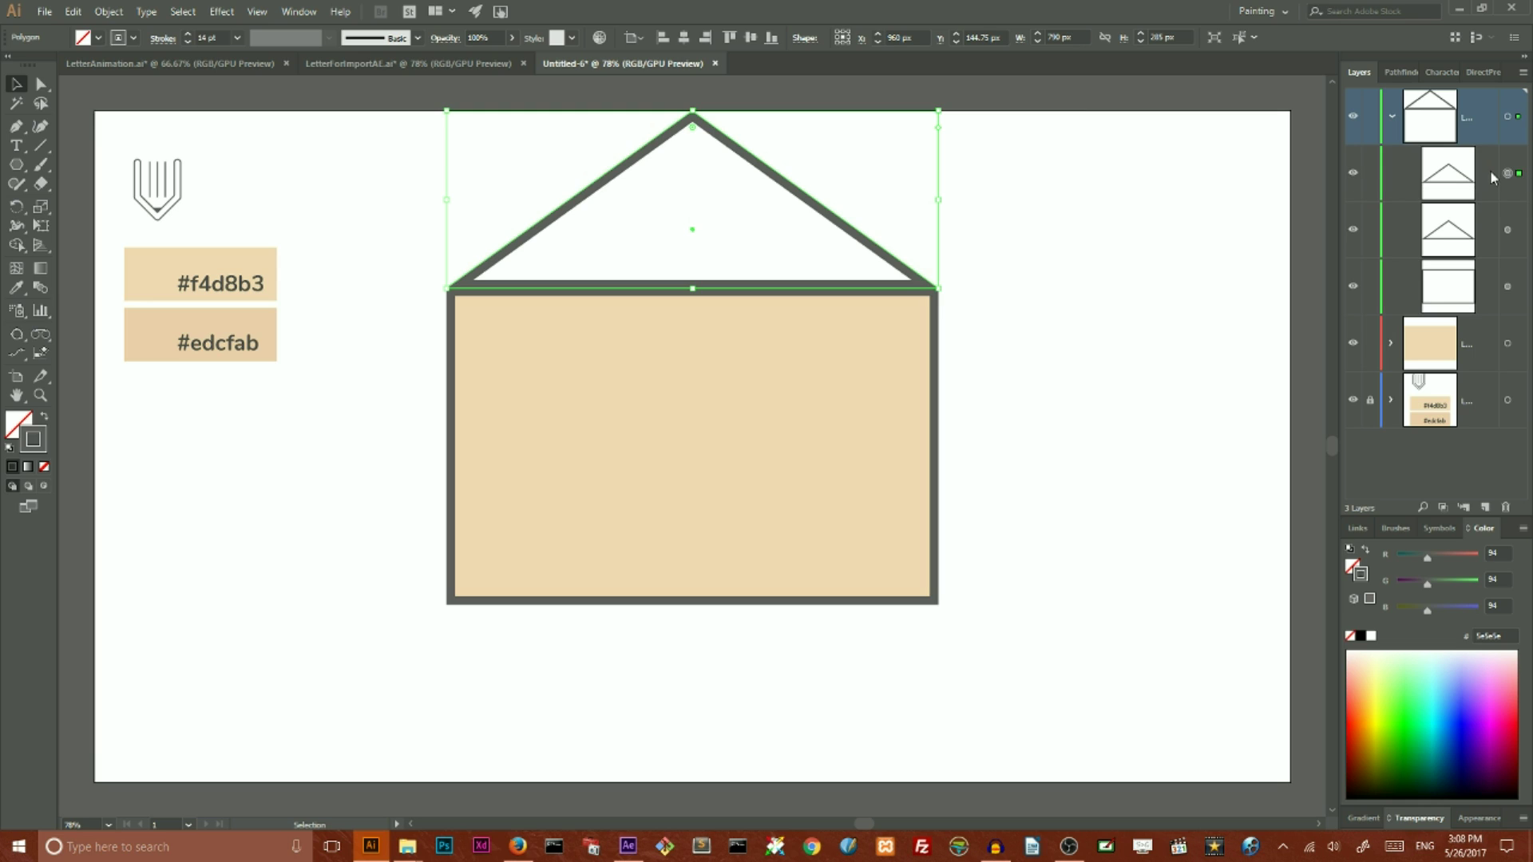
left_click_drag(1492, 171, 1485, 343)
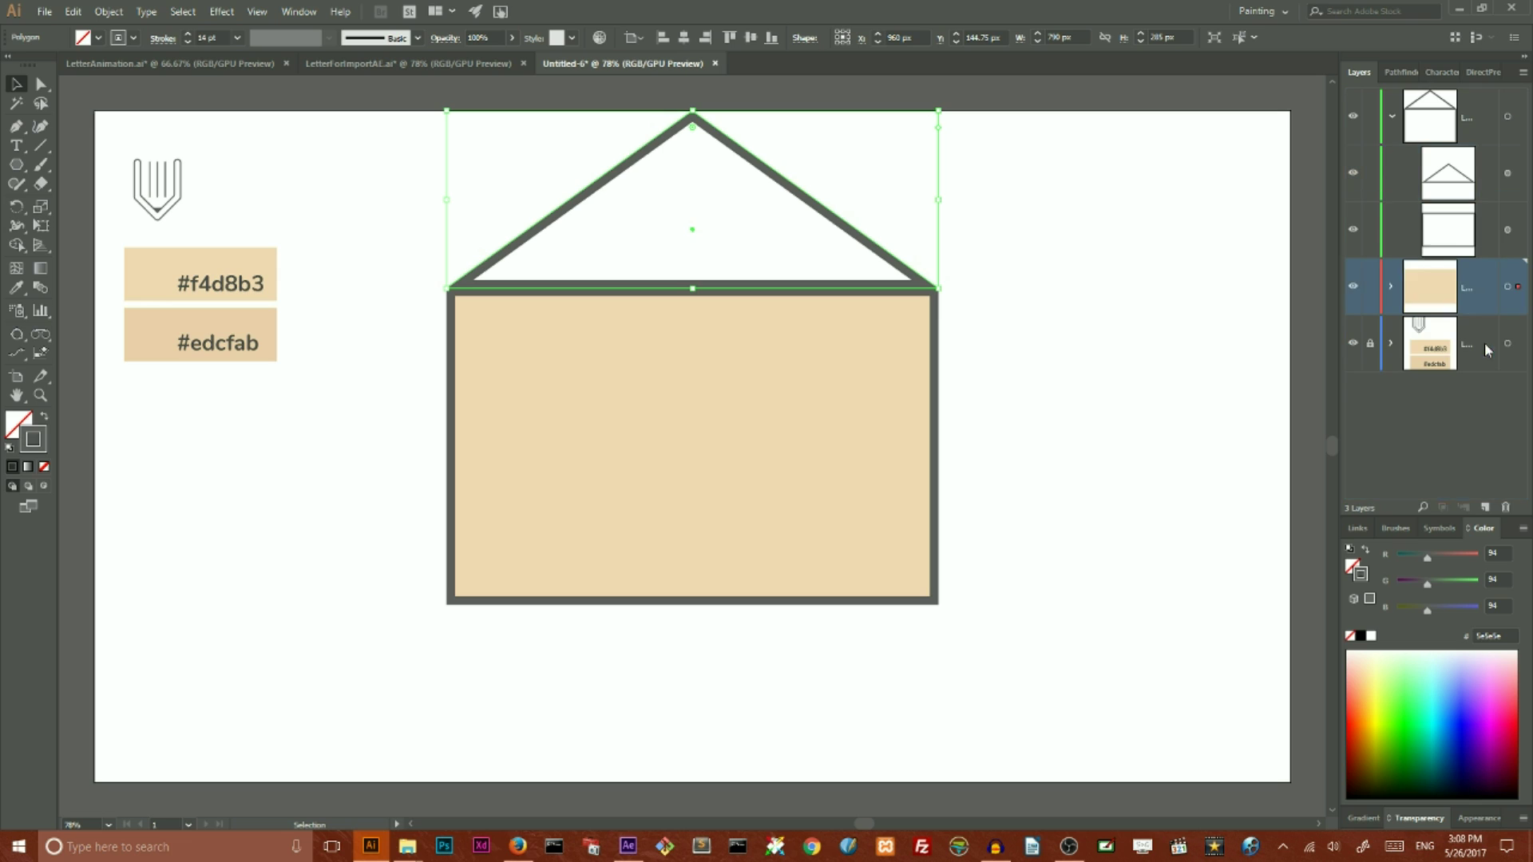
left_click(1392, 119)
Step: Fill the triangle copy with the rectangle's beige using the Eyedropper
left_click(16, 287)
left_click(452, 332)
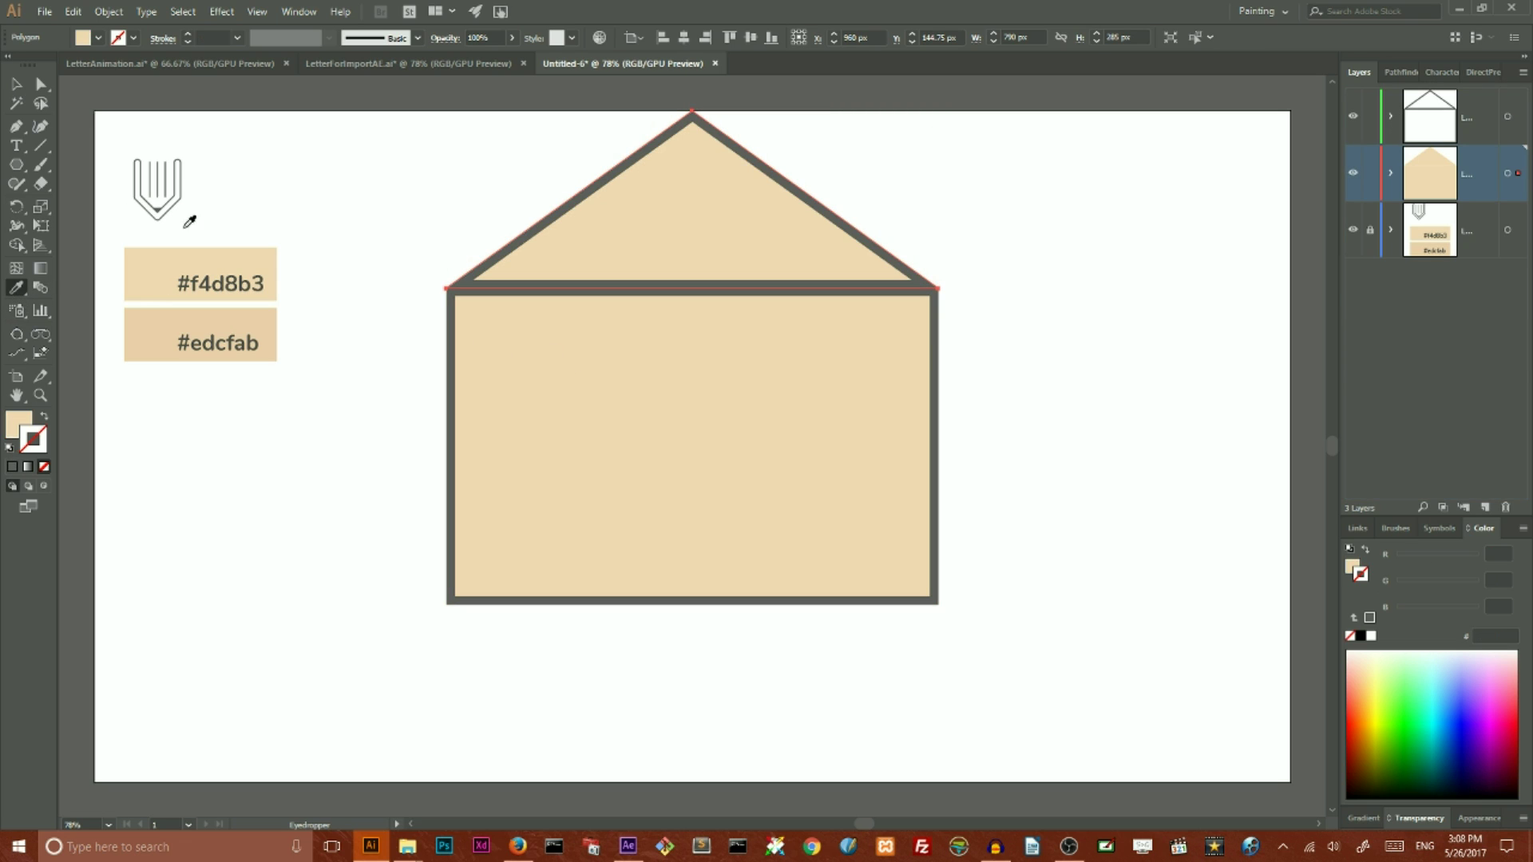
left_click(16, 84)
left_click(437, 166)
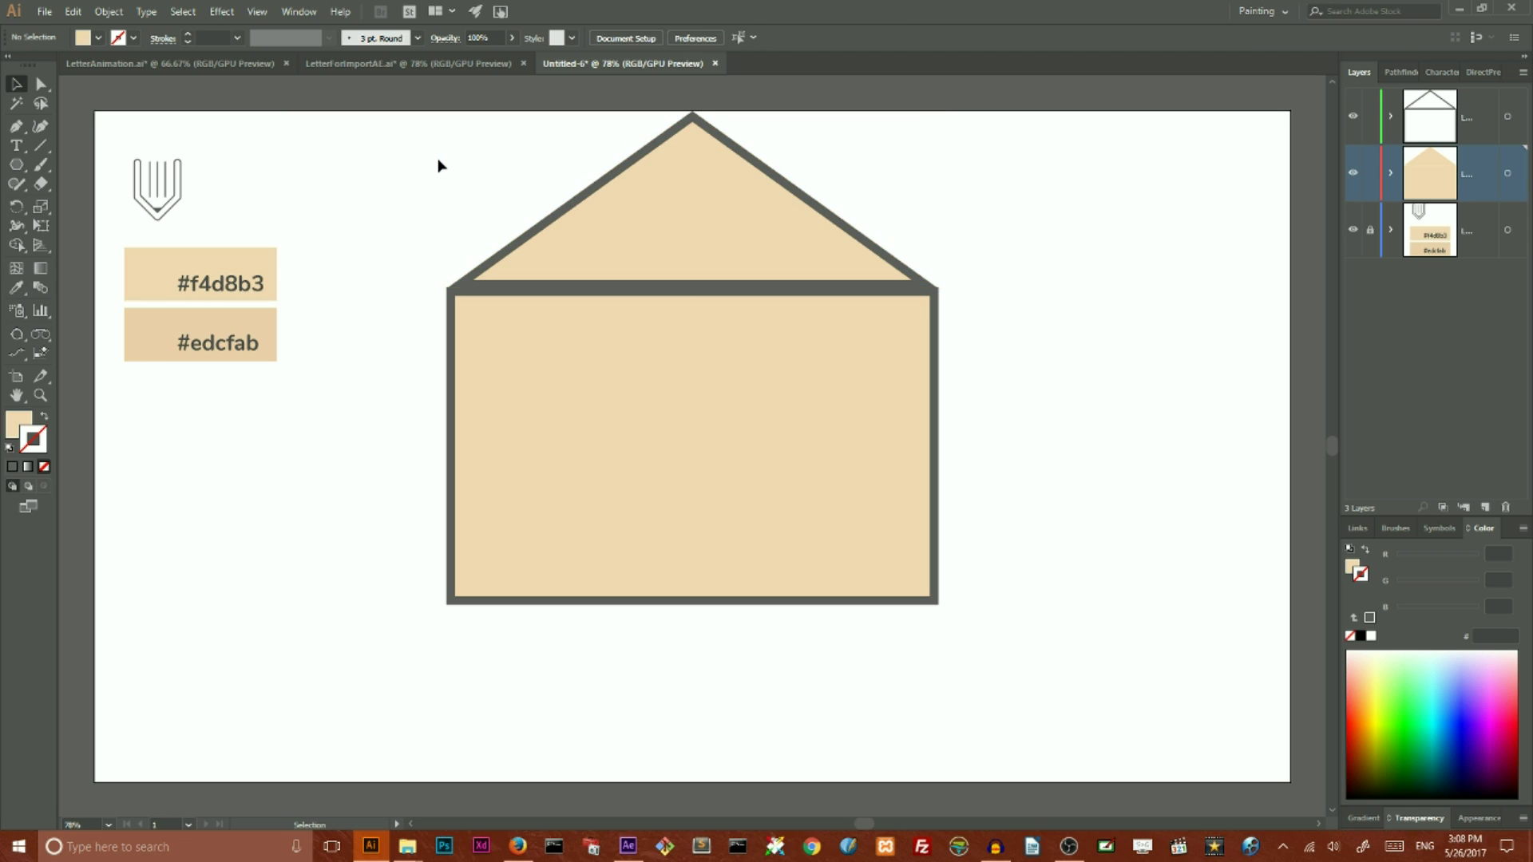
Step: Duplicate the outlined top flap triangle straight down to the envelope's bottom edge
left_click_drag(503, 145, 684, 213)
left_click(508, 136)
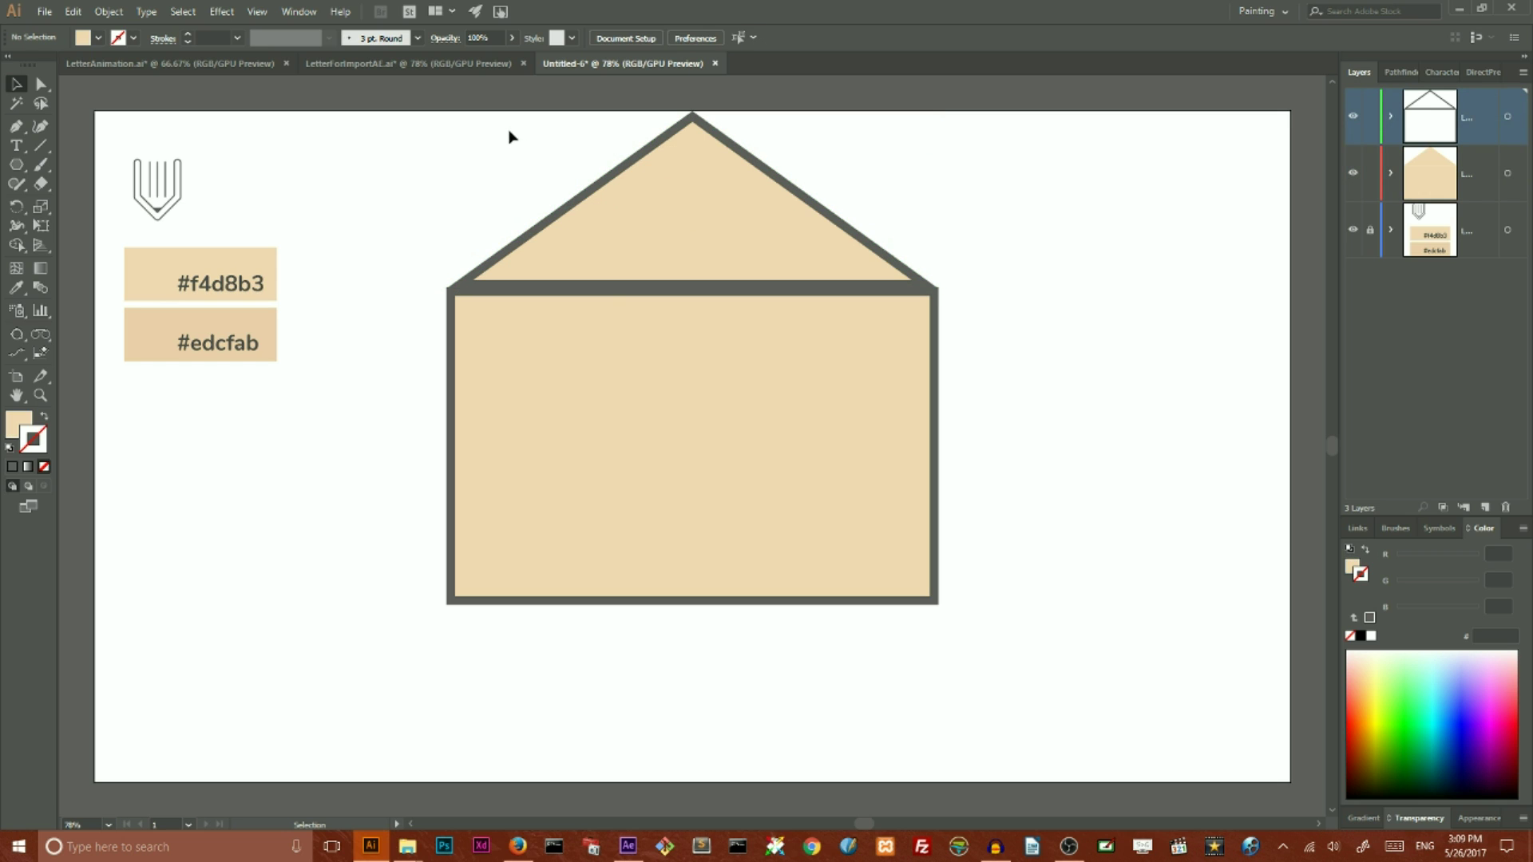
left_click_drag(509, 136, 712, 227)
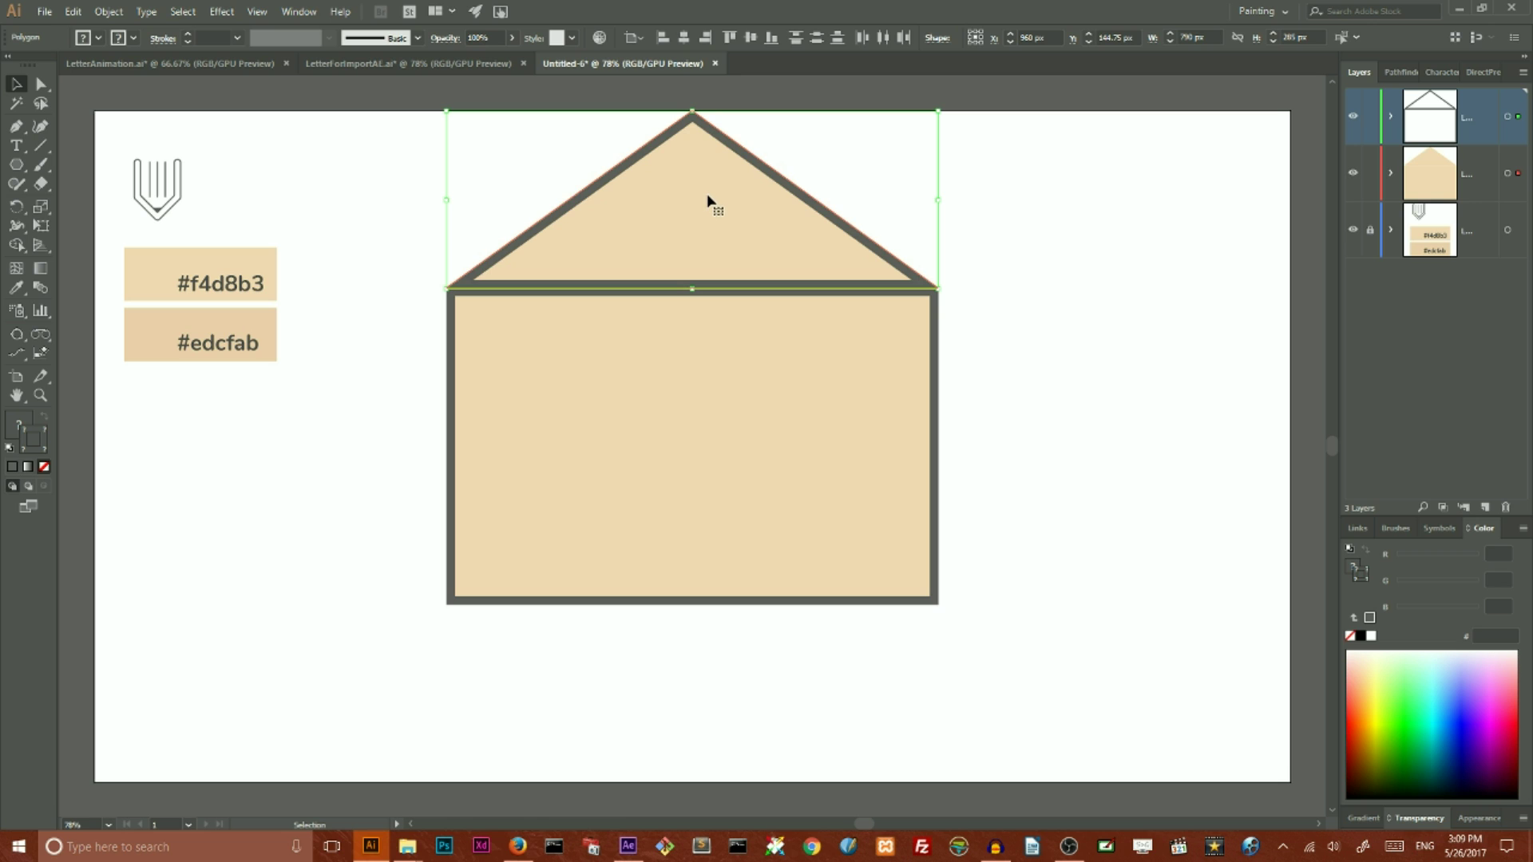
left_click_drag(710, 196, 714, 506)
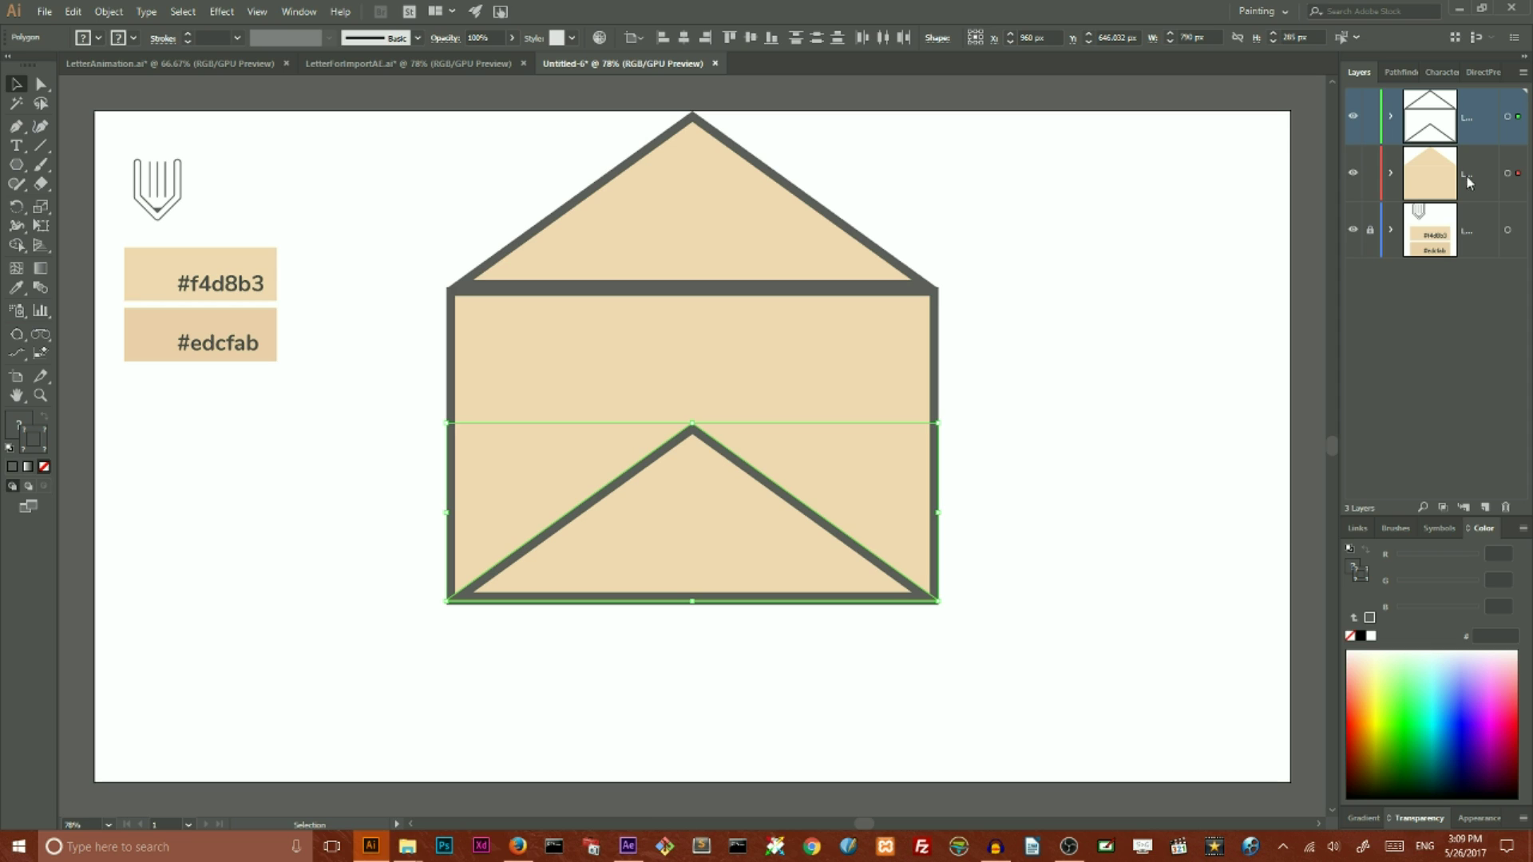
Step: Paste a front copy of the lower triangle onto layer 2 and fill it #f4d8b3 beige
key("ctrl+c")
key("ctrl+f")
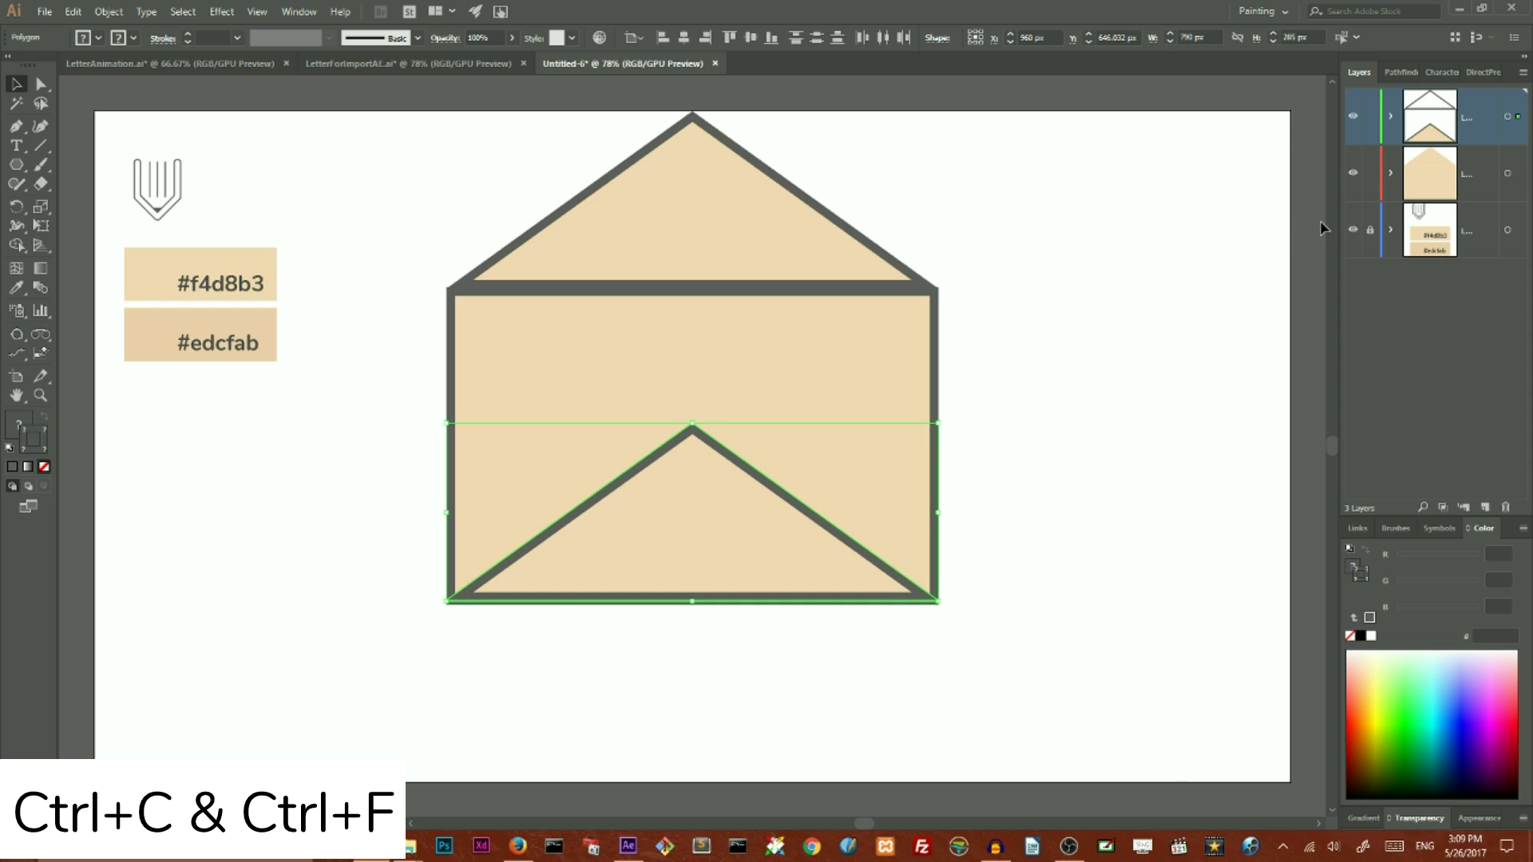
left_click_drag(1521, 119, 1517, 176)
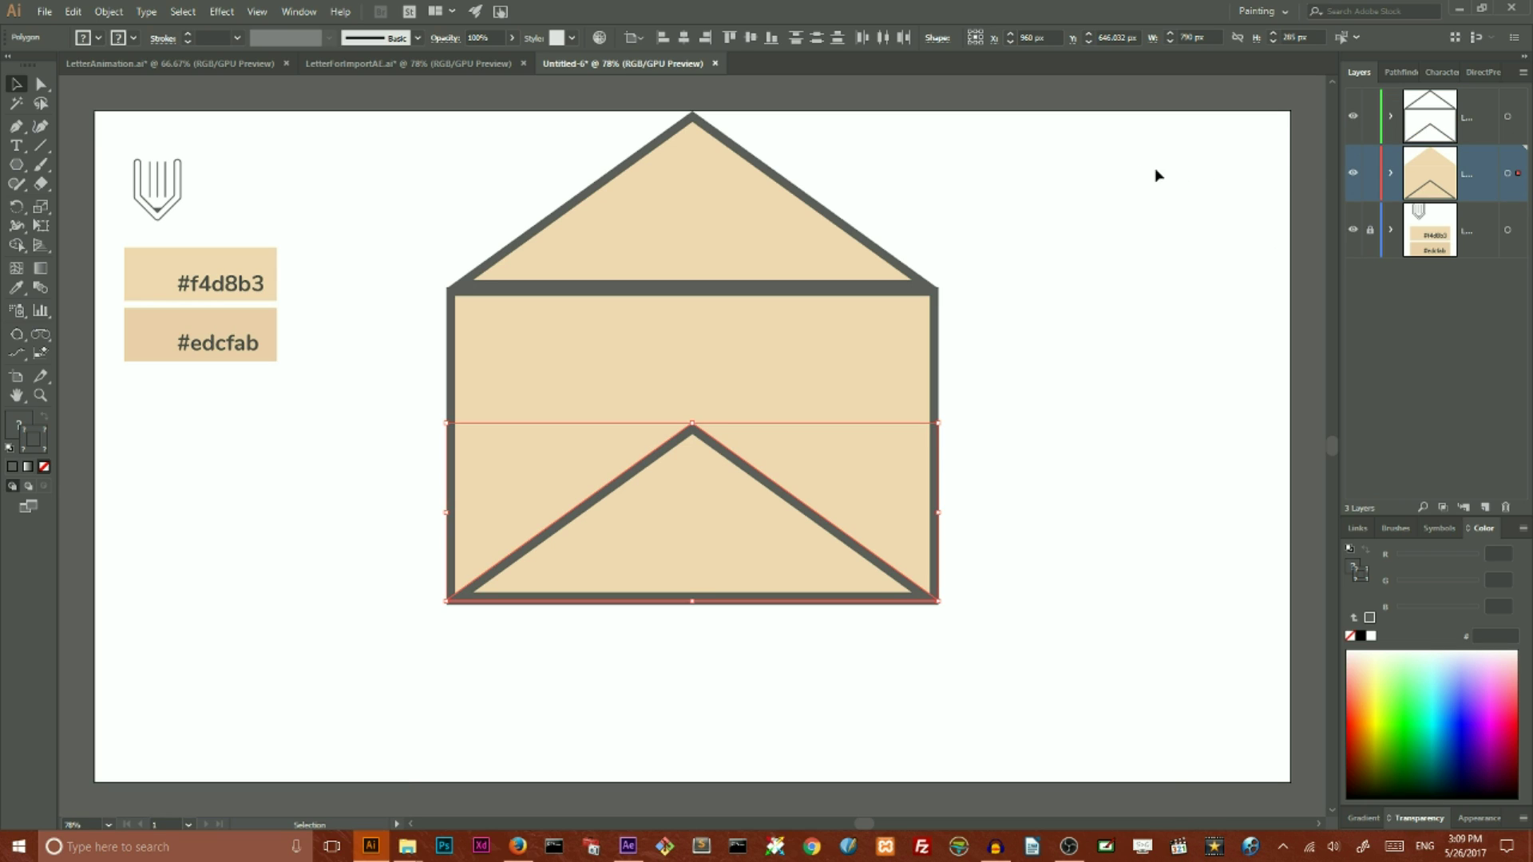
left_click(16, 292)
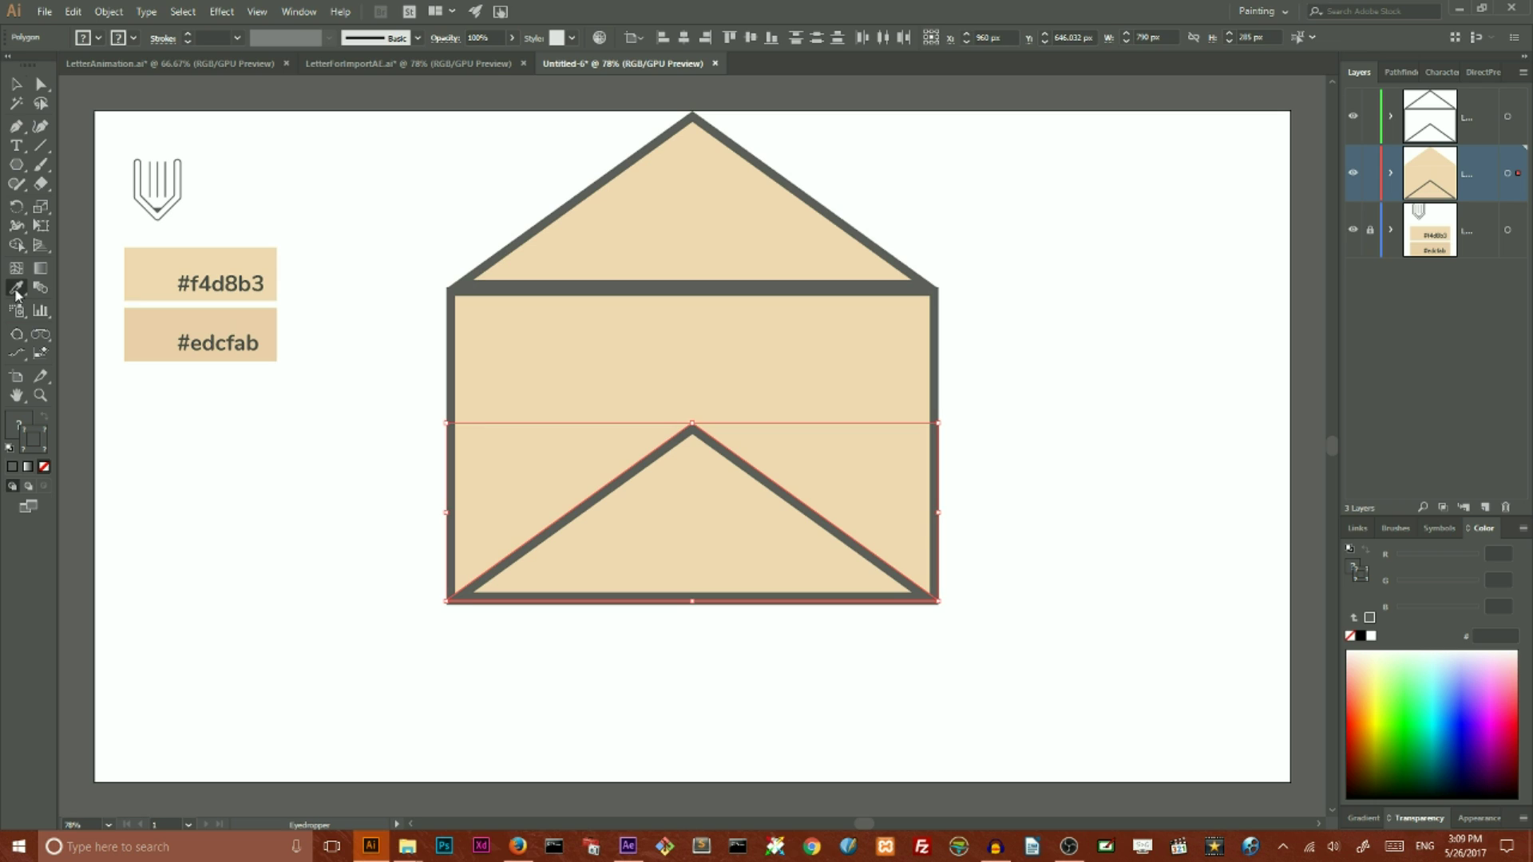
left_click(152, 257)
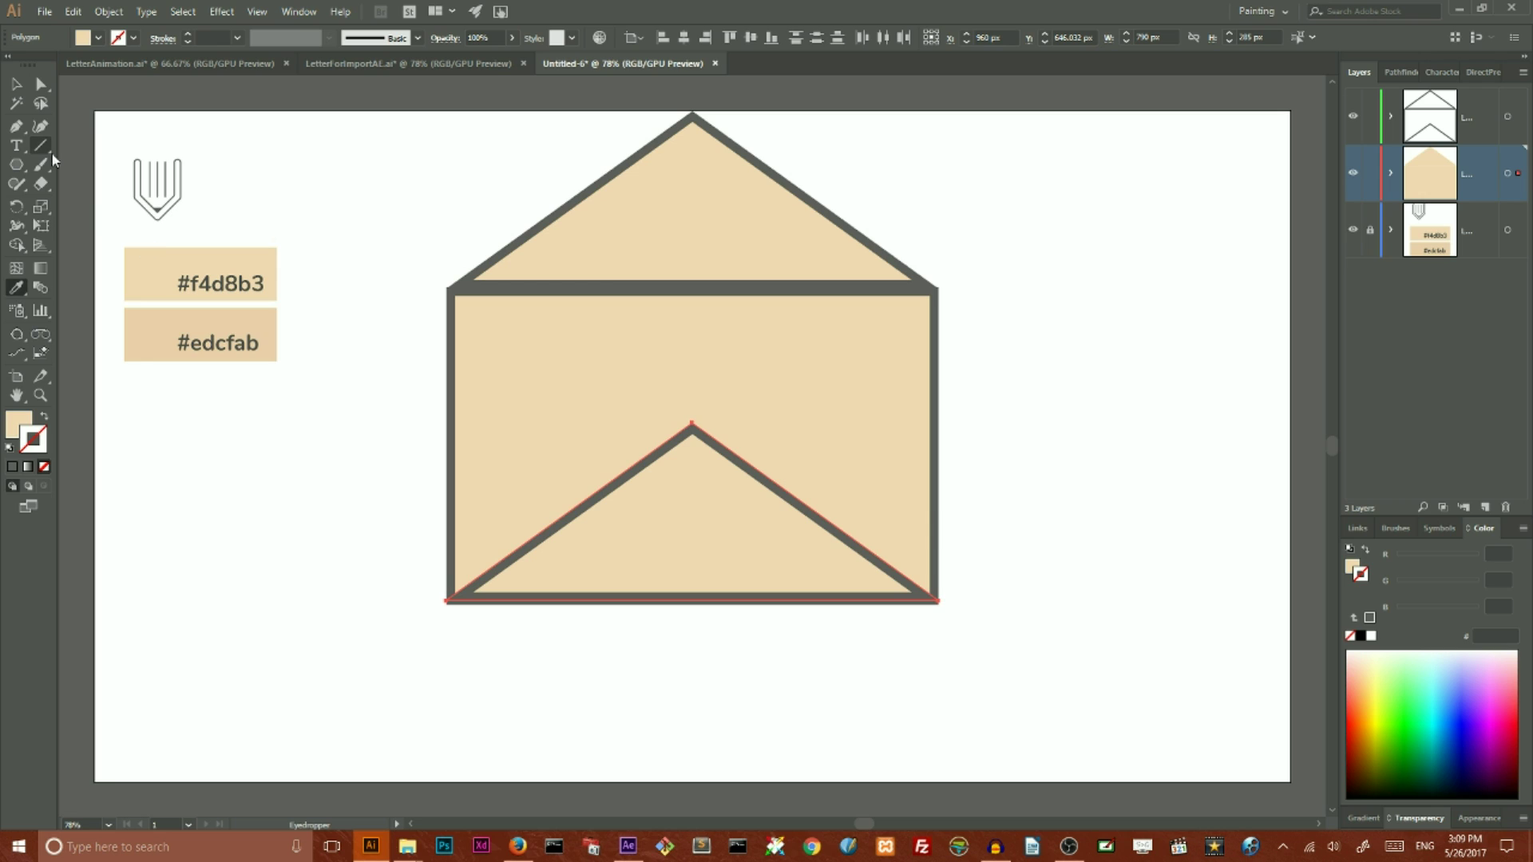
left_click(16, 84)
left_click(334, 205)
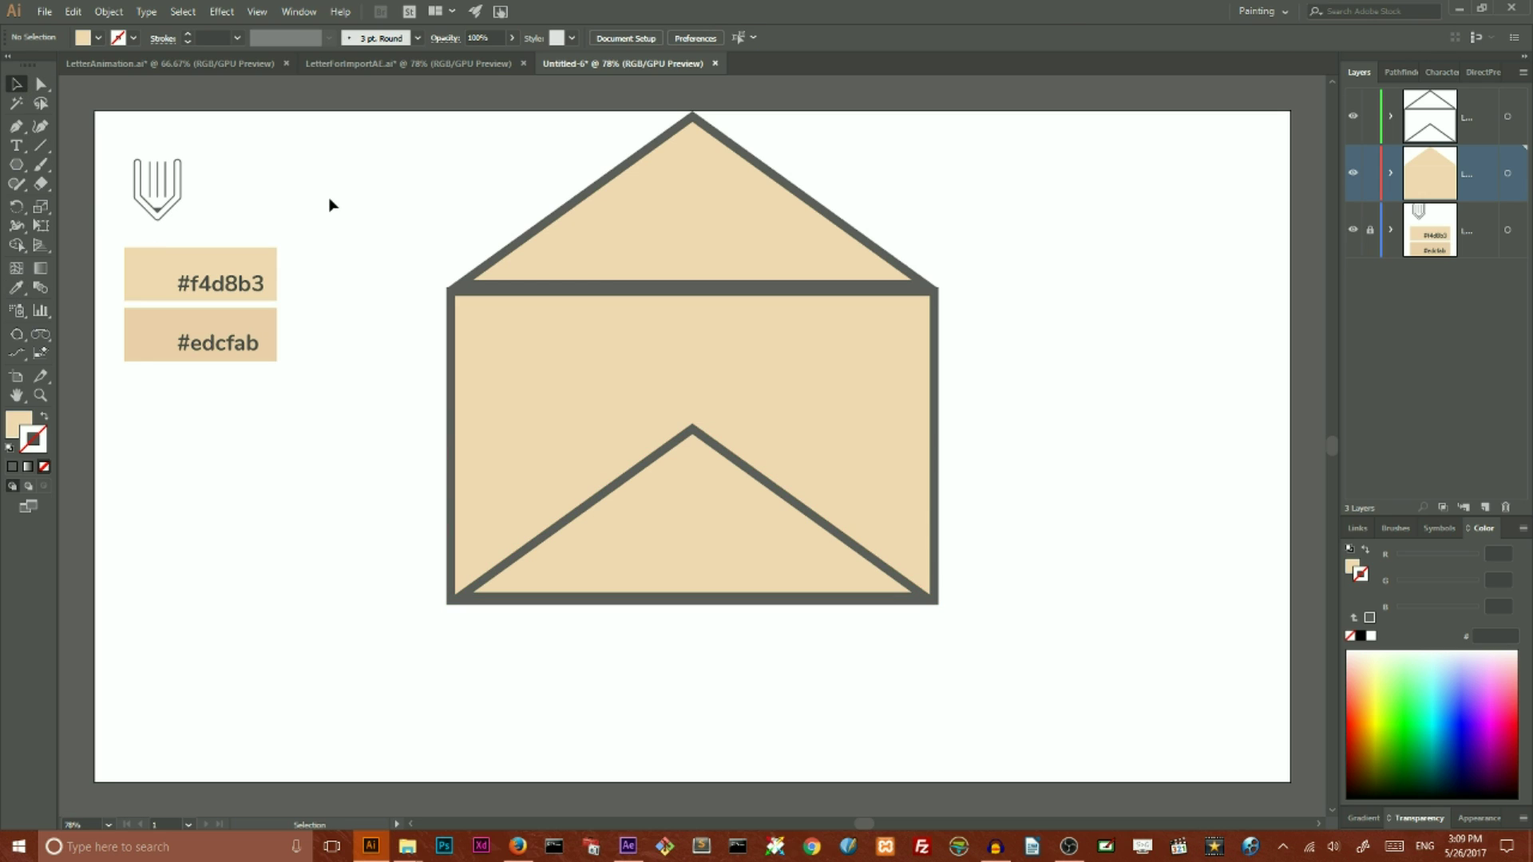
Step: Delete both duplicate triangle objects listed under layer 2, keeping the flap and bottom fold fills
left_click(1391, 173)
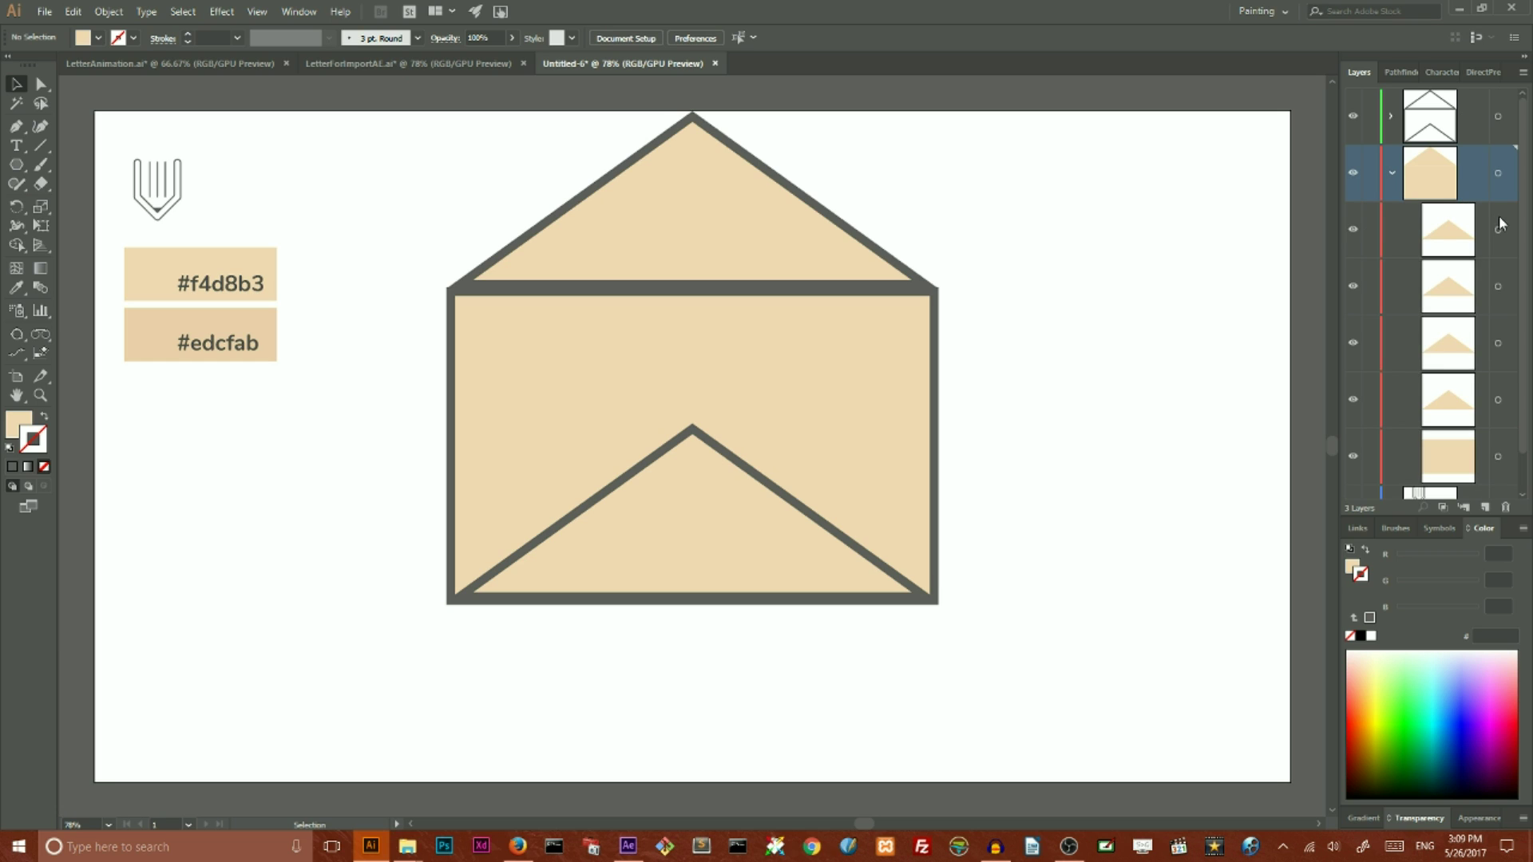
left_click(1506, 287)
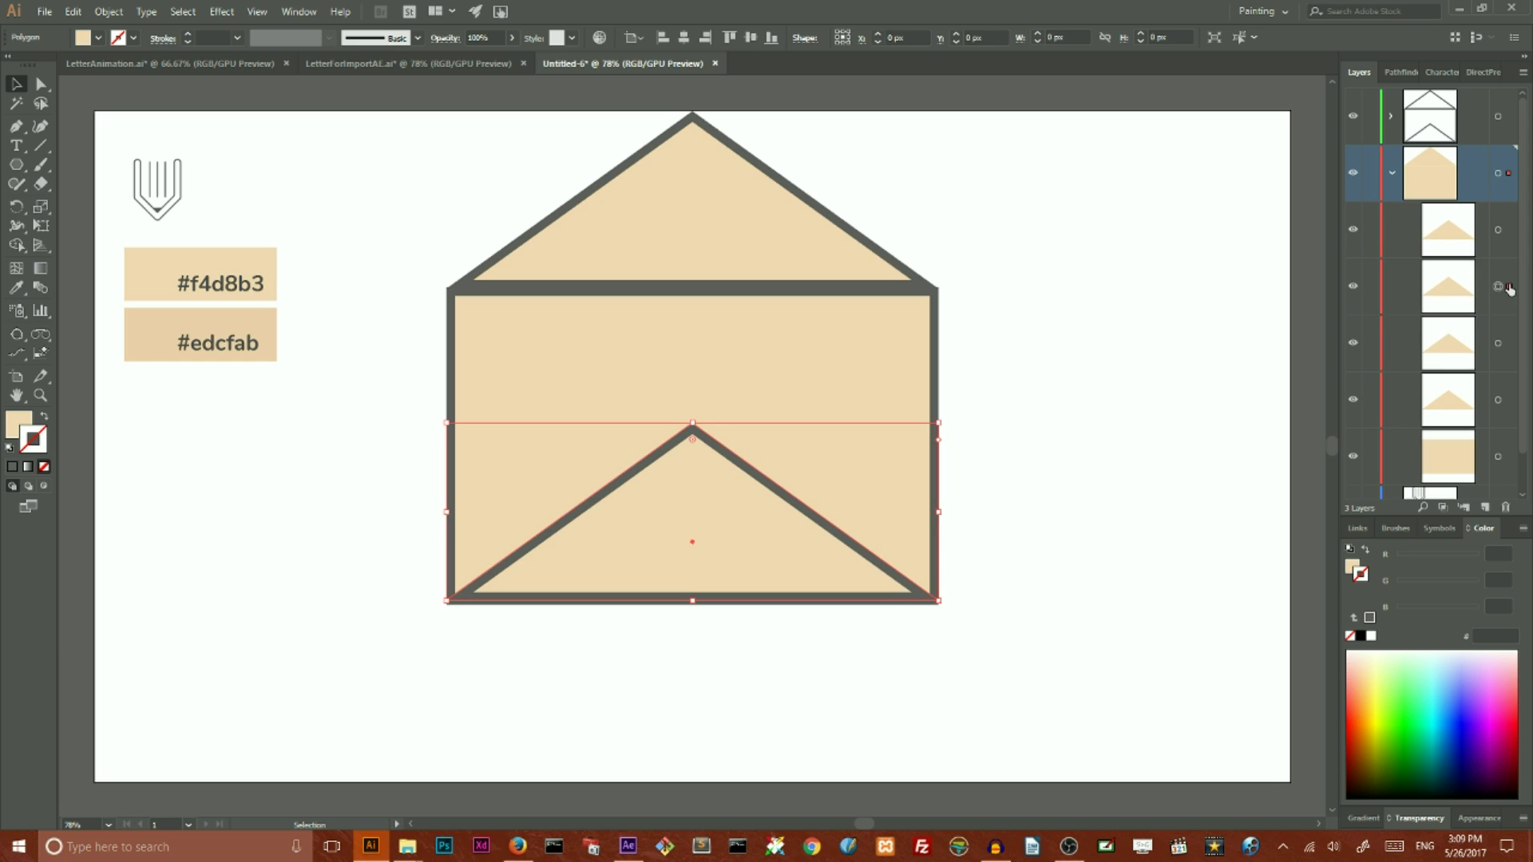
left_click(1501, 230)
key("Delete")
left_click(1507, 288)
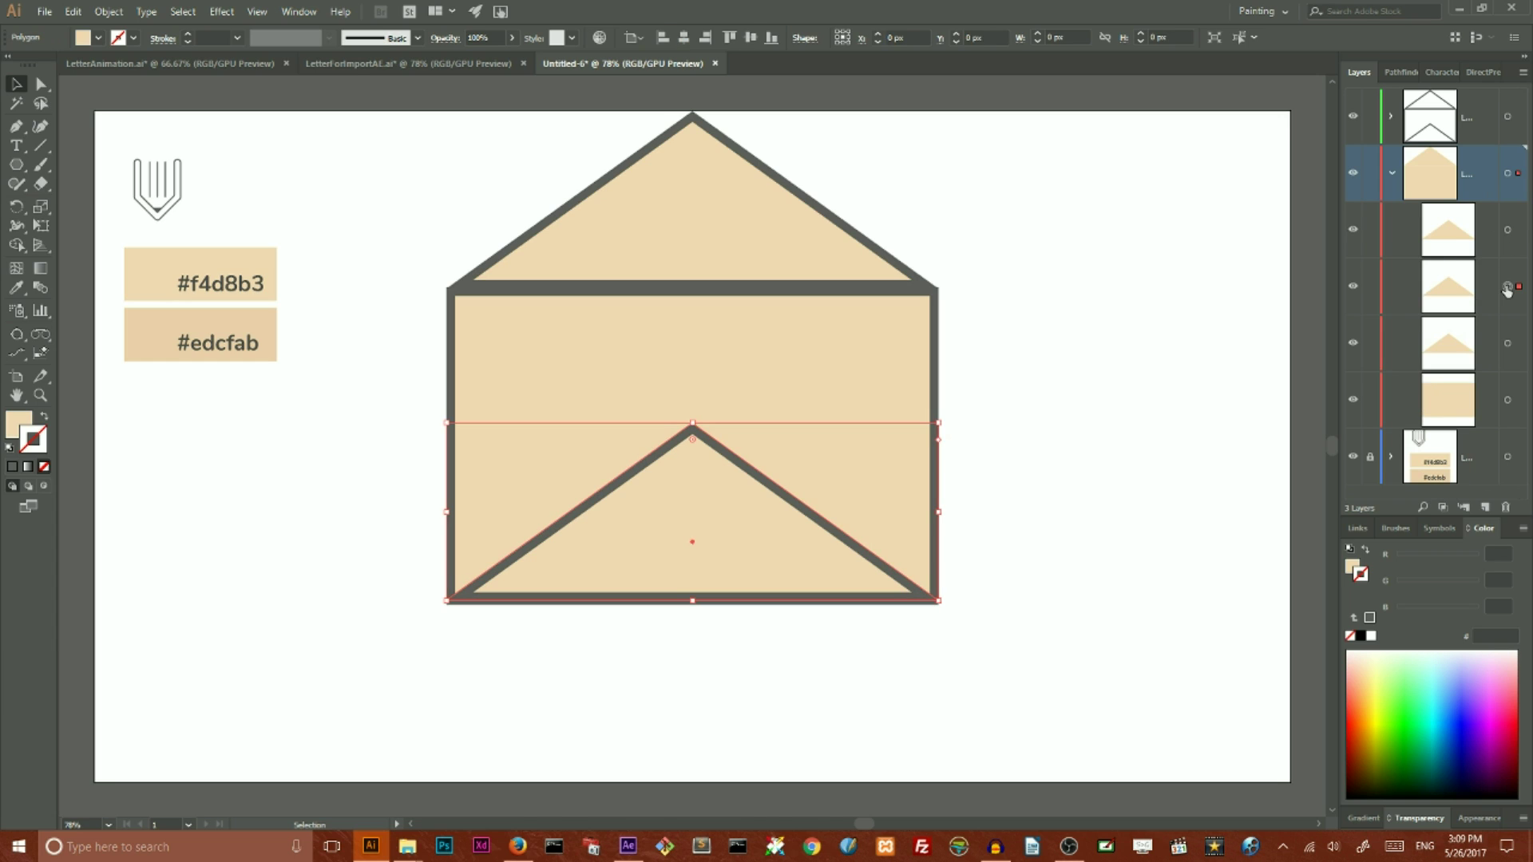
key("Delete")
left_click(1506, 286)
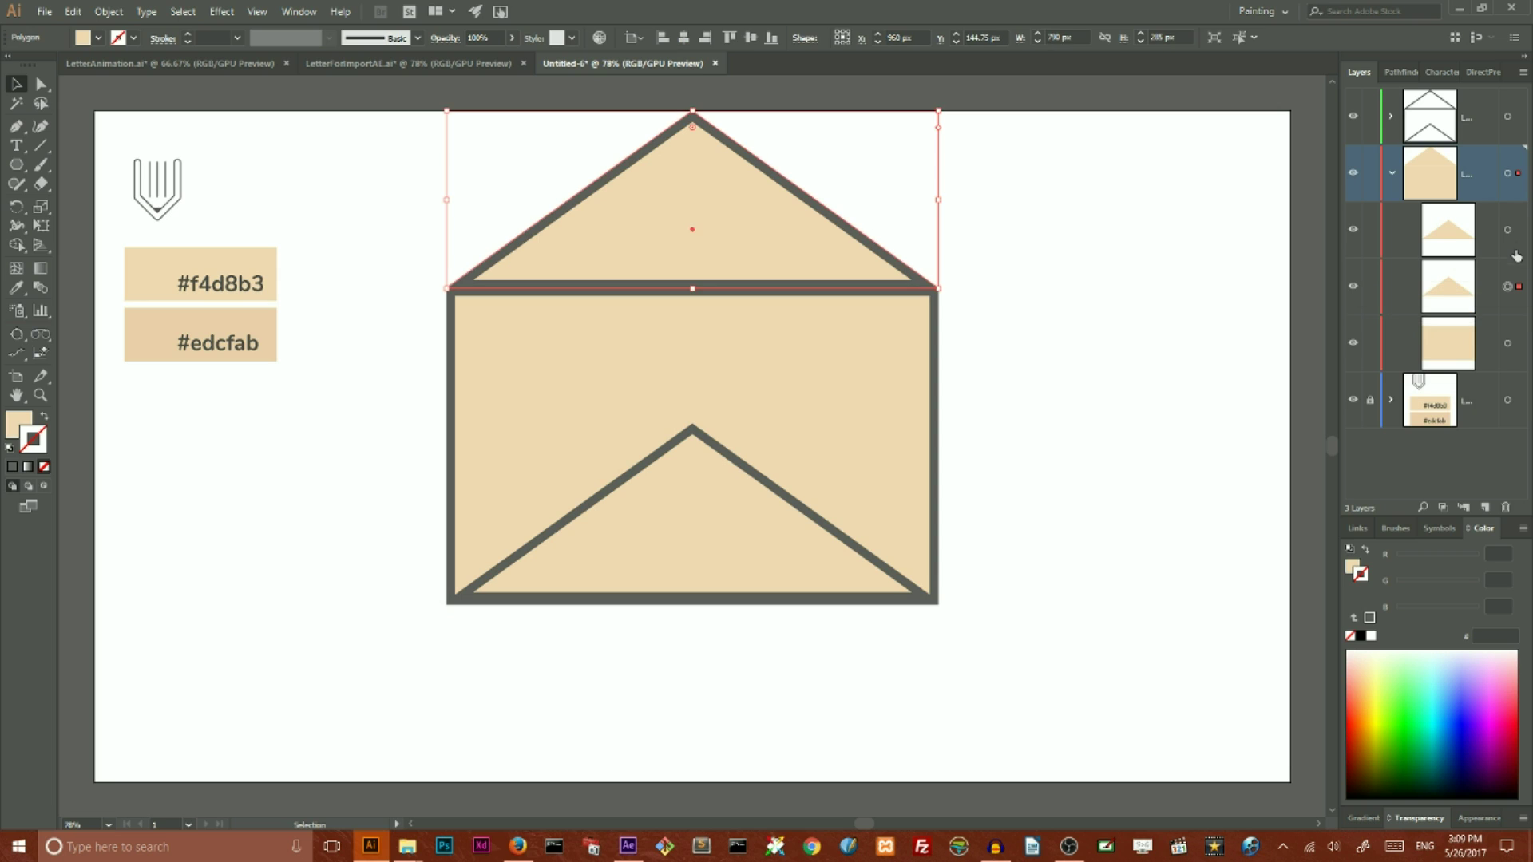
left_click(1212, 239)
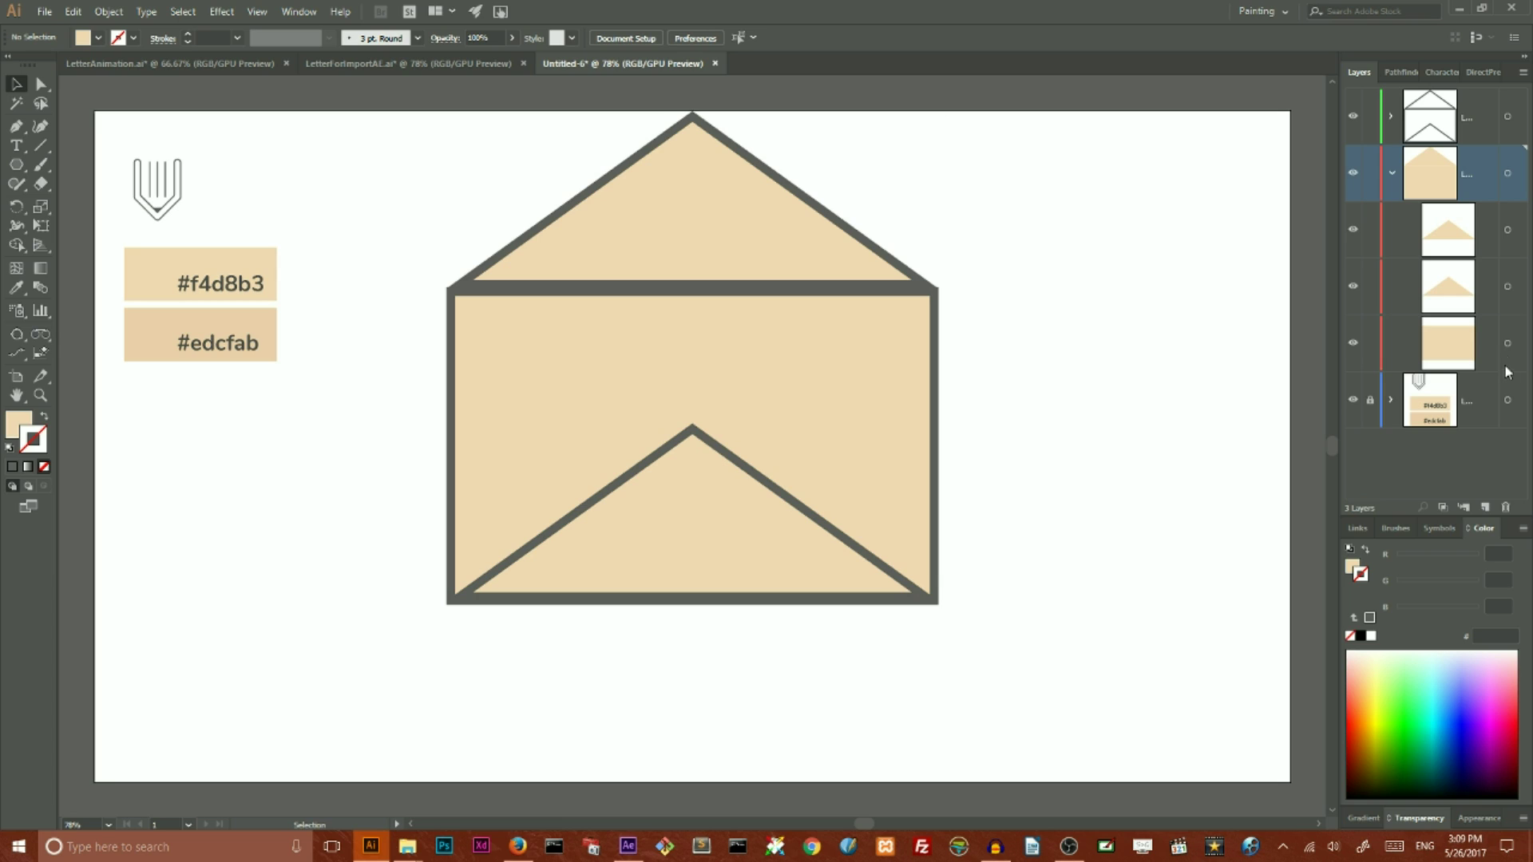
left_click(1391, 174)
left_click(1390, 117)
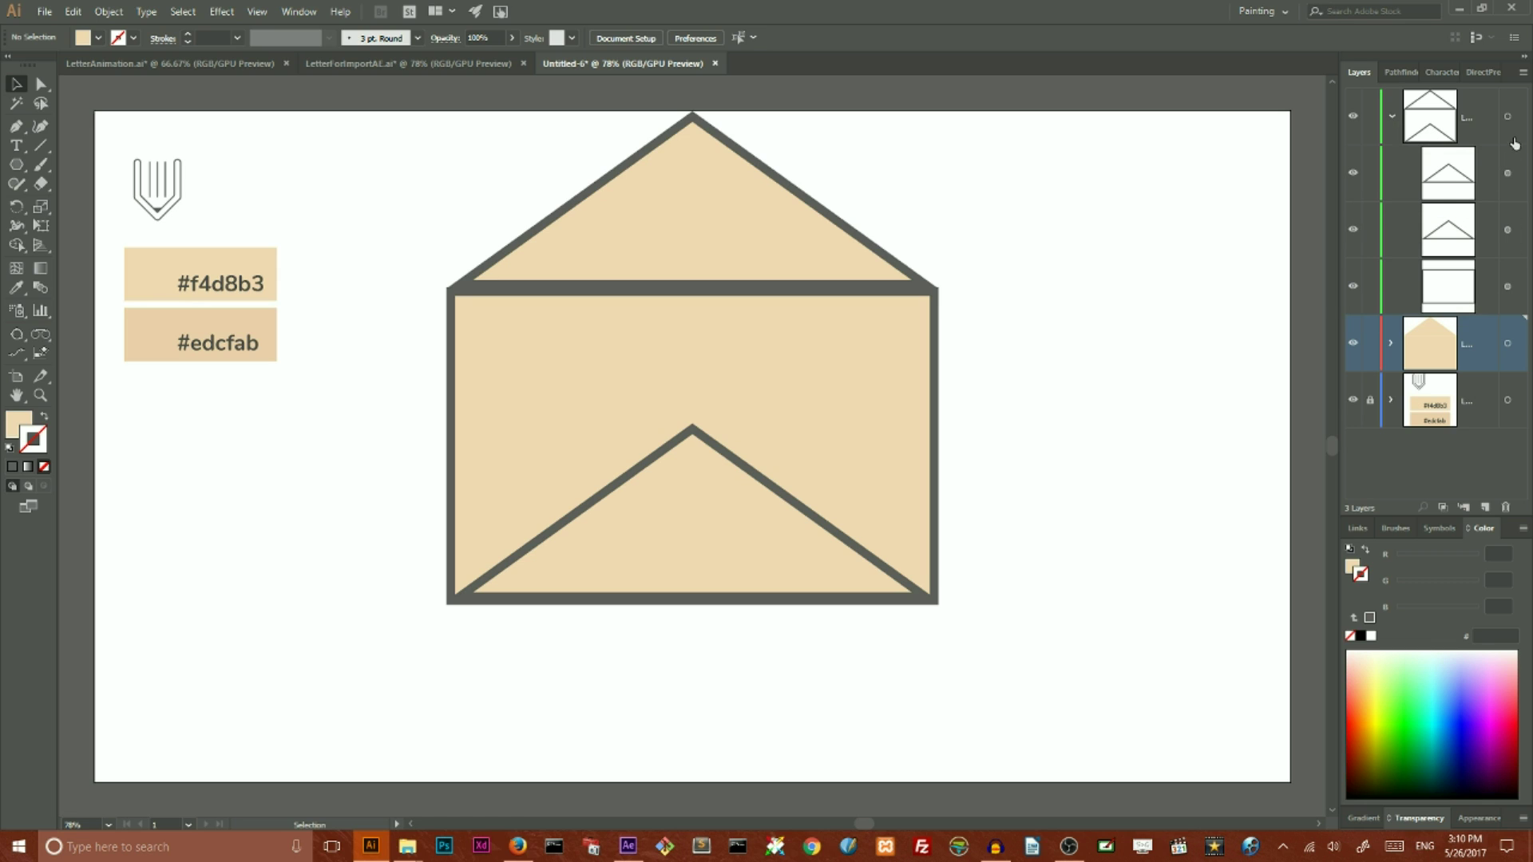
left_click(1390, 116)
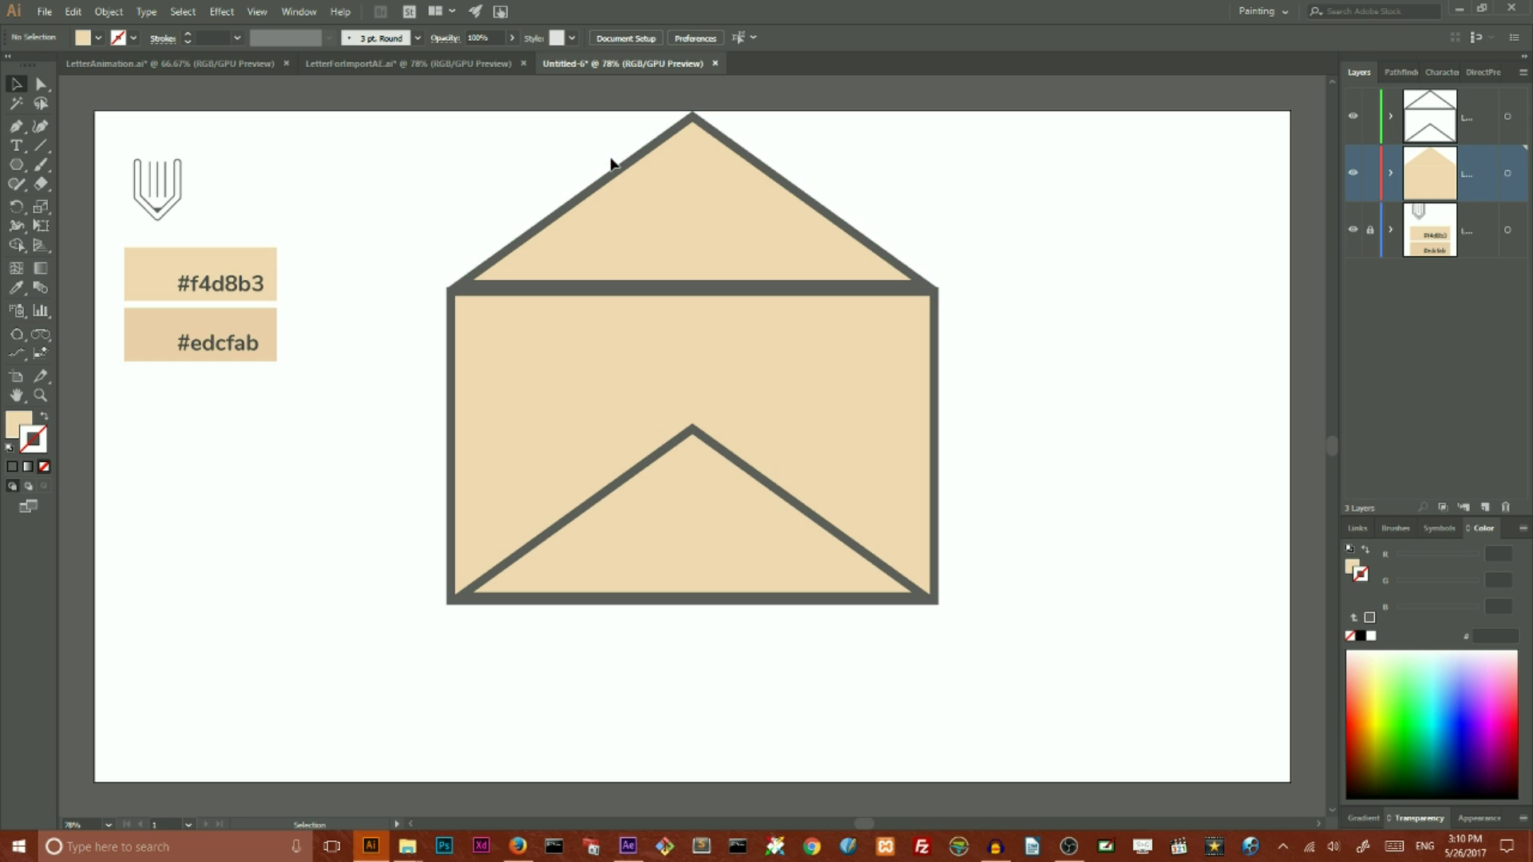
Step: Paste a front copy of the top flap and move it onto a newly created top layer
left_click_drag(574, 144, 719, 216)
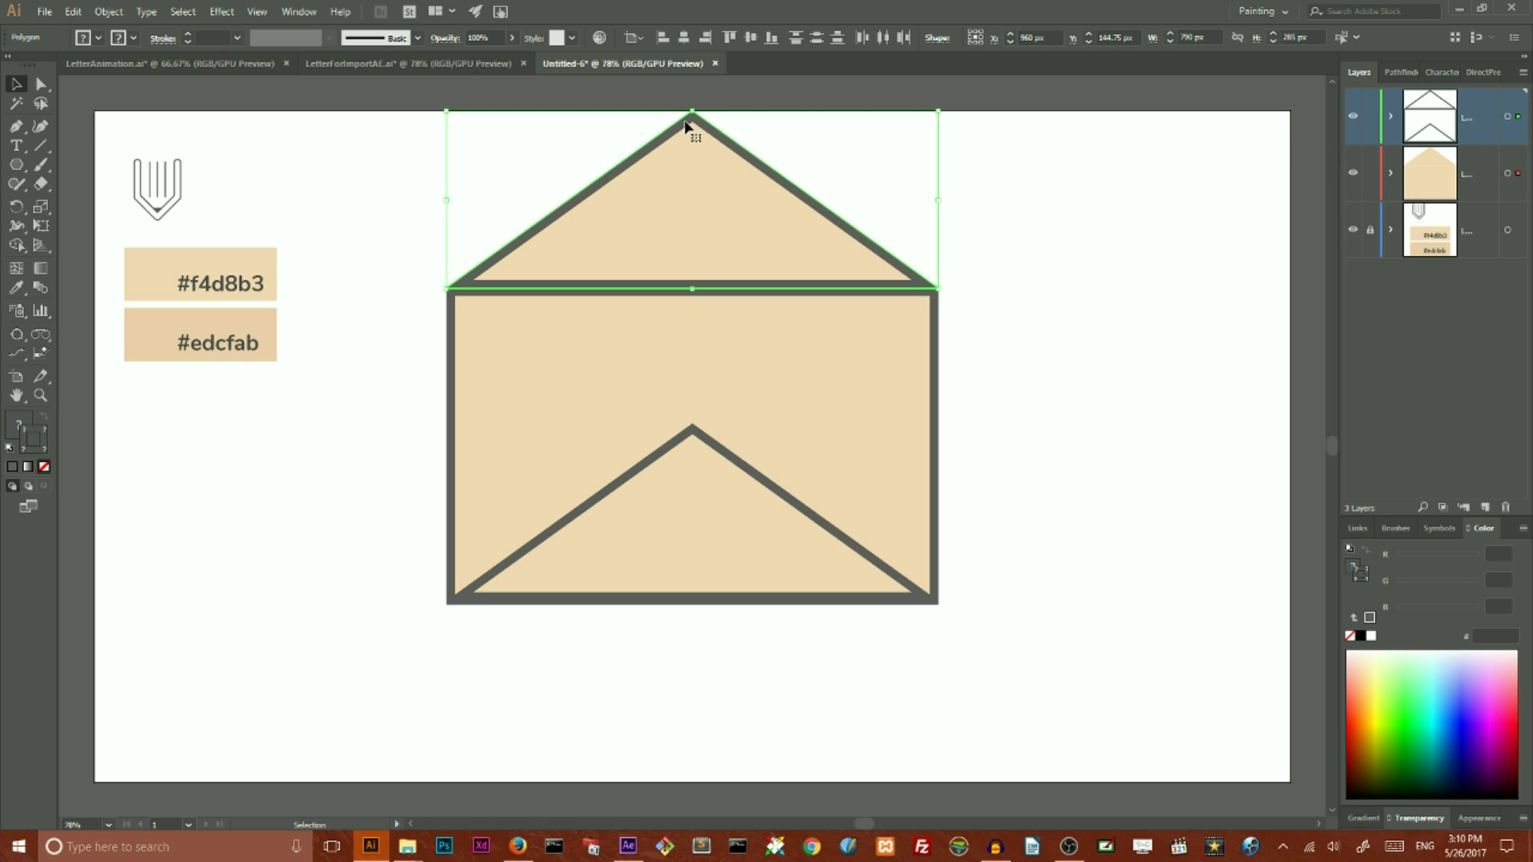
key("ctrl+c")
key("ctrl+f")
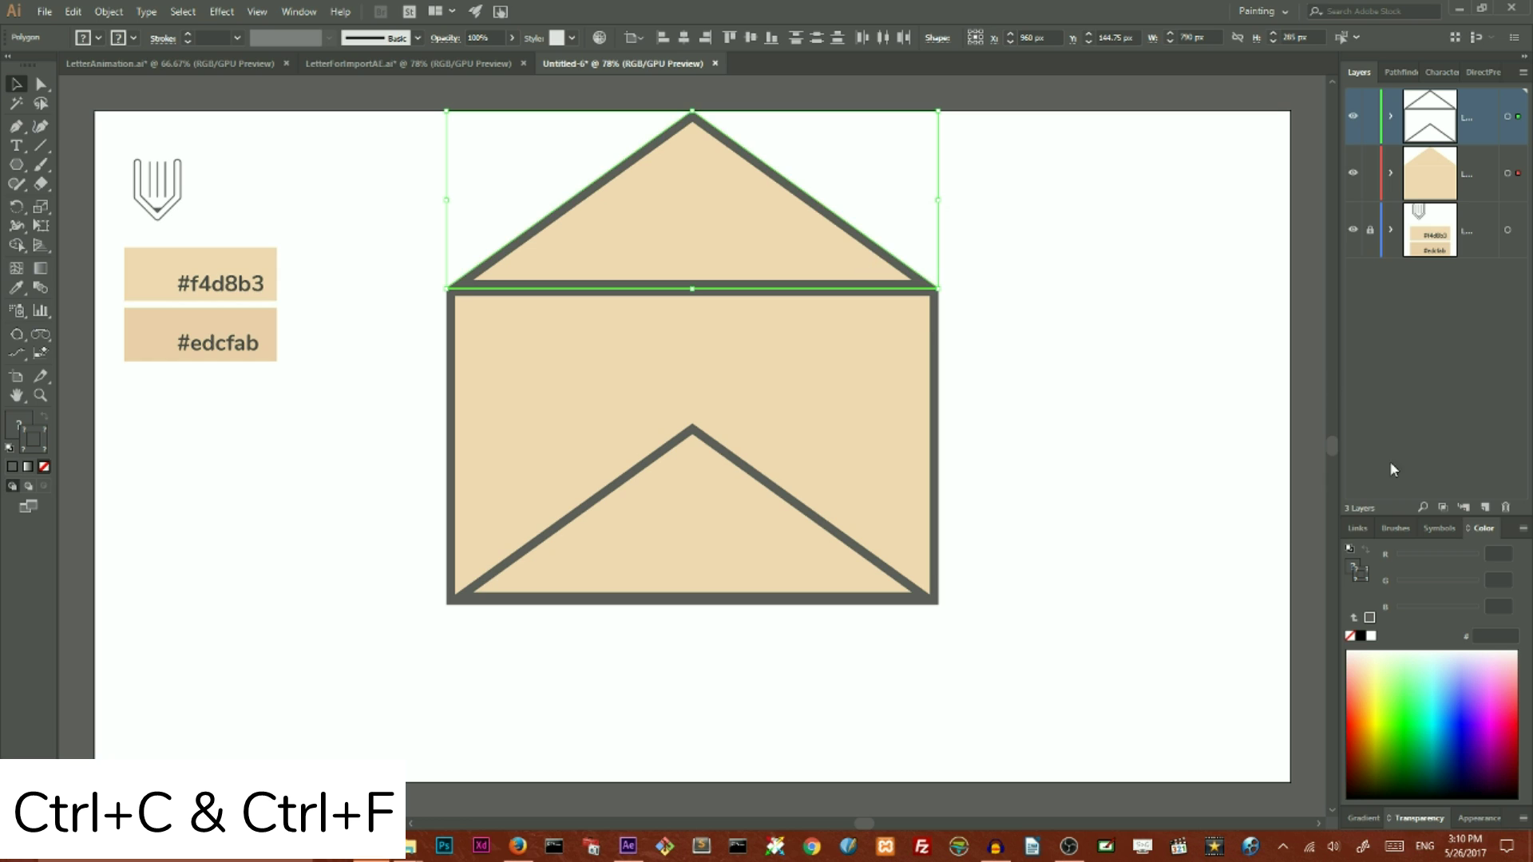
left_click(1487, 507)
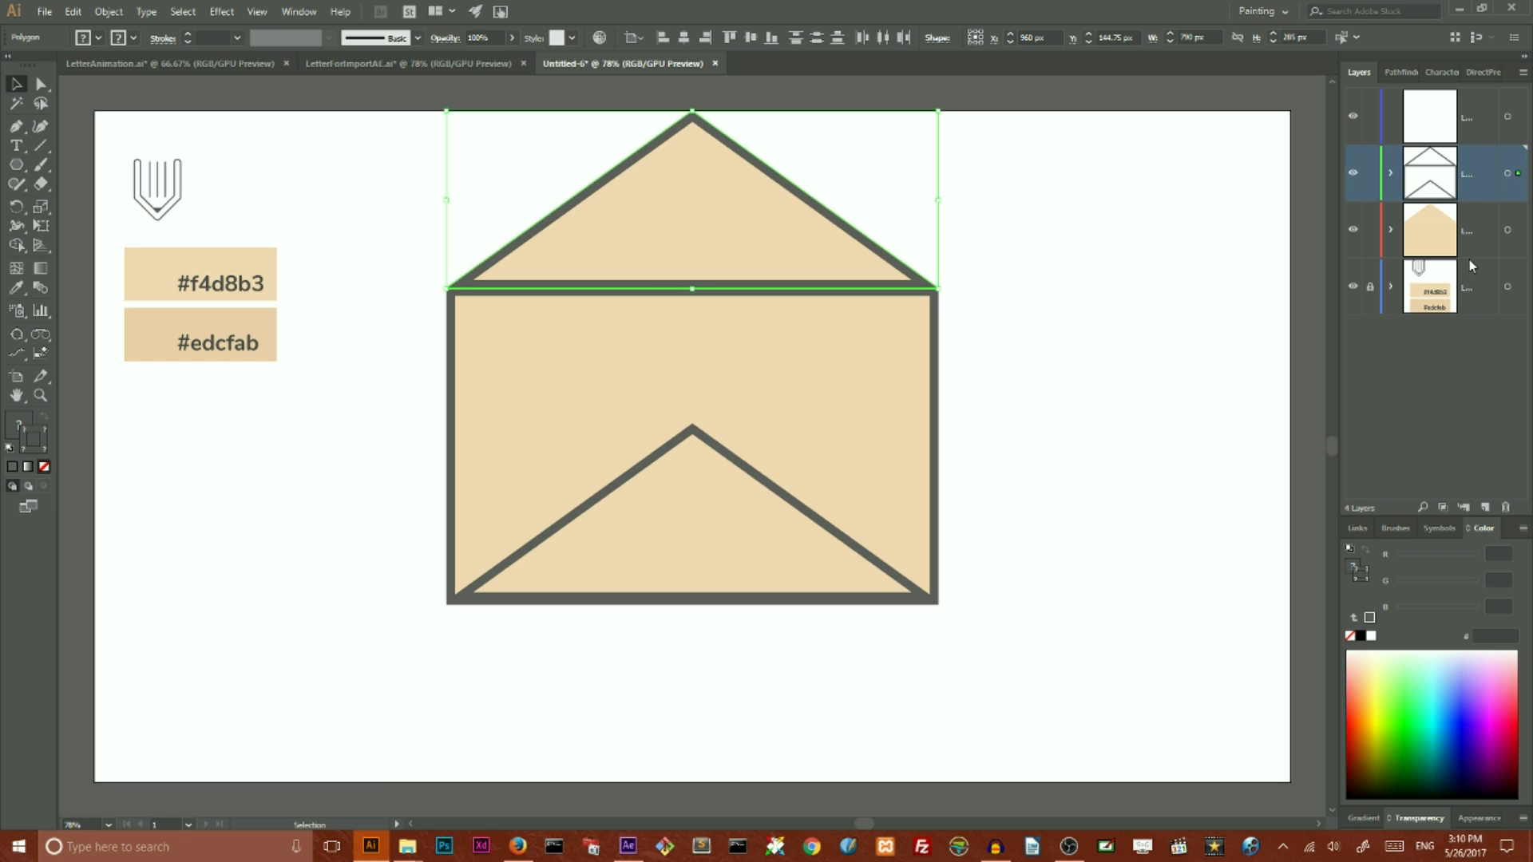
left_click_drag(1518, 230, 1517, 122)
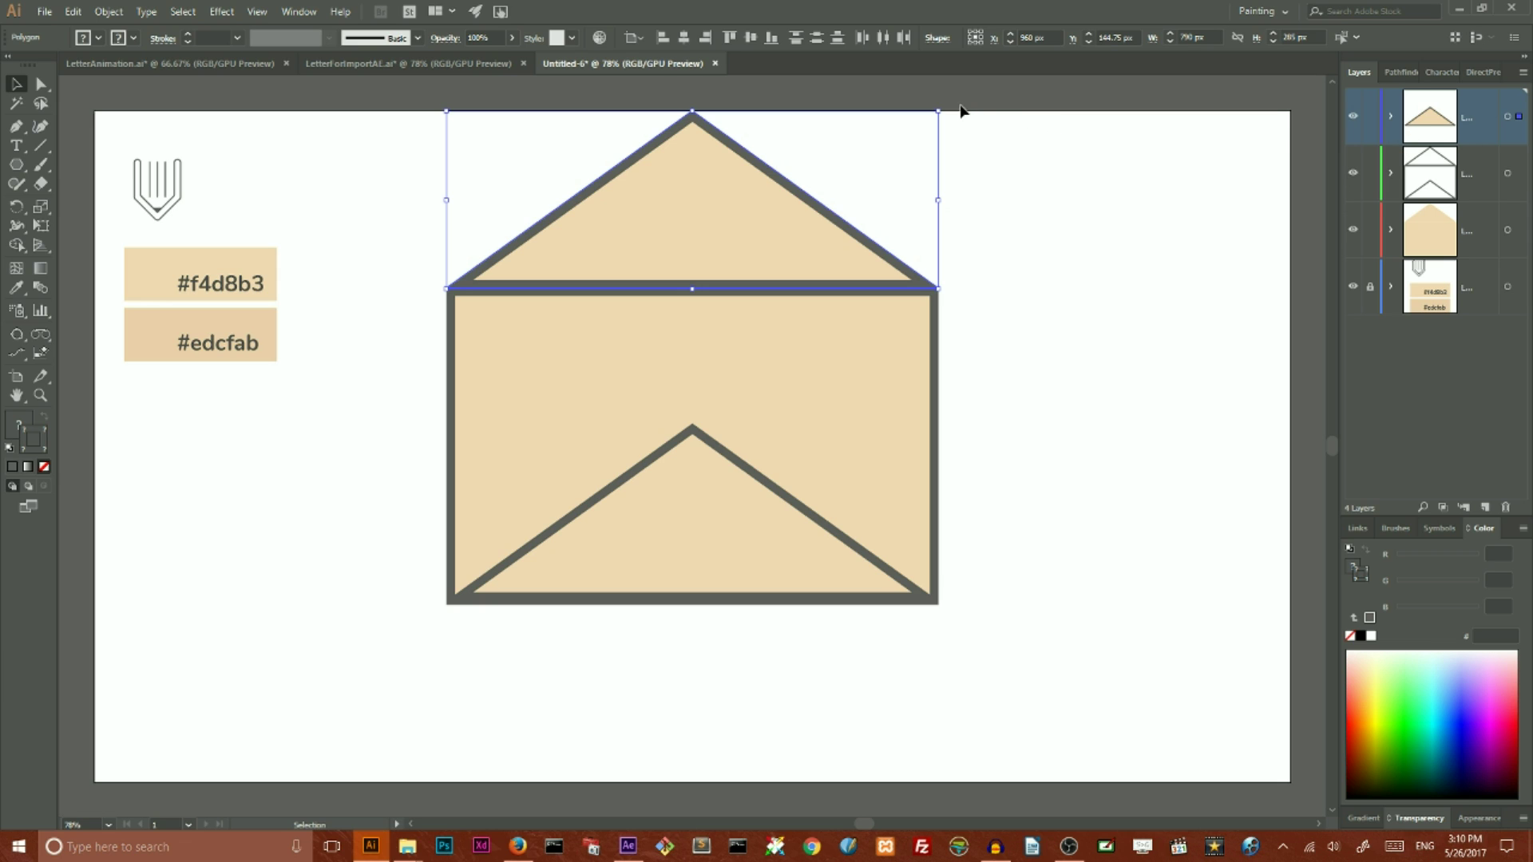
Step: Rotate the flap copy 180° and drag it down into the envelope's middle
key("ctrl")
left_click_drag(944, 109, 578, 262)
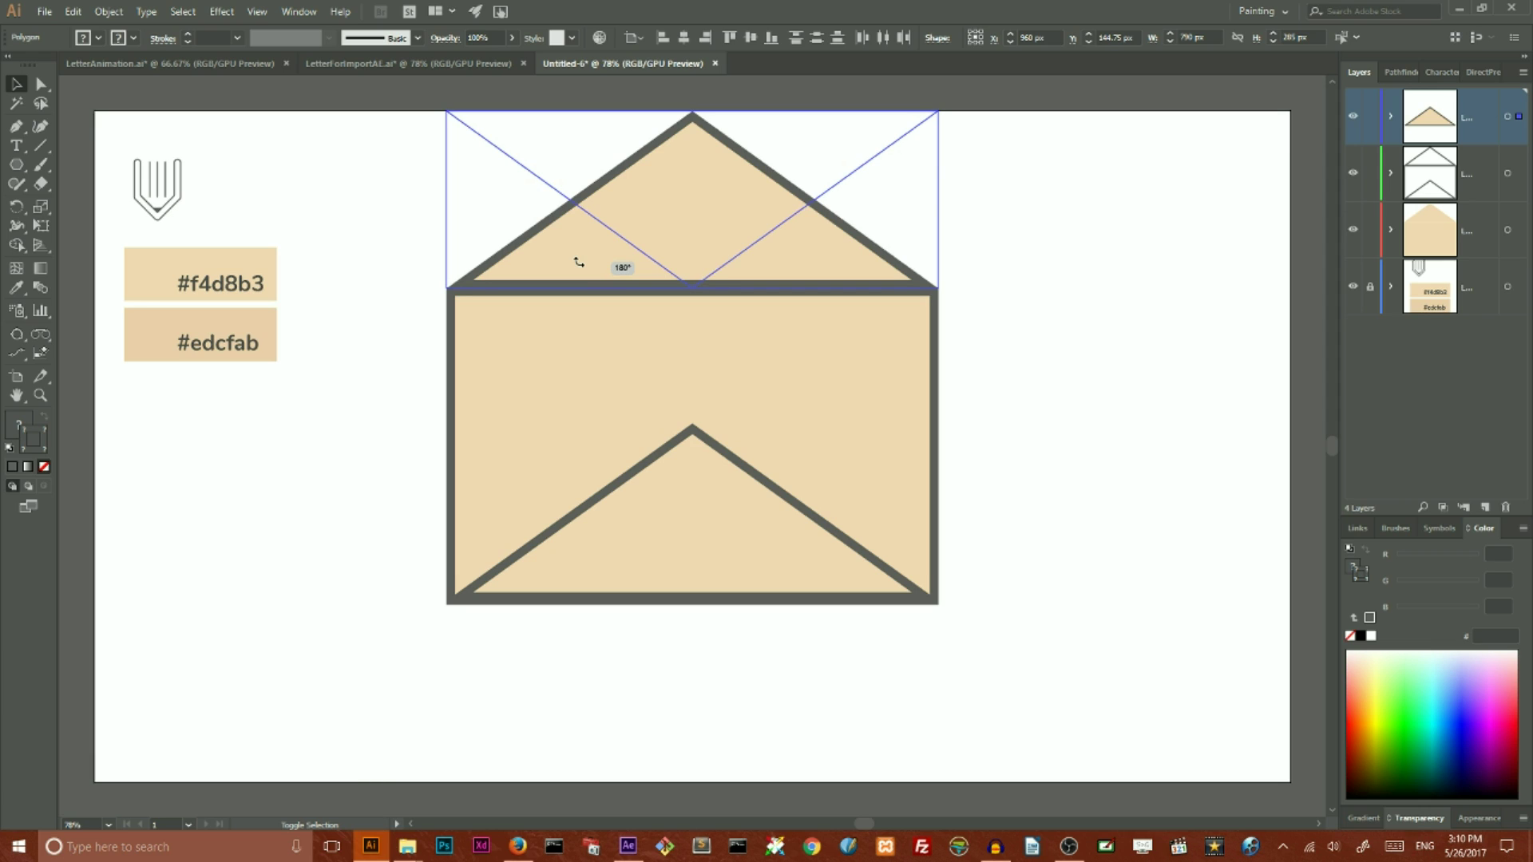
left_click_drag(578, 262, 581, 254)
left_click_drag(558, 137, 541, 320)
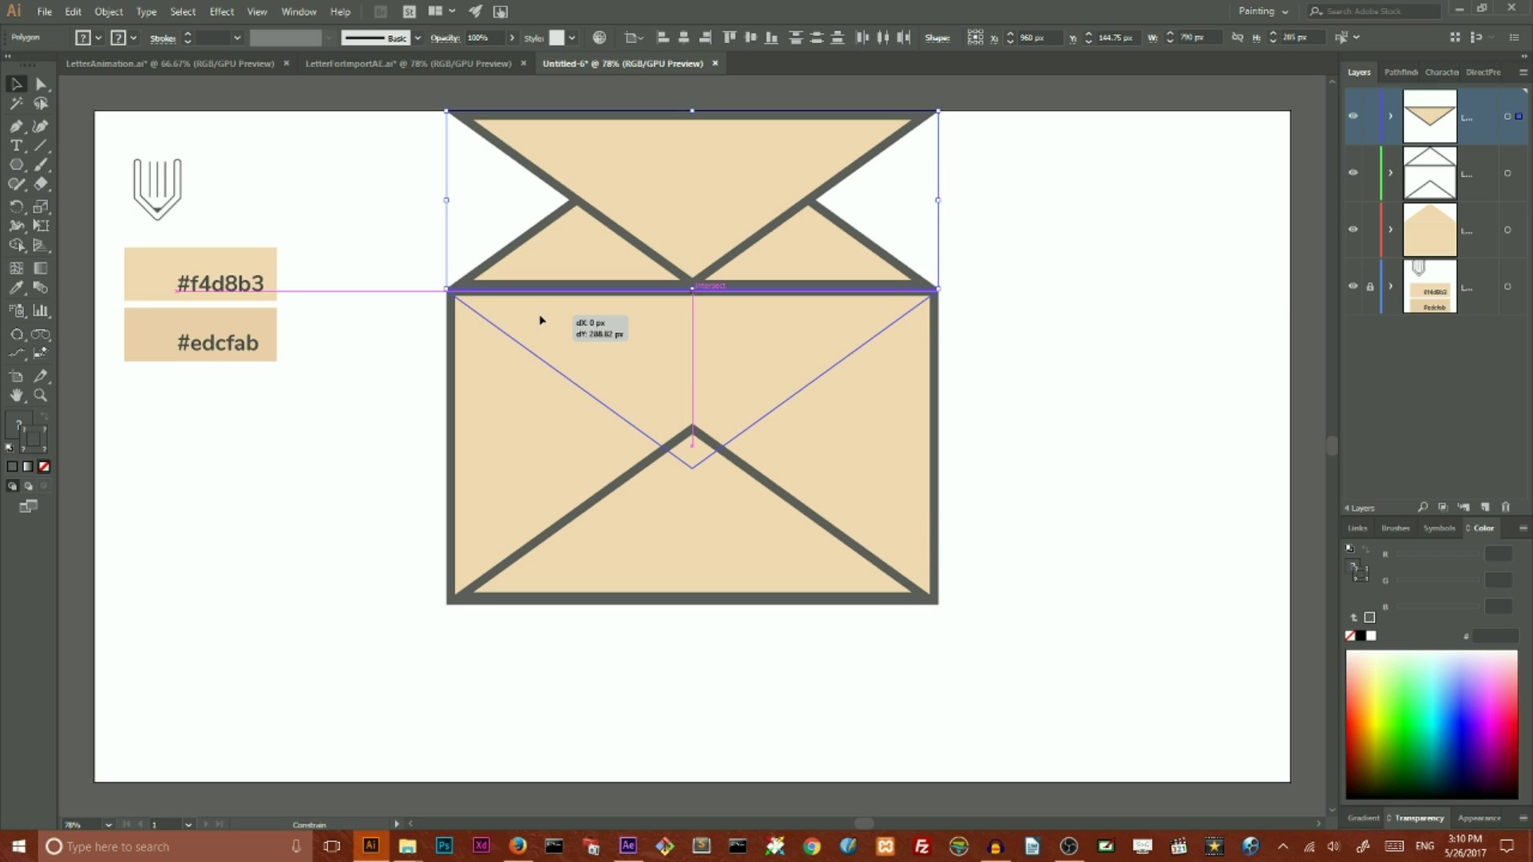
left_click_drag(541, 320, 541, 321)
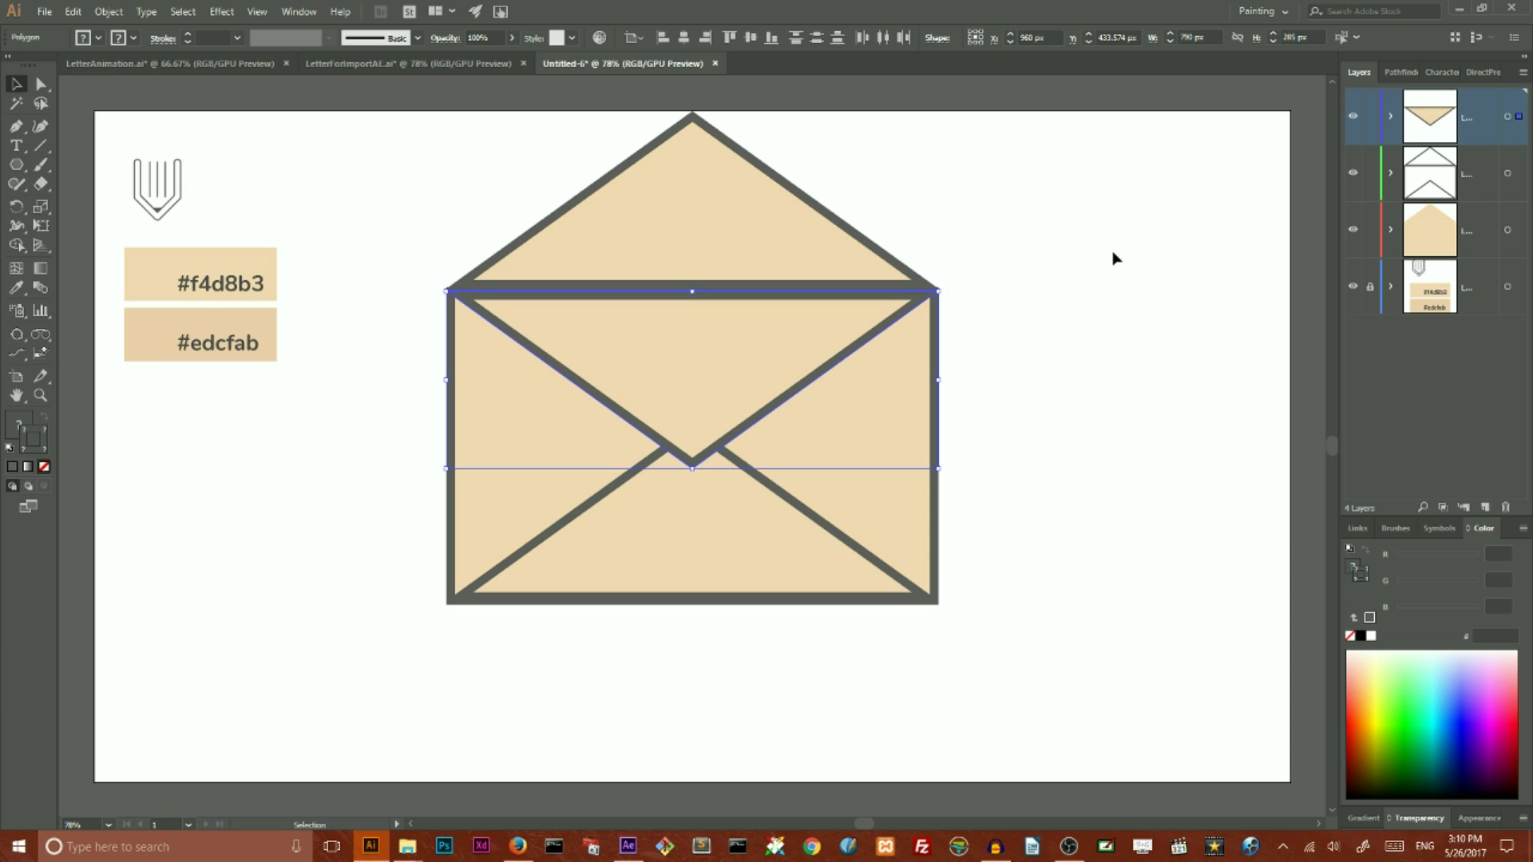
Step: Marquee-select the lower front artwork of the envelope as whole objects
left_click(1091, 315)
left_click_drag(1025, 535, 808, 656)
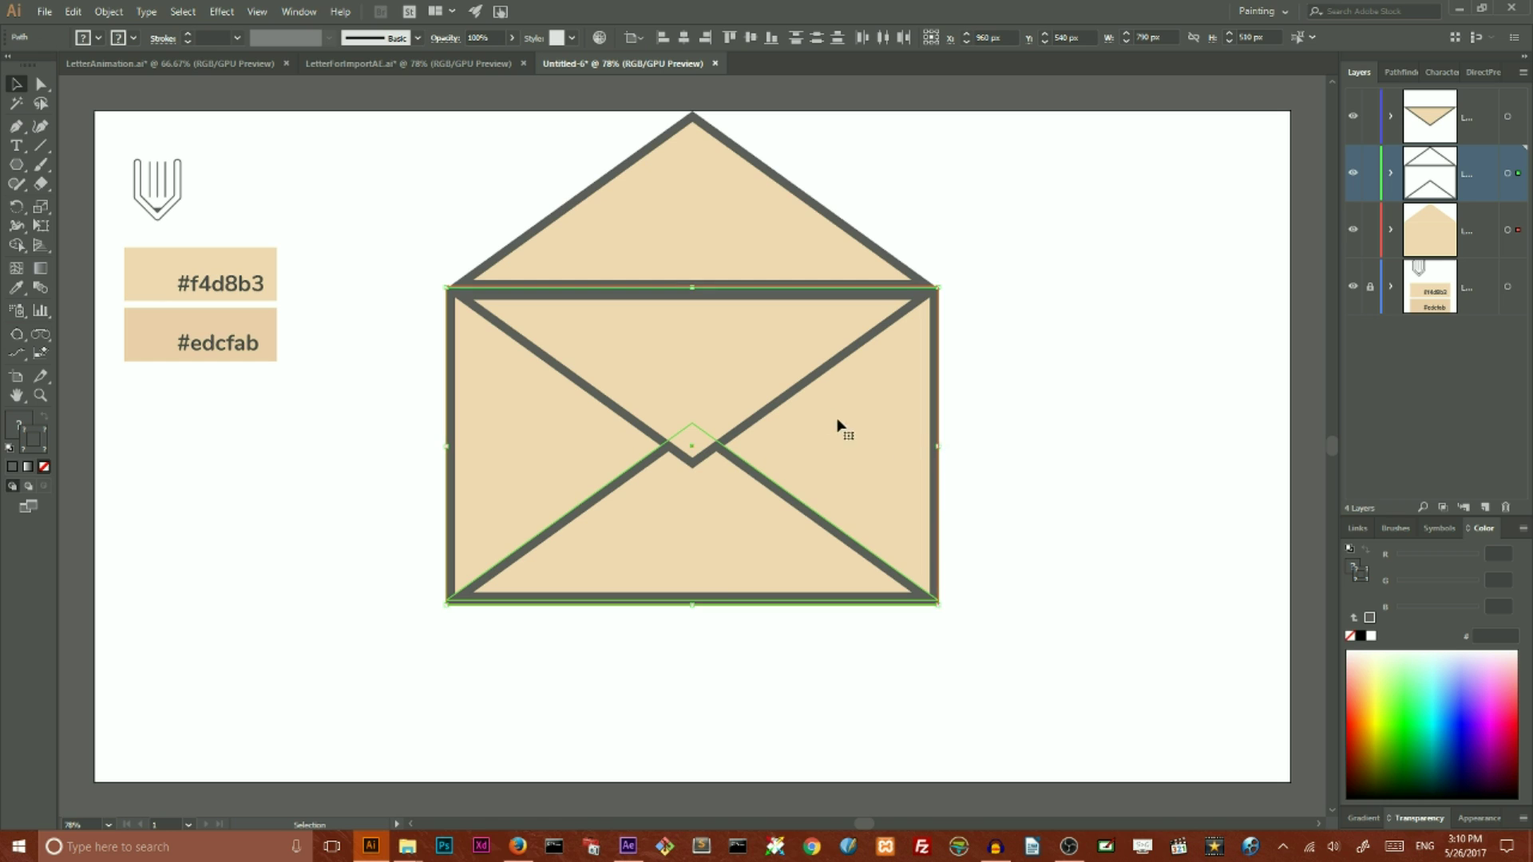
key("a")
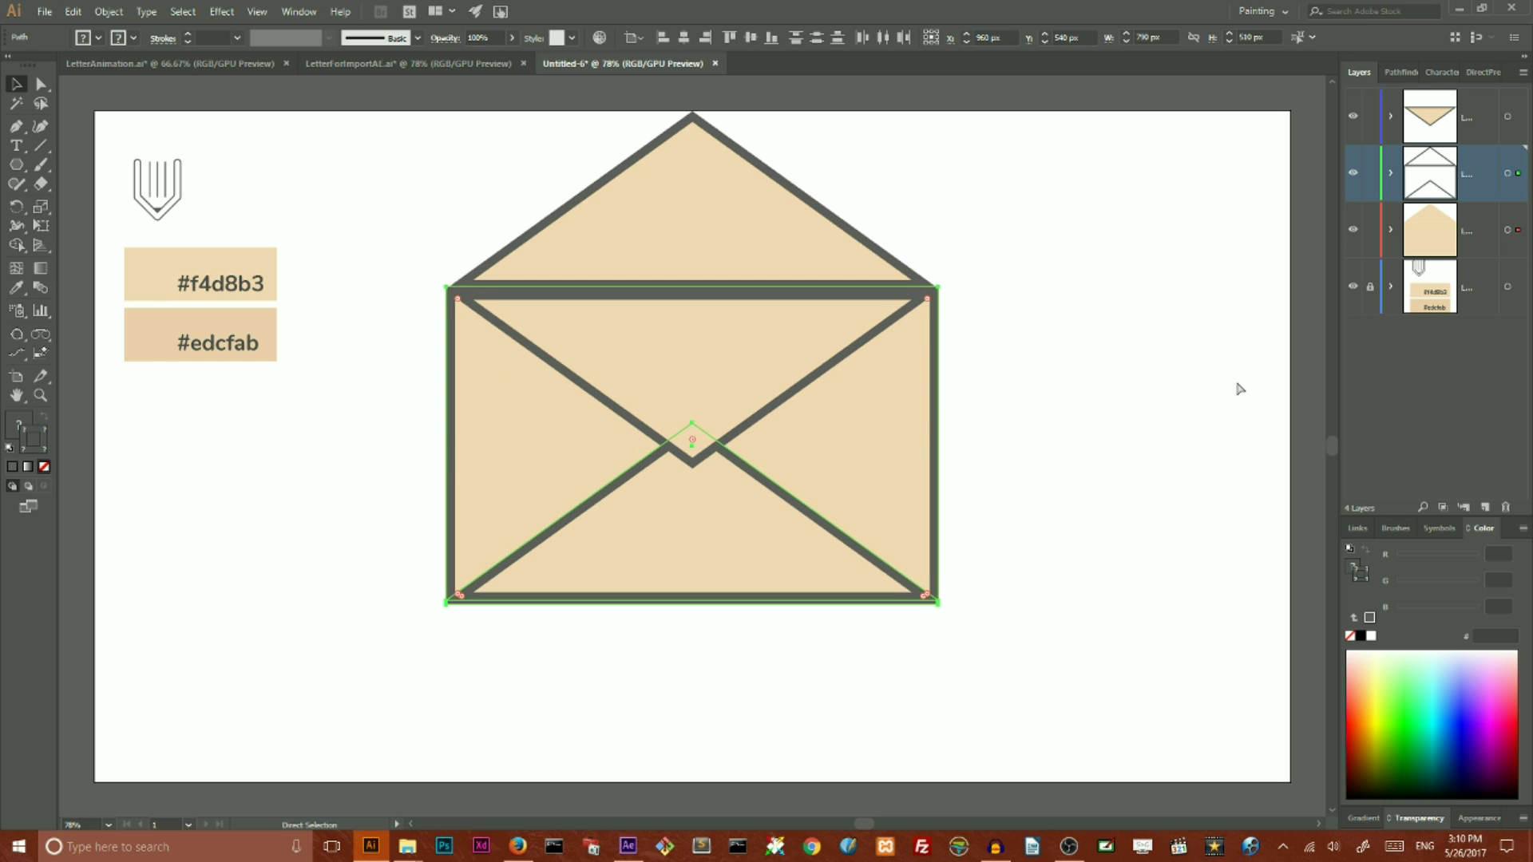
key("v")
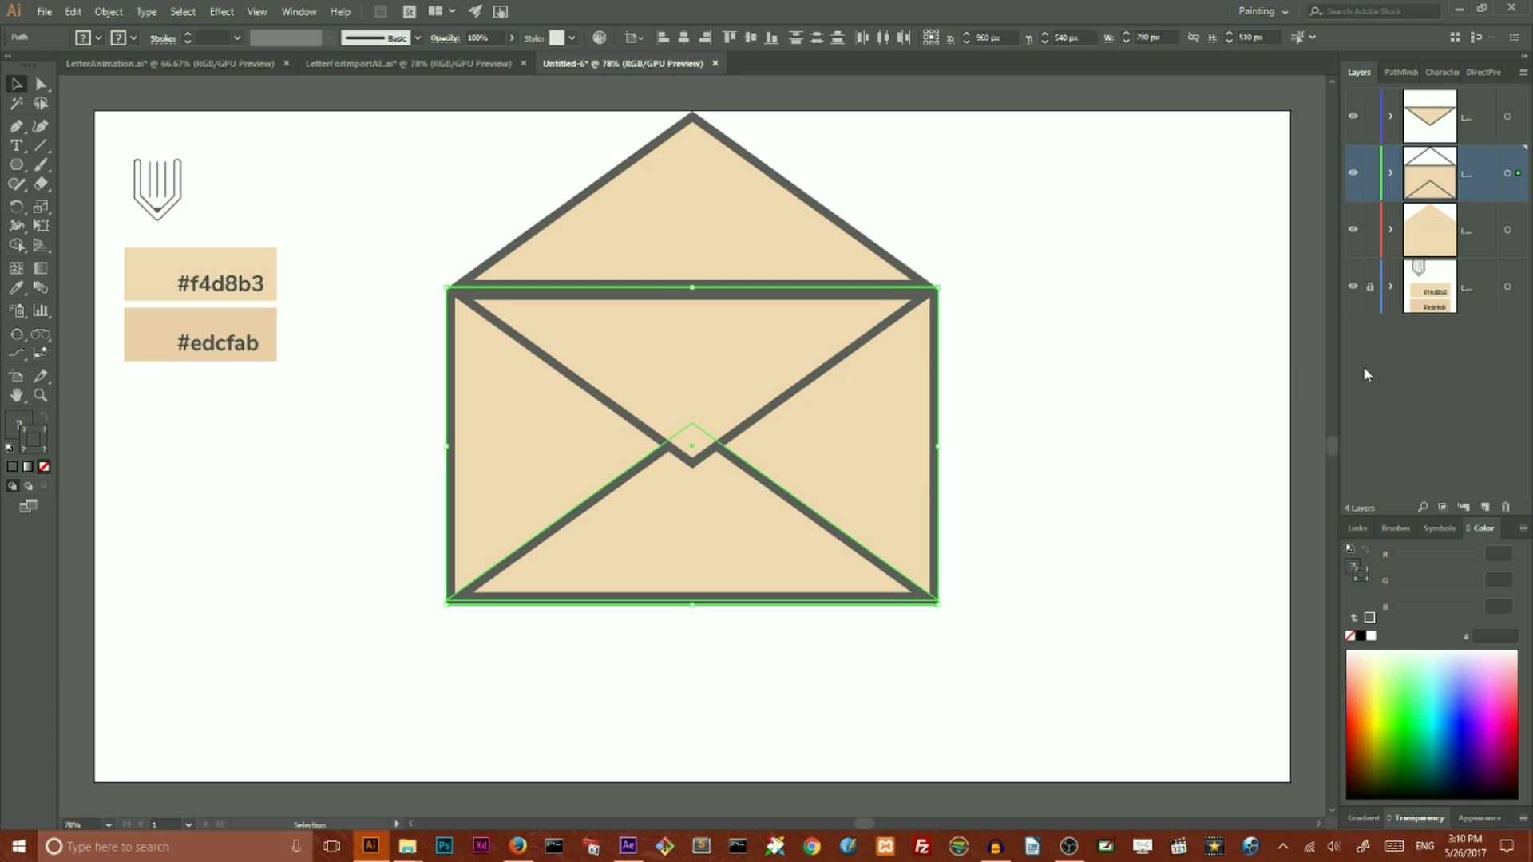
Step: Move the selected artwork onto a new layer and lock its original layer
left_click(1486, 508)
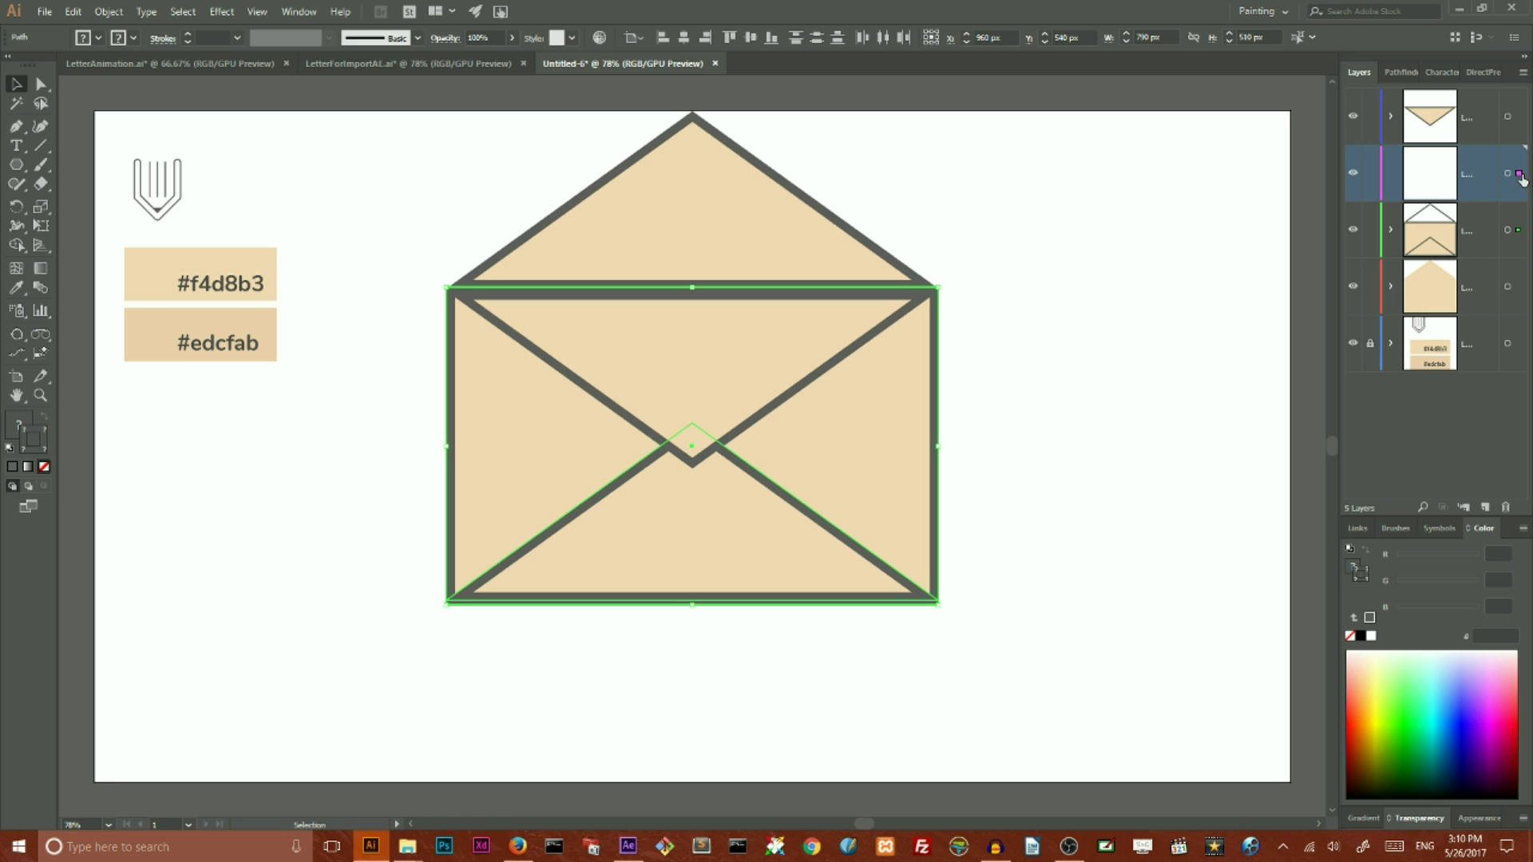
left_click_drag(1521, 180, 1520, 175)
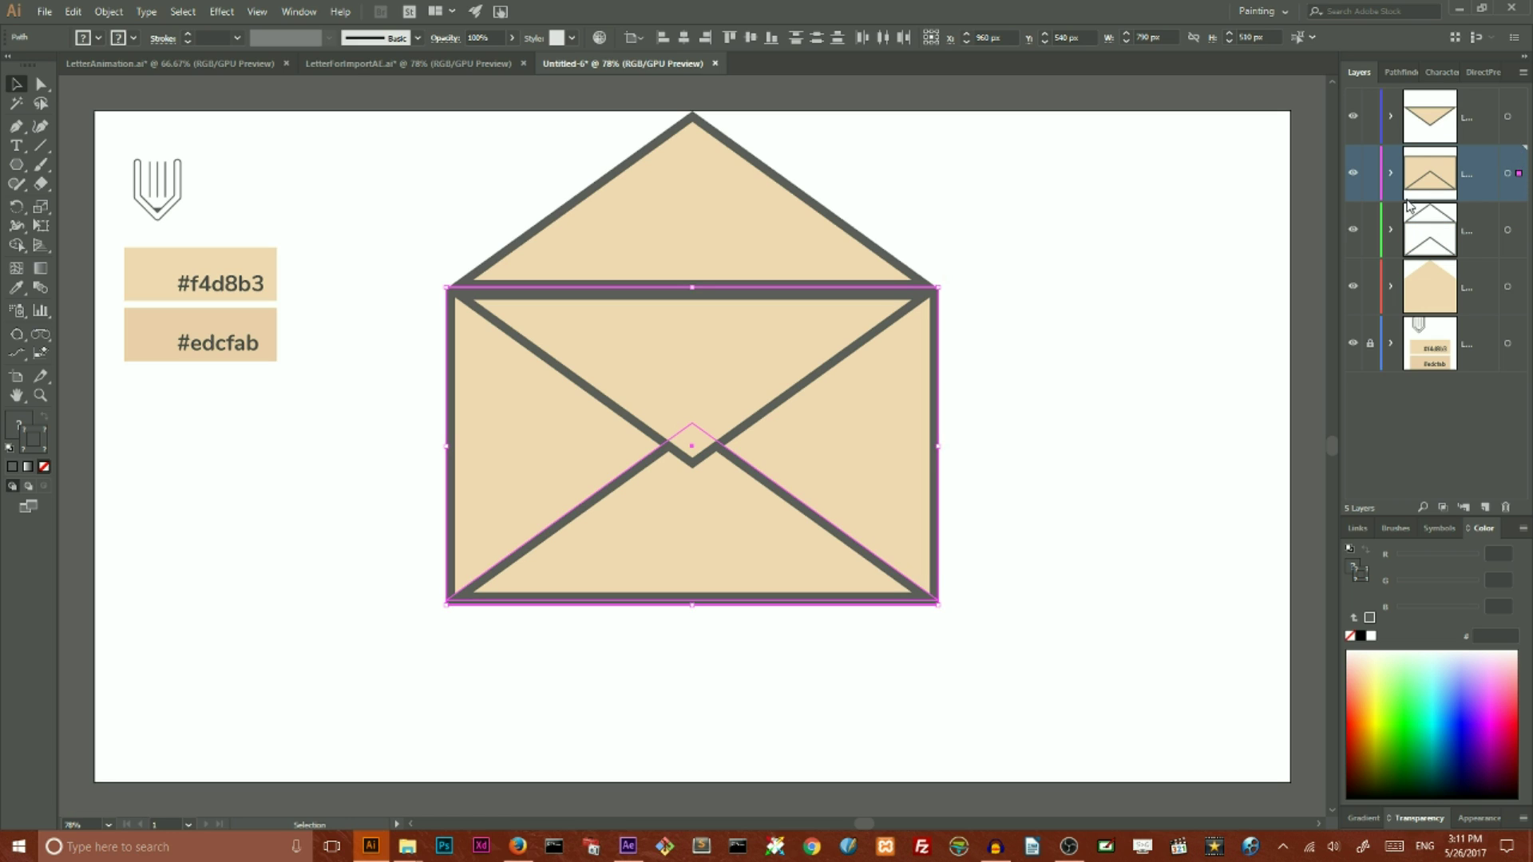
left_click(1371, 233)
left_click(1397, 173)
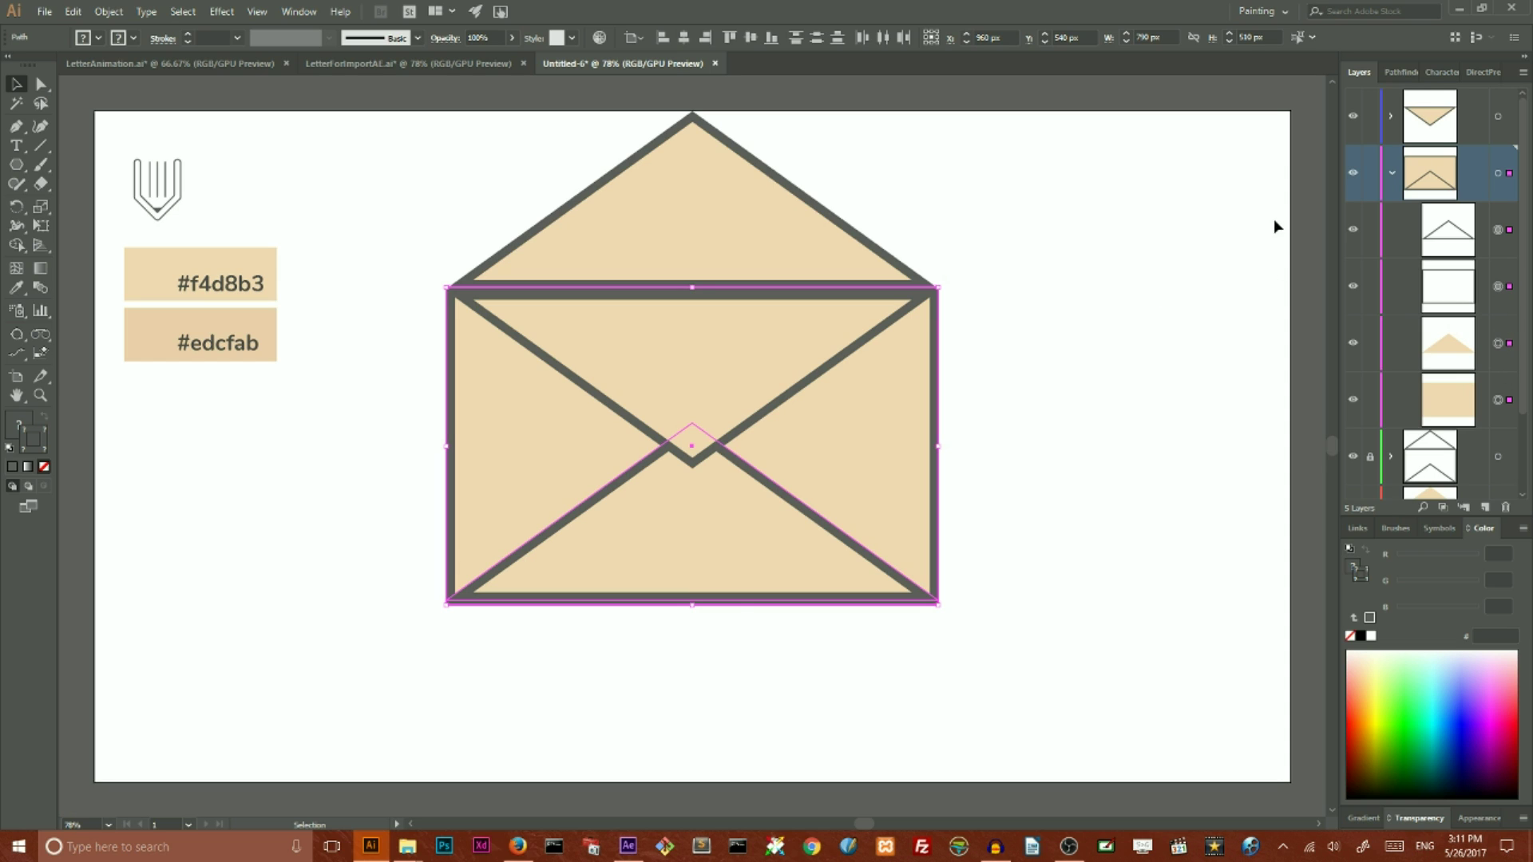
left_click(1498, 118)
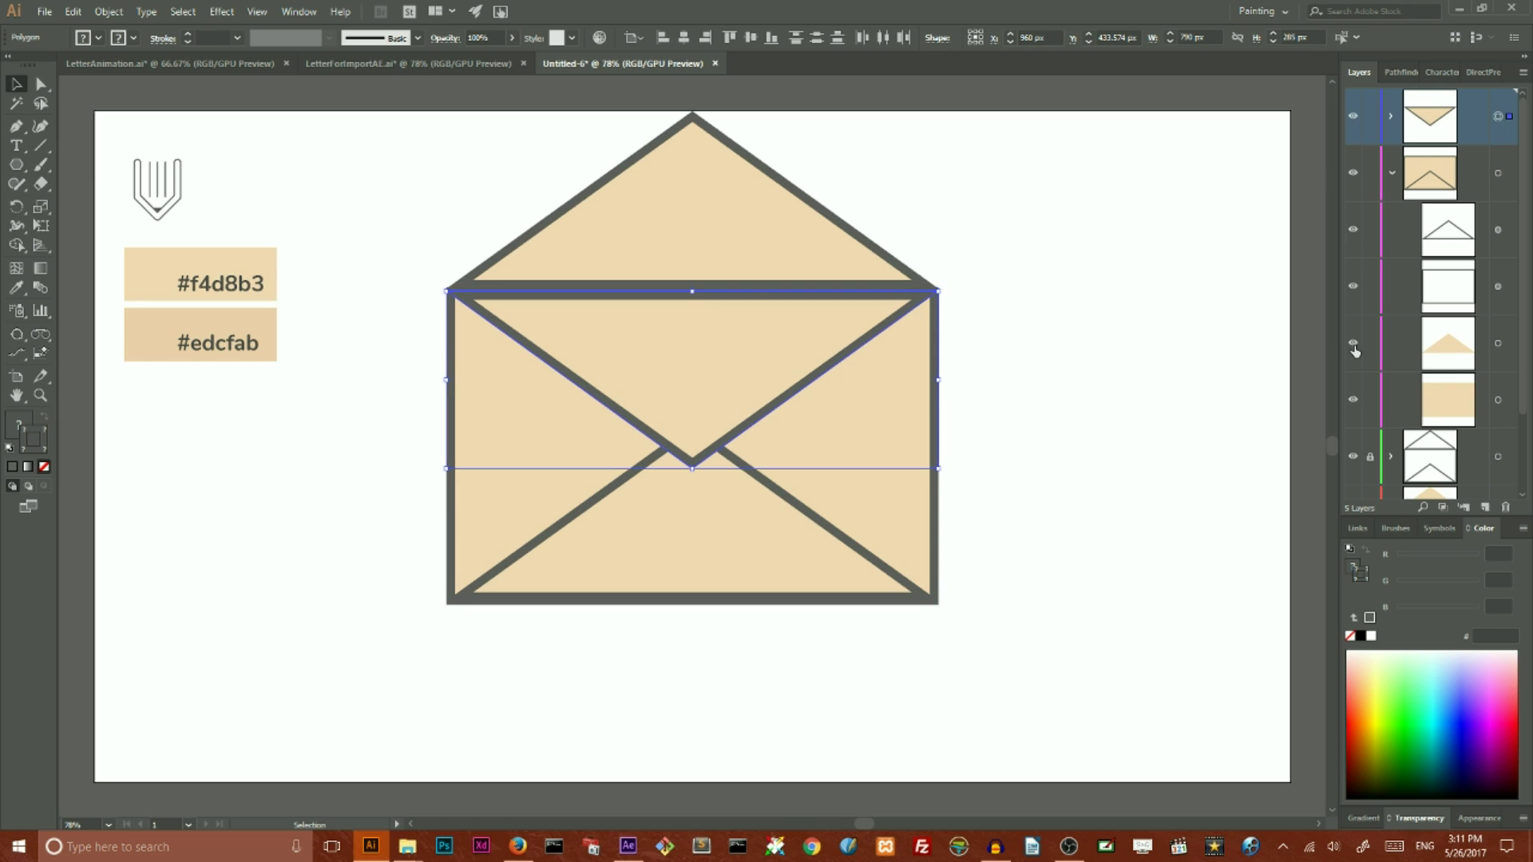
Step: Hide the flap outline and flap fill layers, then select all the envelope front artwork
left_click(1392, 173)
left_click(1354, 230)
left_click(1353, 287)
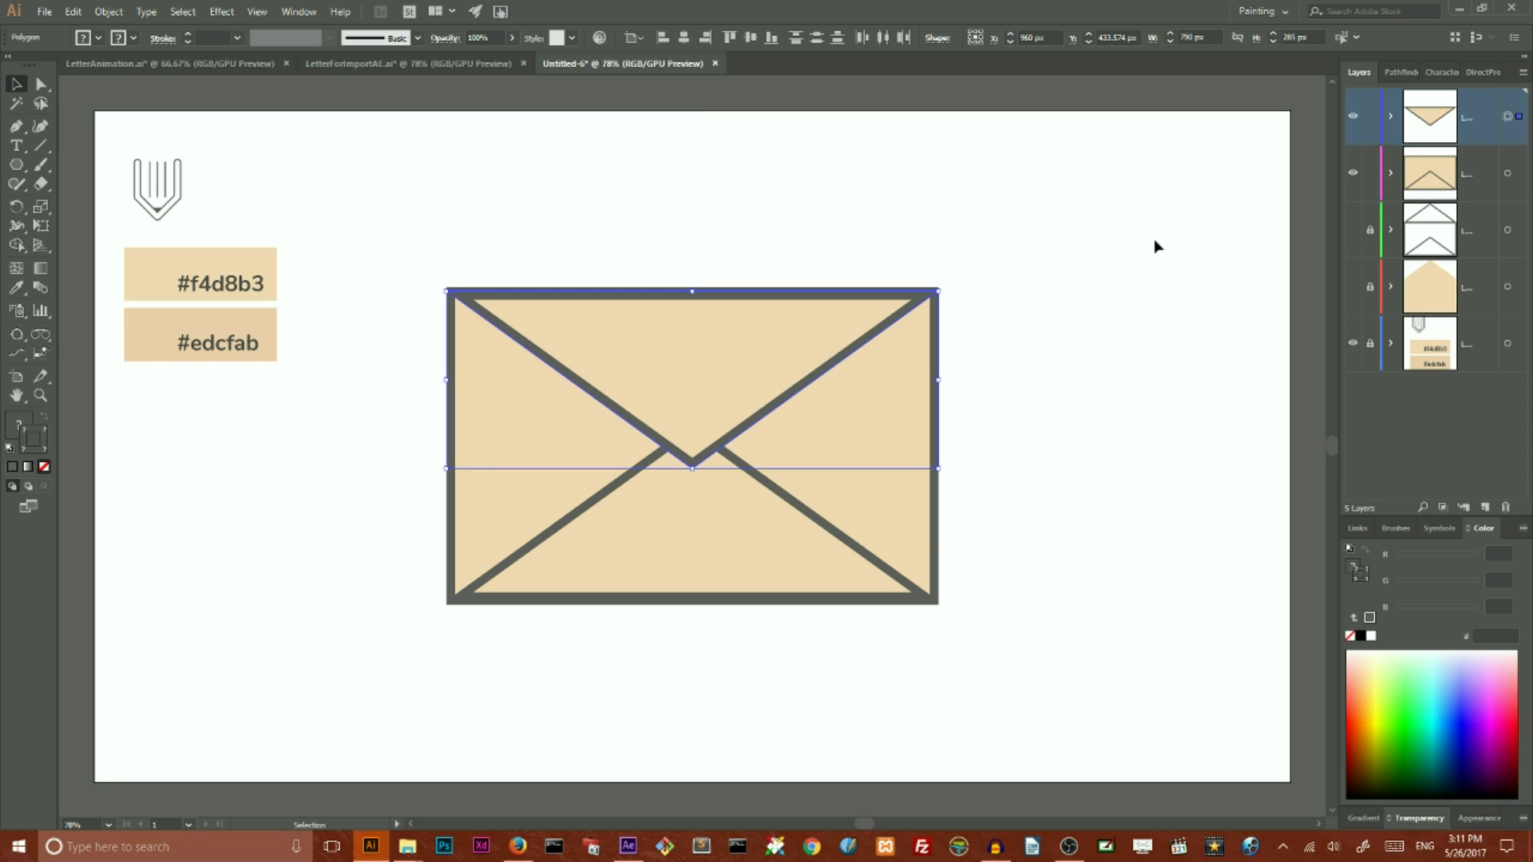
left_click_drag(997, 196, 397, 664)
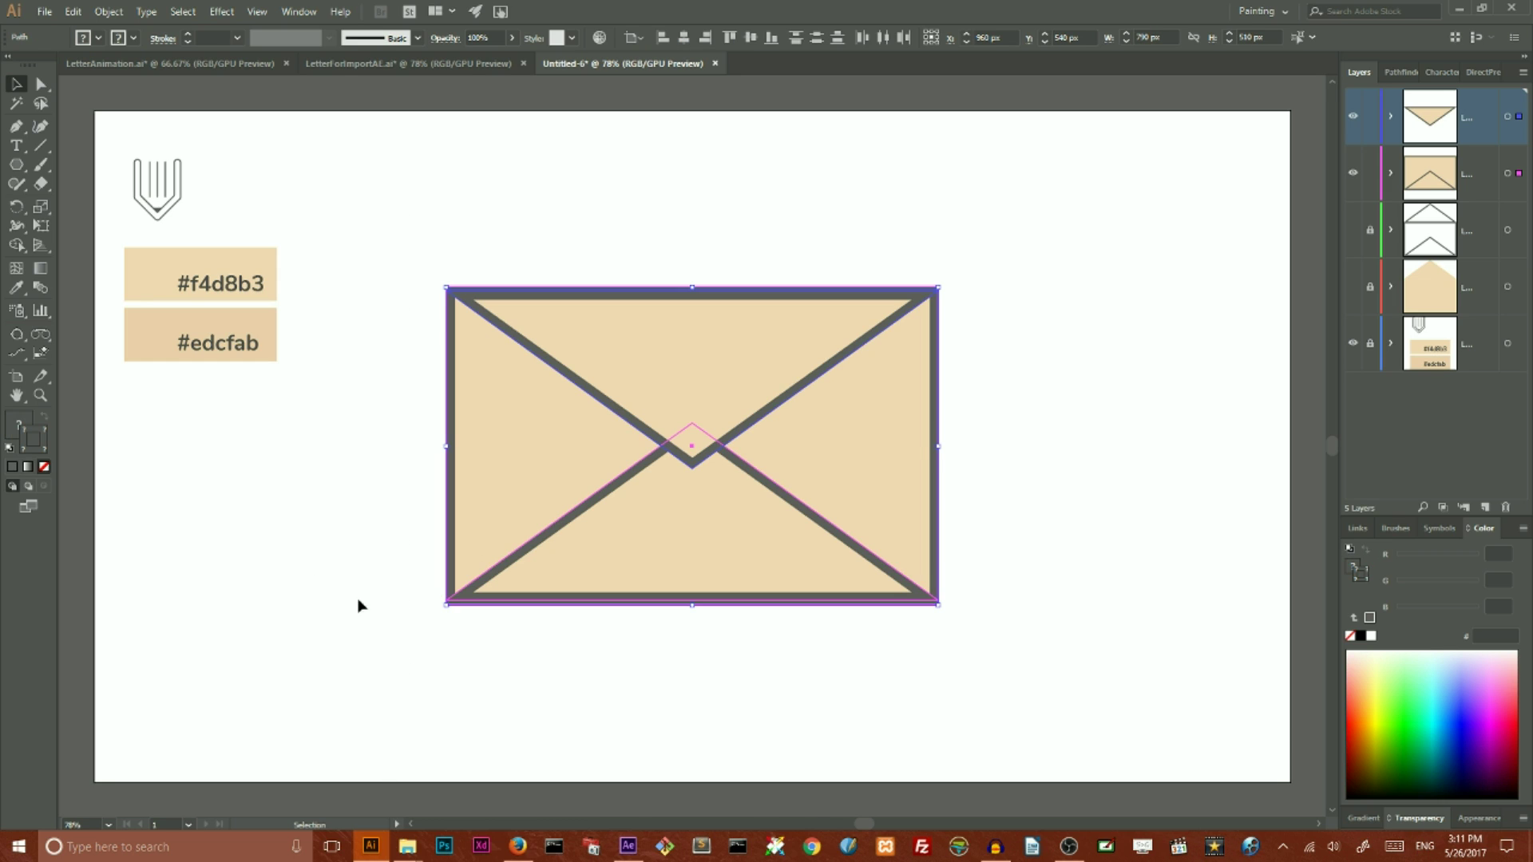
Step: Use Shape Builder to make the left and right triangles separate shapes
left_click(16, 245)
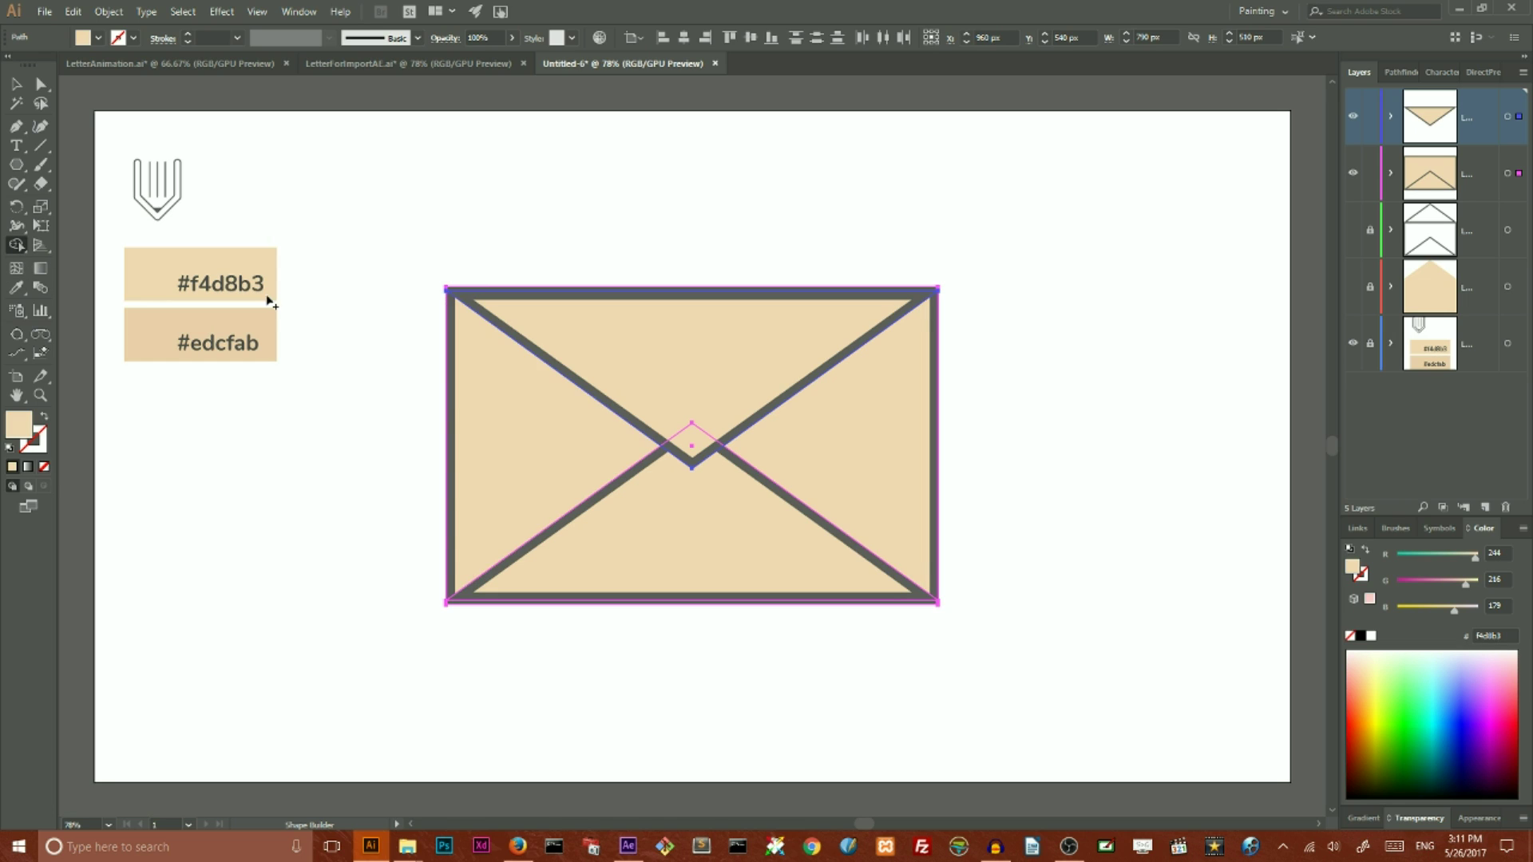
left_click(514, 400)
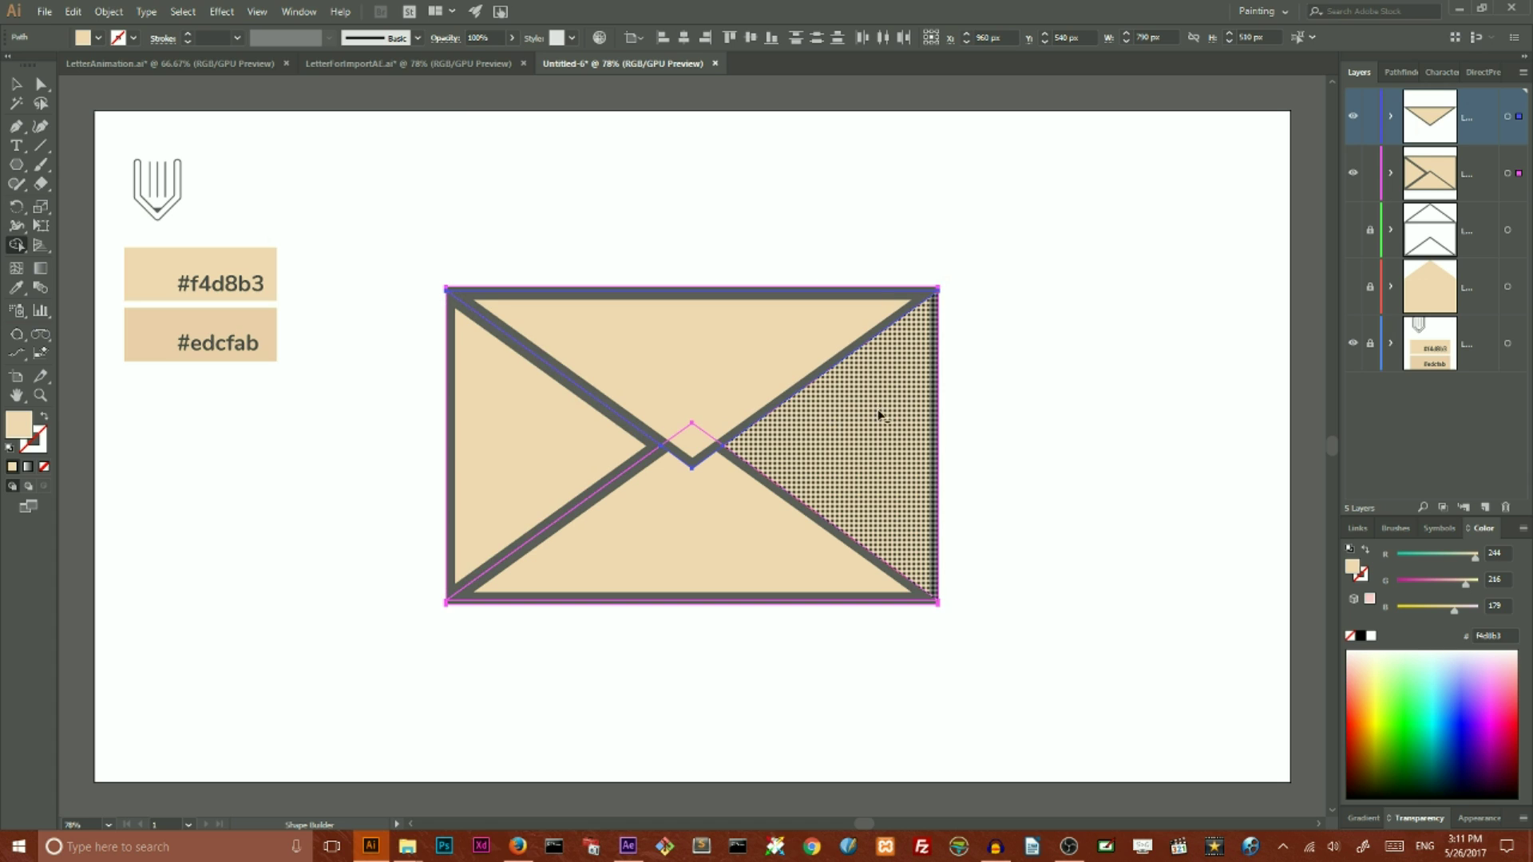
left_click(918, 387)
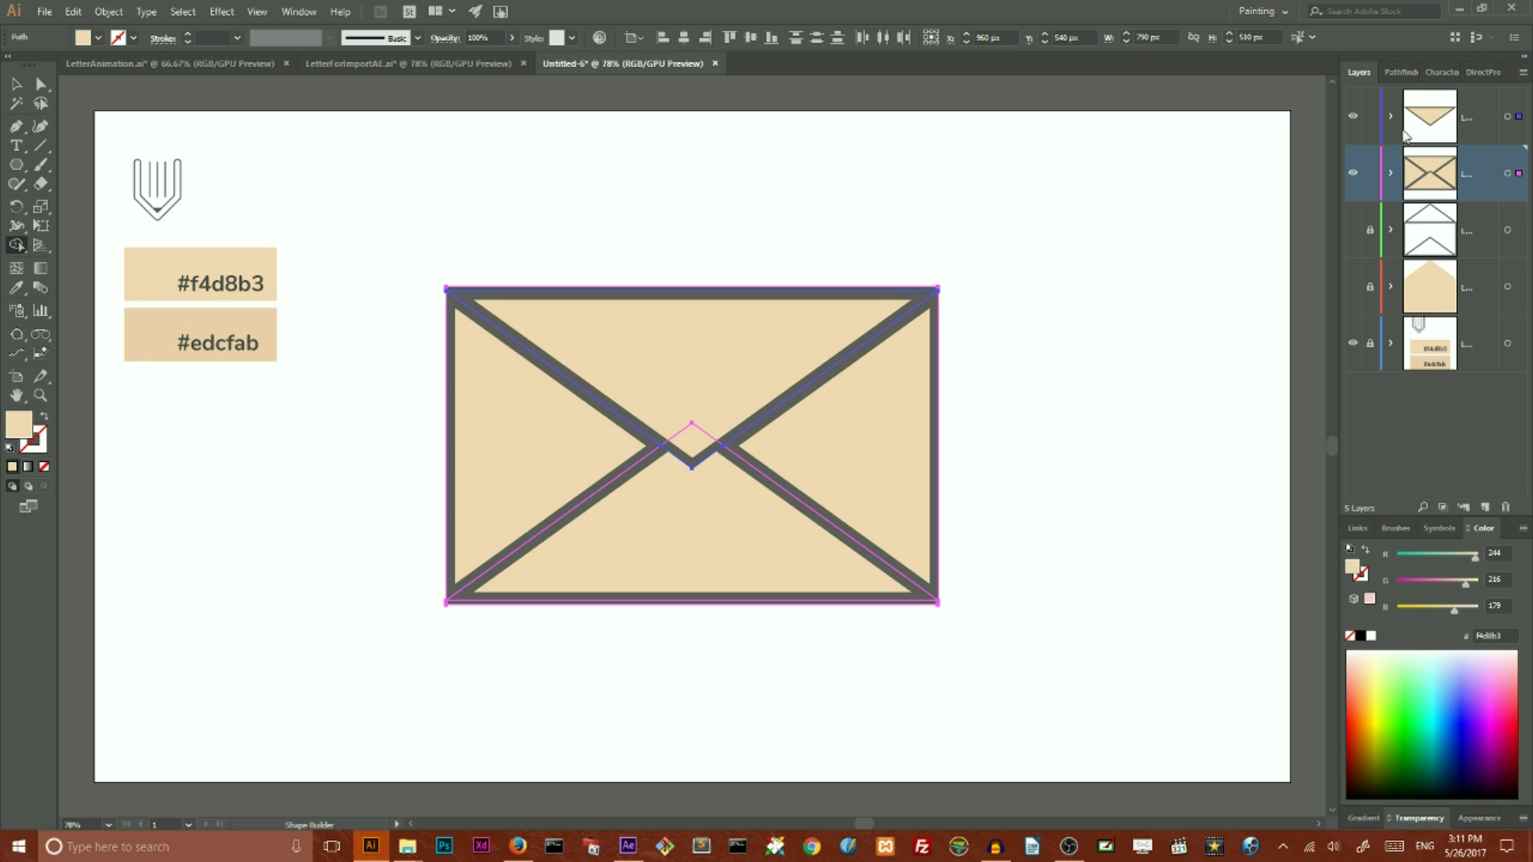
left_click(1392, 173)
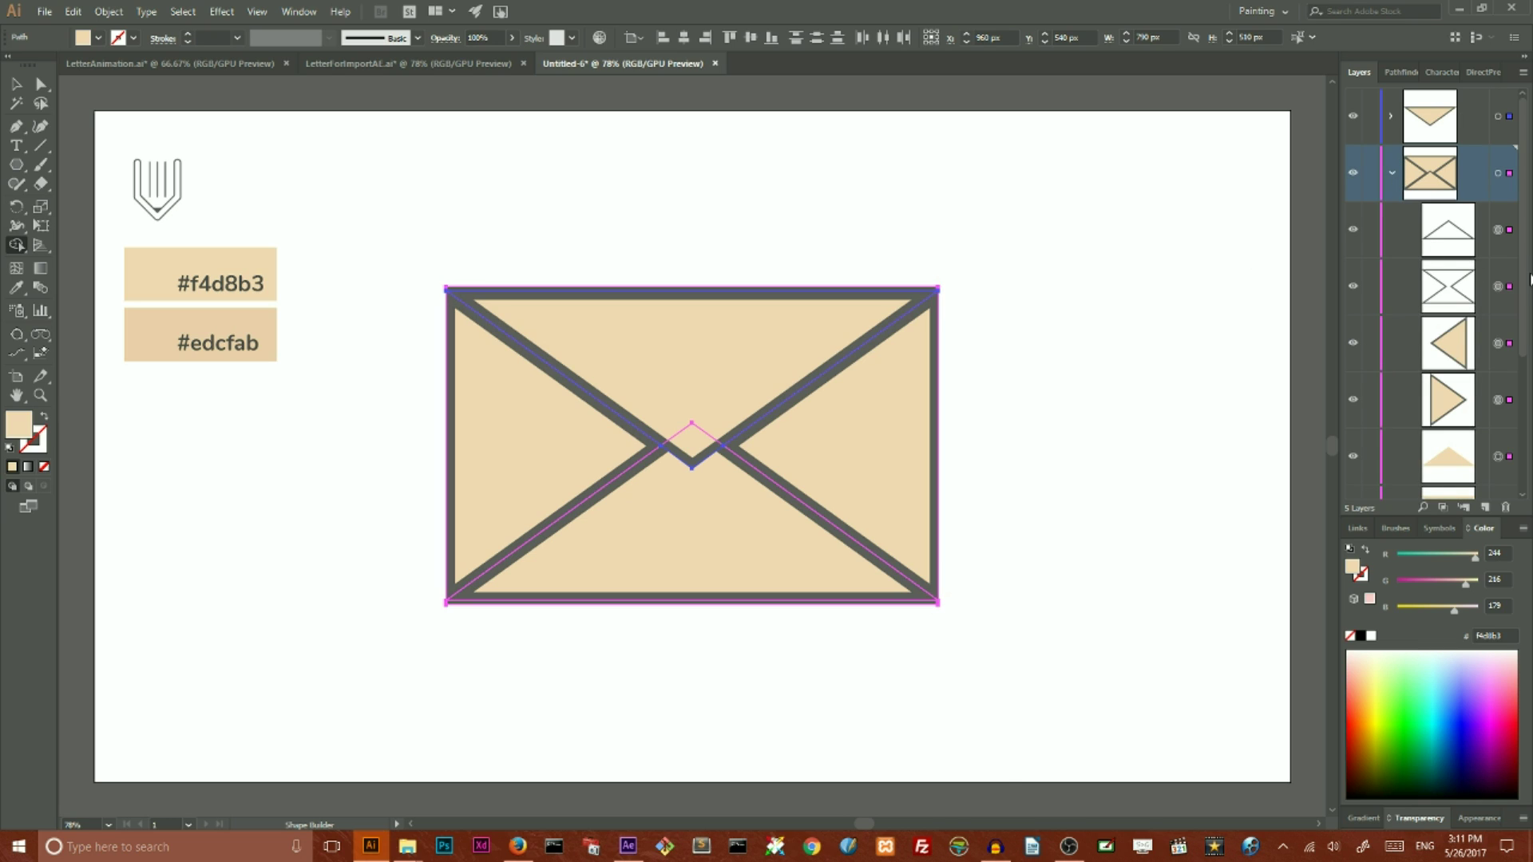
scroll(1509, 351, "down", 3)
scroll(1505, 369, "up", 3)
scroll(1508, 353, "down", 3)
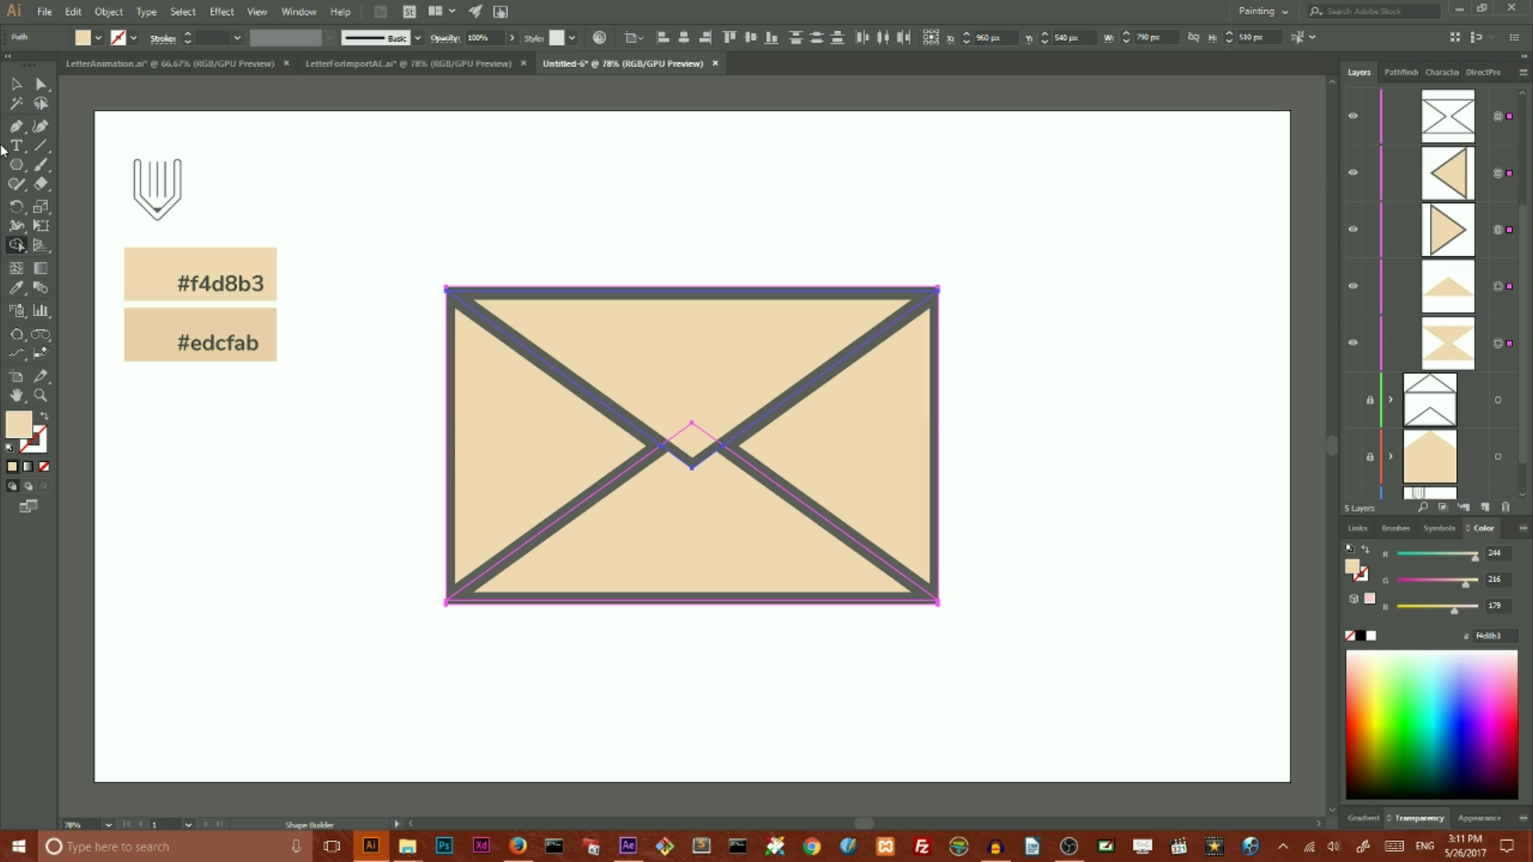
left_click(16, 83)
left_click(360, 151)
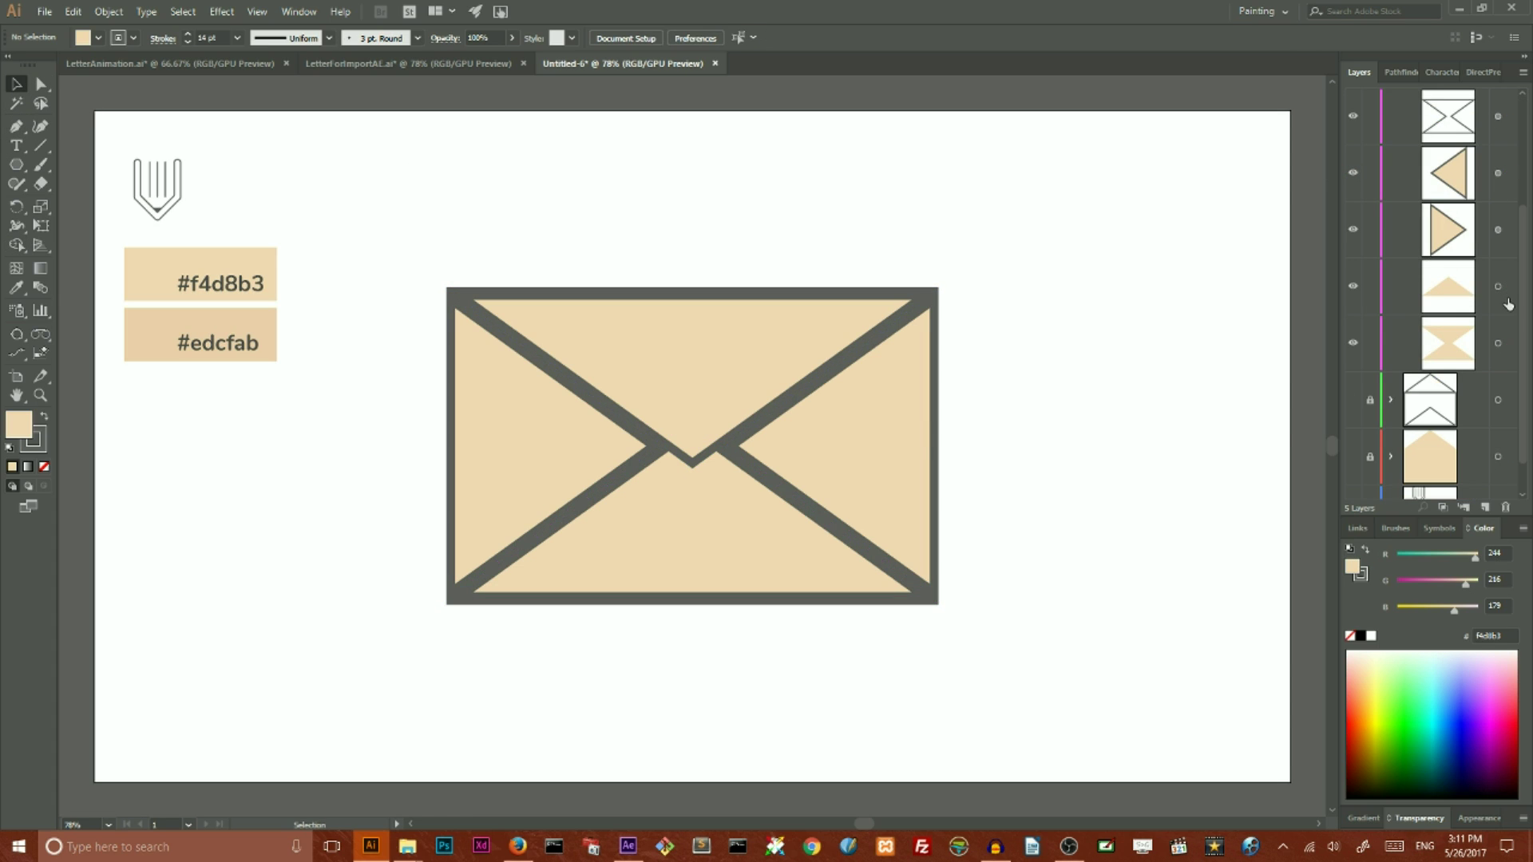
Step: Delete the bottom triangle pieces, crossing stroke, top flap piece and the empty top layer
left_click(1508, 303)
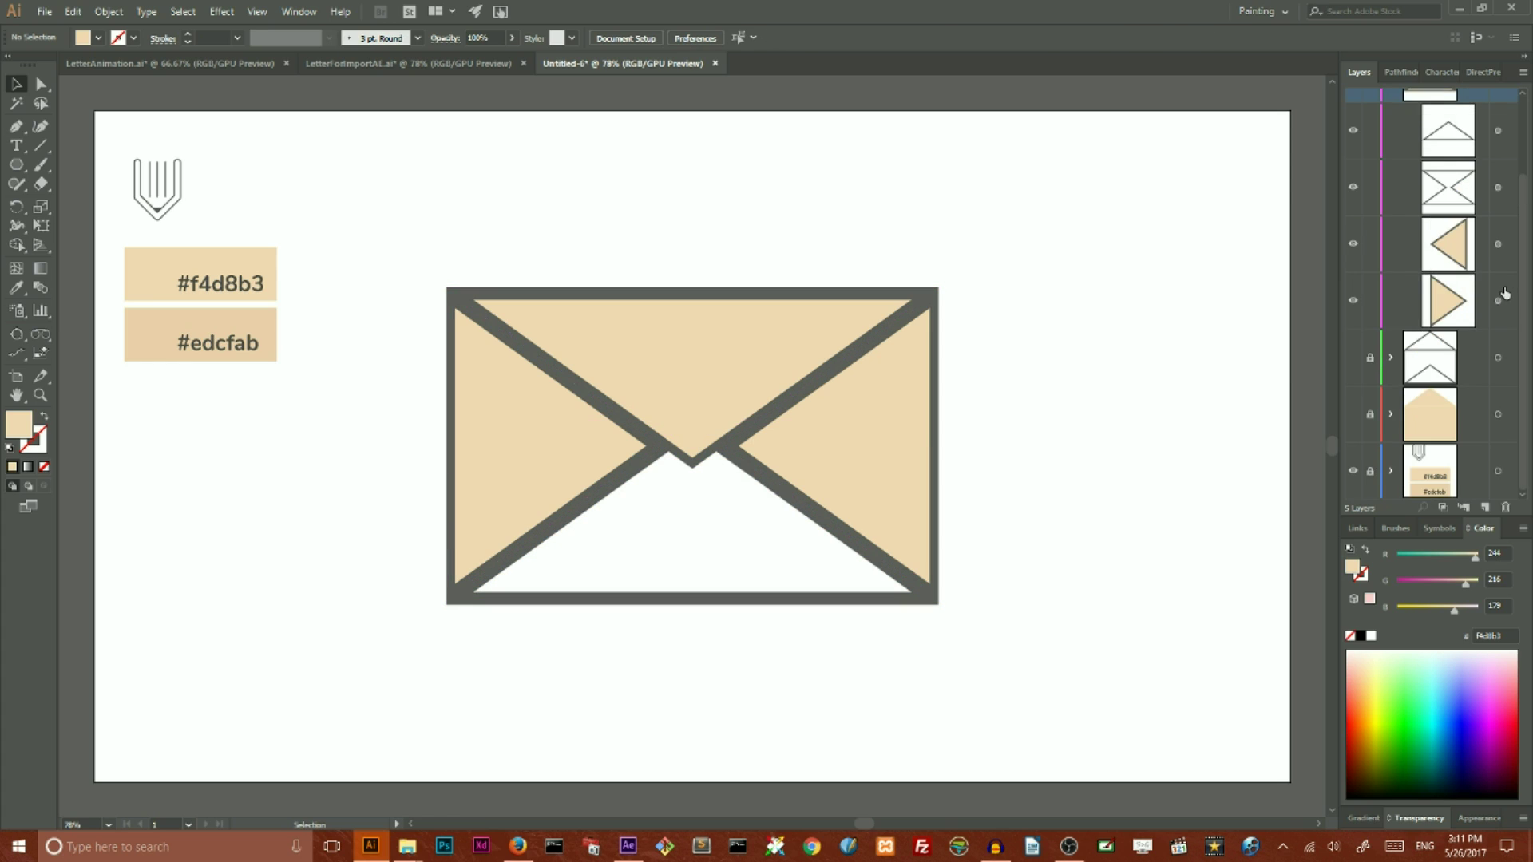
scroll(1505, 293, "up", 2)
left_click(1498, 286)
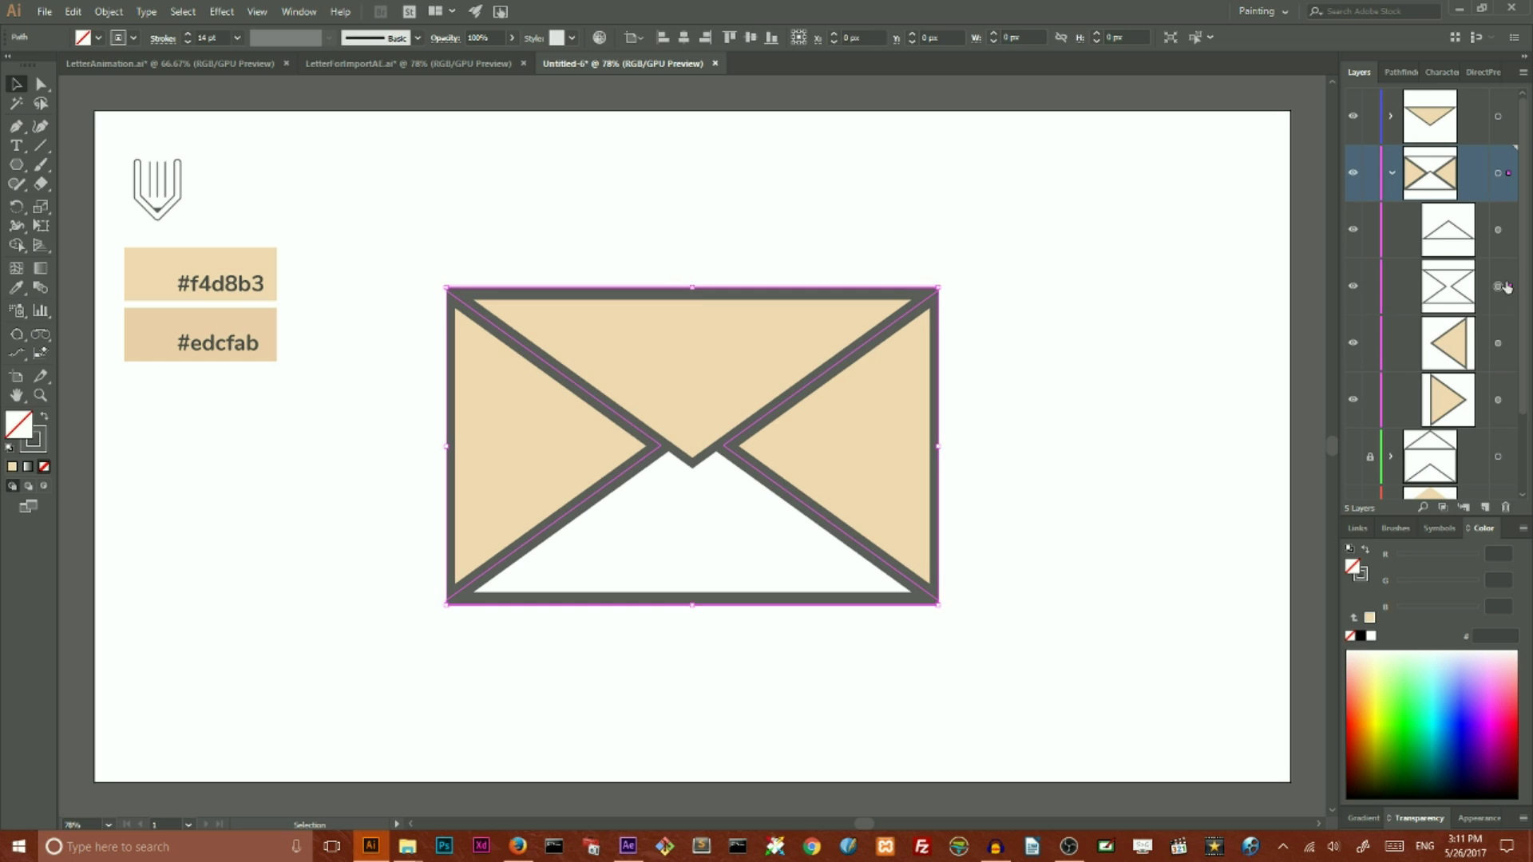
key("Delete")
left_click(1498, 230)
key("Delete")
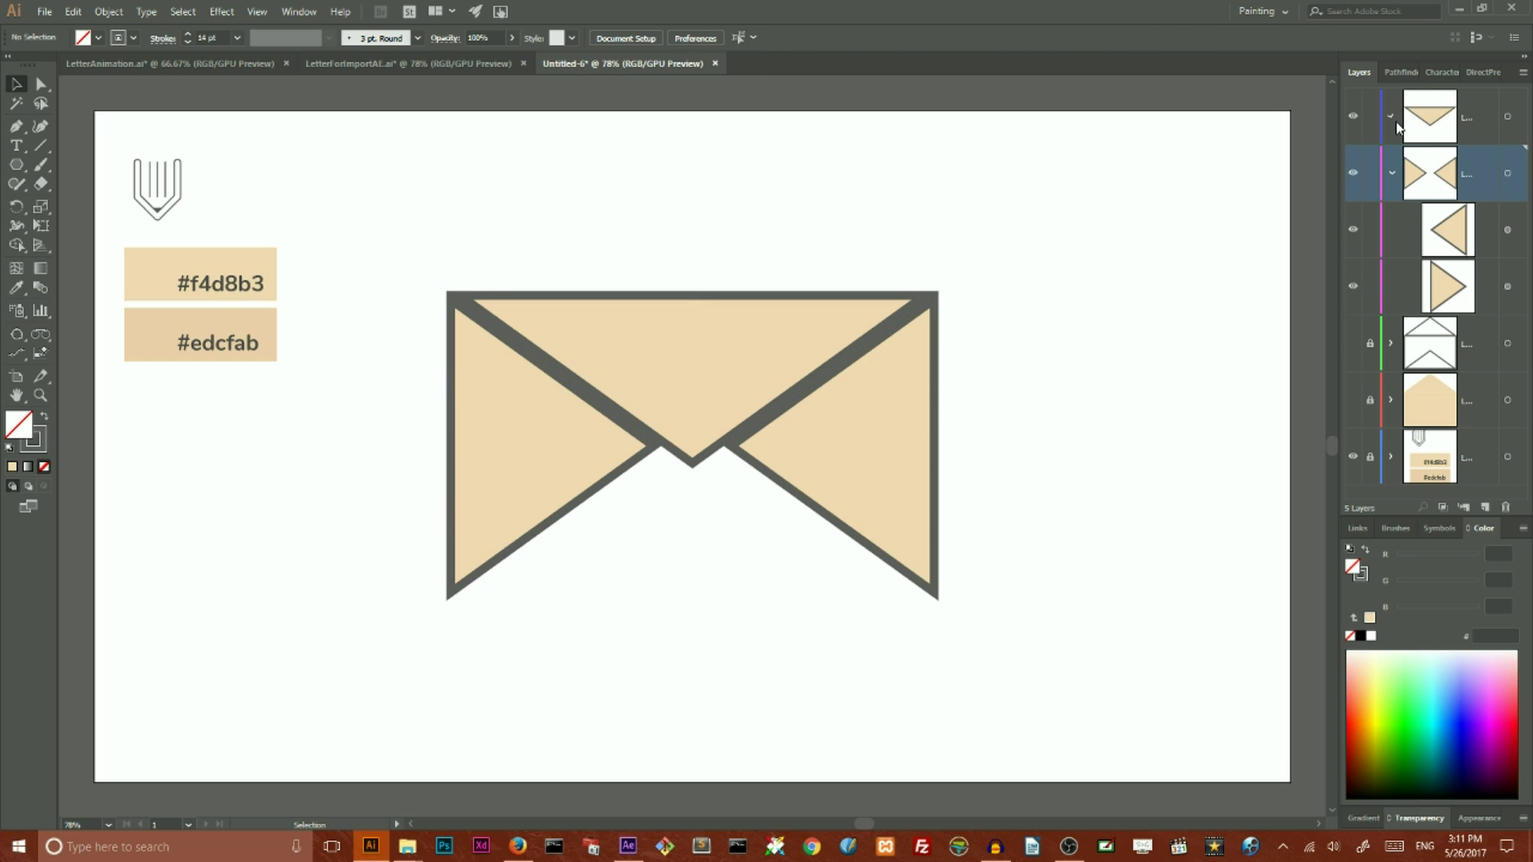
left_click(1508, 117)
key("Delete")
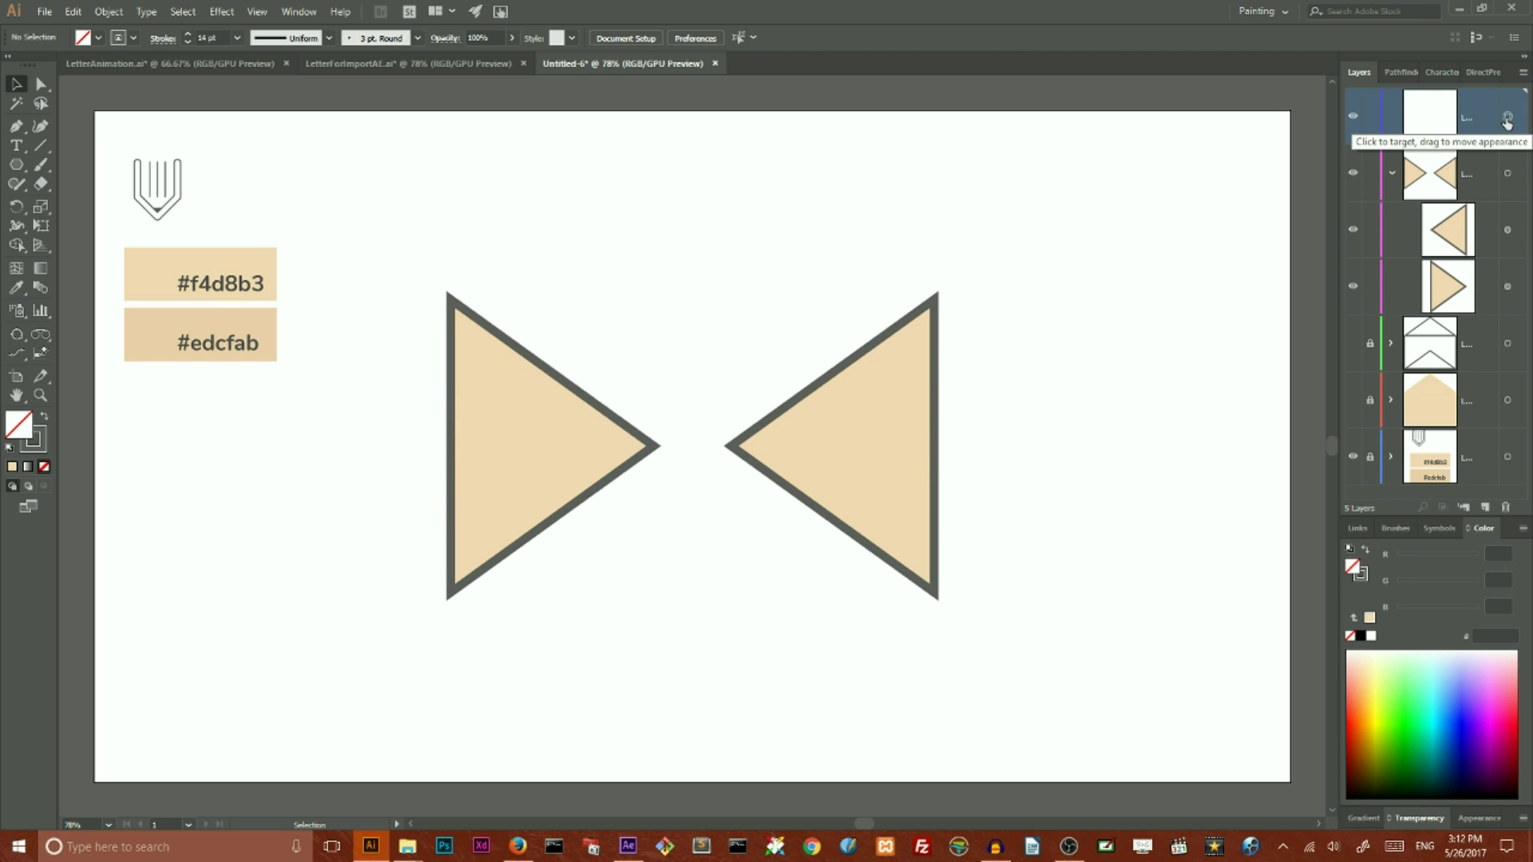
left_click(1391, 116)
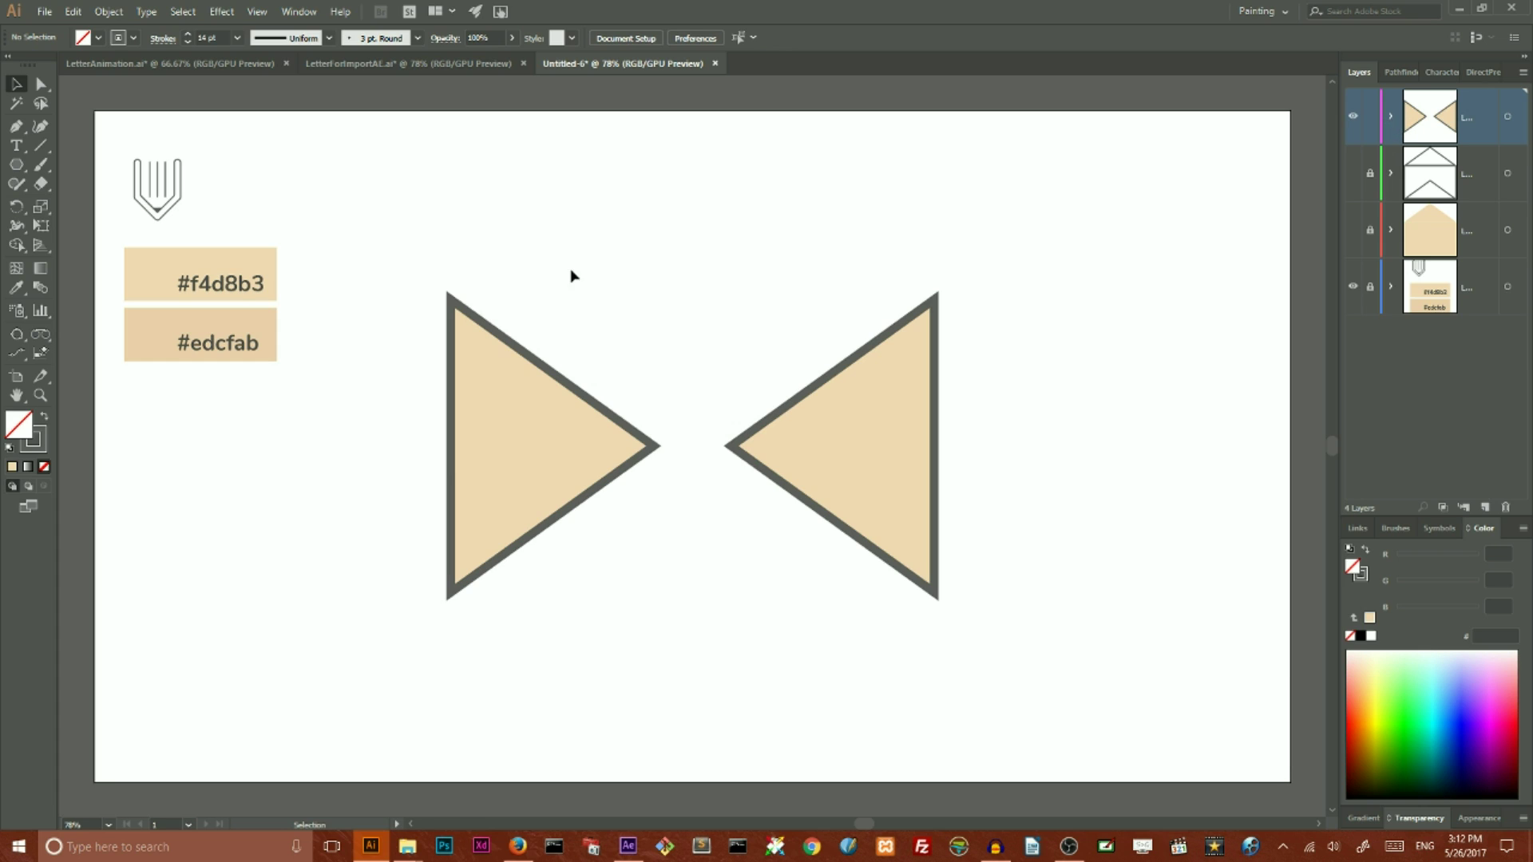
Step: Fill both side triangles #edcfab and make the envelope outline and fill layers visible
left_click(575, 411)
left_click(934, 428, "shift")
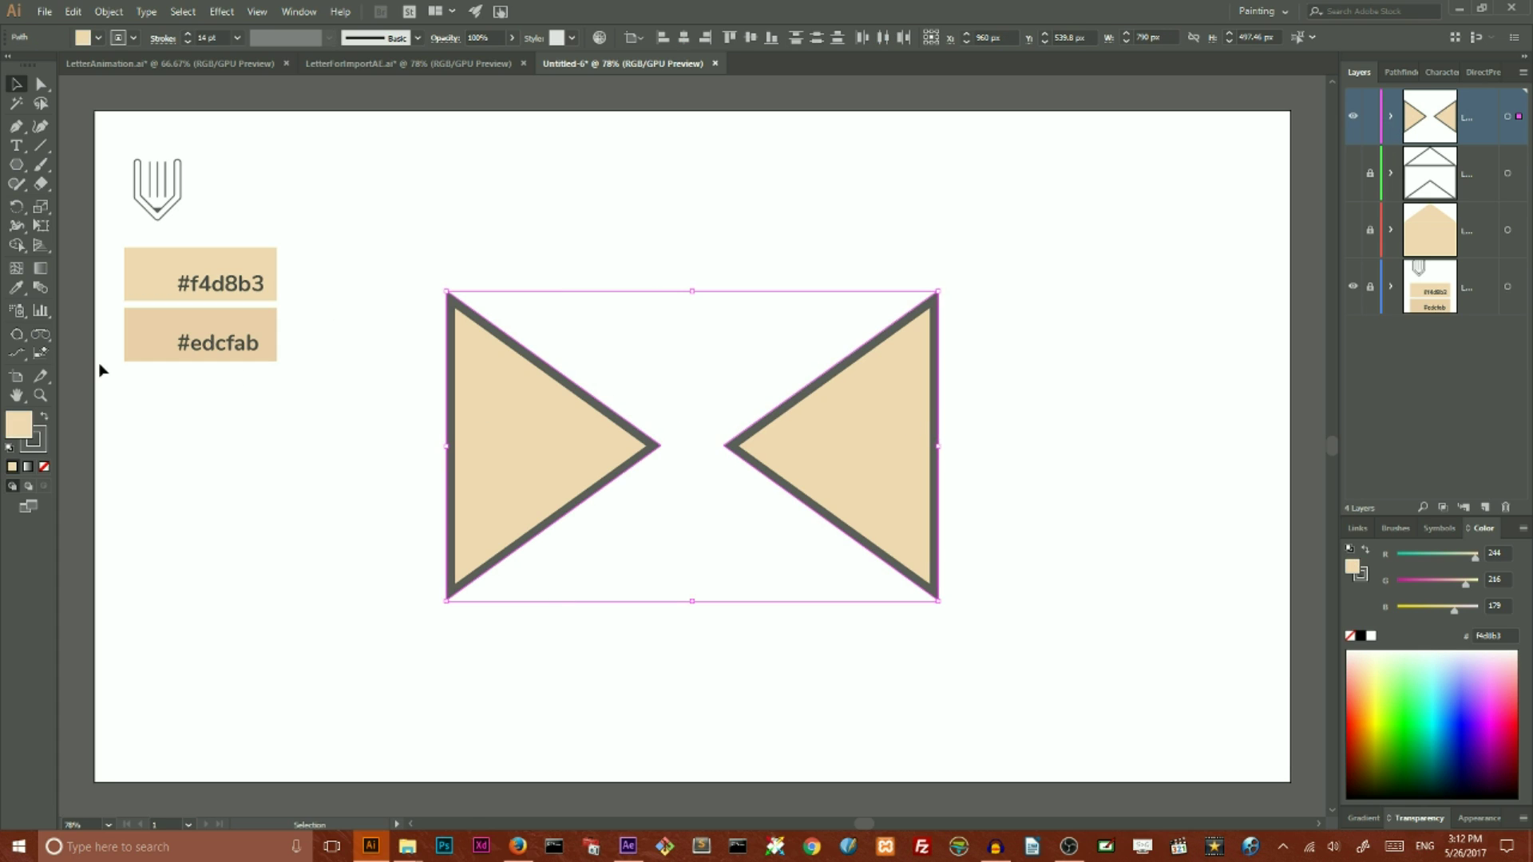
left_click(16, 288)
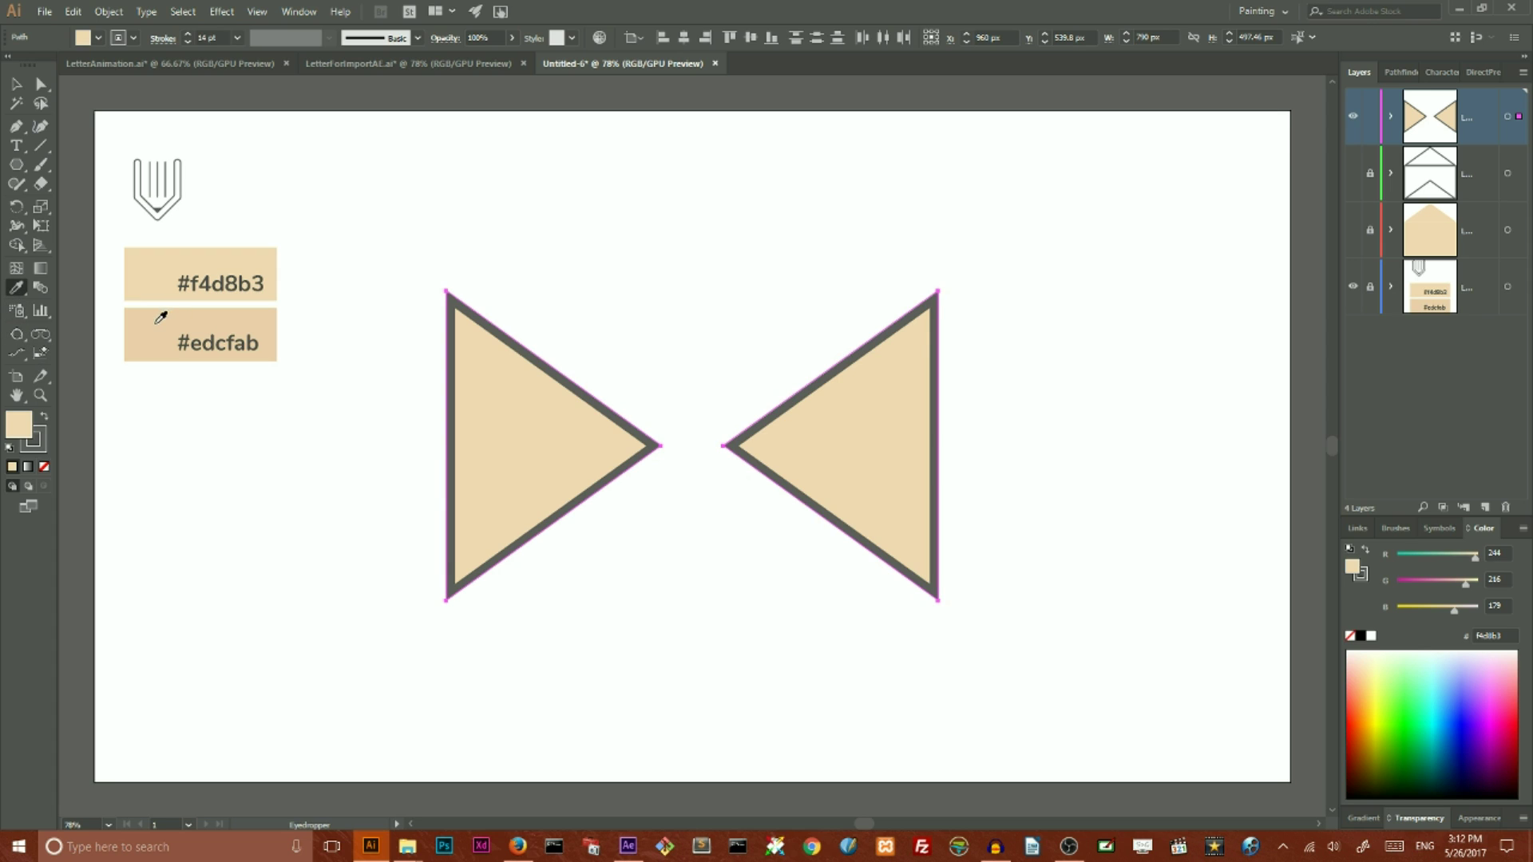
left_click(156, 323)
left_click(16, 83)
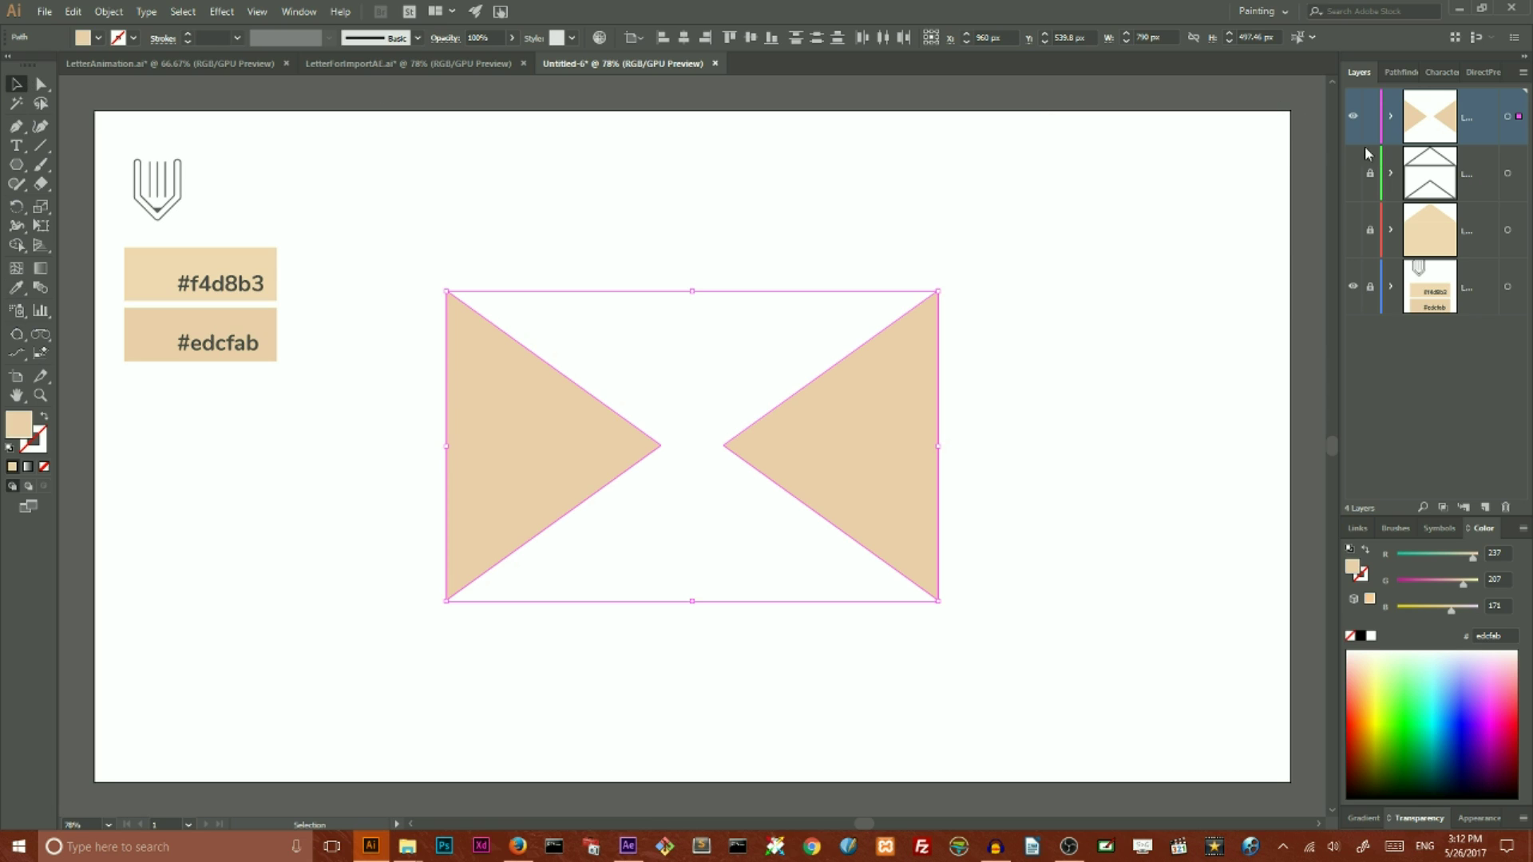
left_click(1353, 178)
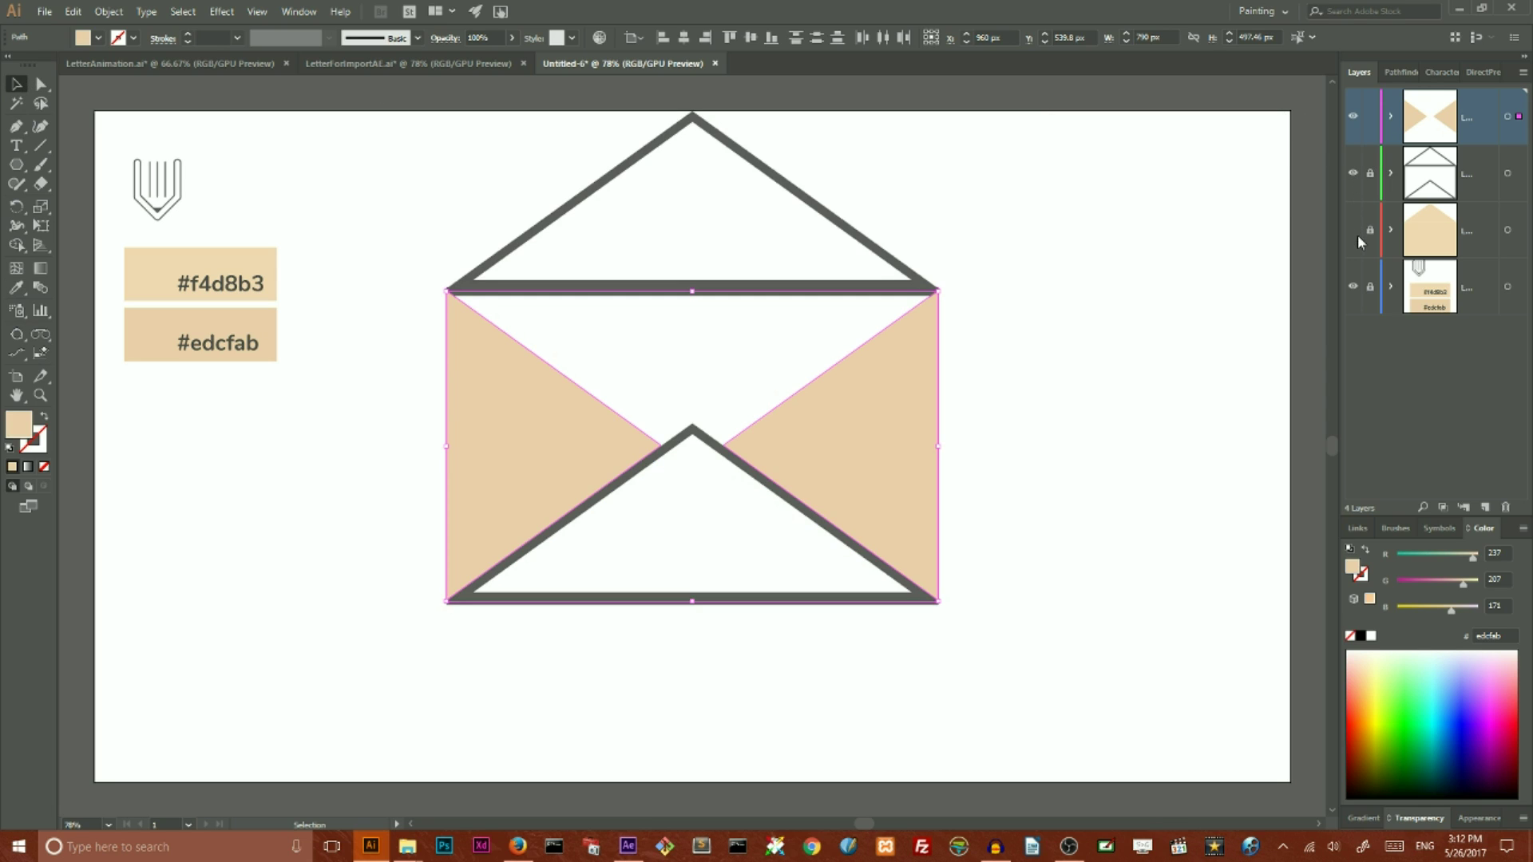
left_click(1353, 230)
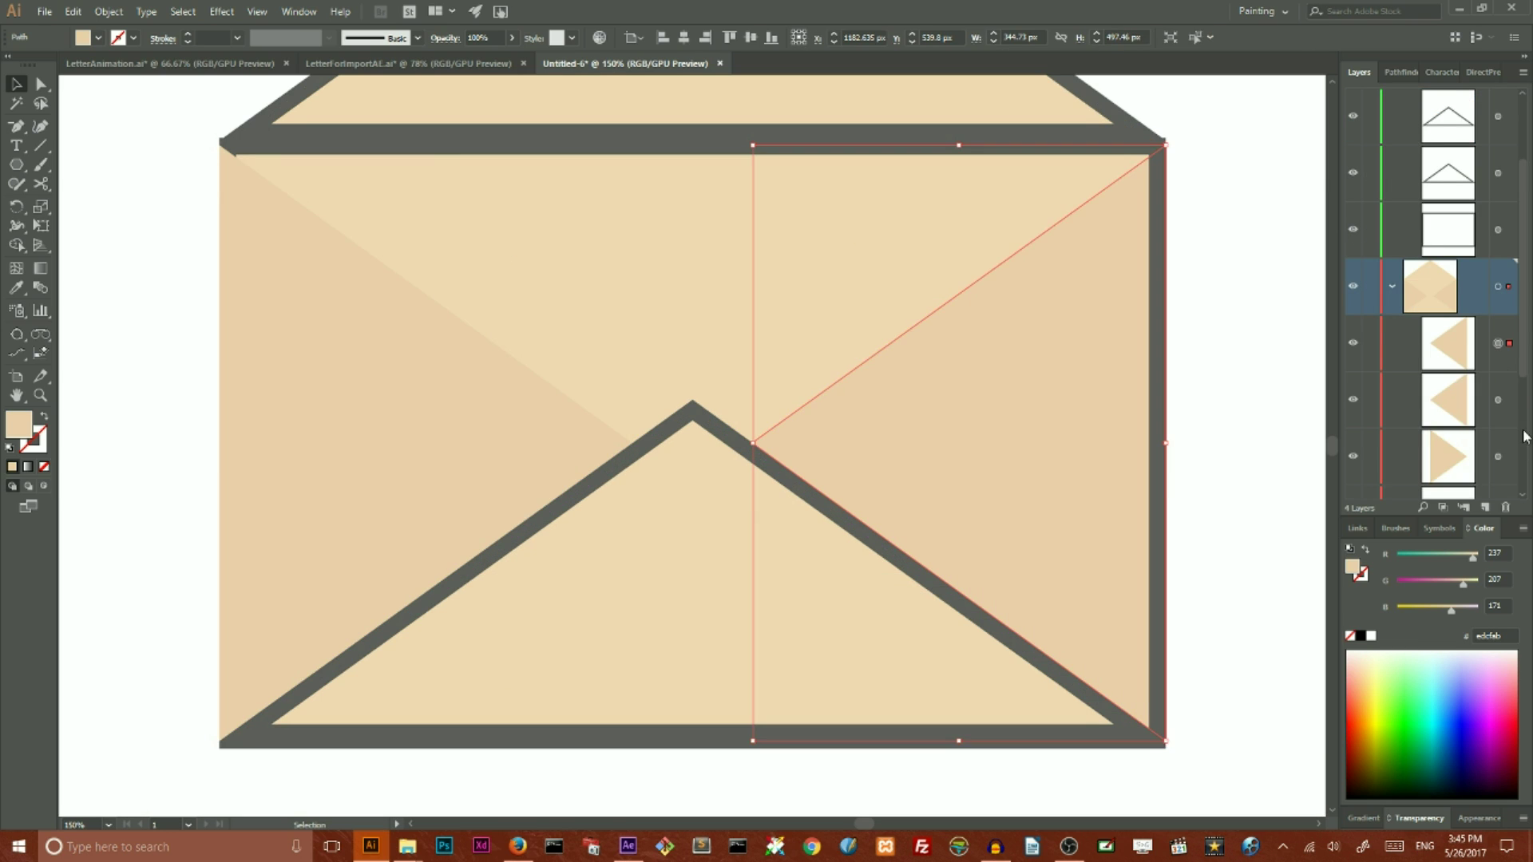
Step: Drag the left triangle's inner anchor point up to the flap peak
key("ctrl+shift+a")
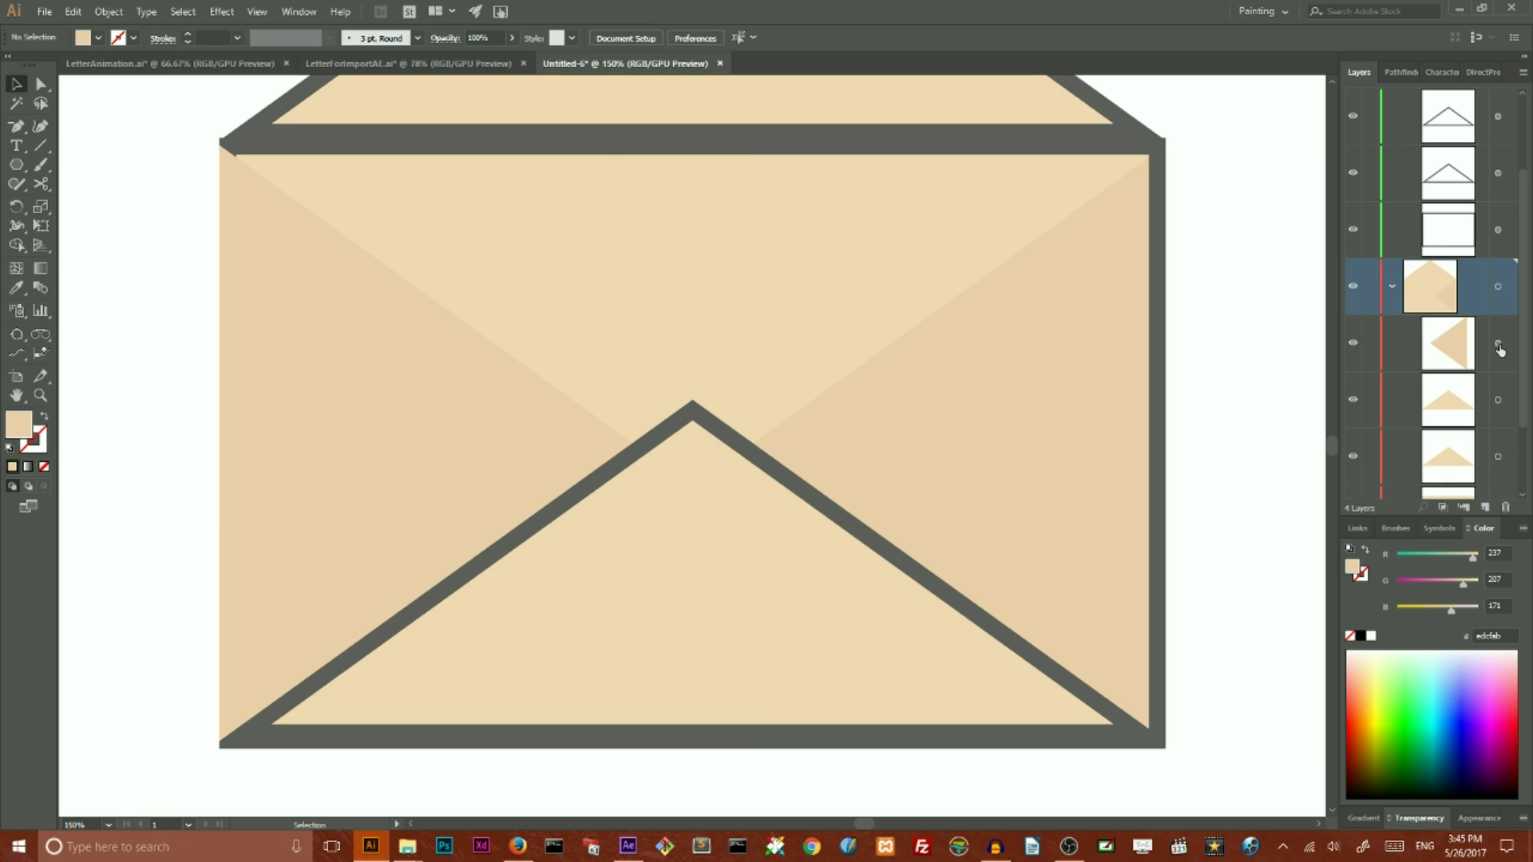
key("ctrl+z")
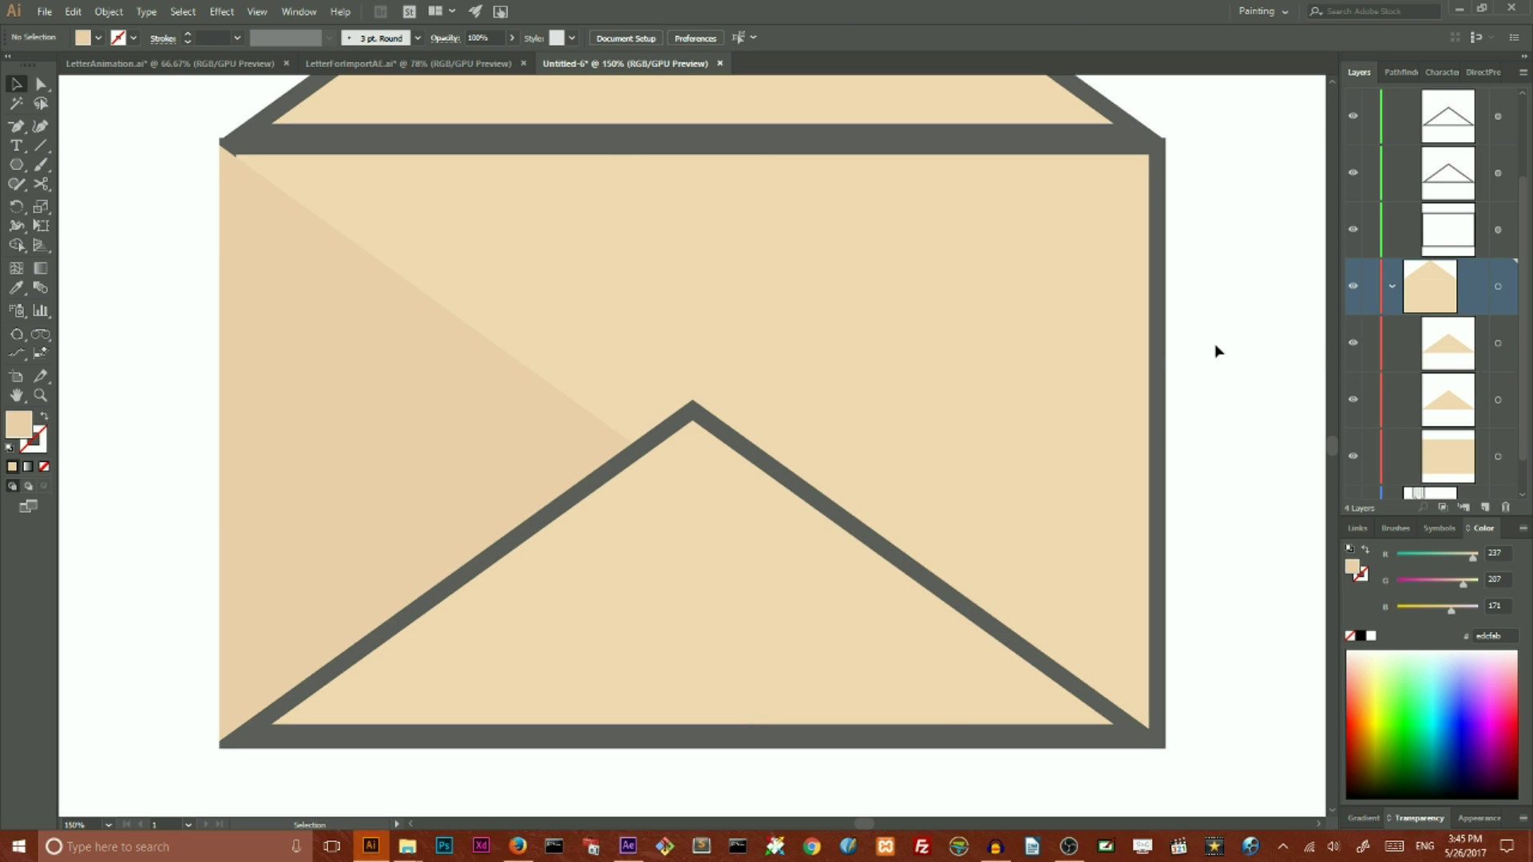
key("ctrl+shift+z")
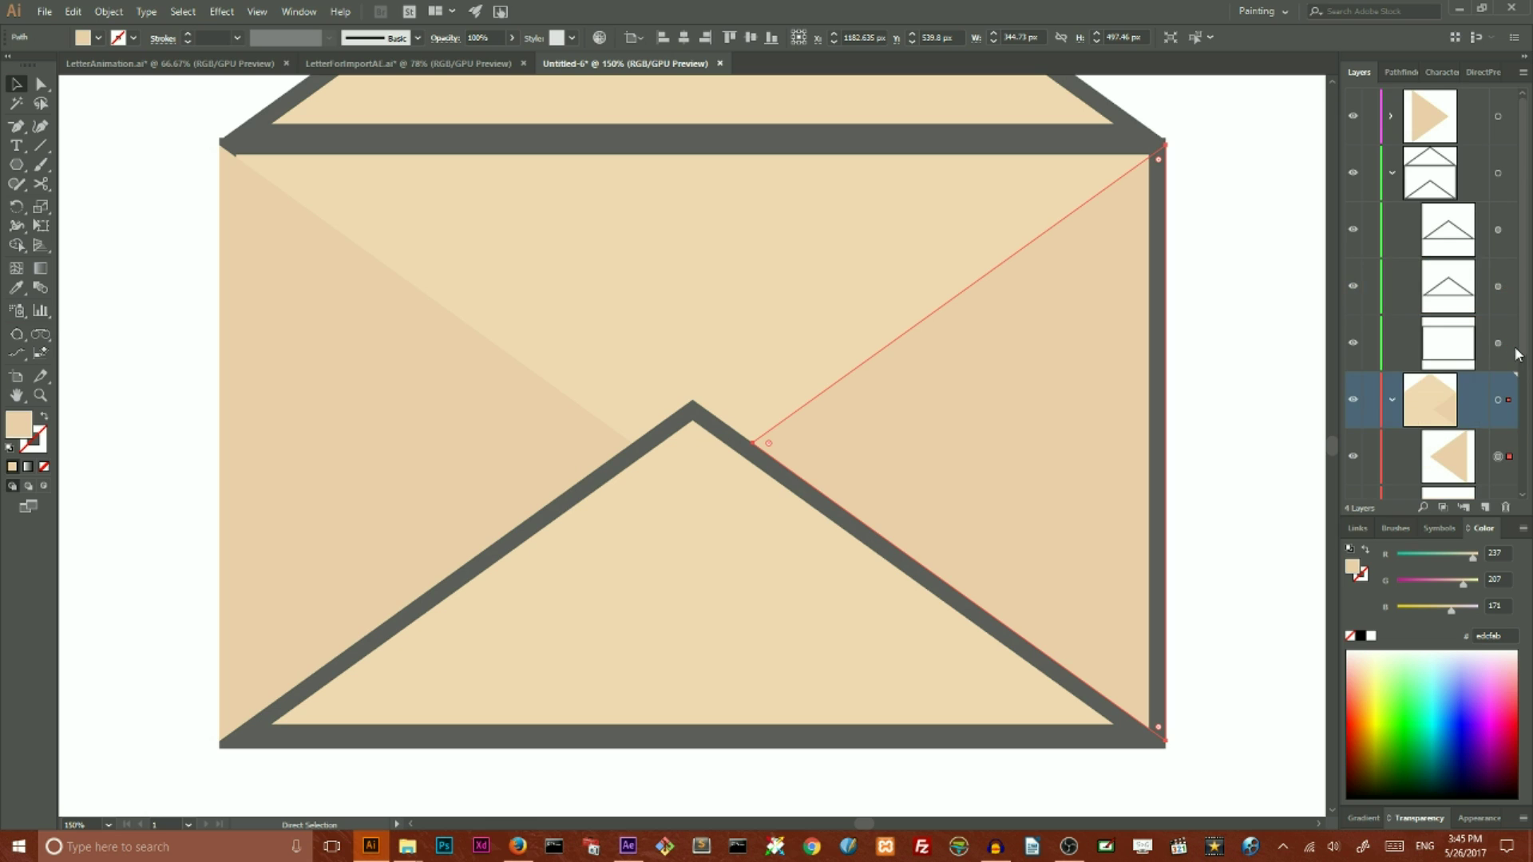
key("a")
left_click(632, 443)
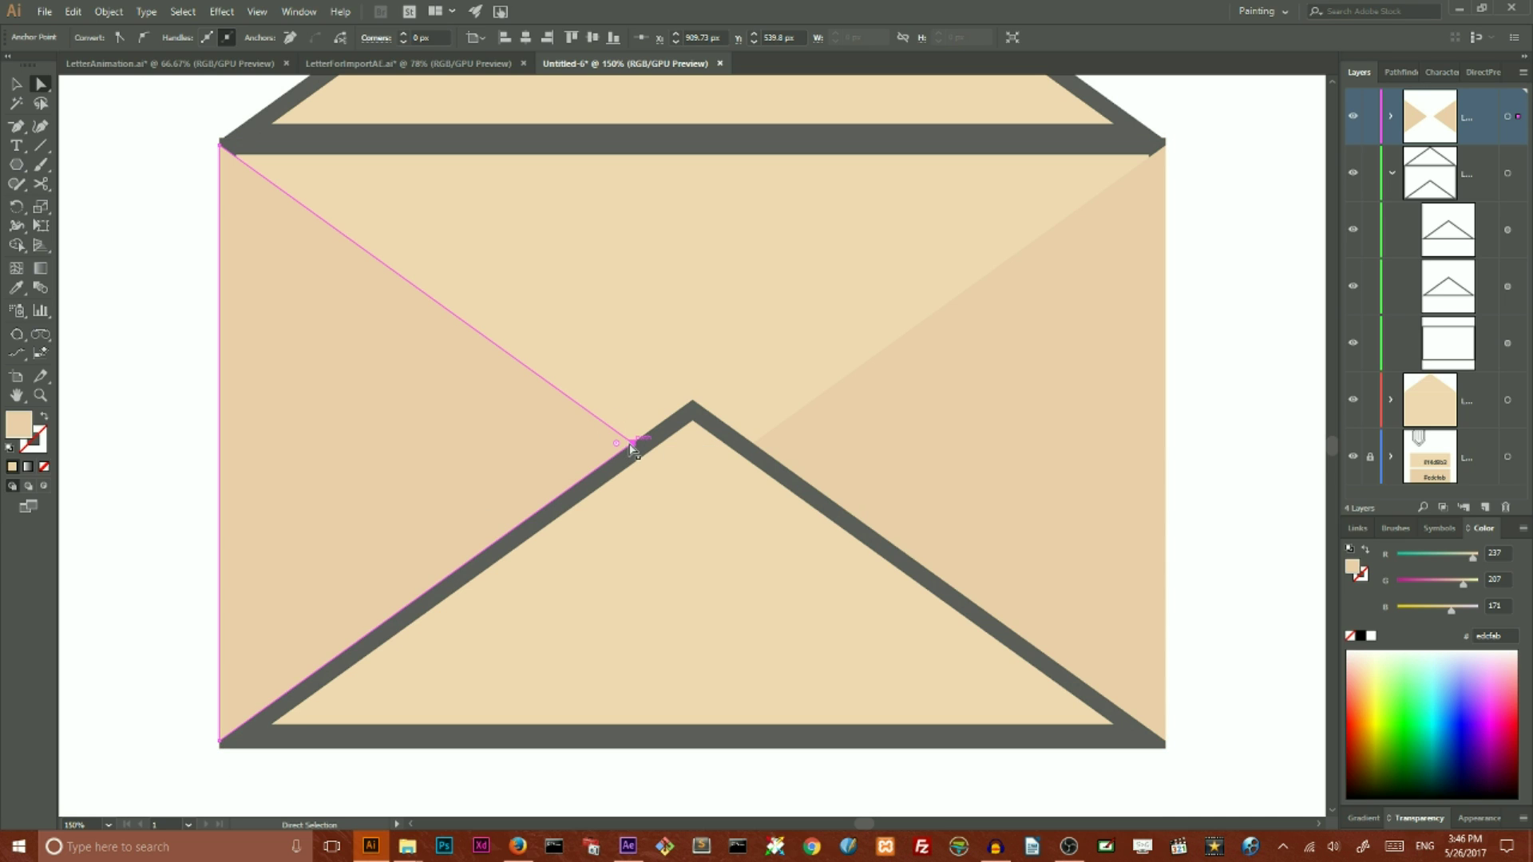
left_click_drag(632, 450, 694, 404)
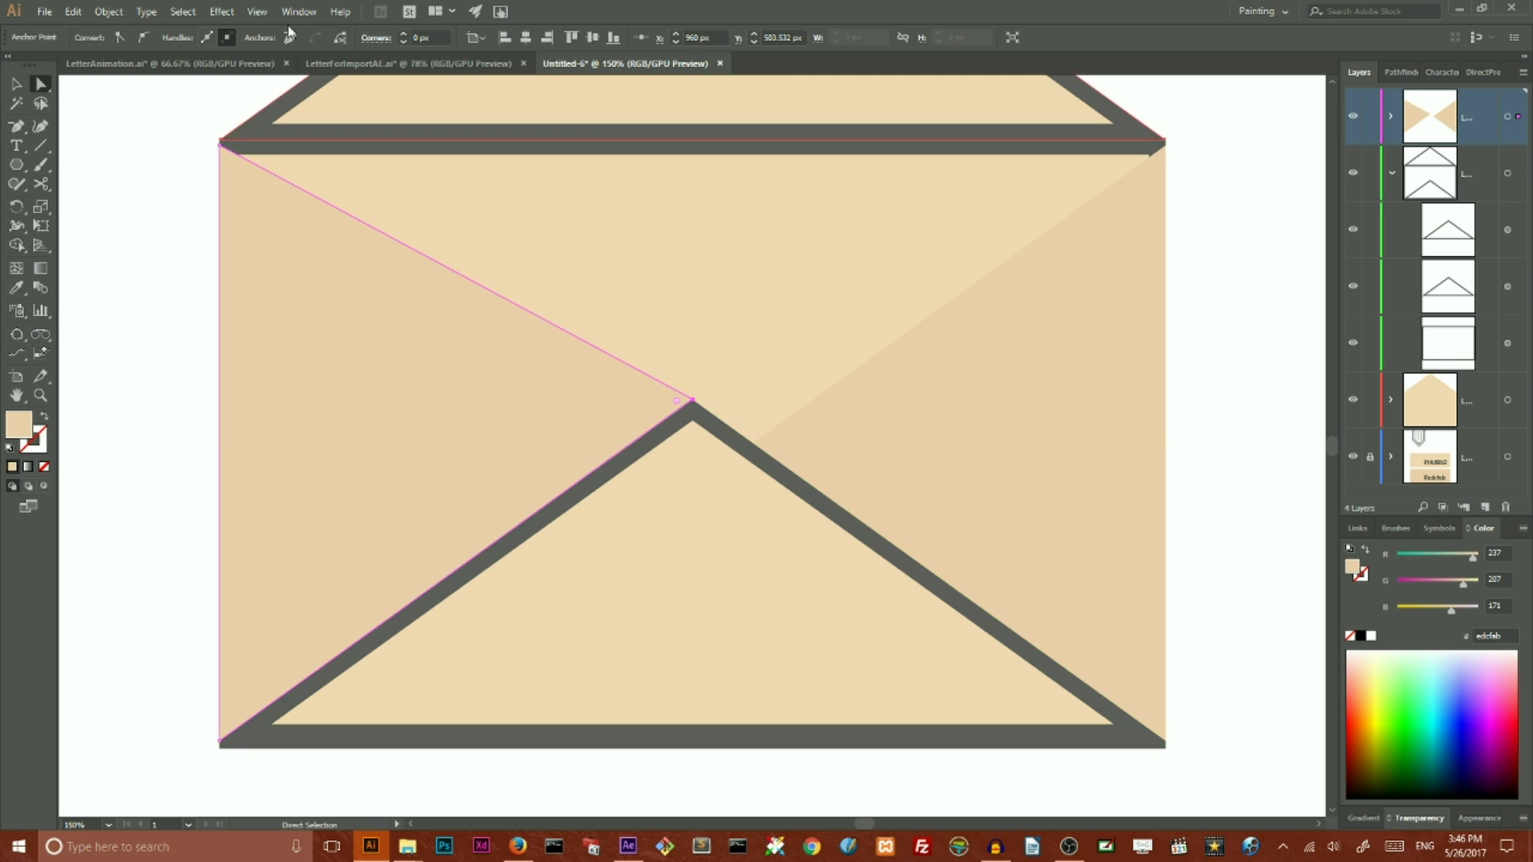
Step: With Smart Guides on, snap the right triangle's inner corner to the centre apex, then select the X outline
left_click(257, 11)
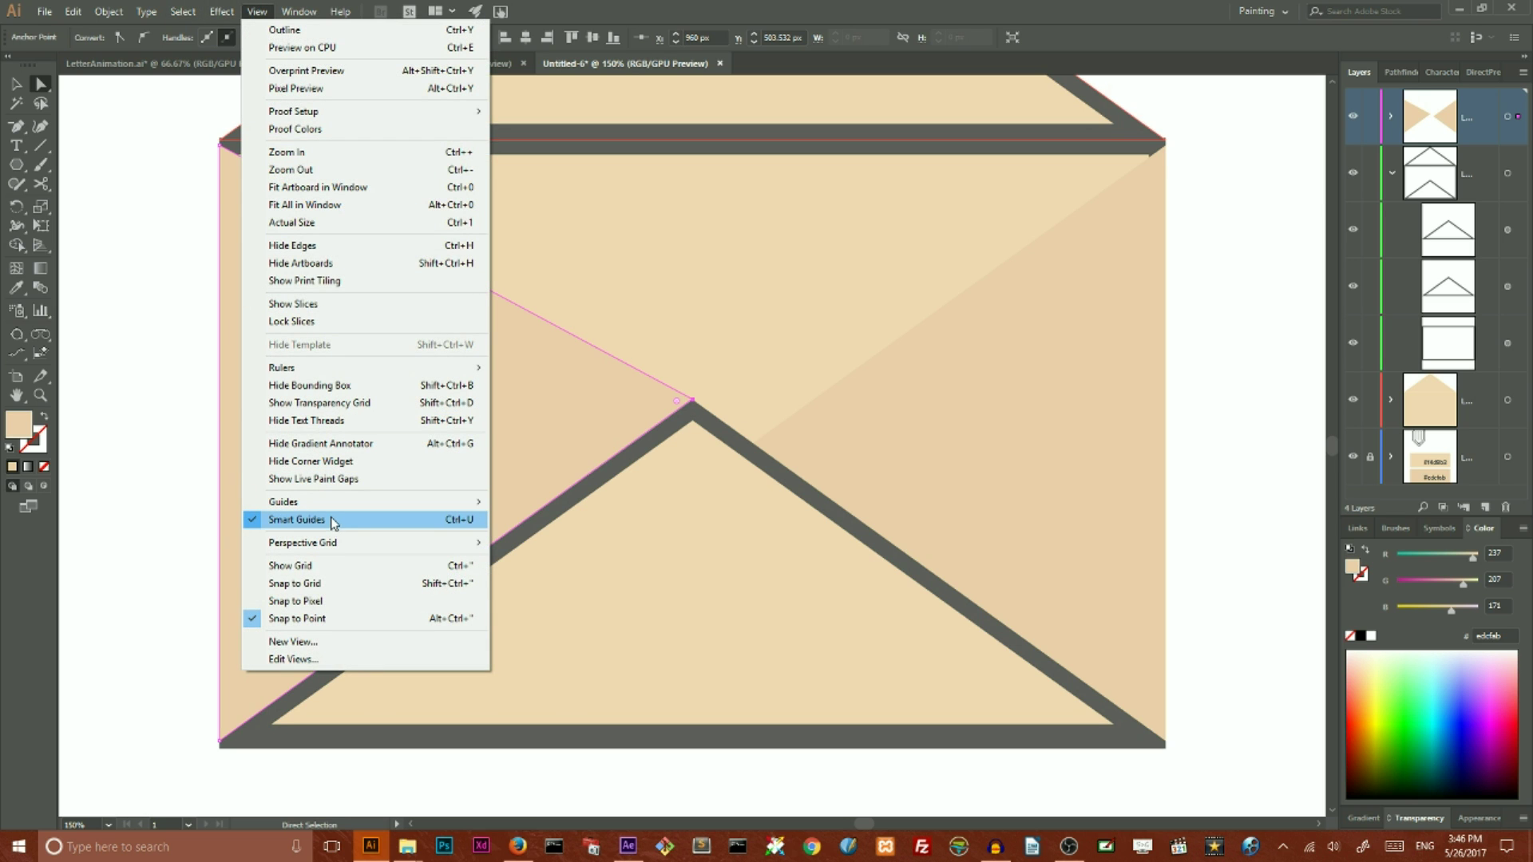
left_click(164, 385)
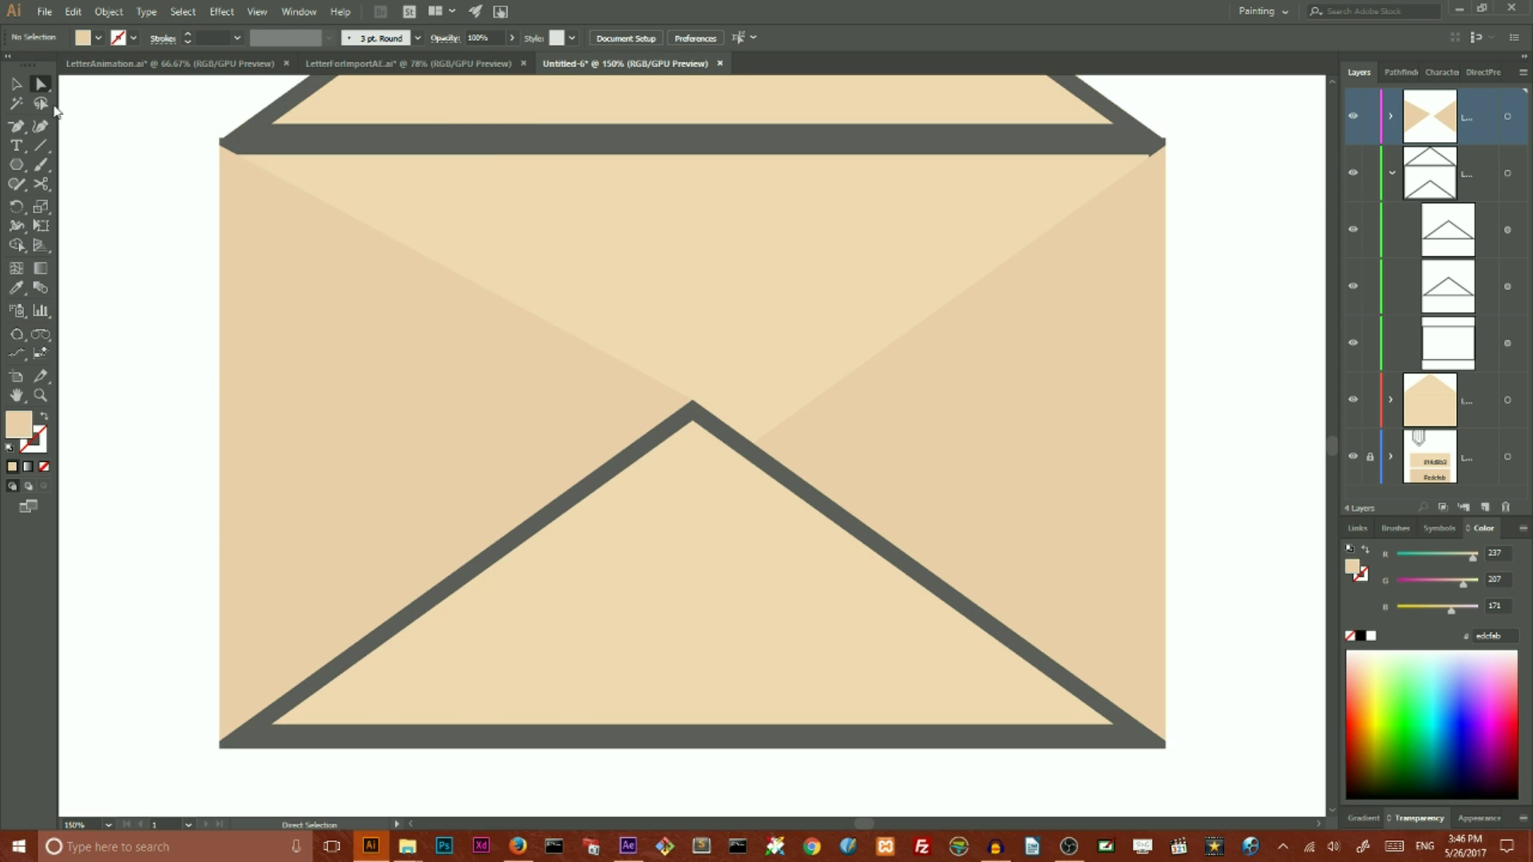
key("ctrl+u")
left_click(754, 443)
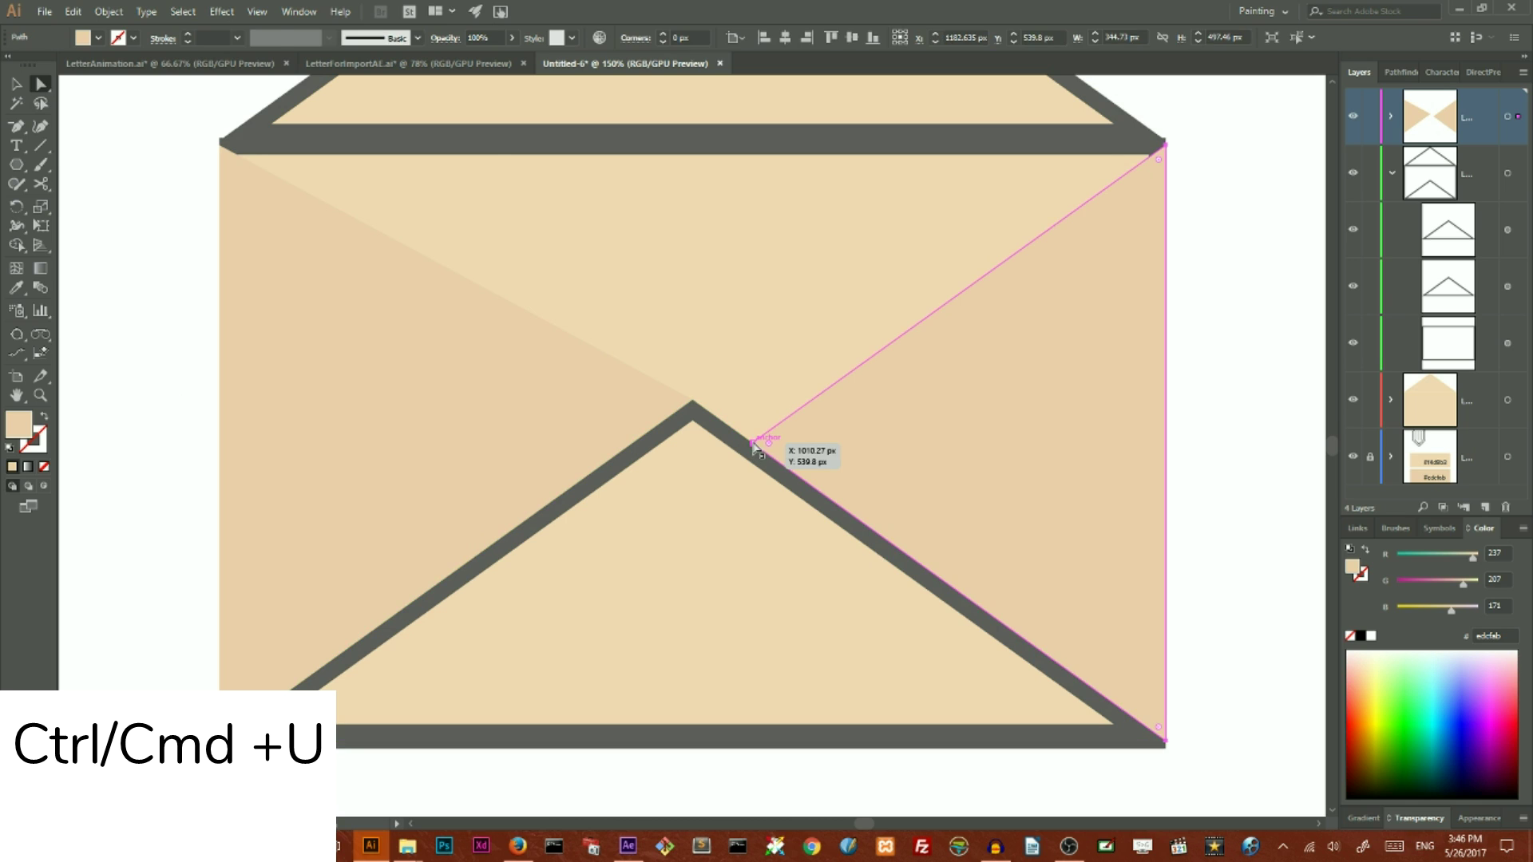
left_click_drag(755, 444, 693, 402)
left_click(160, 292)
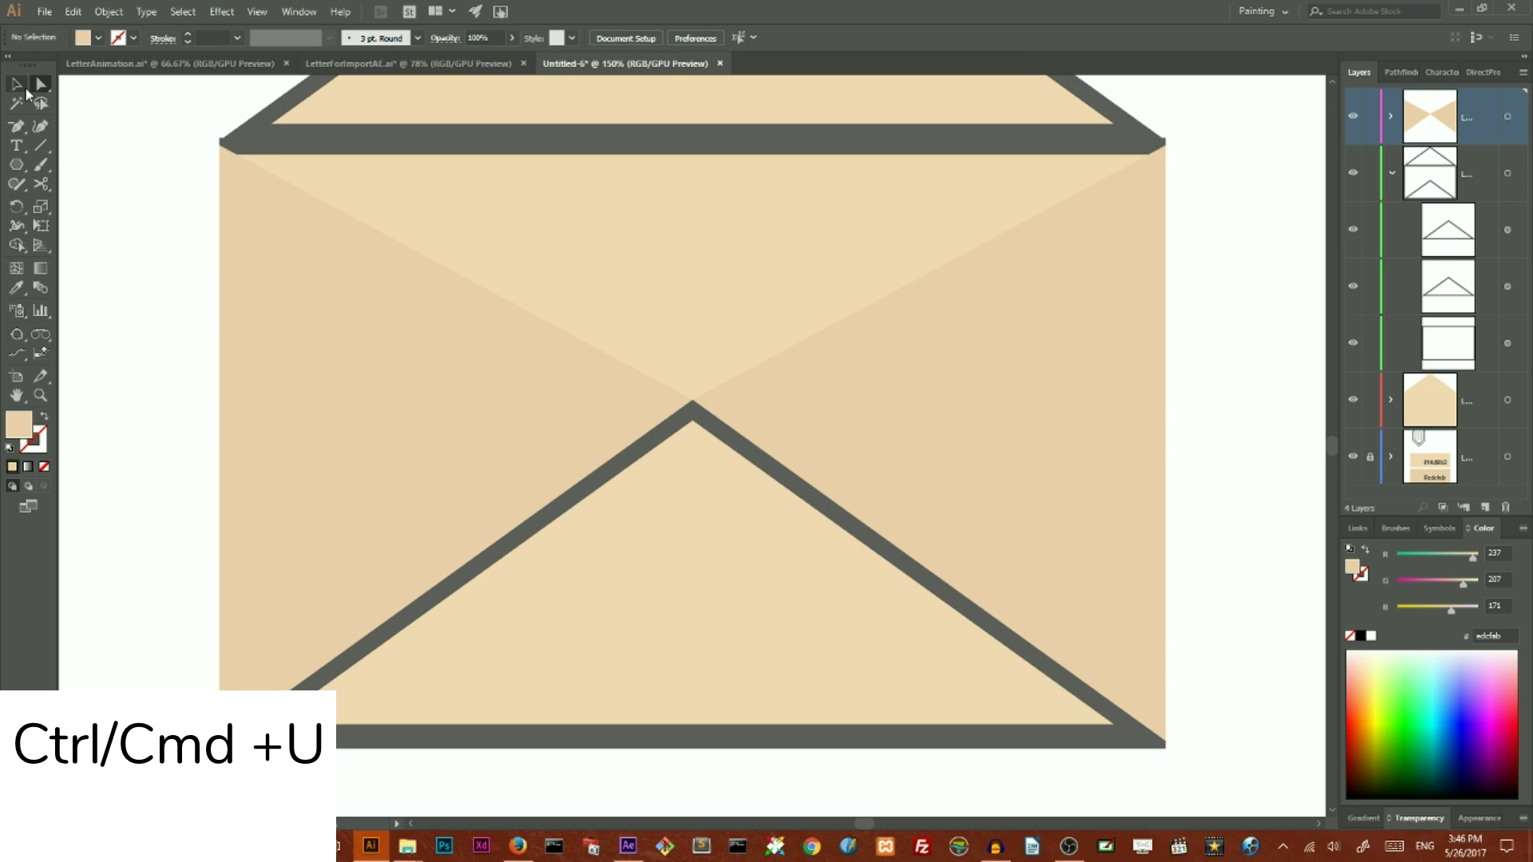
left_click(23, 88)
left_click(447, 342)
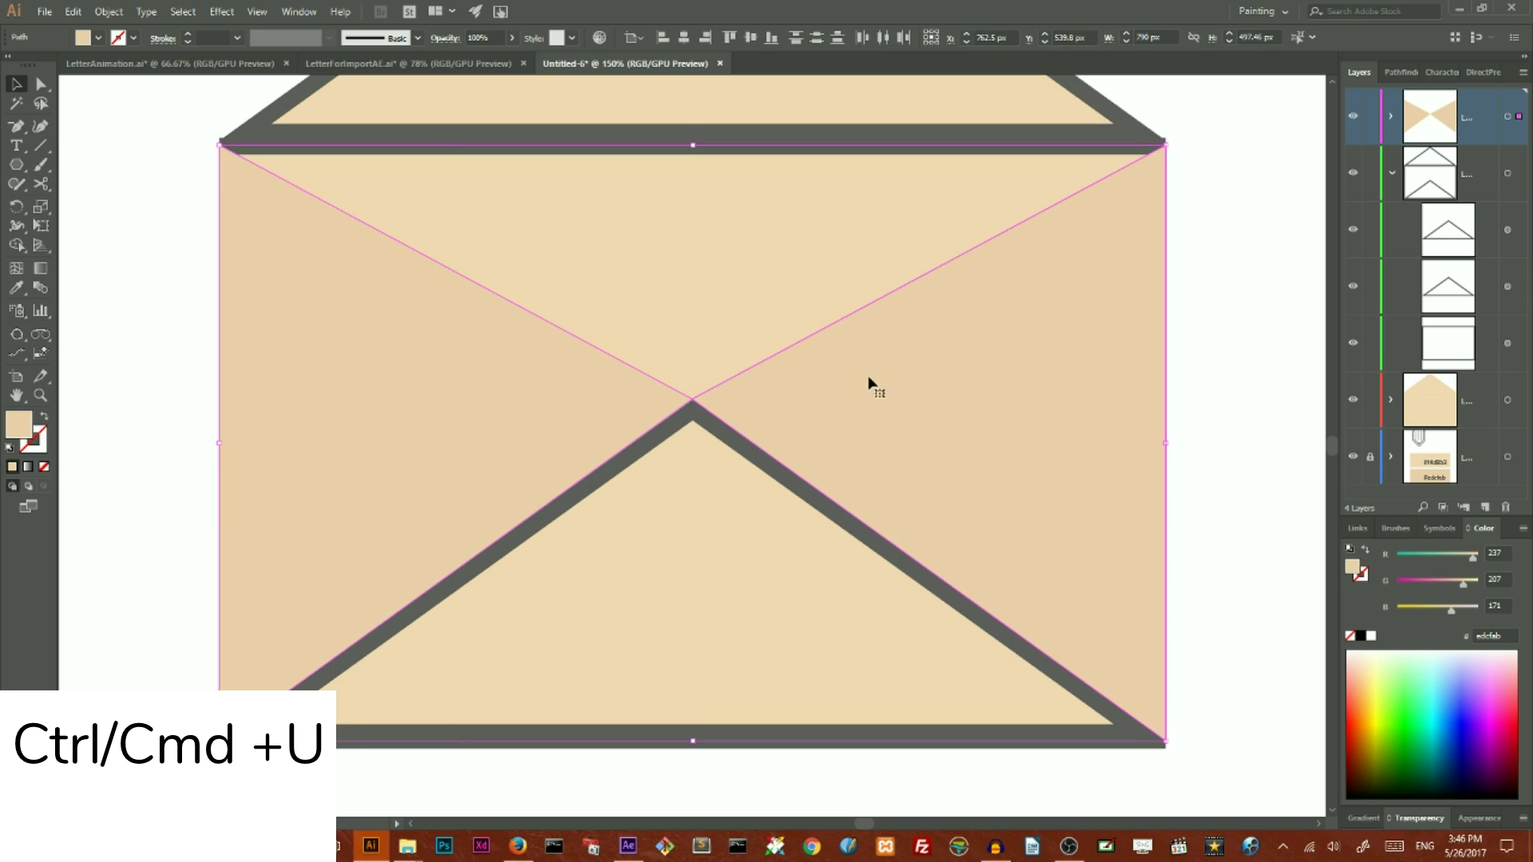
left_click(1393, 174)
Step: Drag the X outline's selection square from the top layer down into the third layer
left_click_drag(1523, 120, 1527, 230)
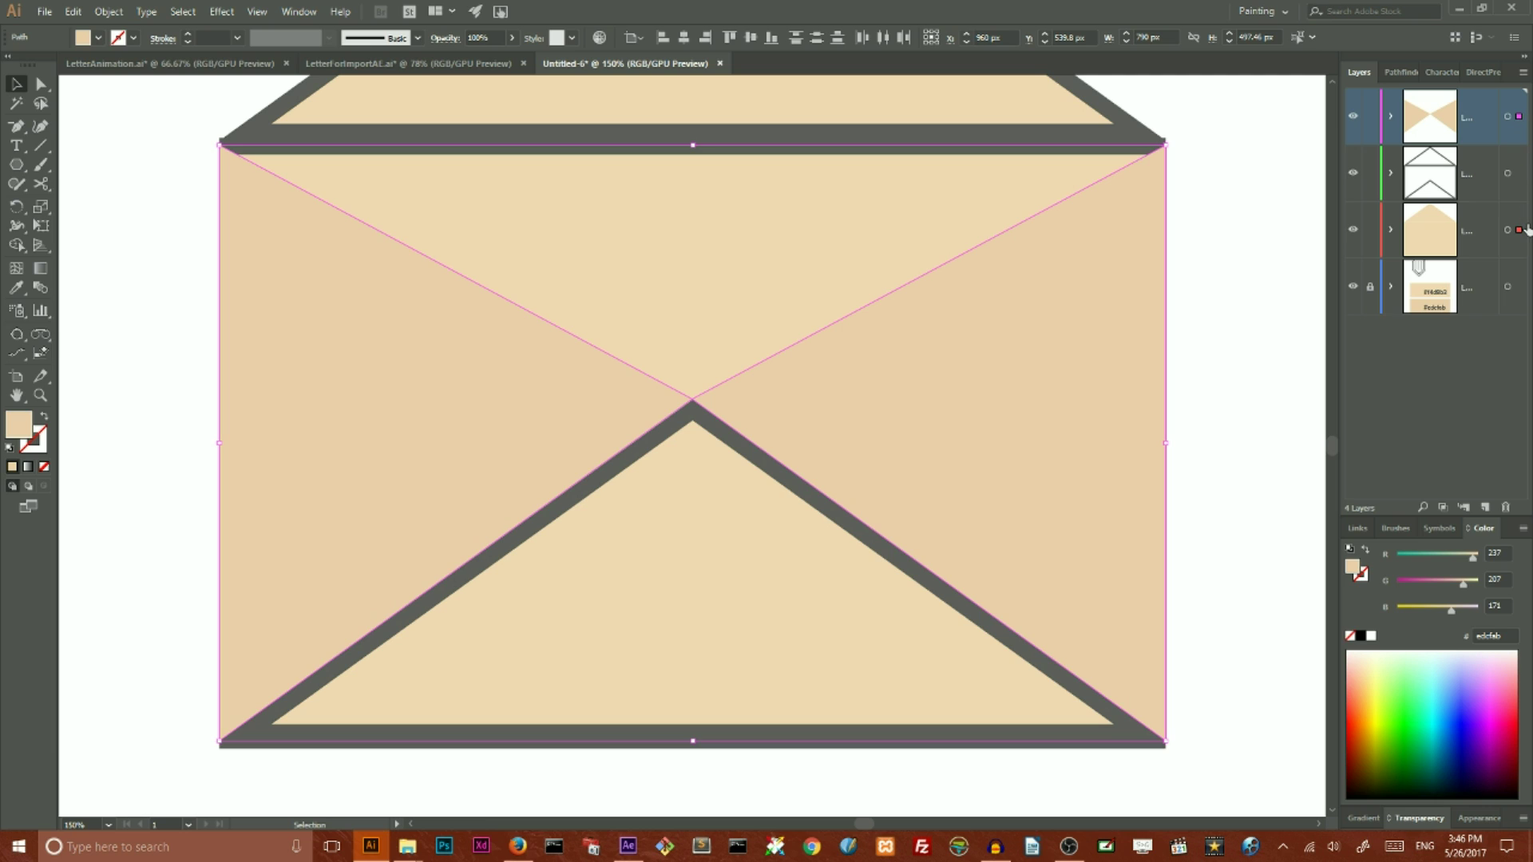
left_click(1393, 230)
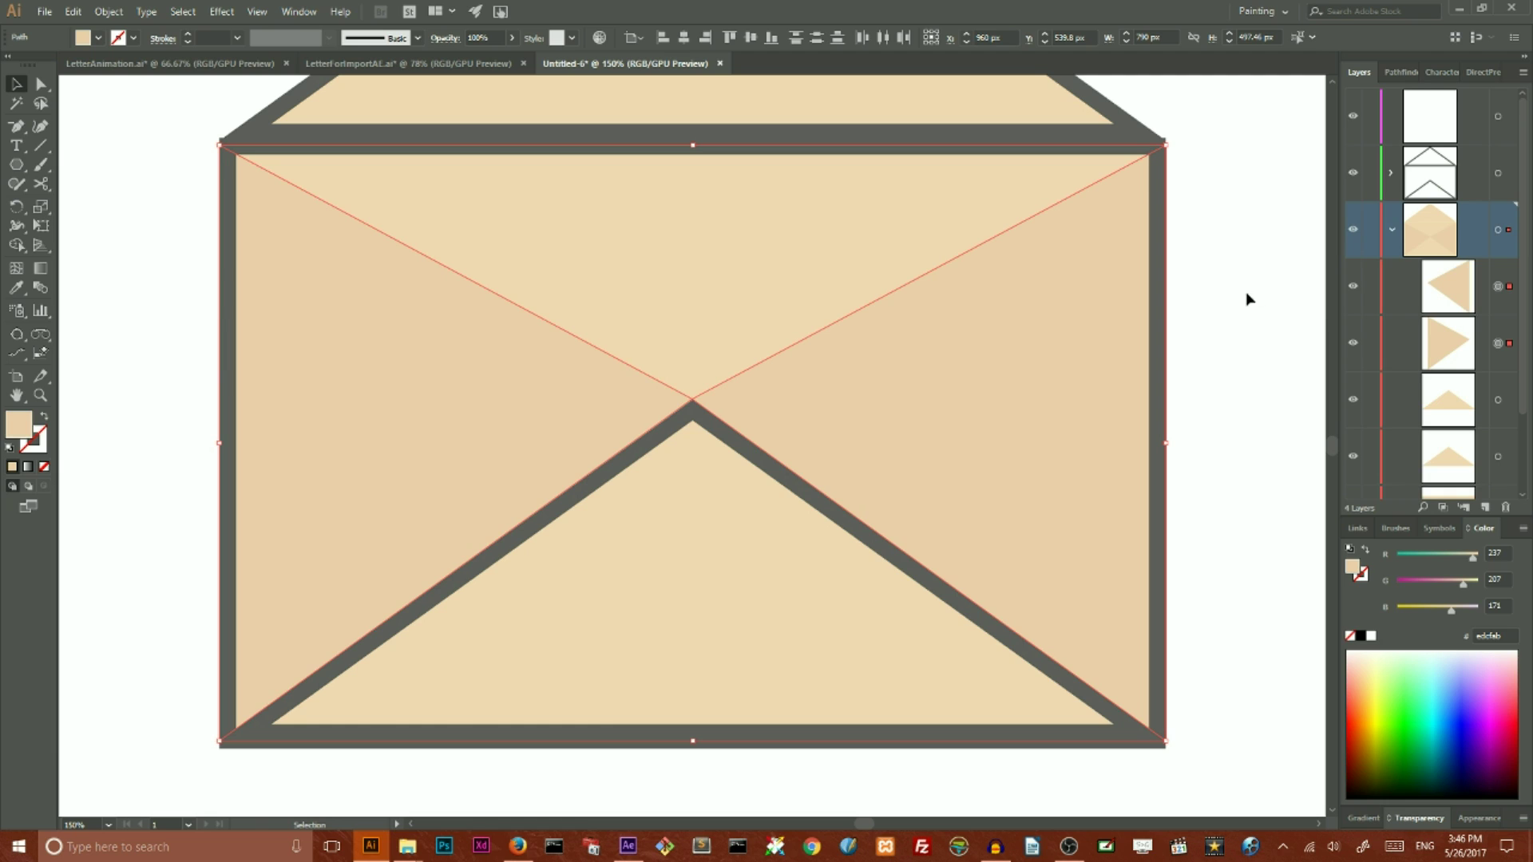
left_click(1392, 231)
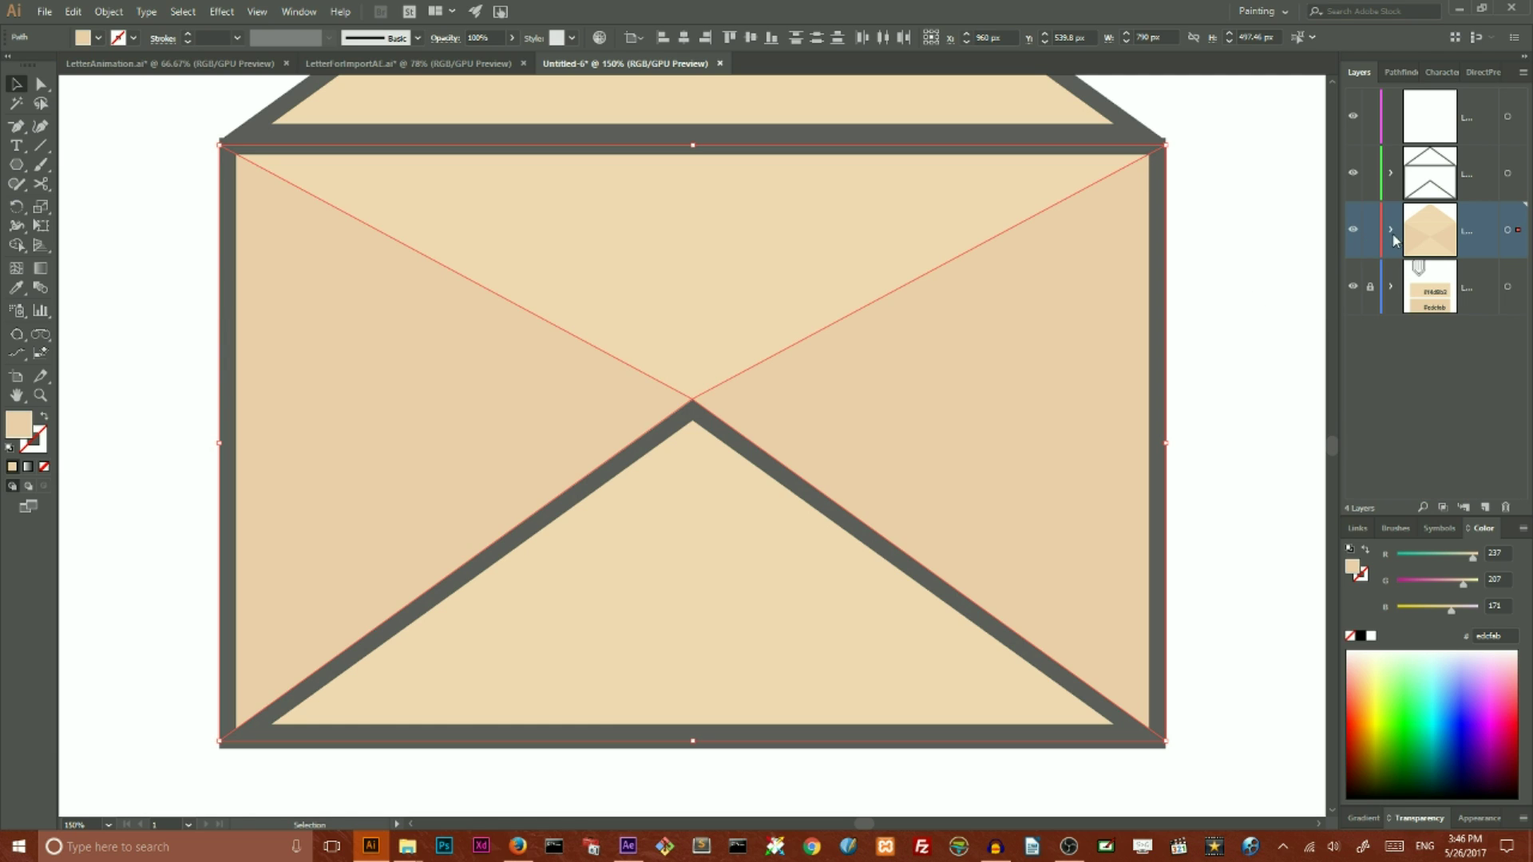
Step: Paste front copies of the side triangles and move them into layer 2
left_click(1392, 233)
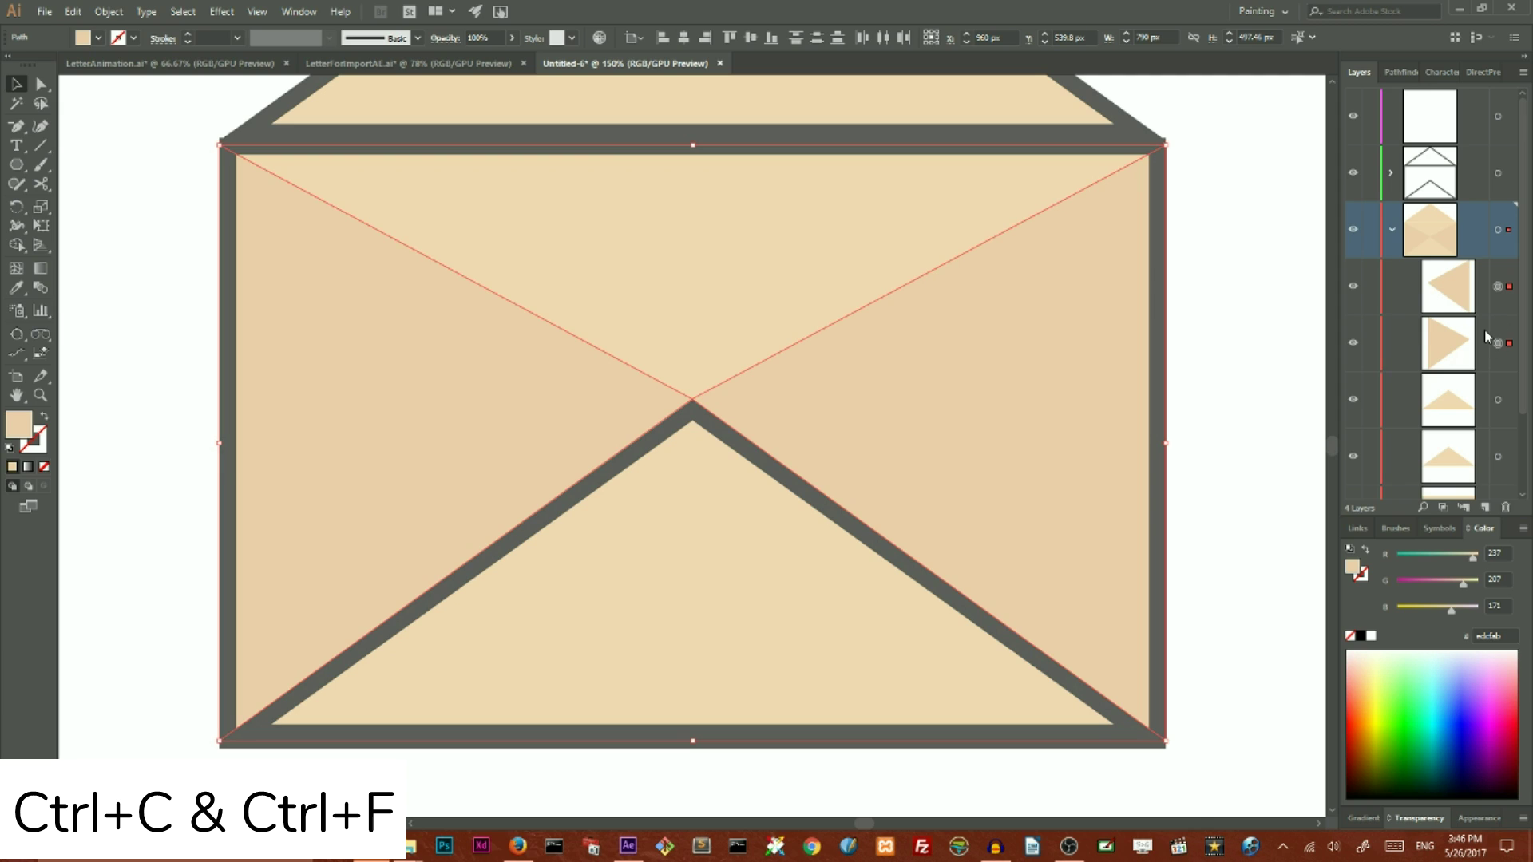
key("ctrl+c")
key("ctrl+f")
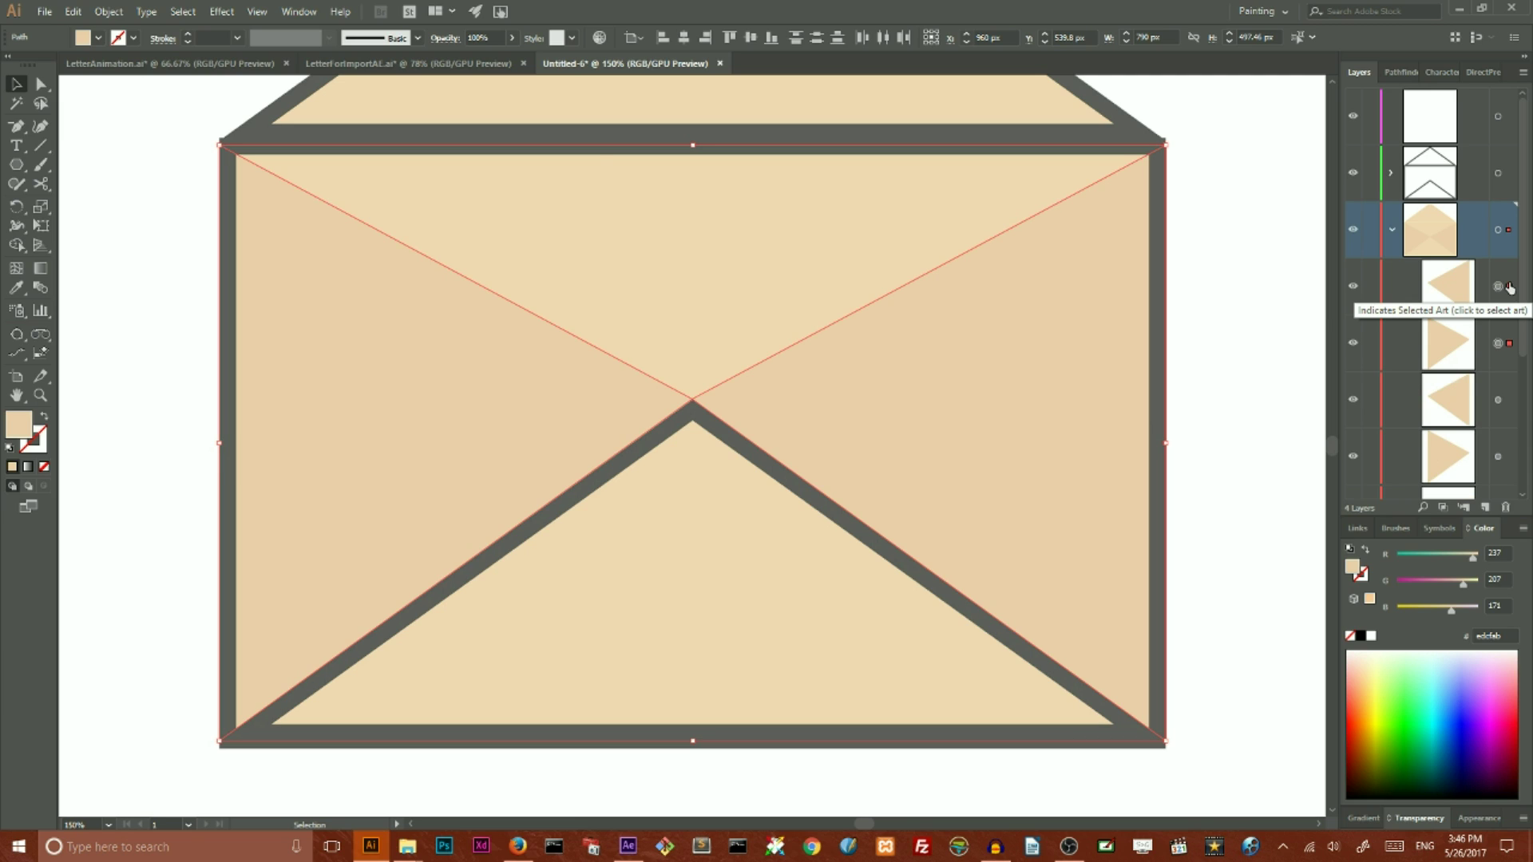
key("super+plus")
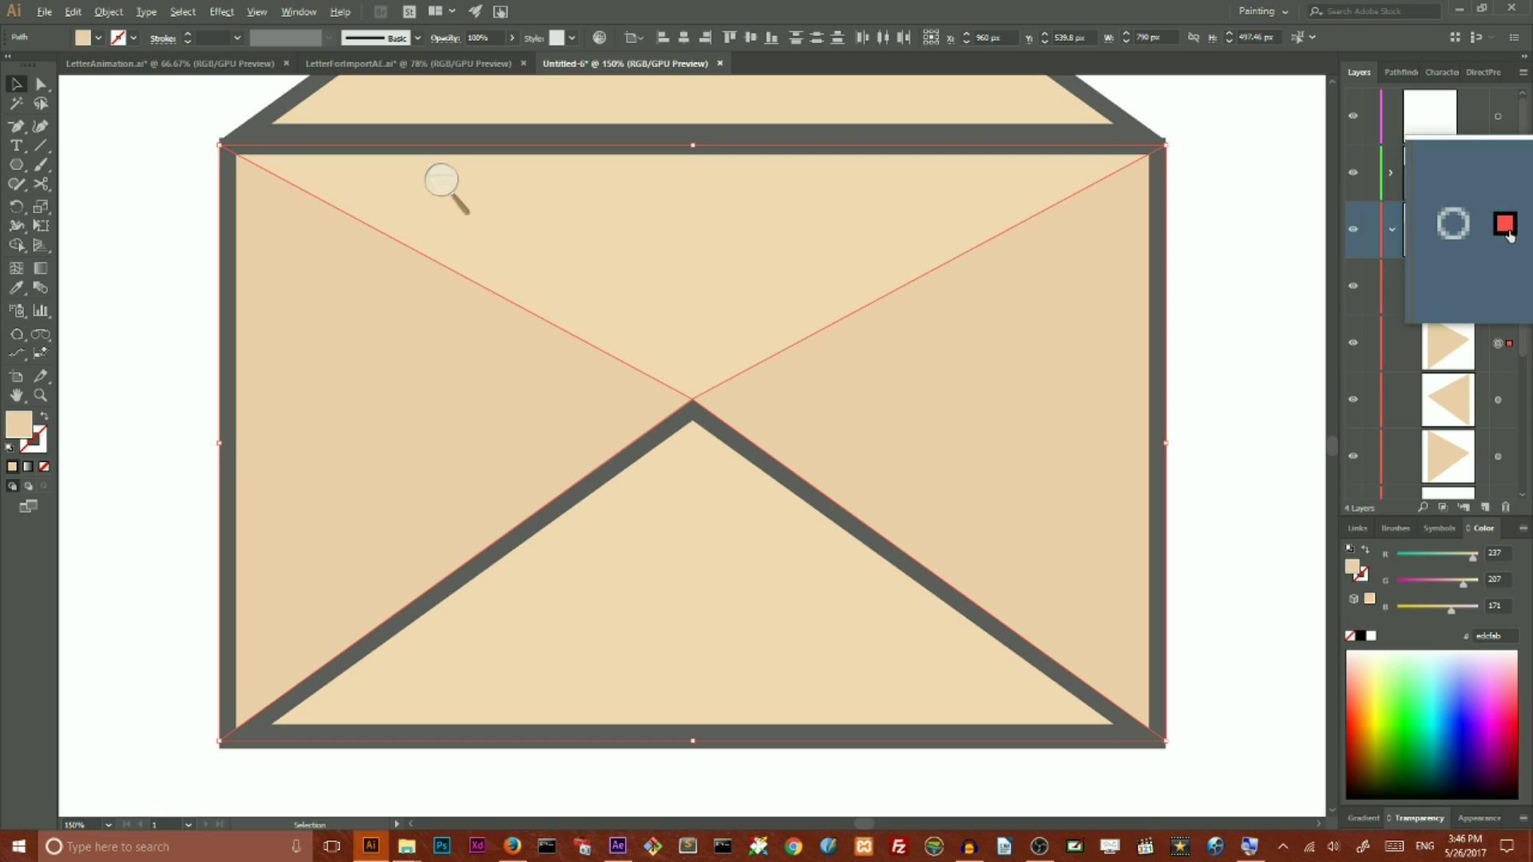
key("super+Escape")
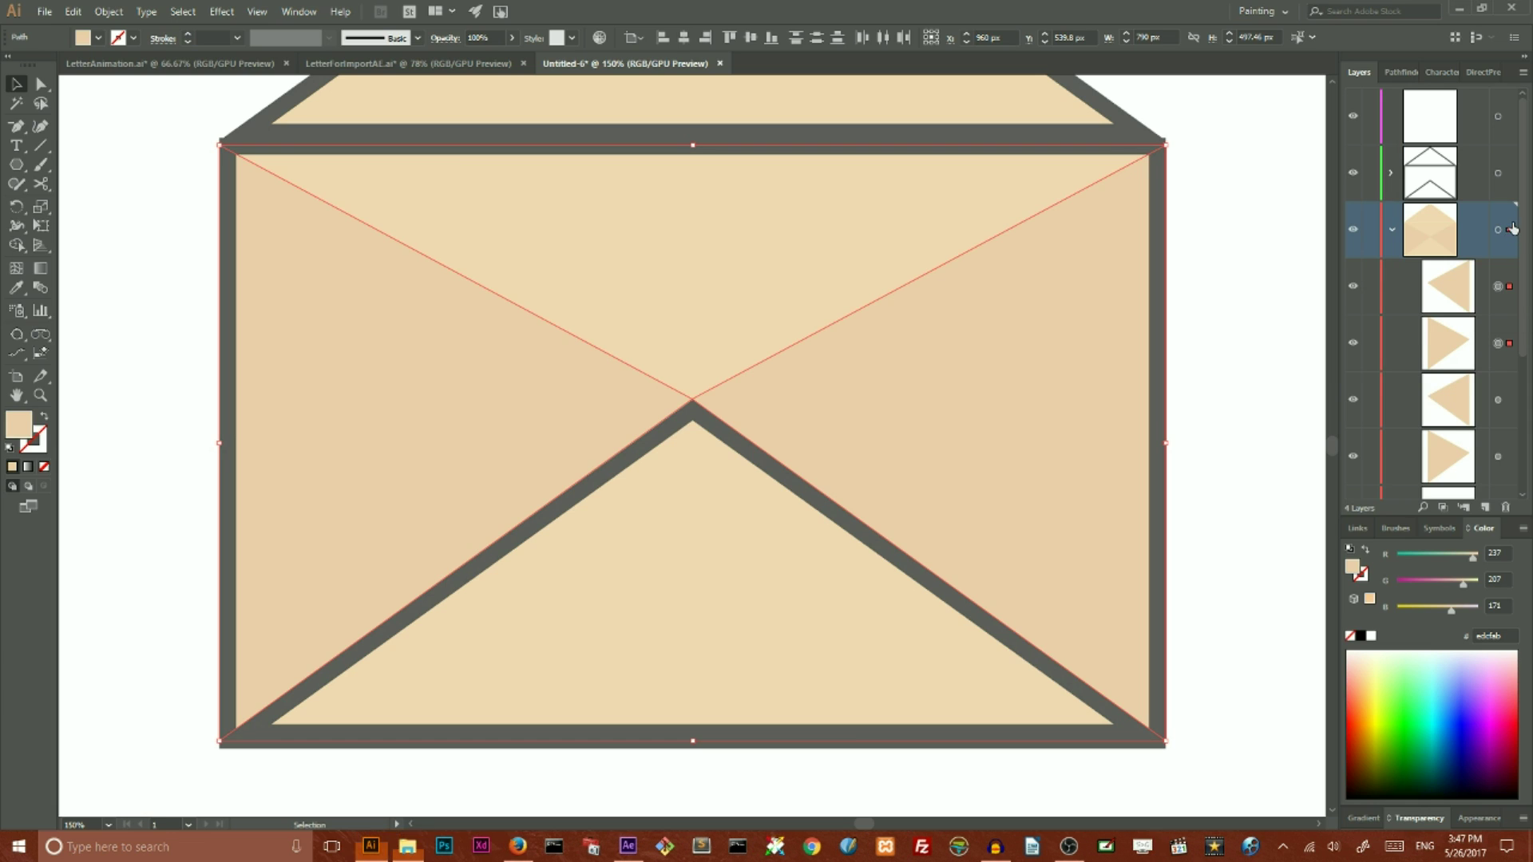
left_click_drag(1518, 180, 1518, 181)
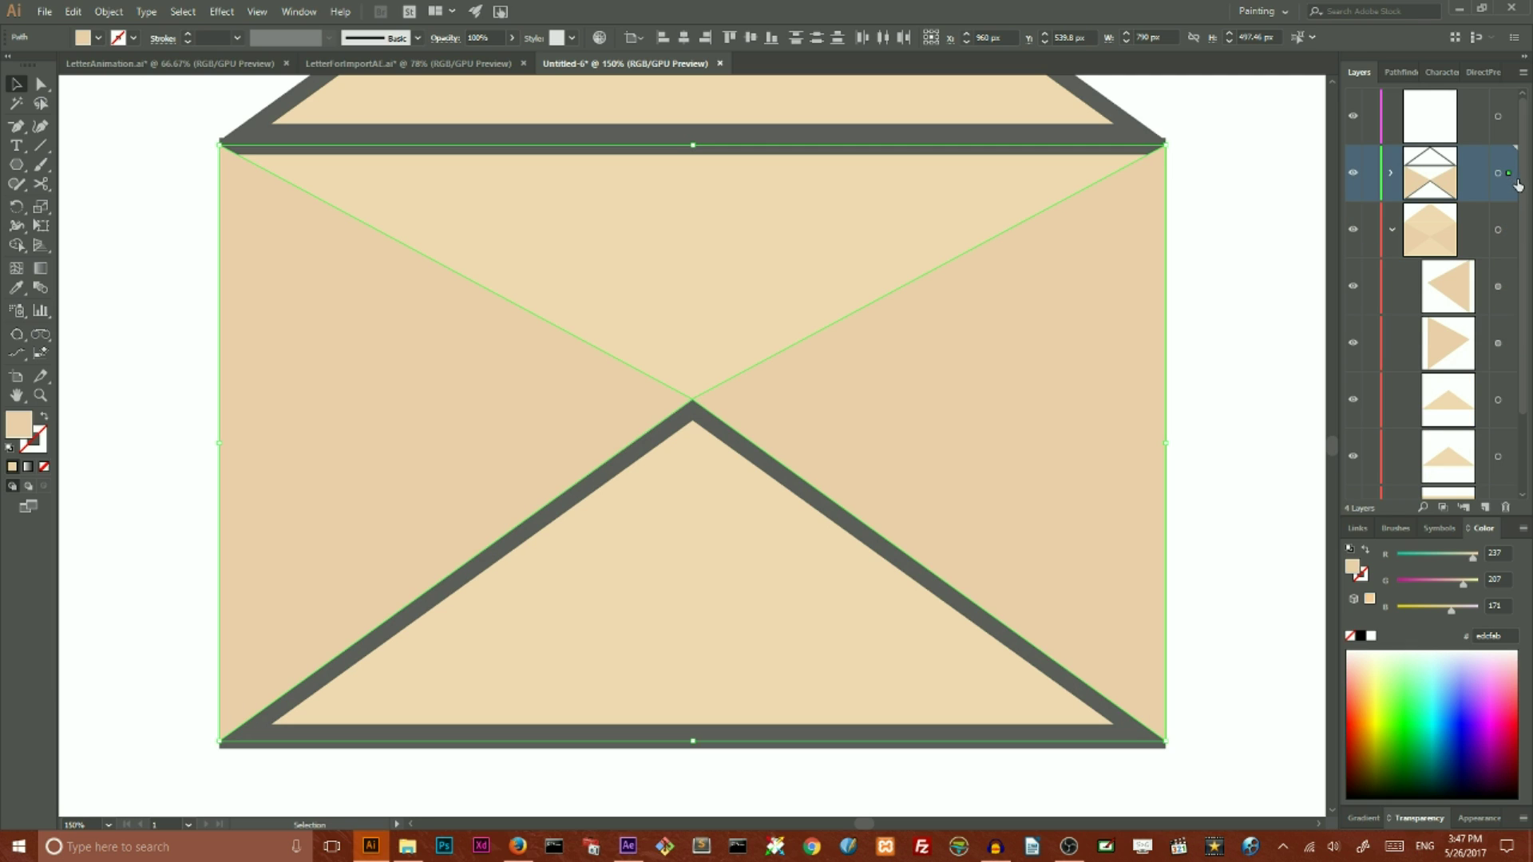
Step: Eyedropper the flap's grey 14 pt stroke onto the copies, then view at 100%
left_click(16, 288)
scroll(134, 243, "up", 2)
scroll(134, 244, "up", 2)
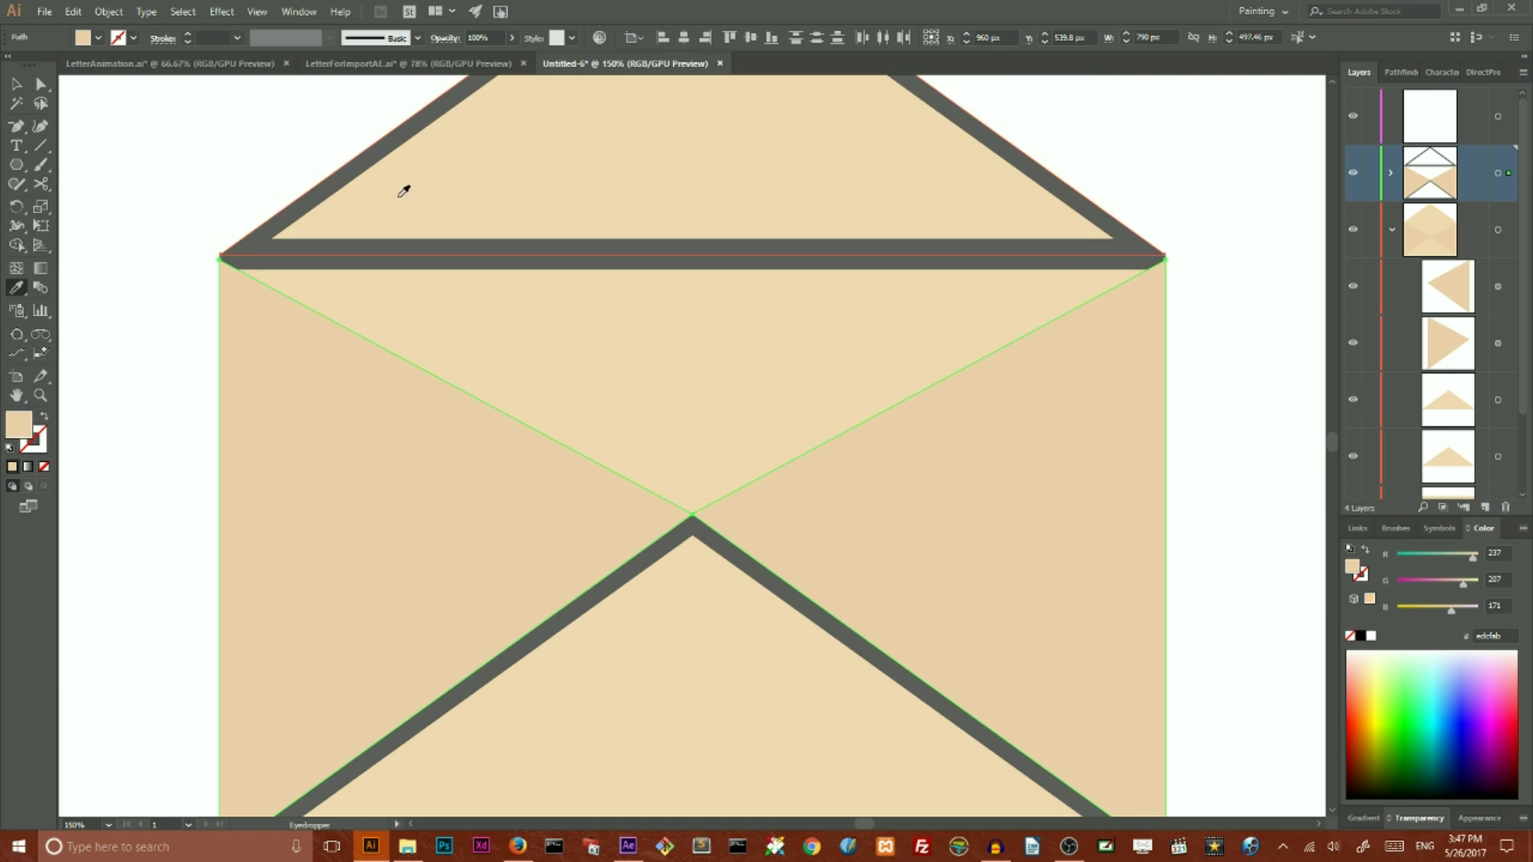
left_click(349, 176)
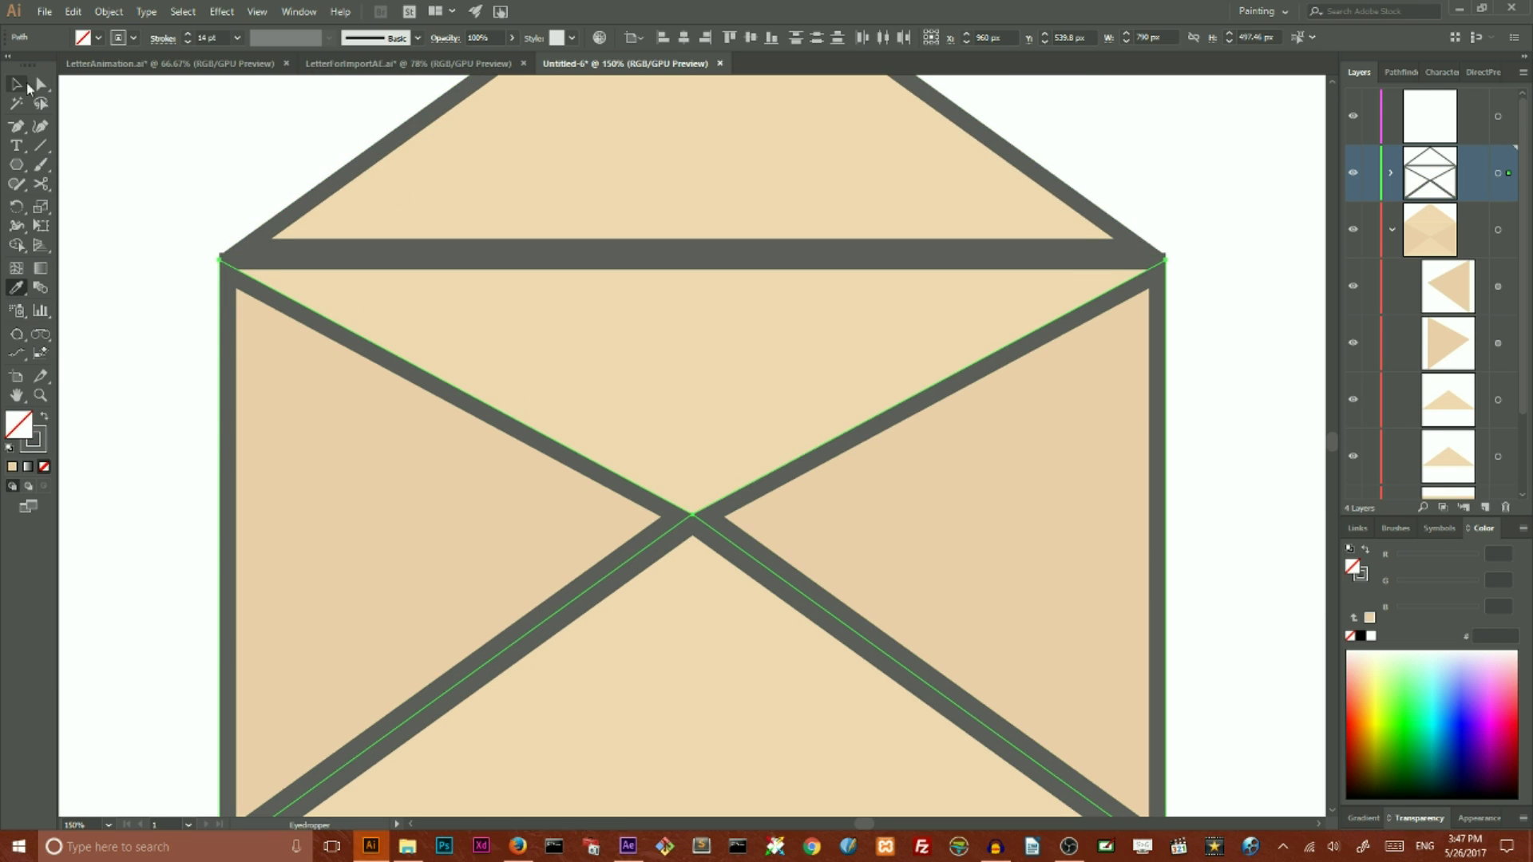
left_click(18, 84)
left_click(136, 258)
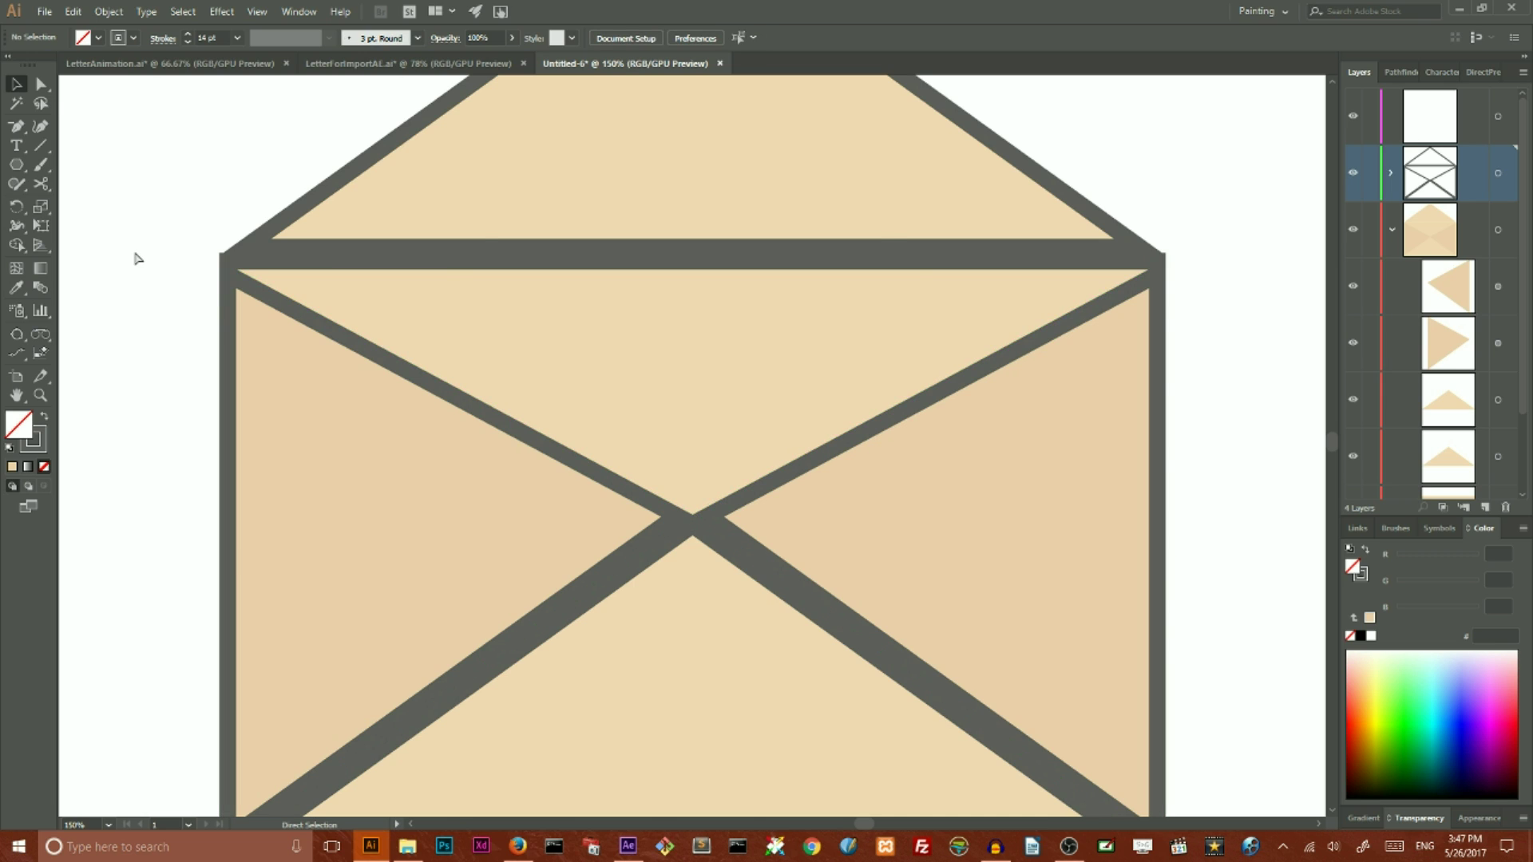
key("ctrl+0")
key("ctrl+1")
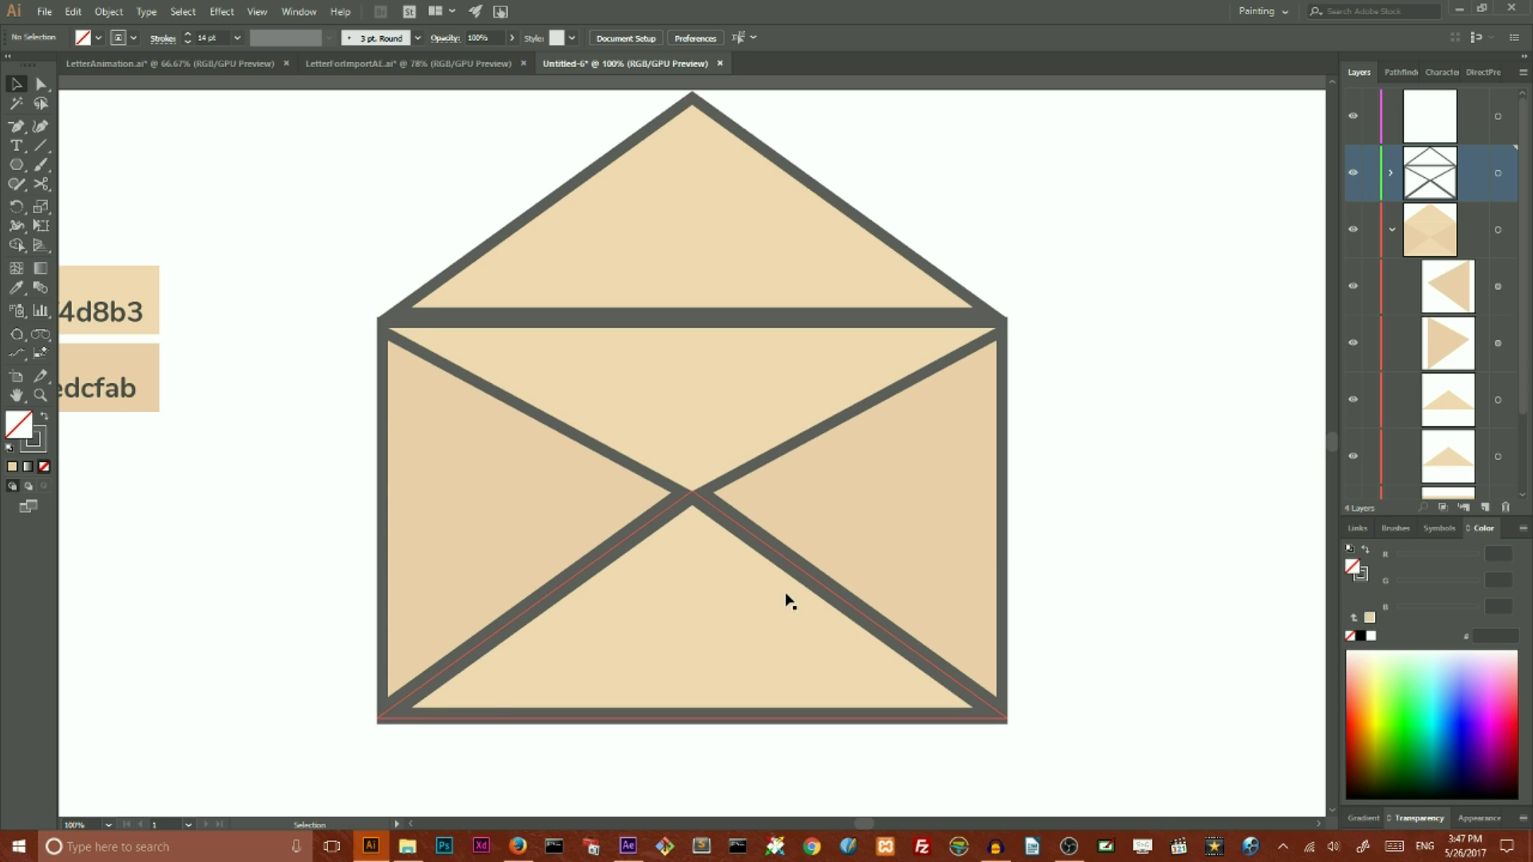
Step: Target both side-flap outline triangles in layer 2 and paste copies in front
left_click(1392, 230)
left_click(1391, 174)
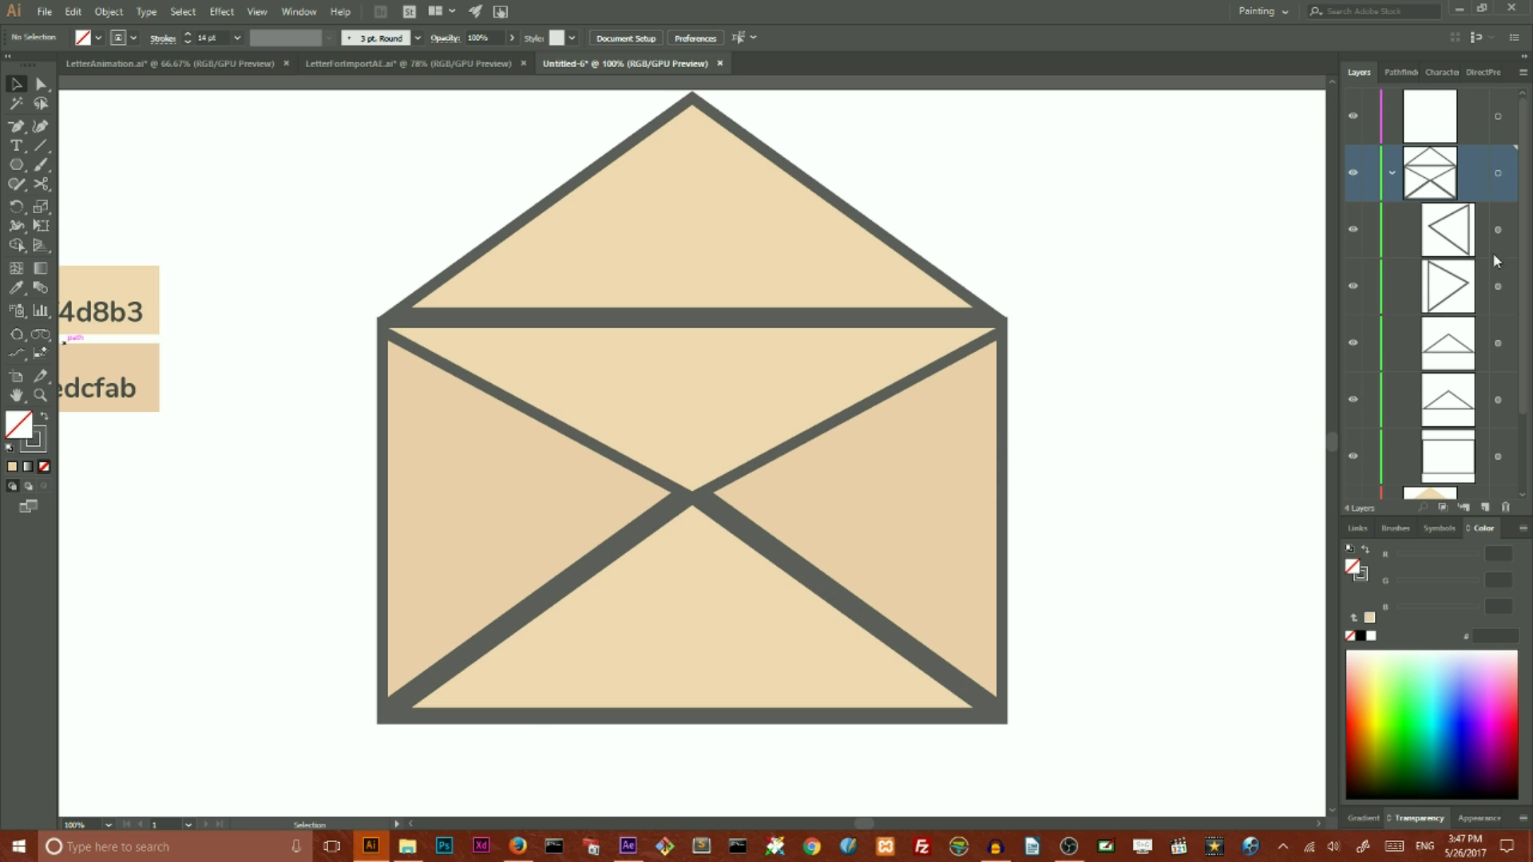
left_click(1498, 286)
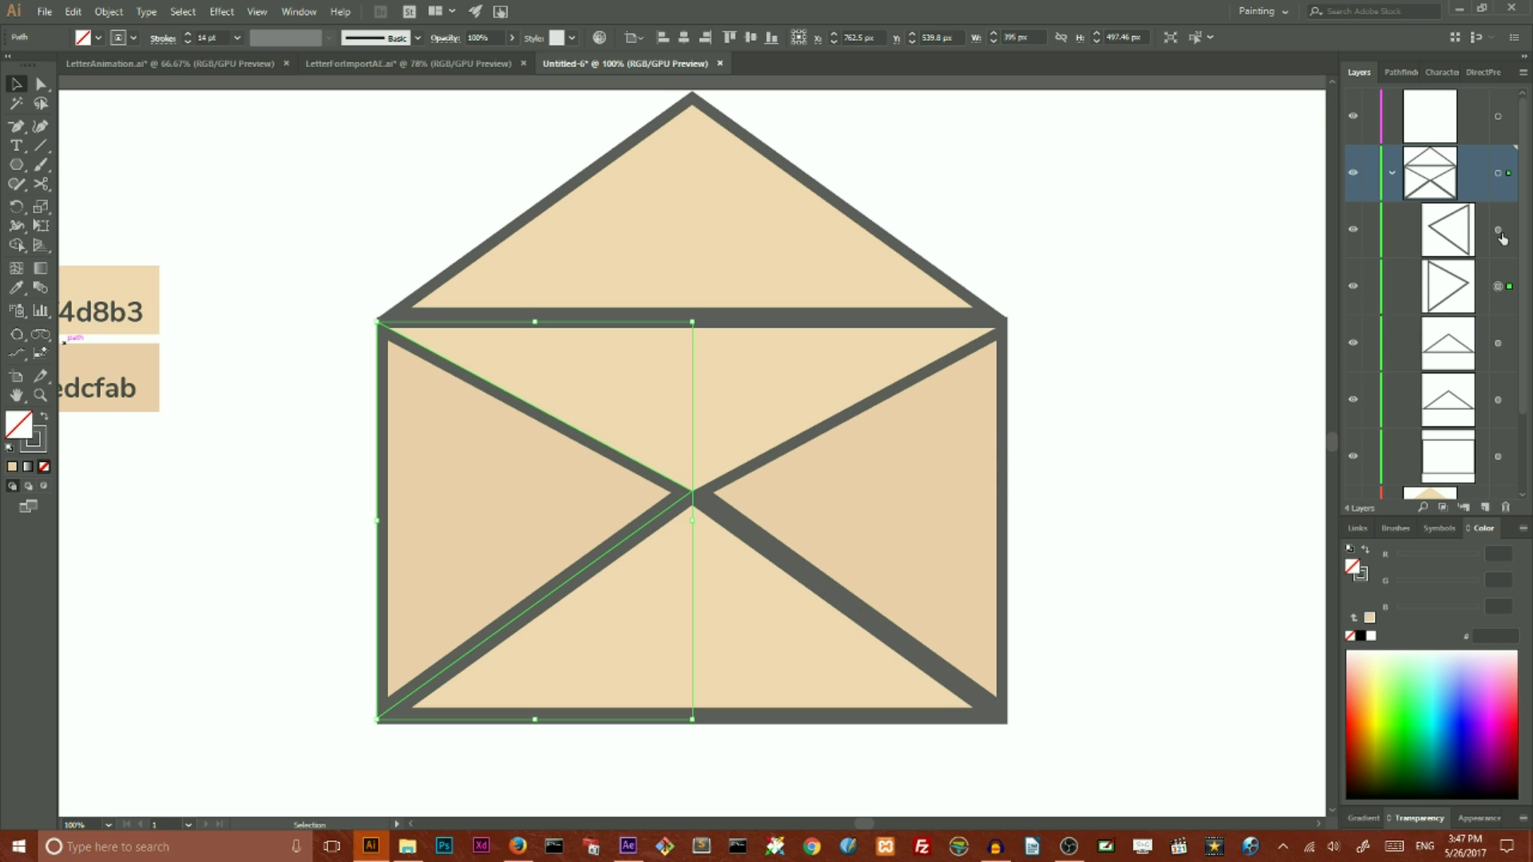
left_click(1499, 233, "shift")
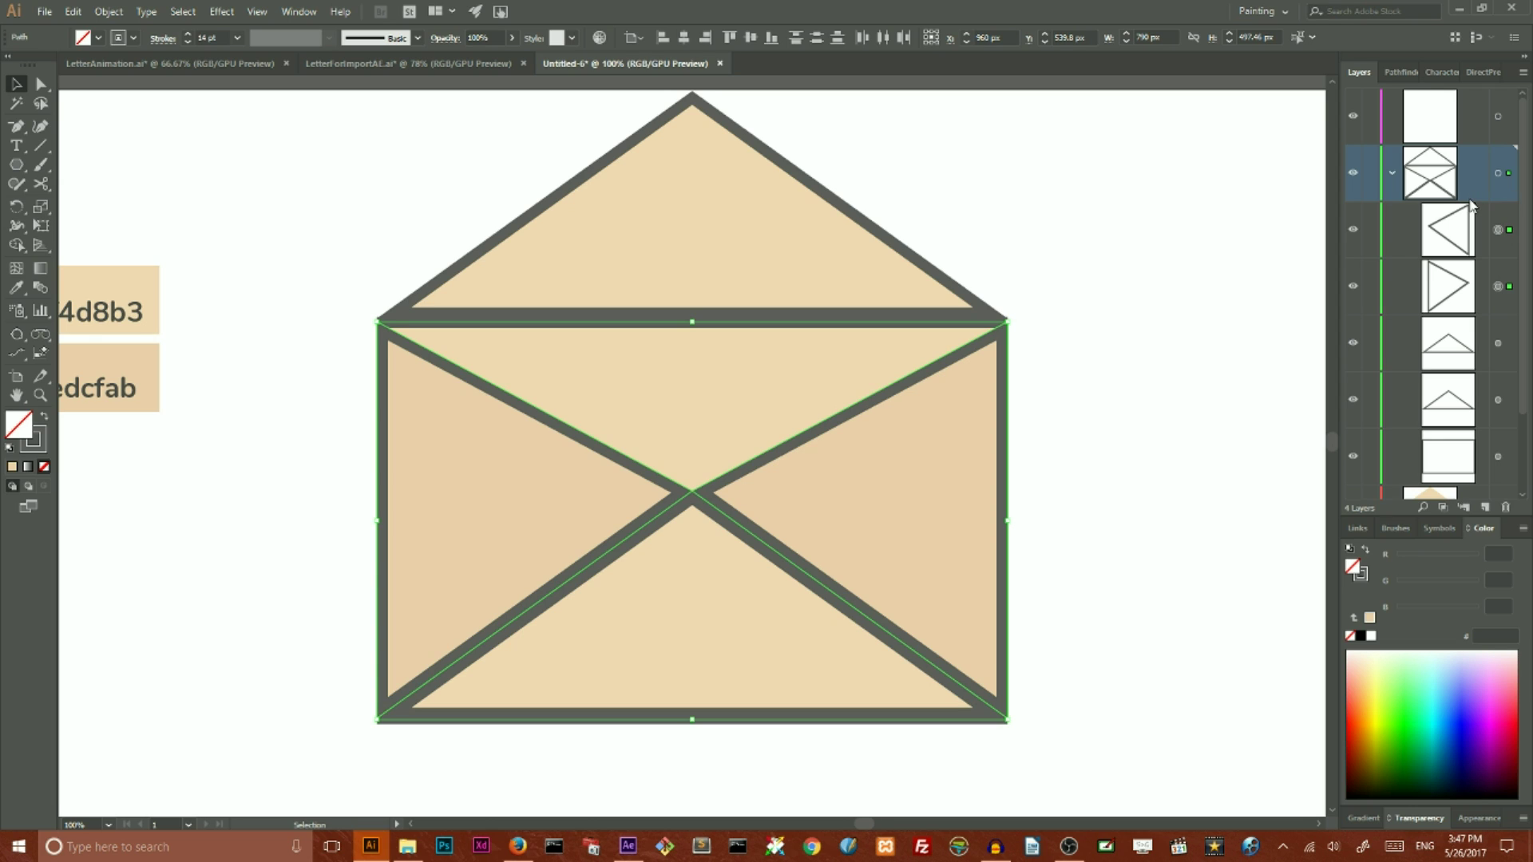
key("ctrl+c")
key("ctrl+f")
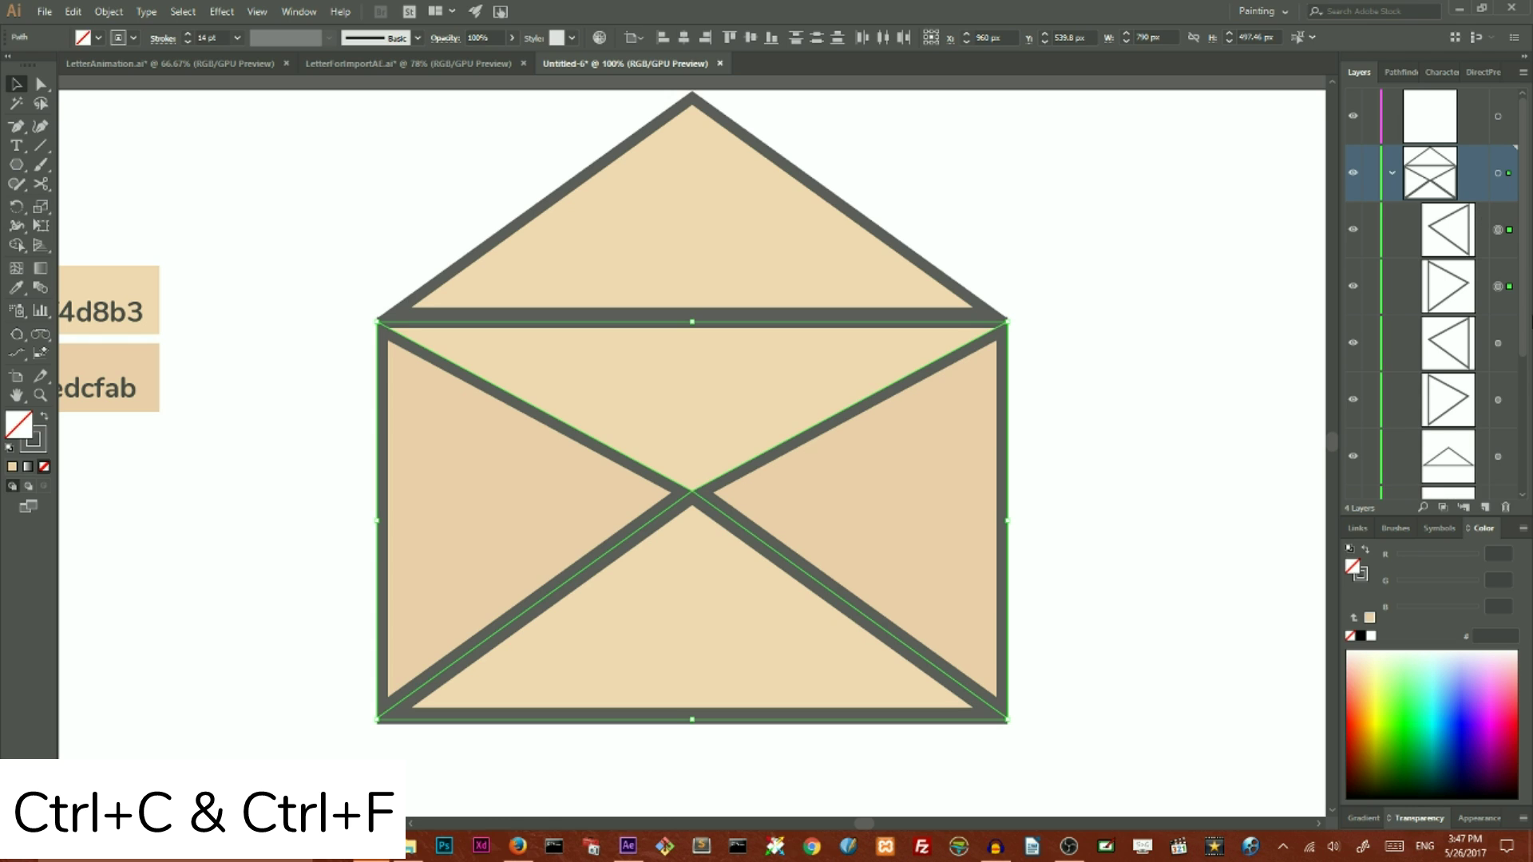
scroll(1402, 322, "down", 3)
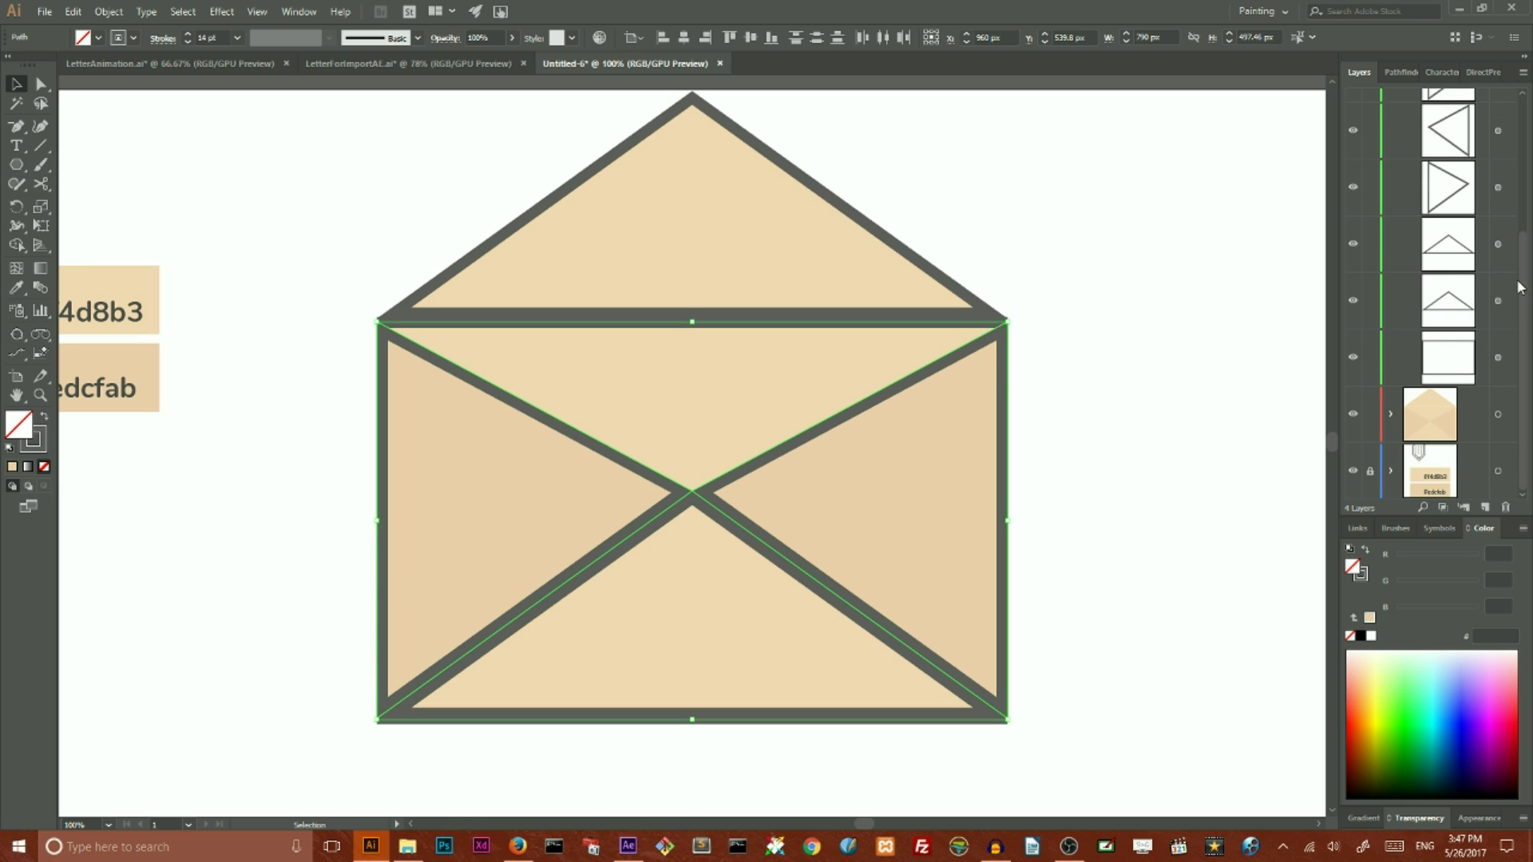
scroll(1520, 286, "down", 1)
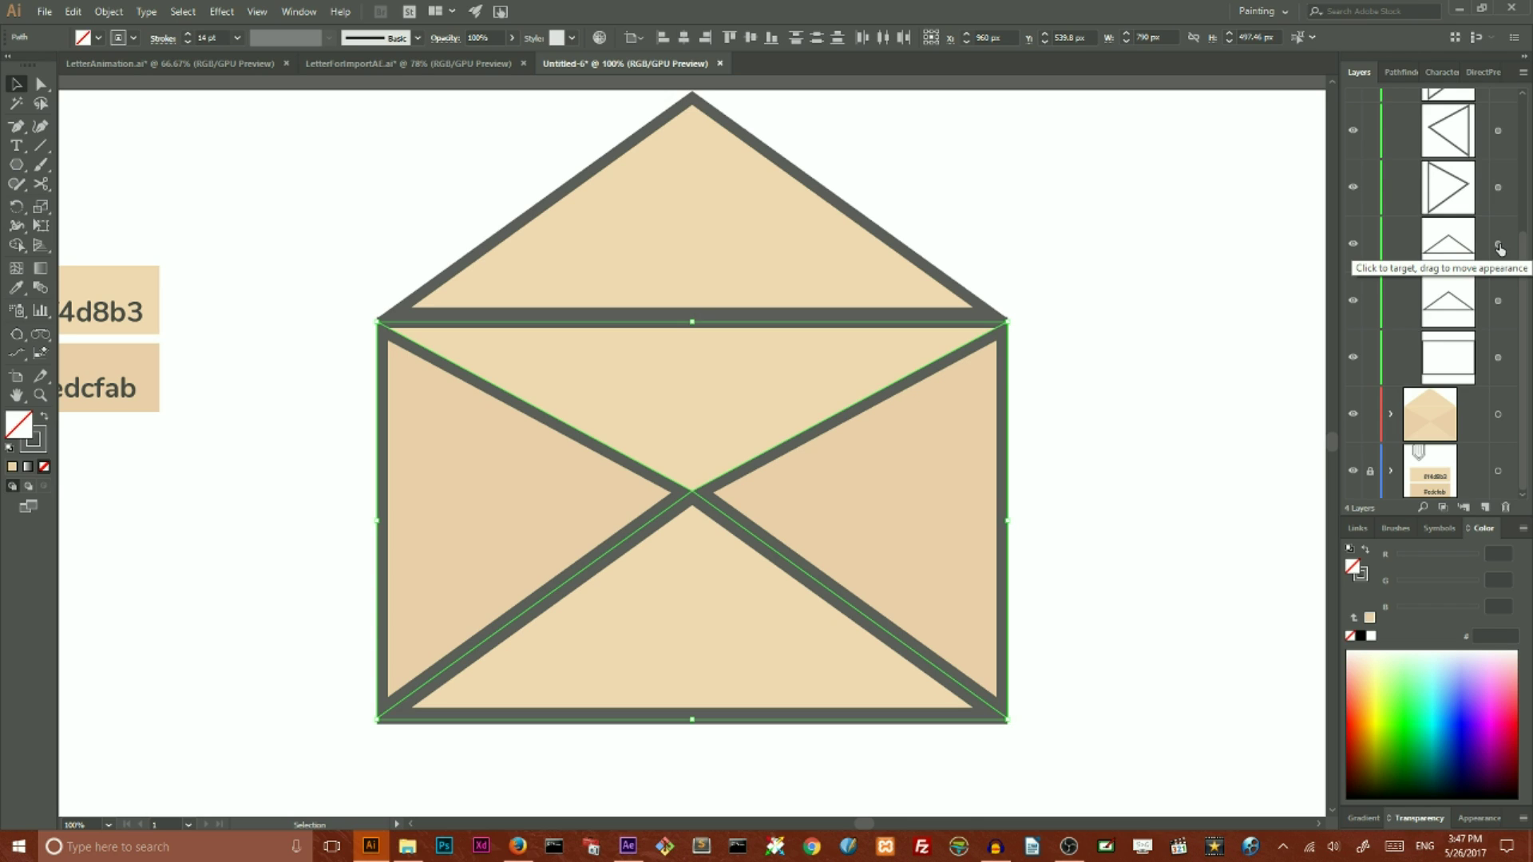
Step: Merge the outline triangle regions into one shape with the Shape Builder tool
left_click(1499, 247)
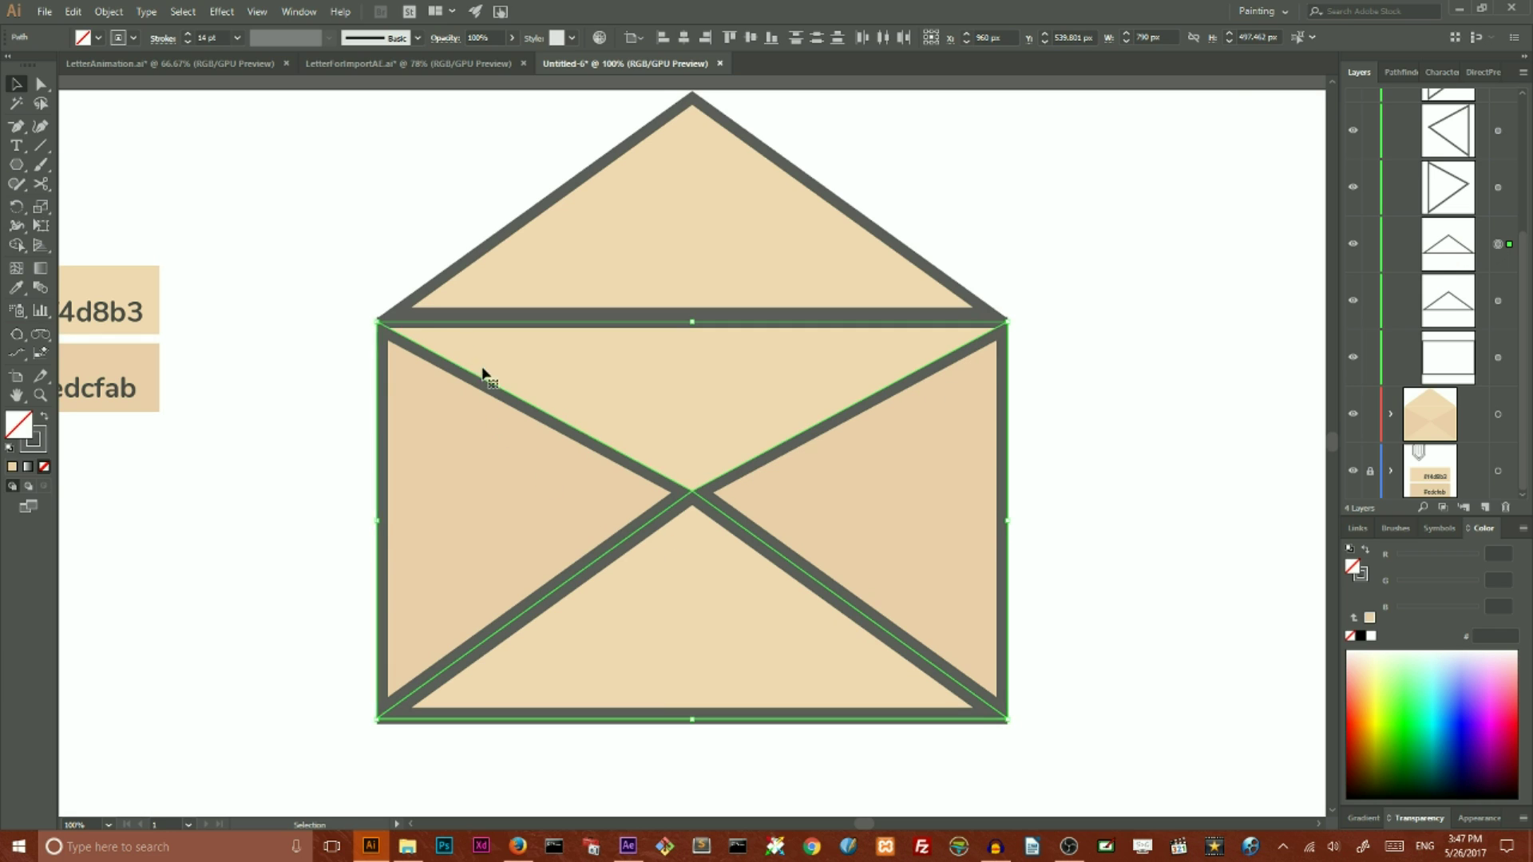
left_click(982, 511, "shift")
left_click(17, 247)
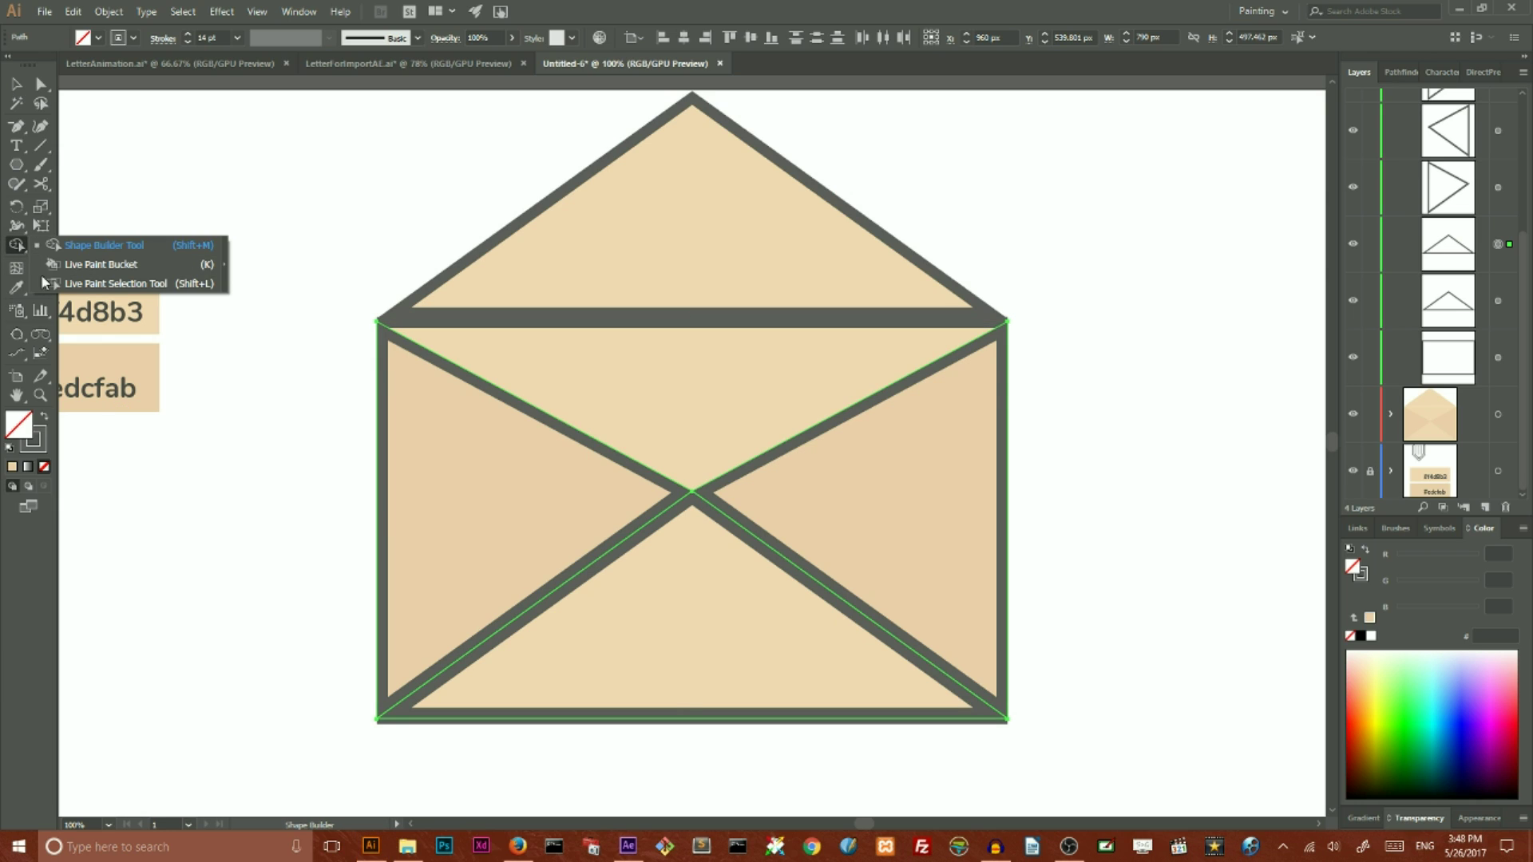
left_click(83, 246)
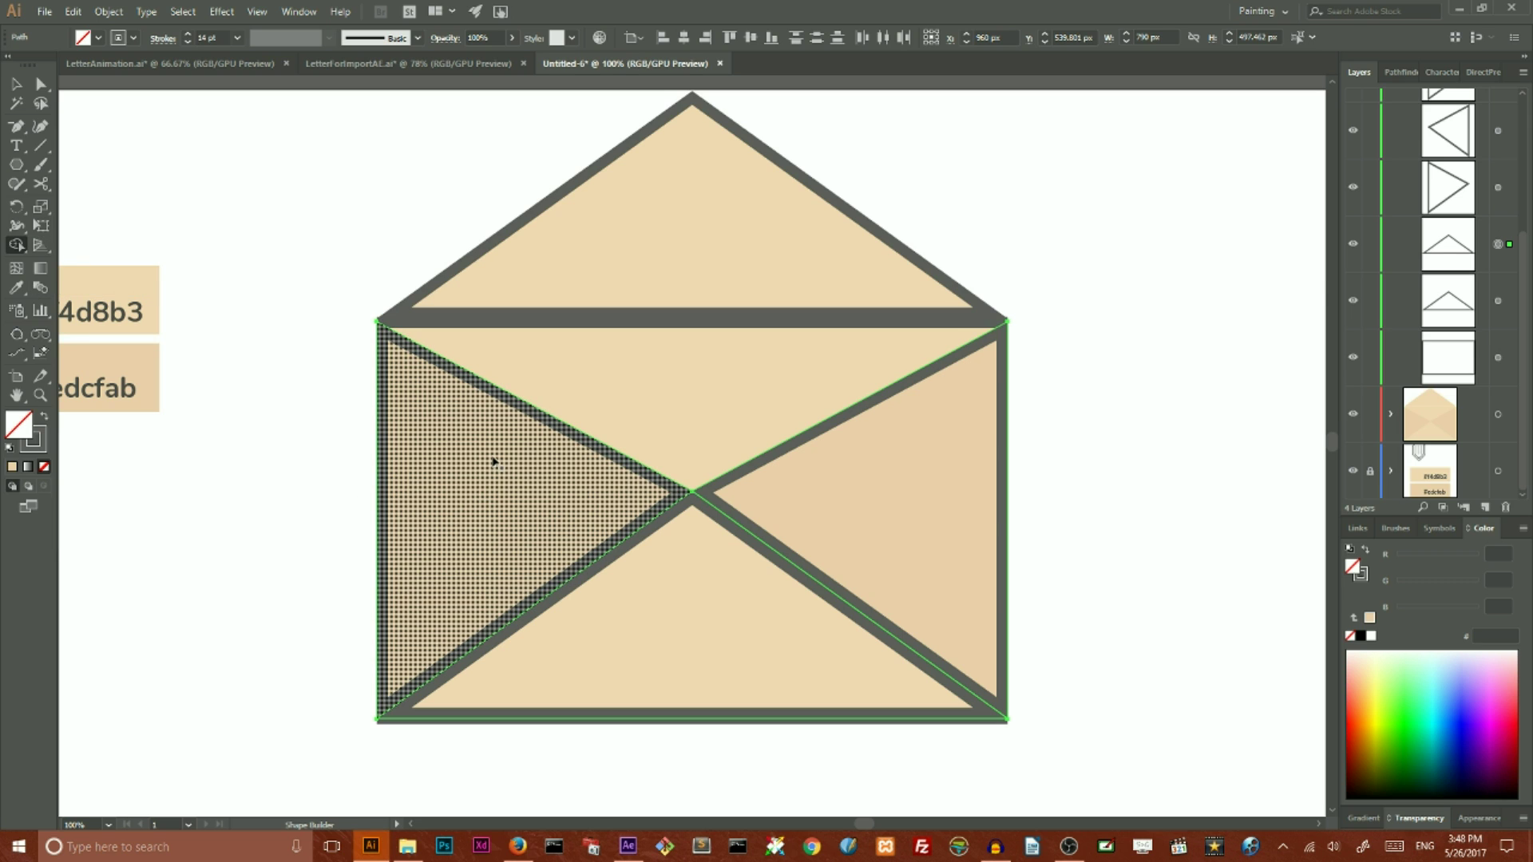
mouse_move(493, 459)
left_mouse_down()
mouse_move(527, 520)
mouse_move(616, 599)
mouse_move(710, 598)
mouse_move(765, 568)
mouse_move(830, 479)
left_mouse_up()
left_click(16, 84)
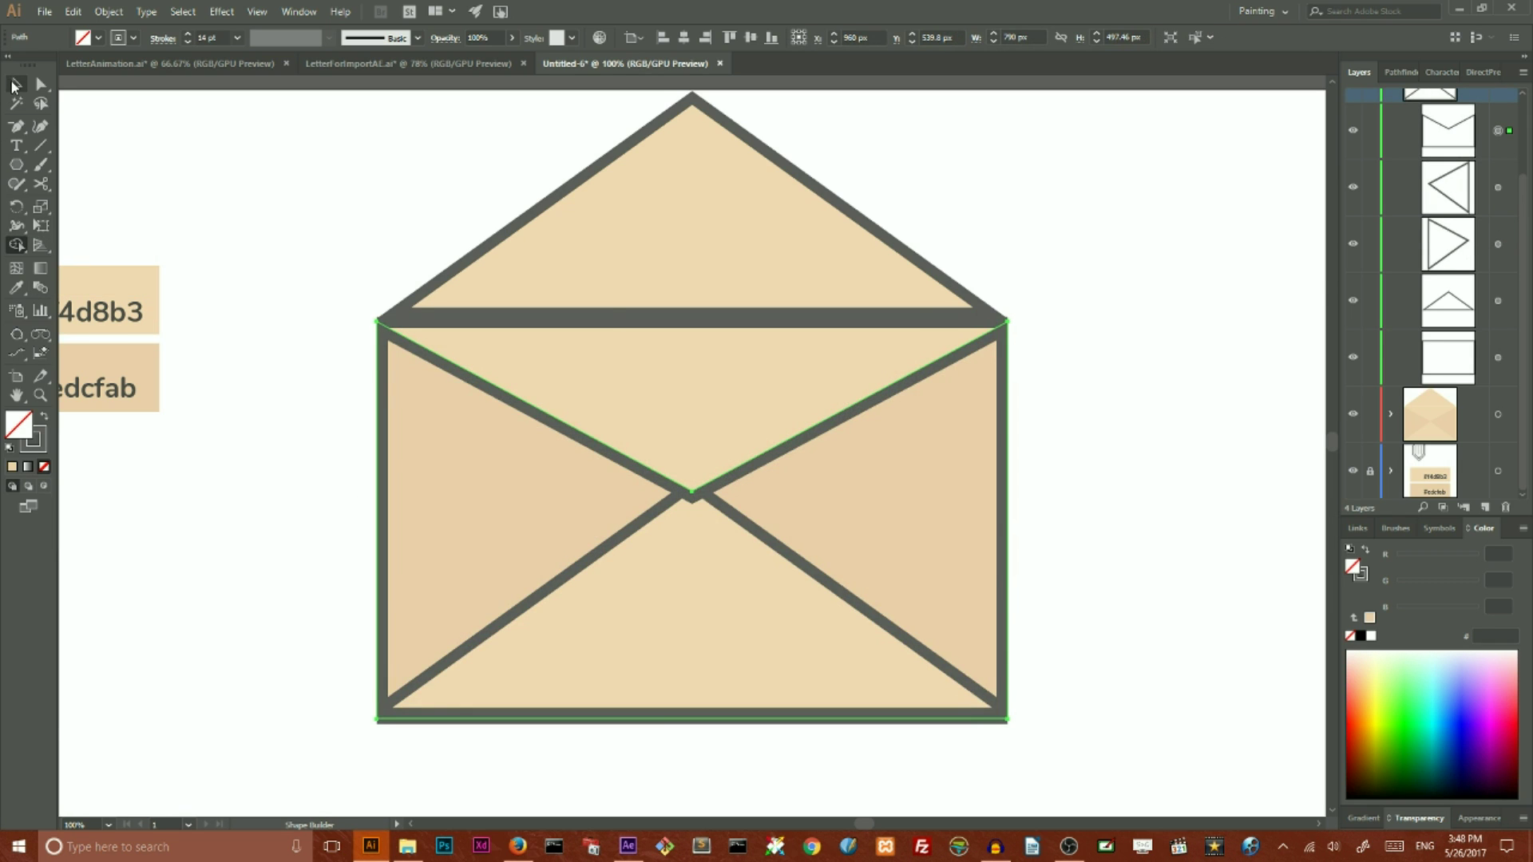
left_click(268, 222)
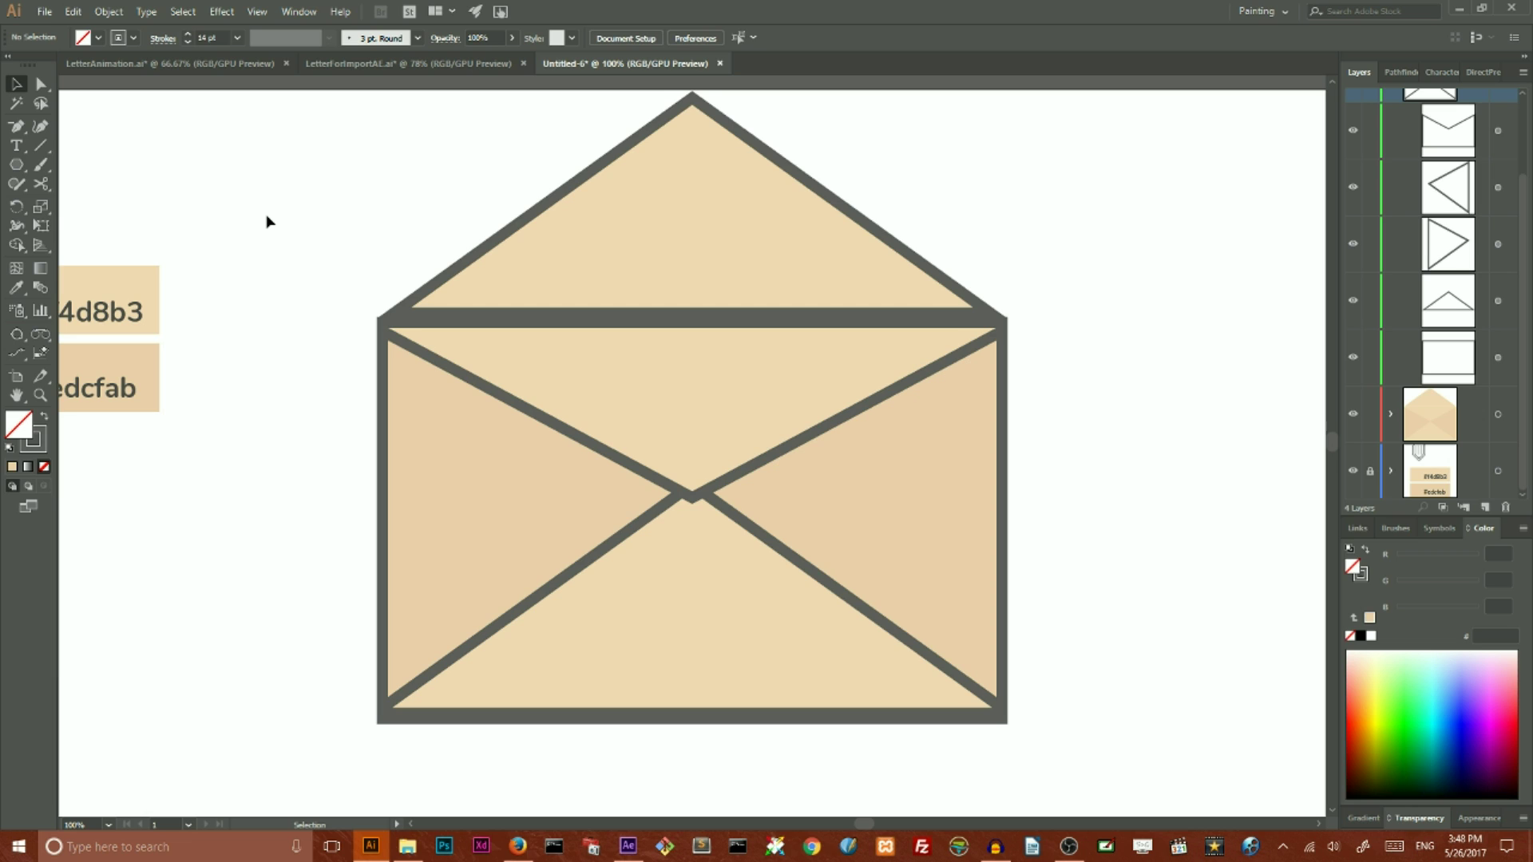
left_click_drag(16, 164, 73, 162)
Step: Draw a letter rectangle on the top layer and centre it over the envelope
scroll(1468, 230, "up", 2)
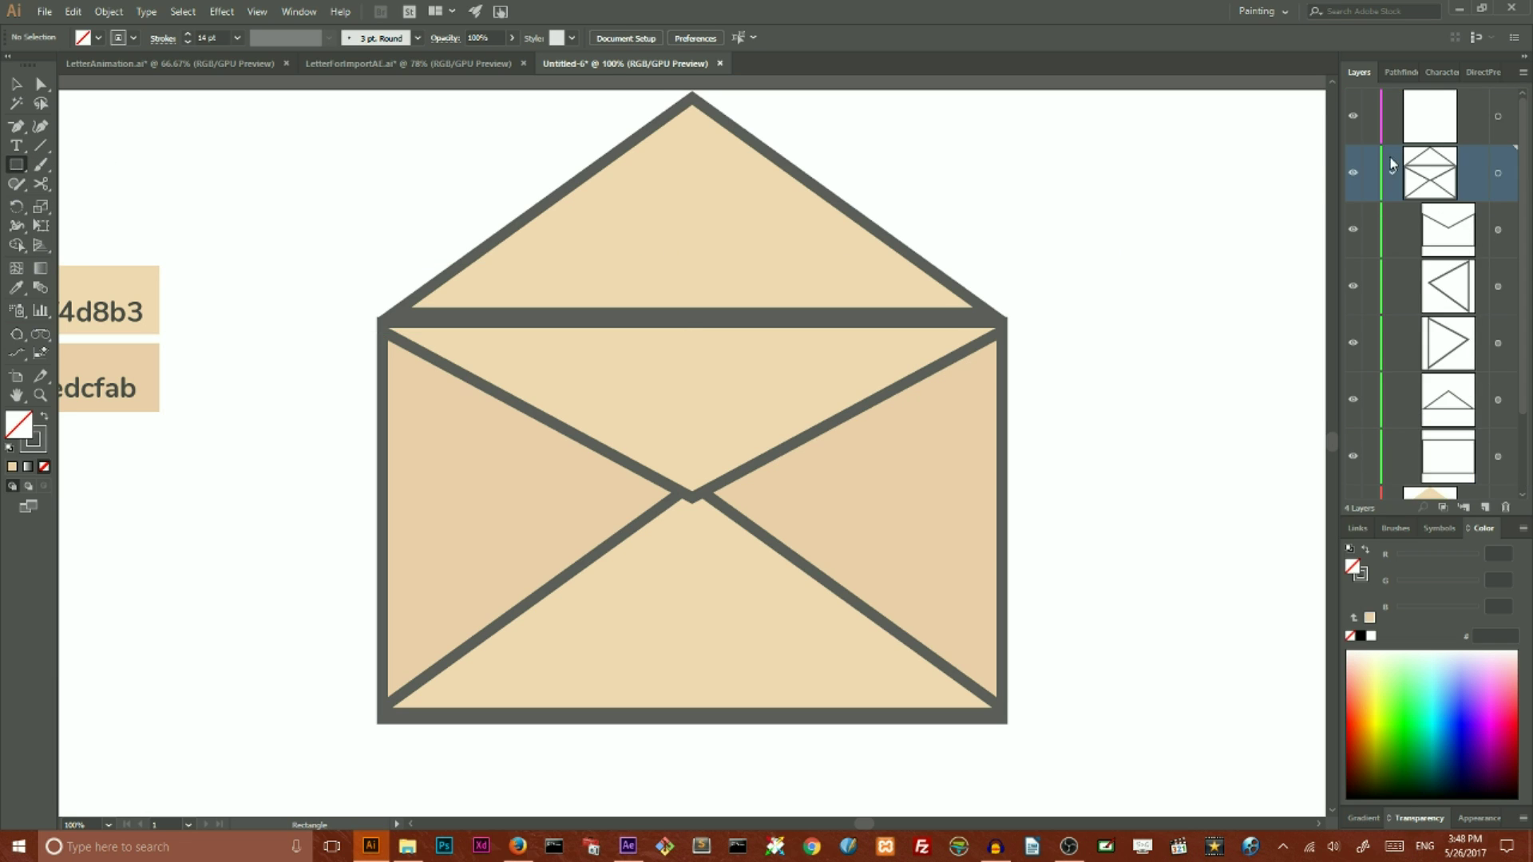
left_click(1391, 172)
left_click(1481, 126)
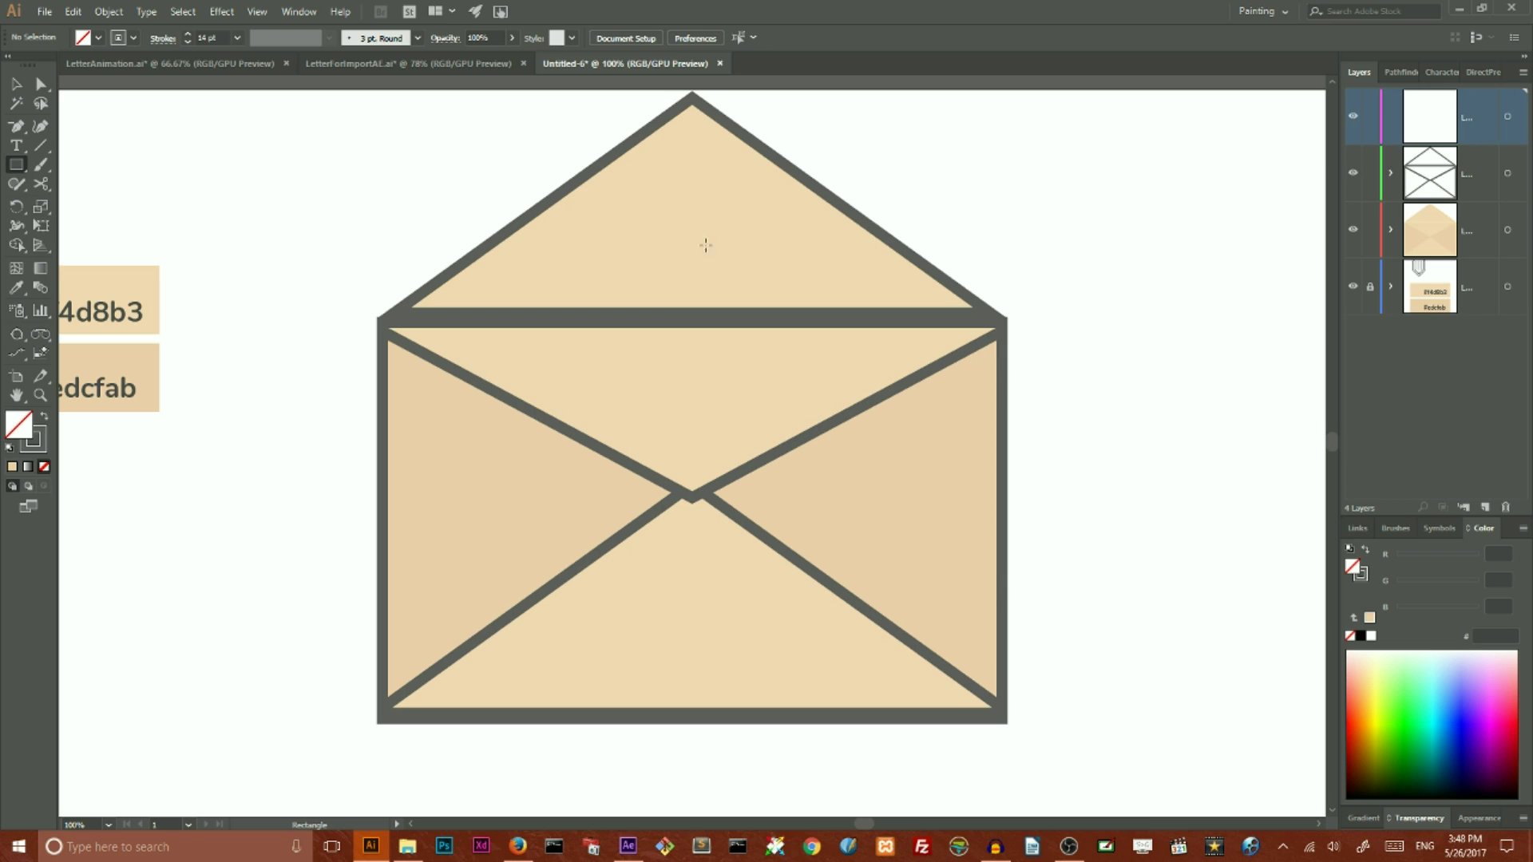
left_click_drag(507, 180, 919, 570)
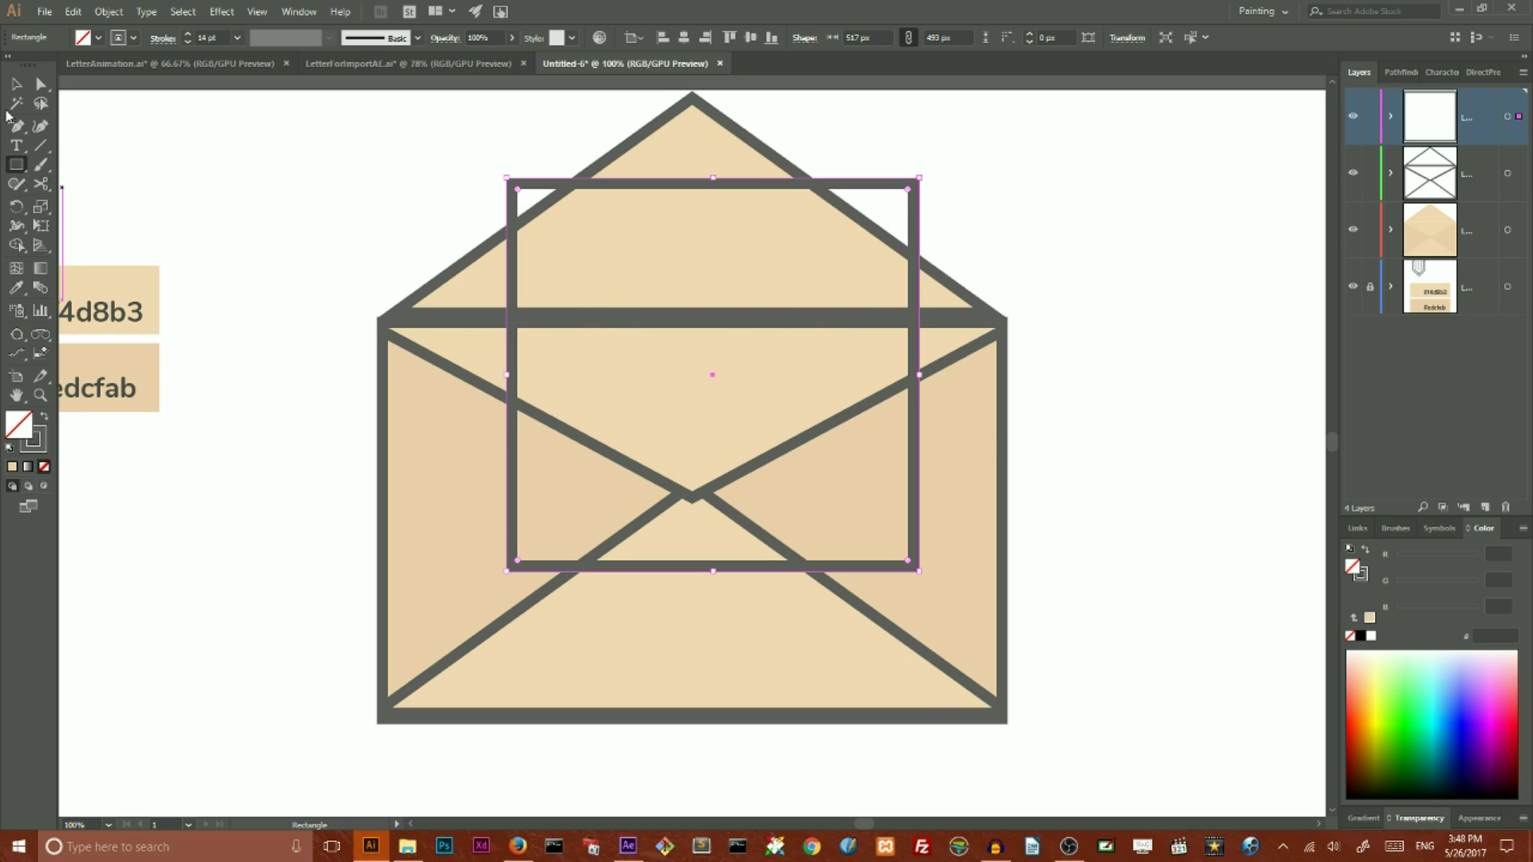
left_click(16, 83)
left_click_drag(741, 185, 721, 198)
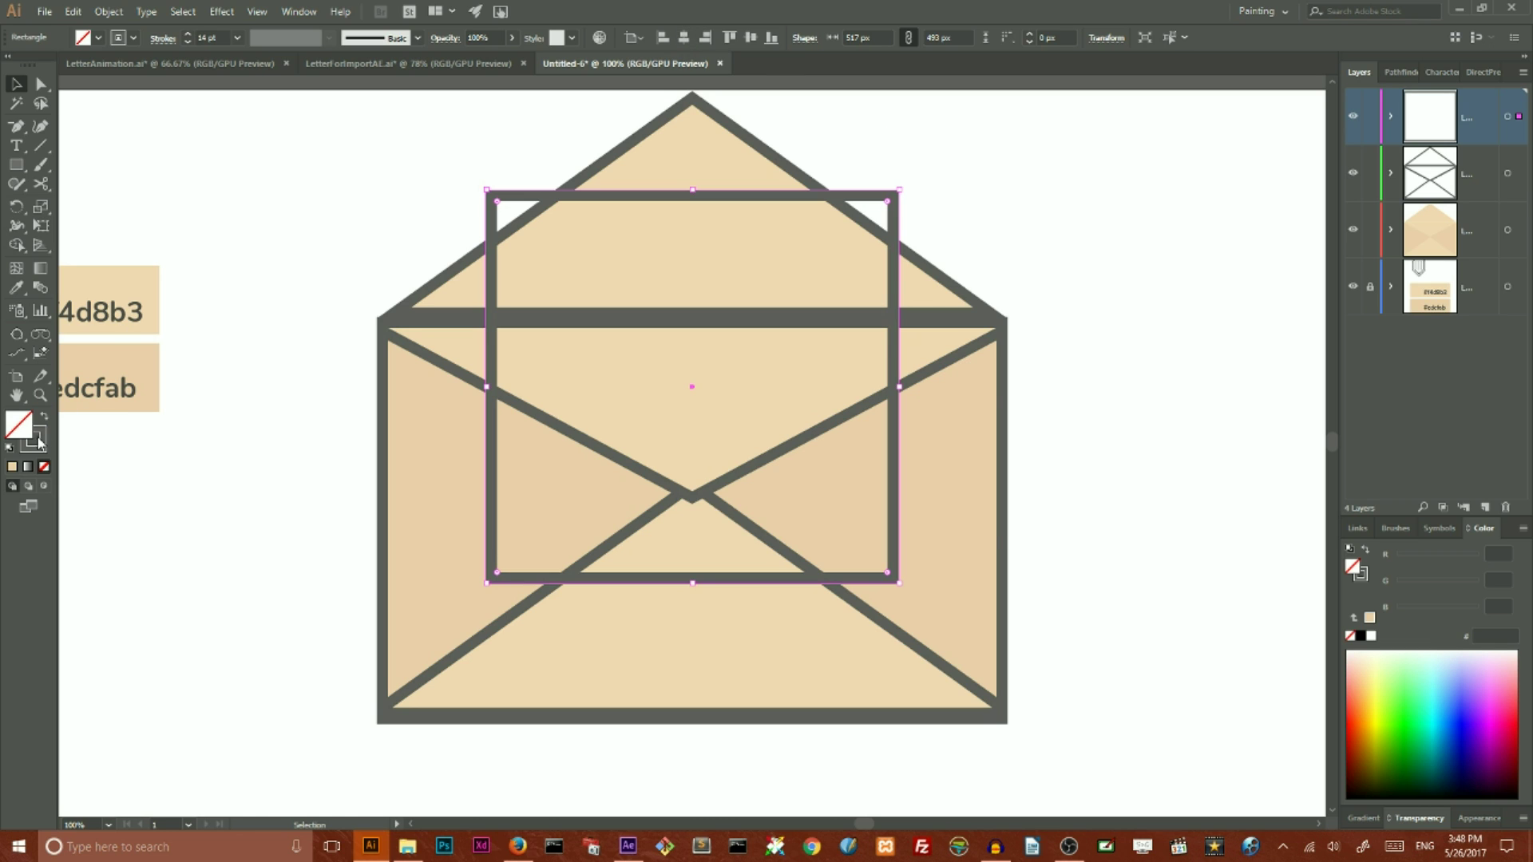
Step: Change the letter rectangle's fill to white (ffffff), then deselect it
left_click(12, 466)
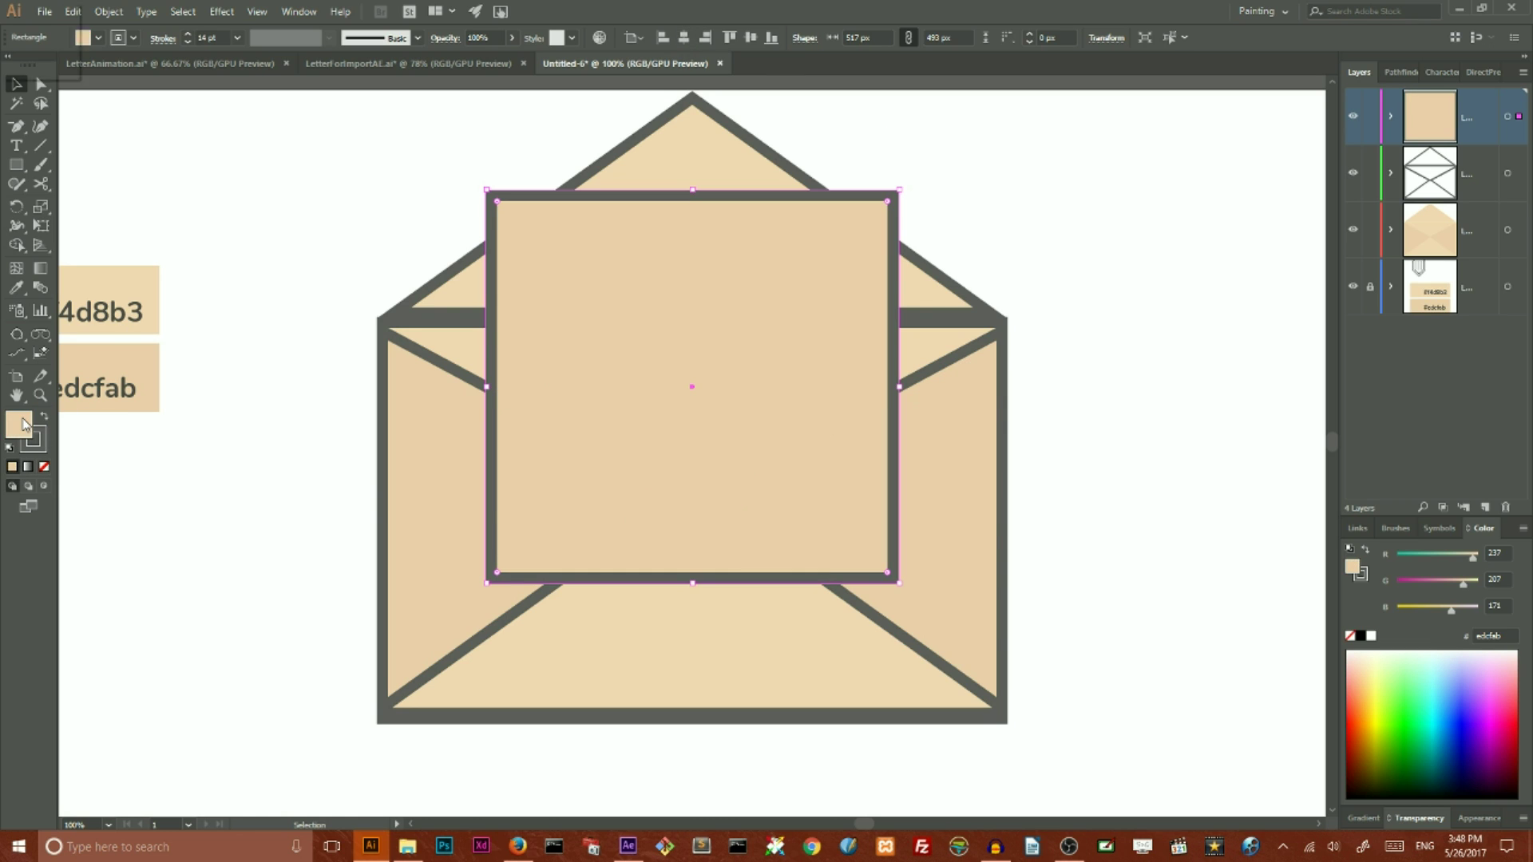
double_click(19, 424)
left_click_drag(215, 263, 148, 249)
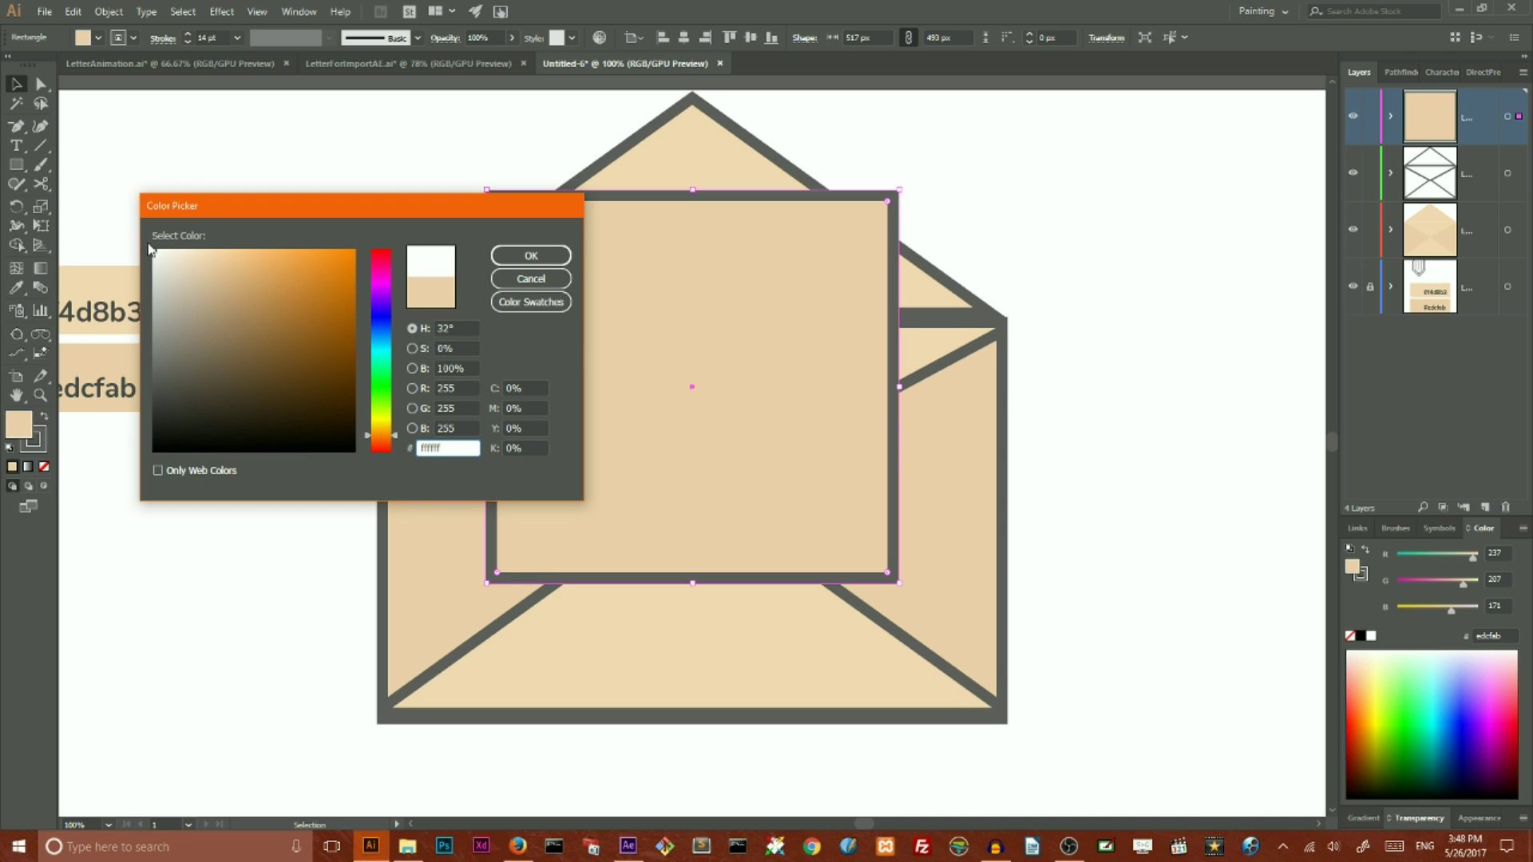
left_click(513, 260)
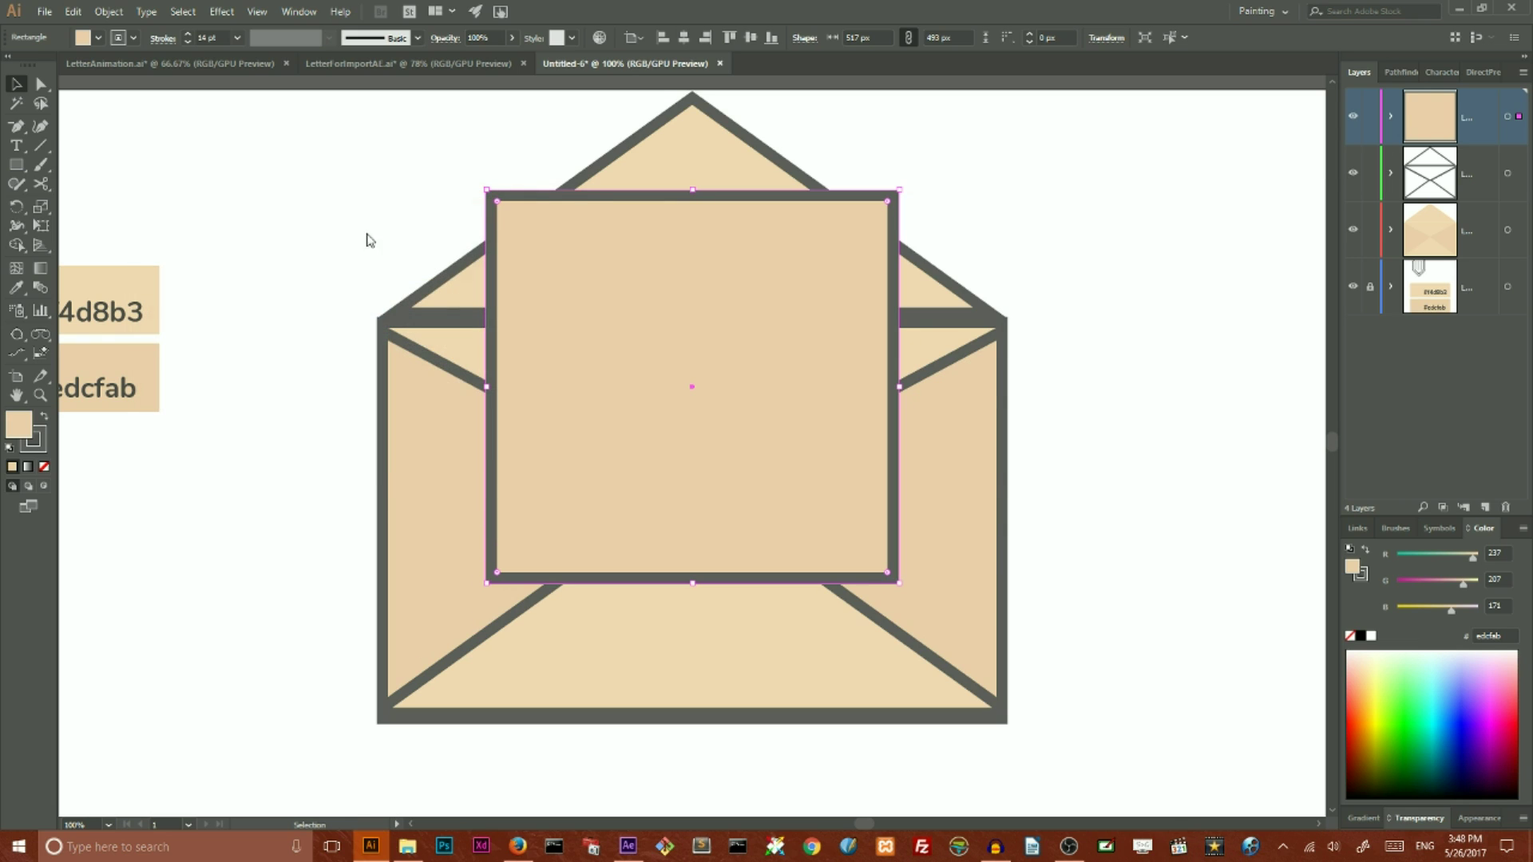
left_click(301, 178)
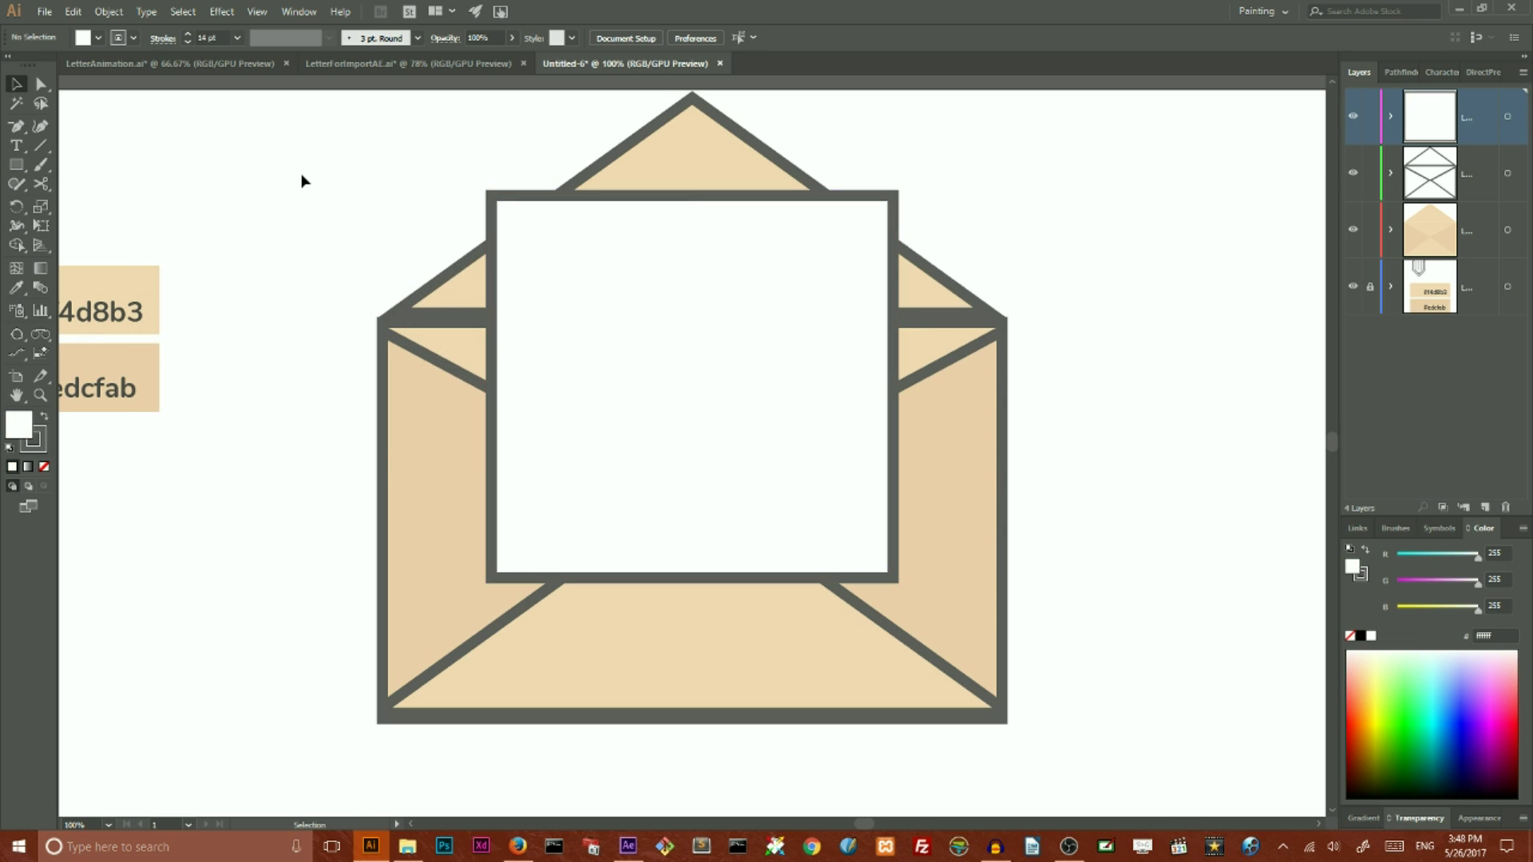
Step: Type 'Thank you !' on the white letter and scale the text up
left_click(16, 145)
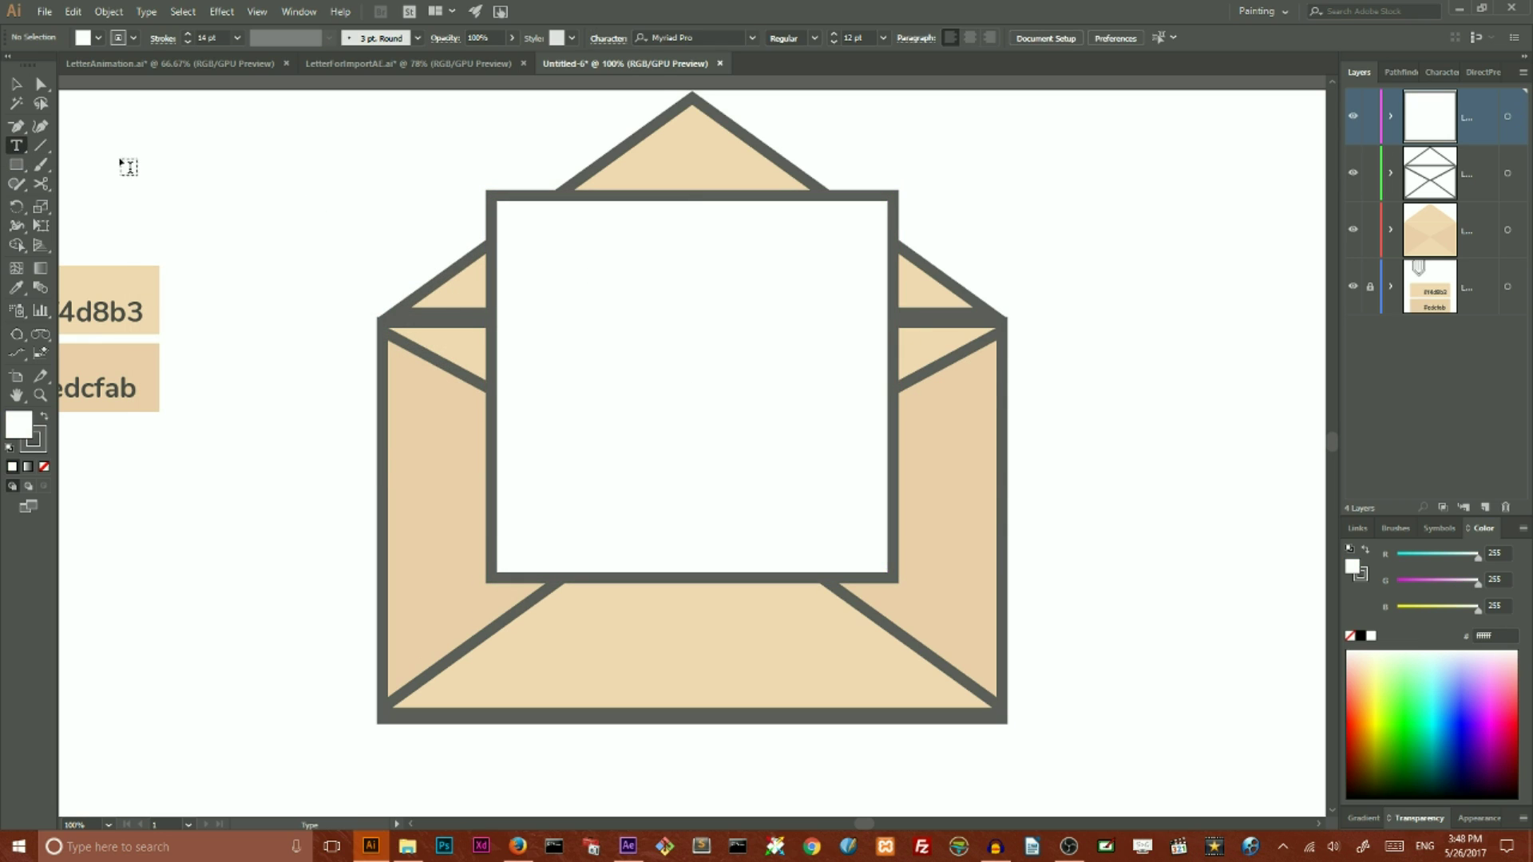
left_click(570, 287)
key("BackSpace")
type("Thank you !")
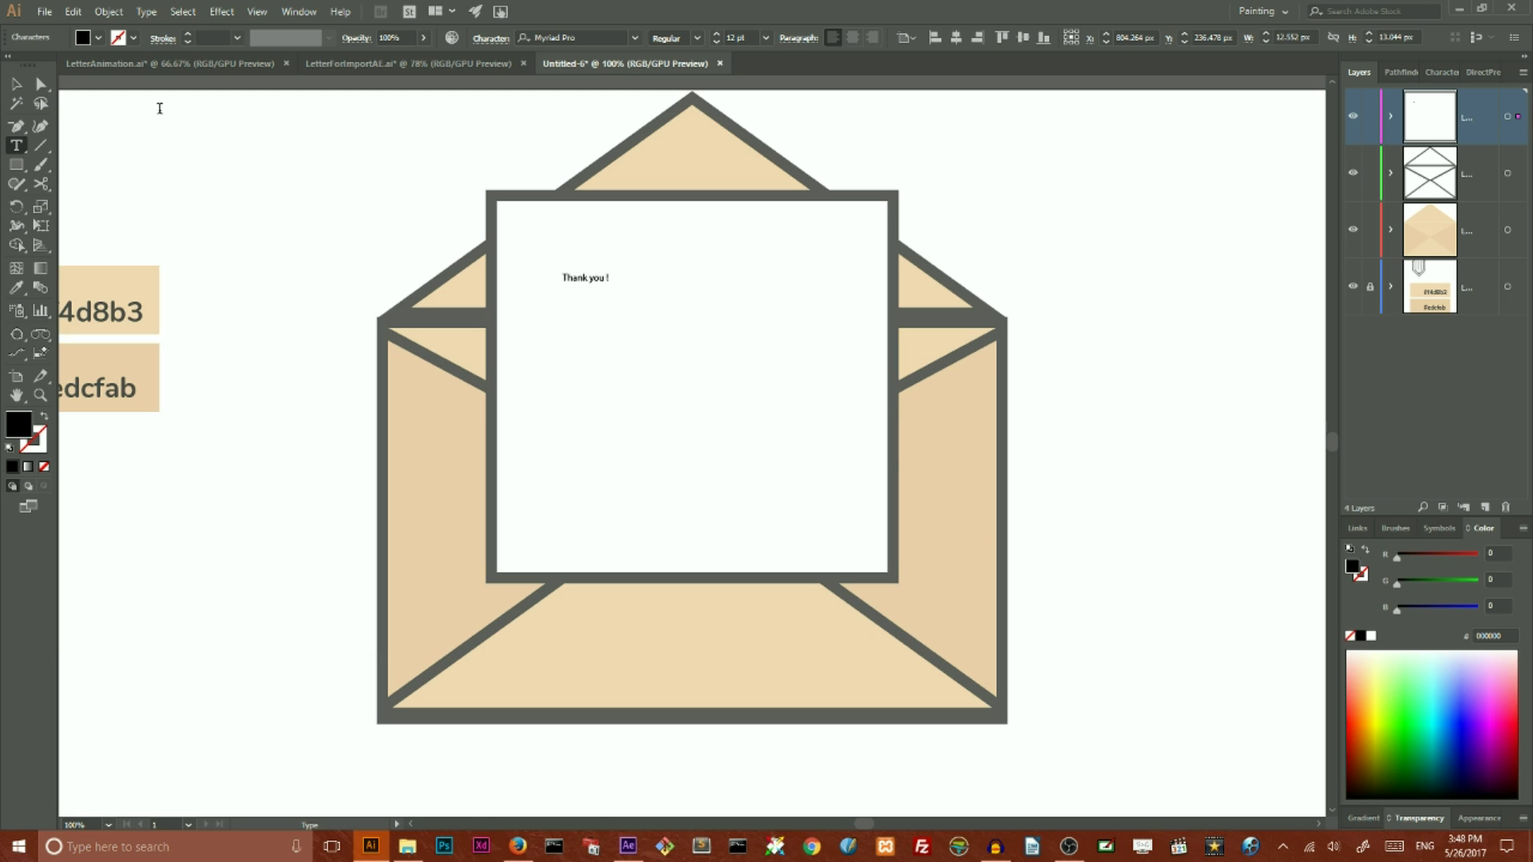
key("Escape")
left_click_drag(608, 281, 821, 418)
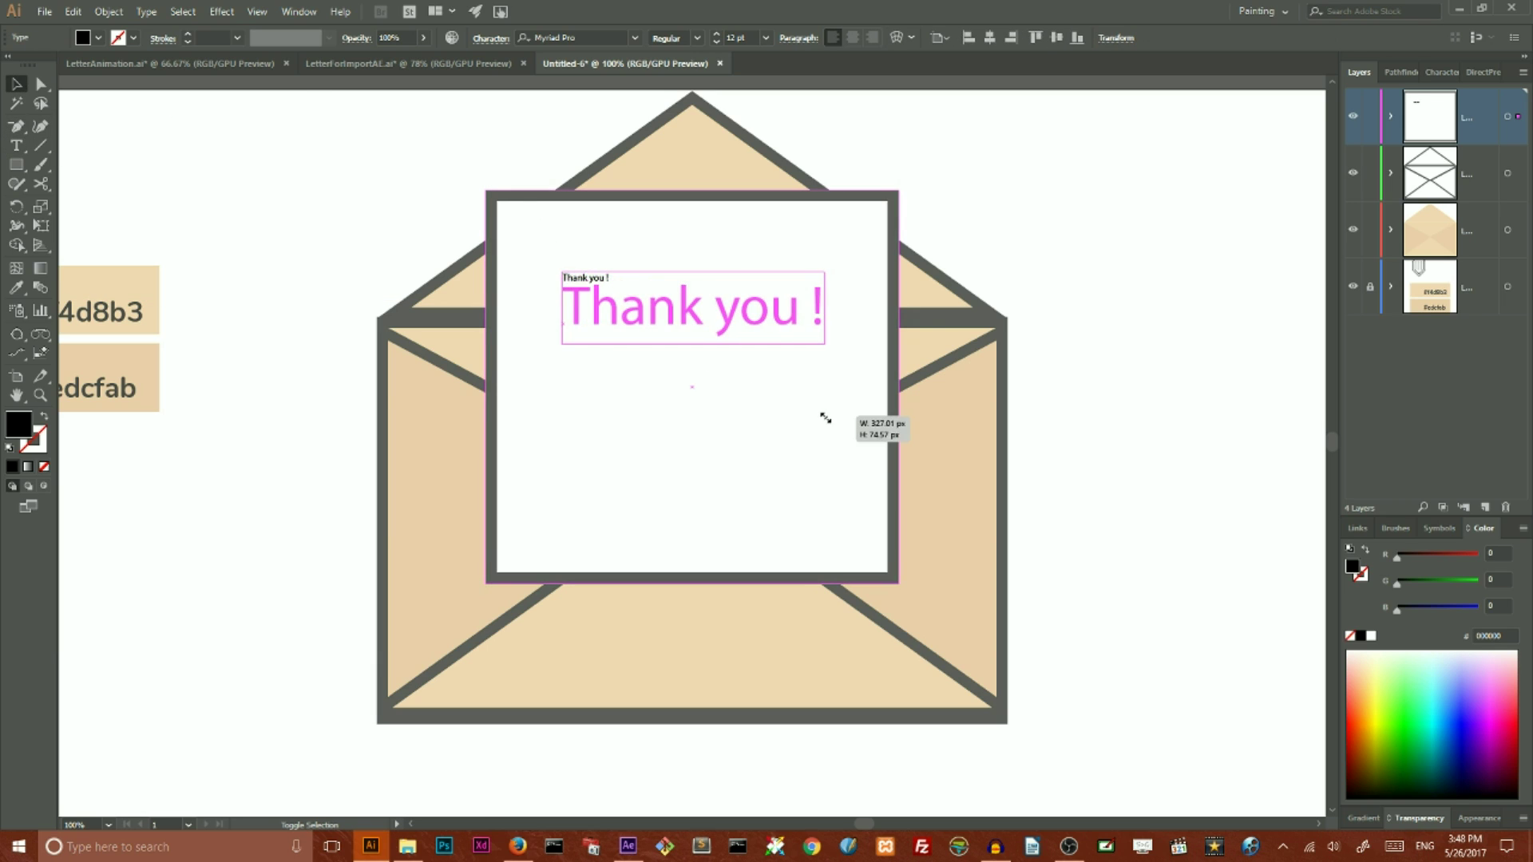
Step: Switch the text to a heavy bold font and break it onto two lines after 'Thank'
left_click(579, 38)
type("Pa")
key("Return")
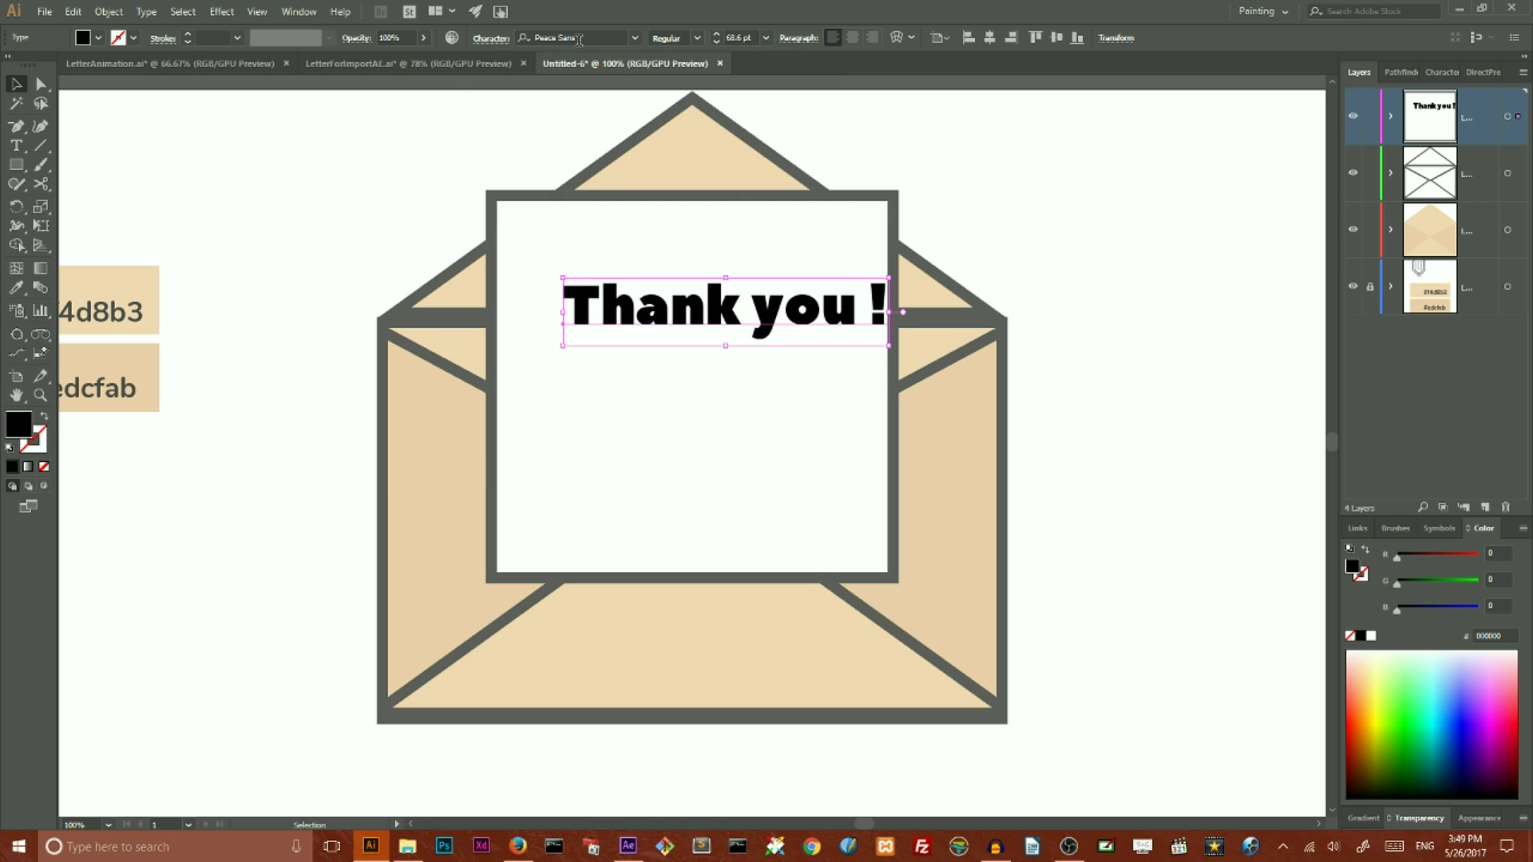
double_click(752, 311)
key("Return")
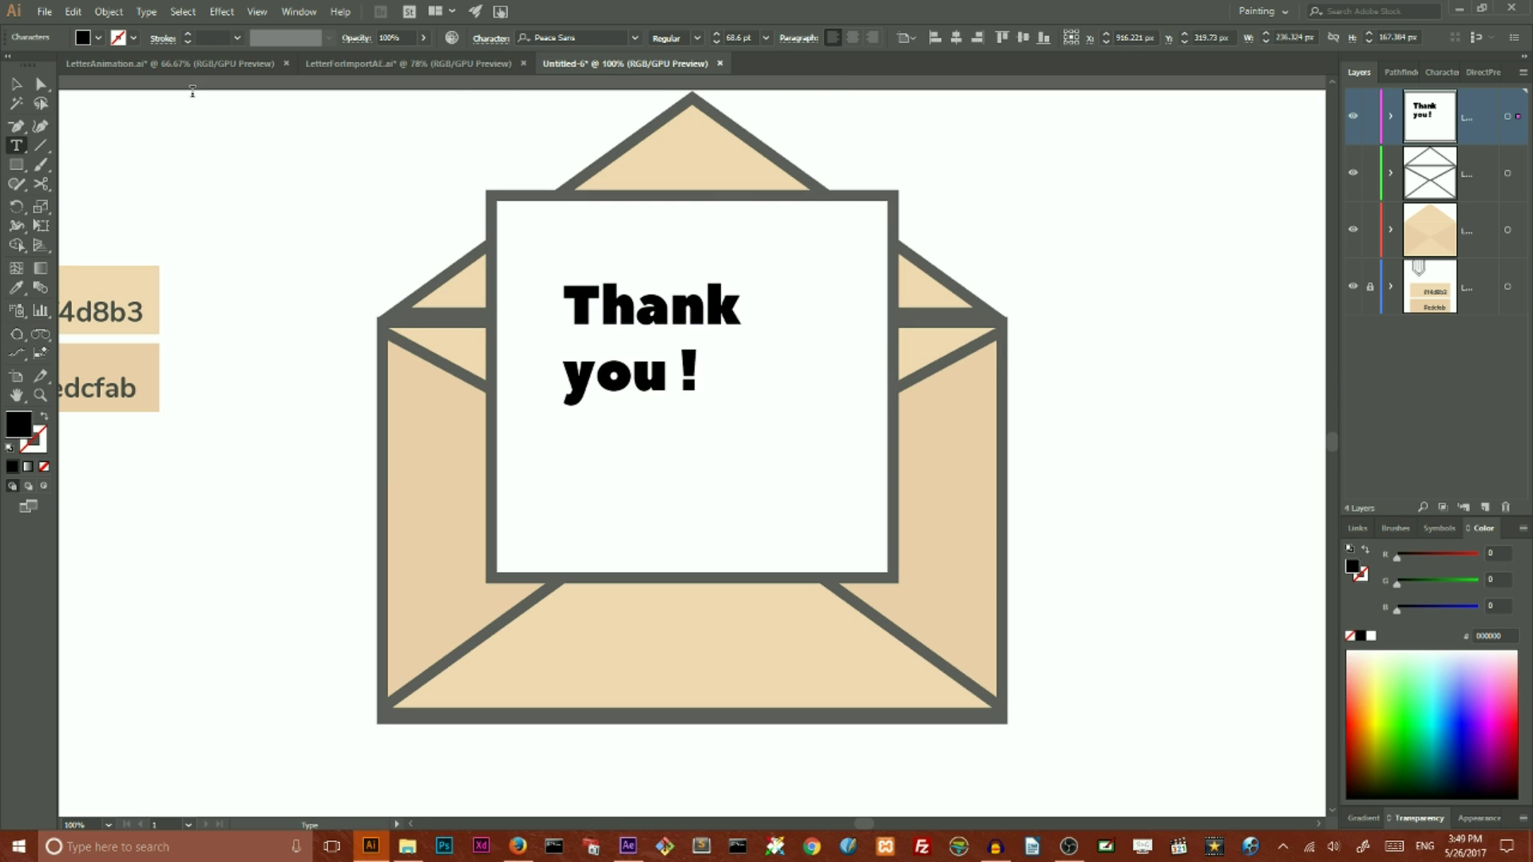
Step: Centre-align the lines, centre the text horizontally on the page, and enlarge it slightly
left_click(15, 84)
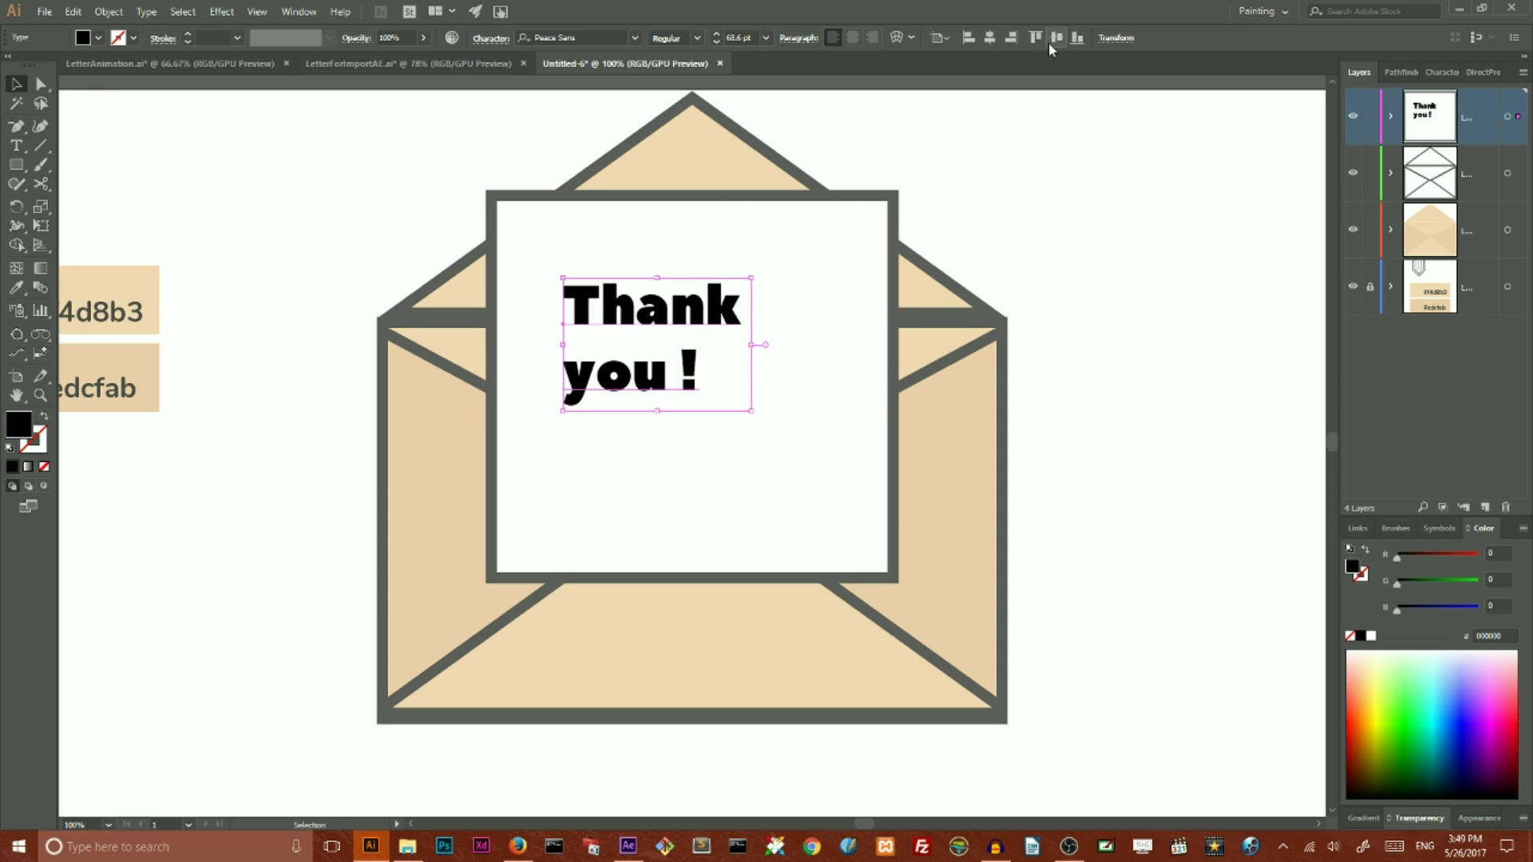
left_click(854, 38)
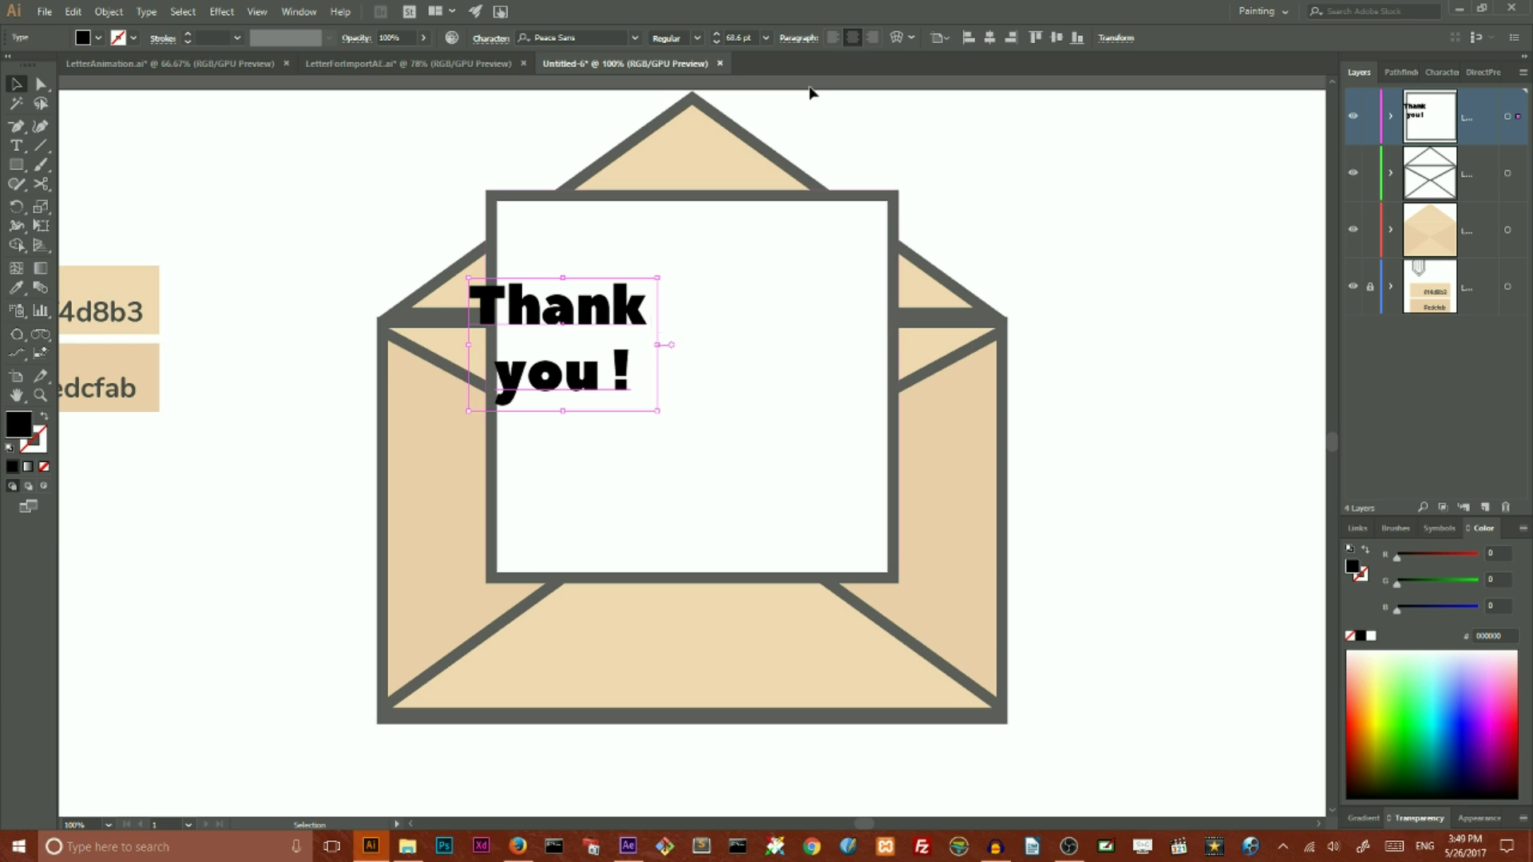
left_click(989, 38)
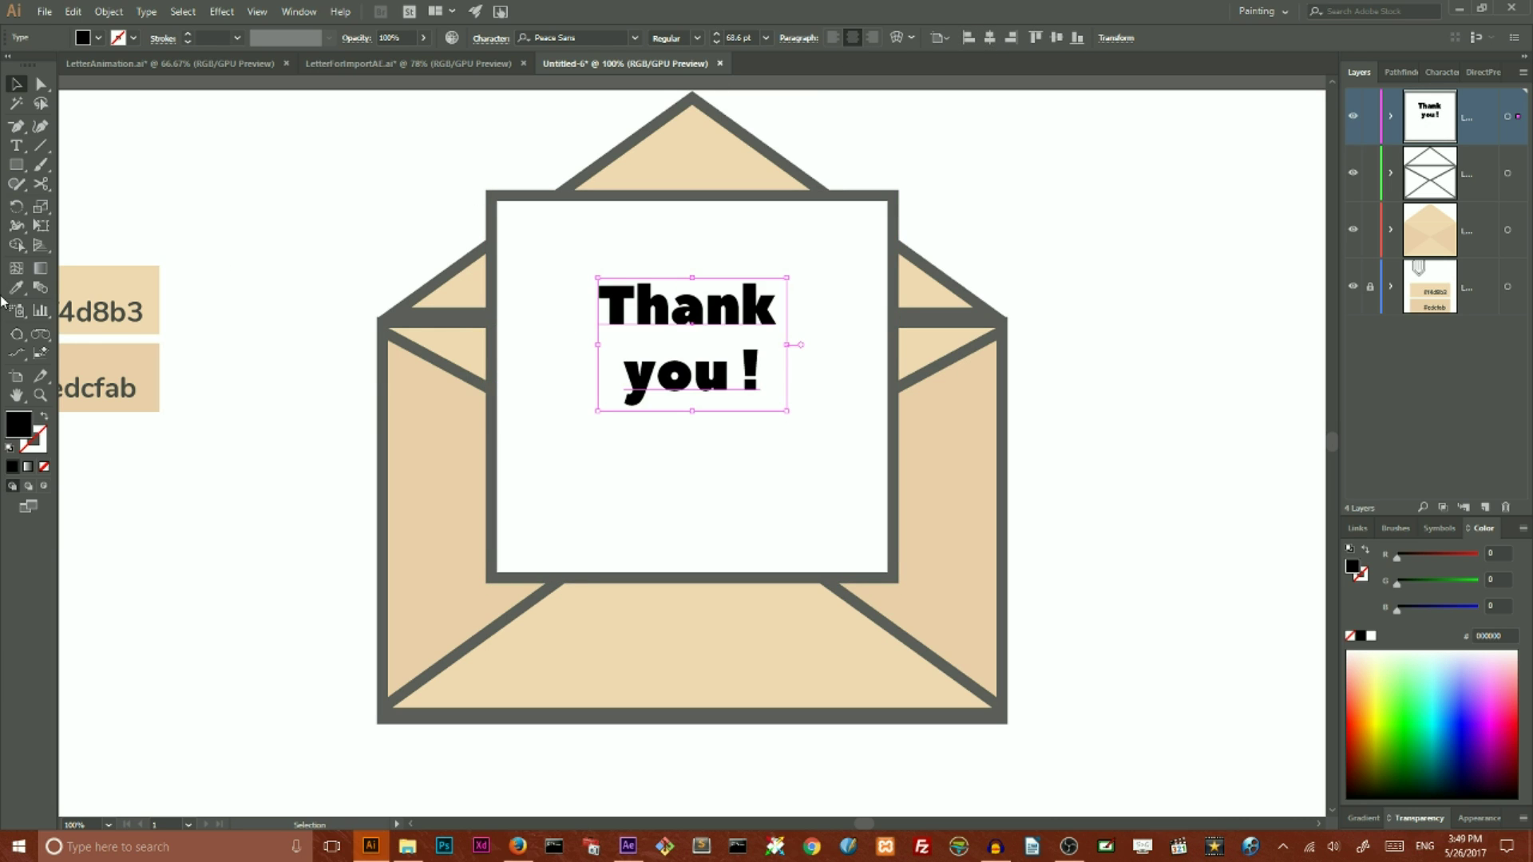
left_click(786, 411)
key("ctrl+shift+a")
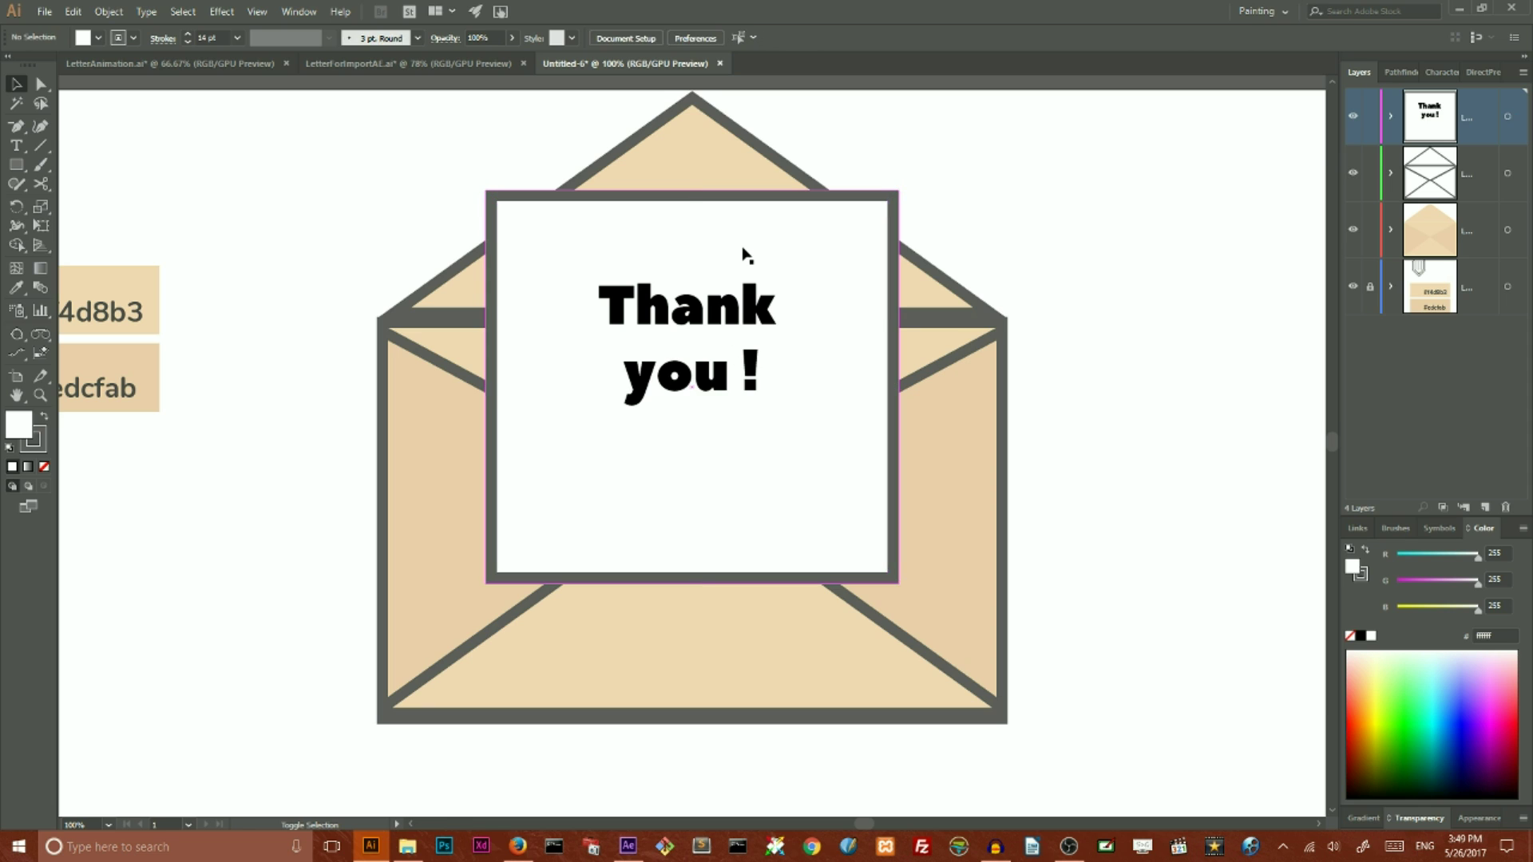
left_click(770, 207)
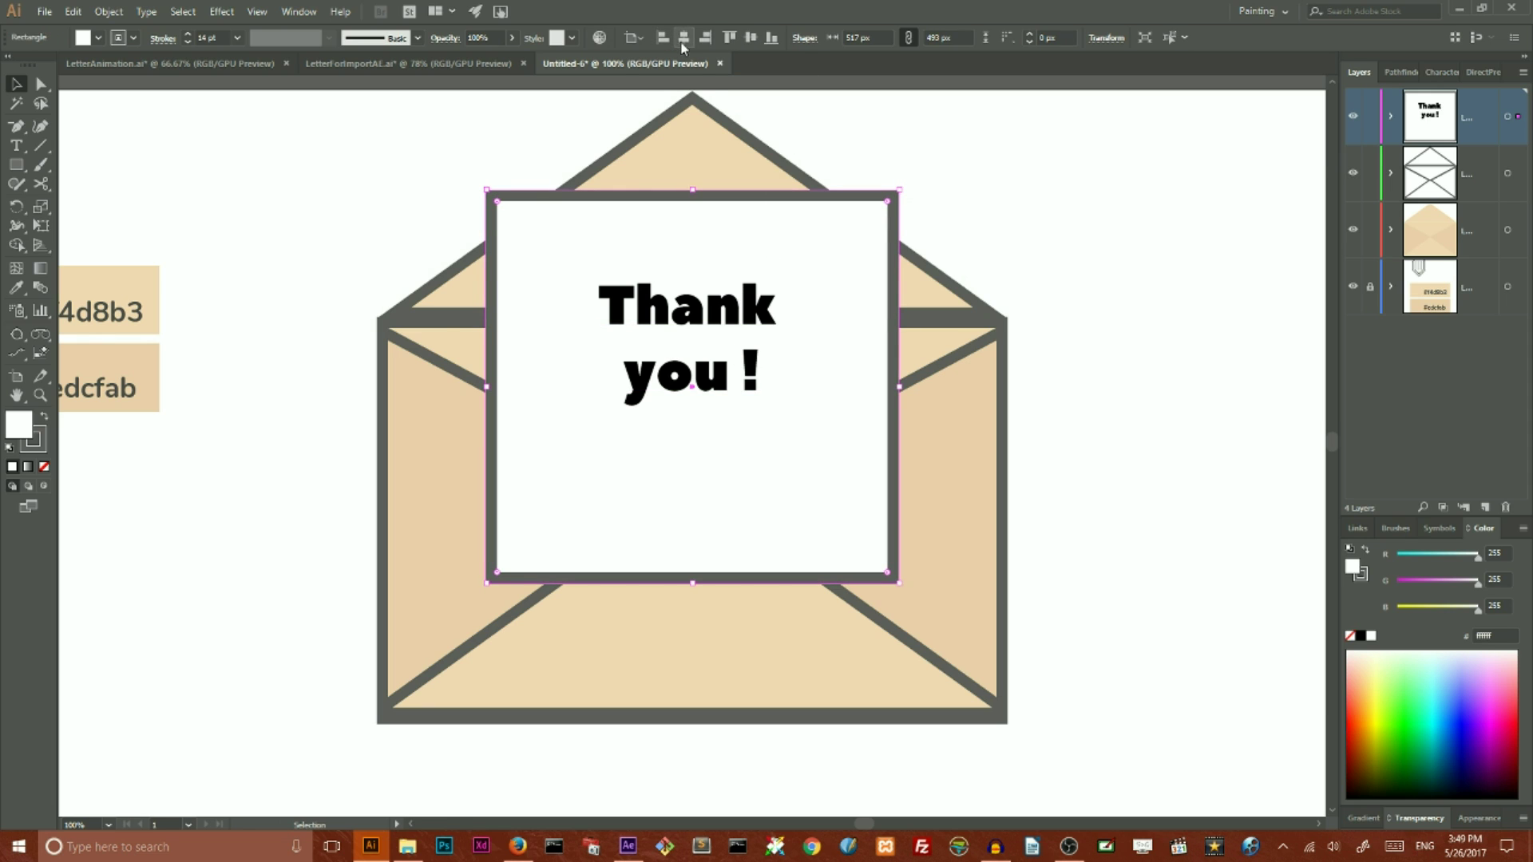
left_click(686, 307)
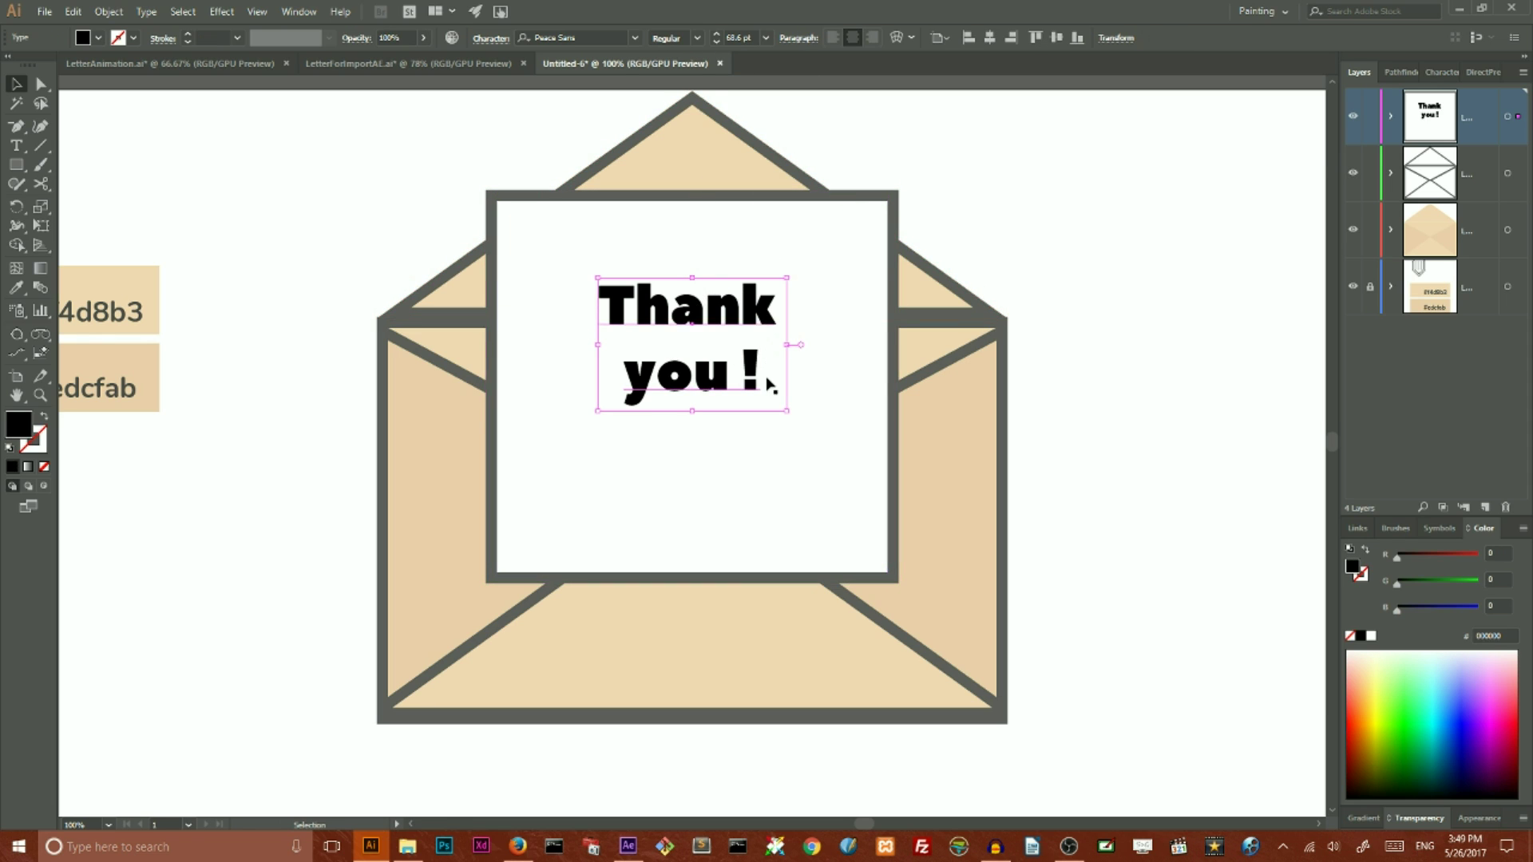
left_click_drag(784, 412, 804, 438)
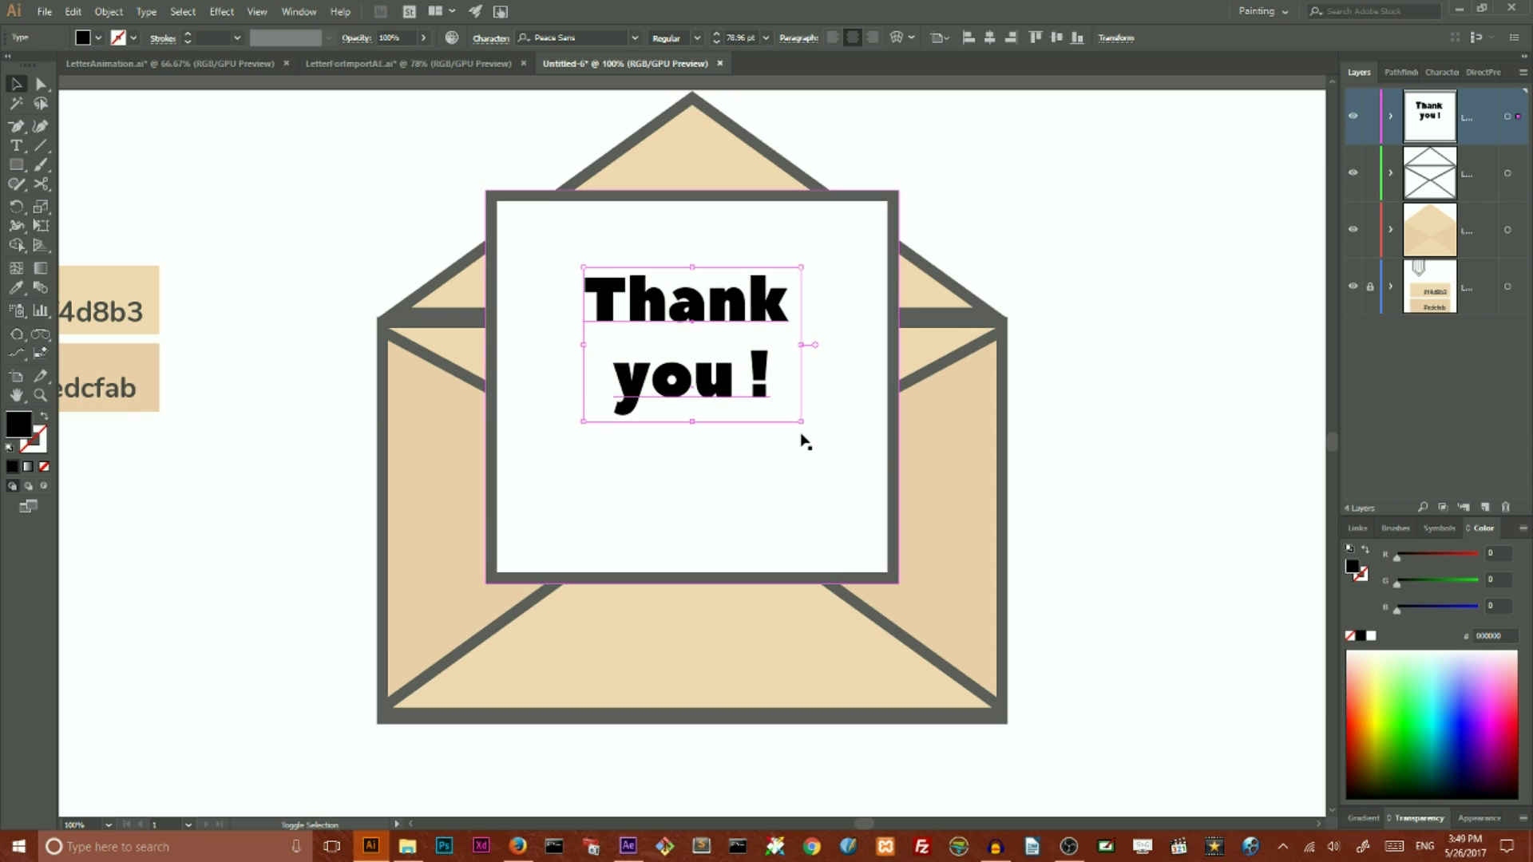
Step: Colour the text with the envelope outline's dark grey (#5e5e5e) using the Eyedropper
left_click(16, 287)
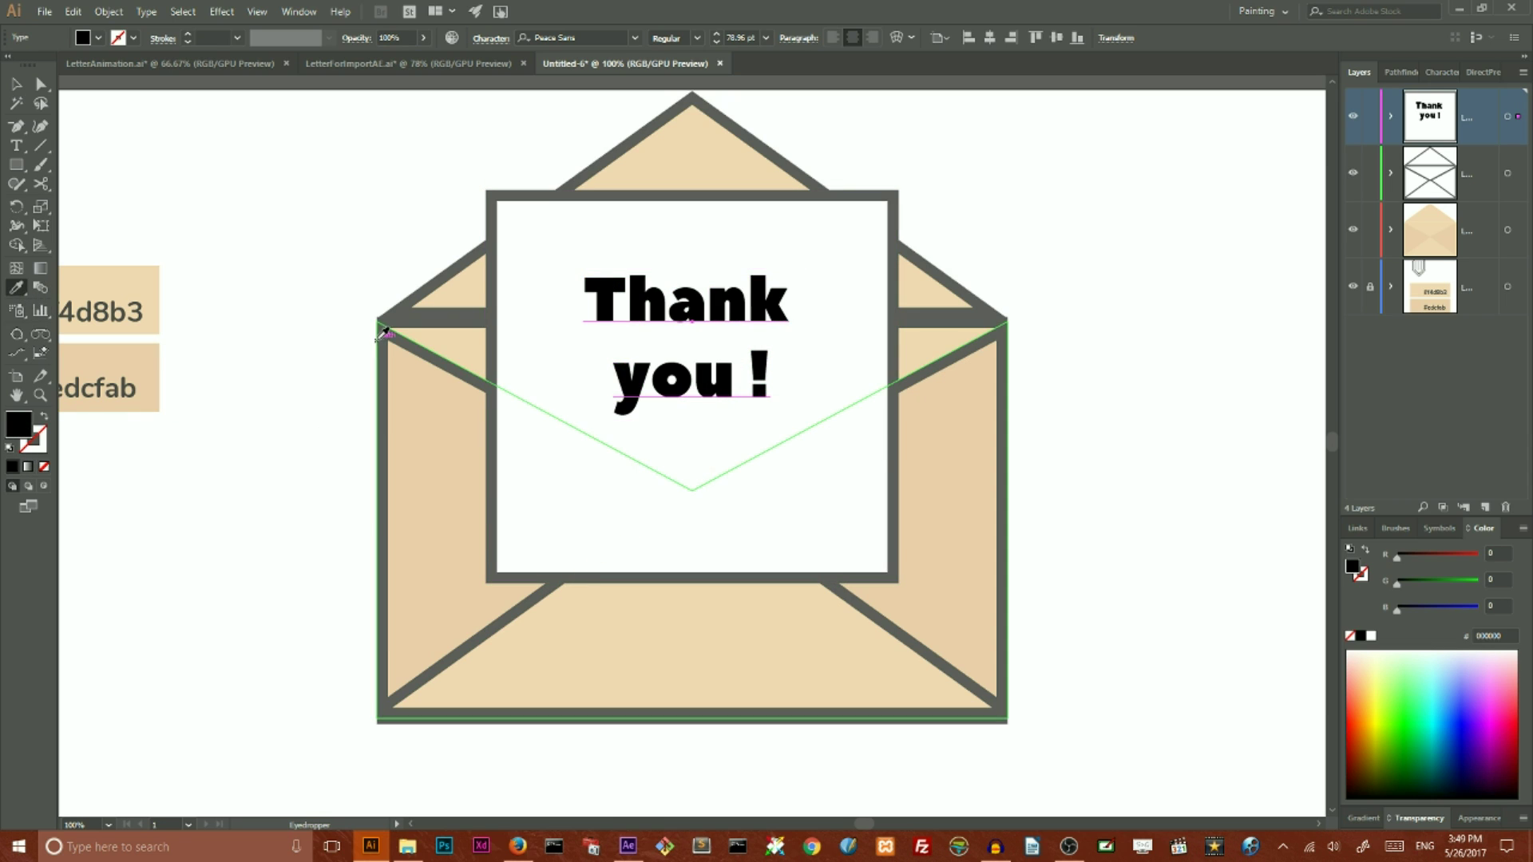
left_click(383, 329)
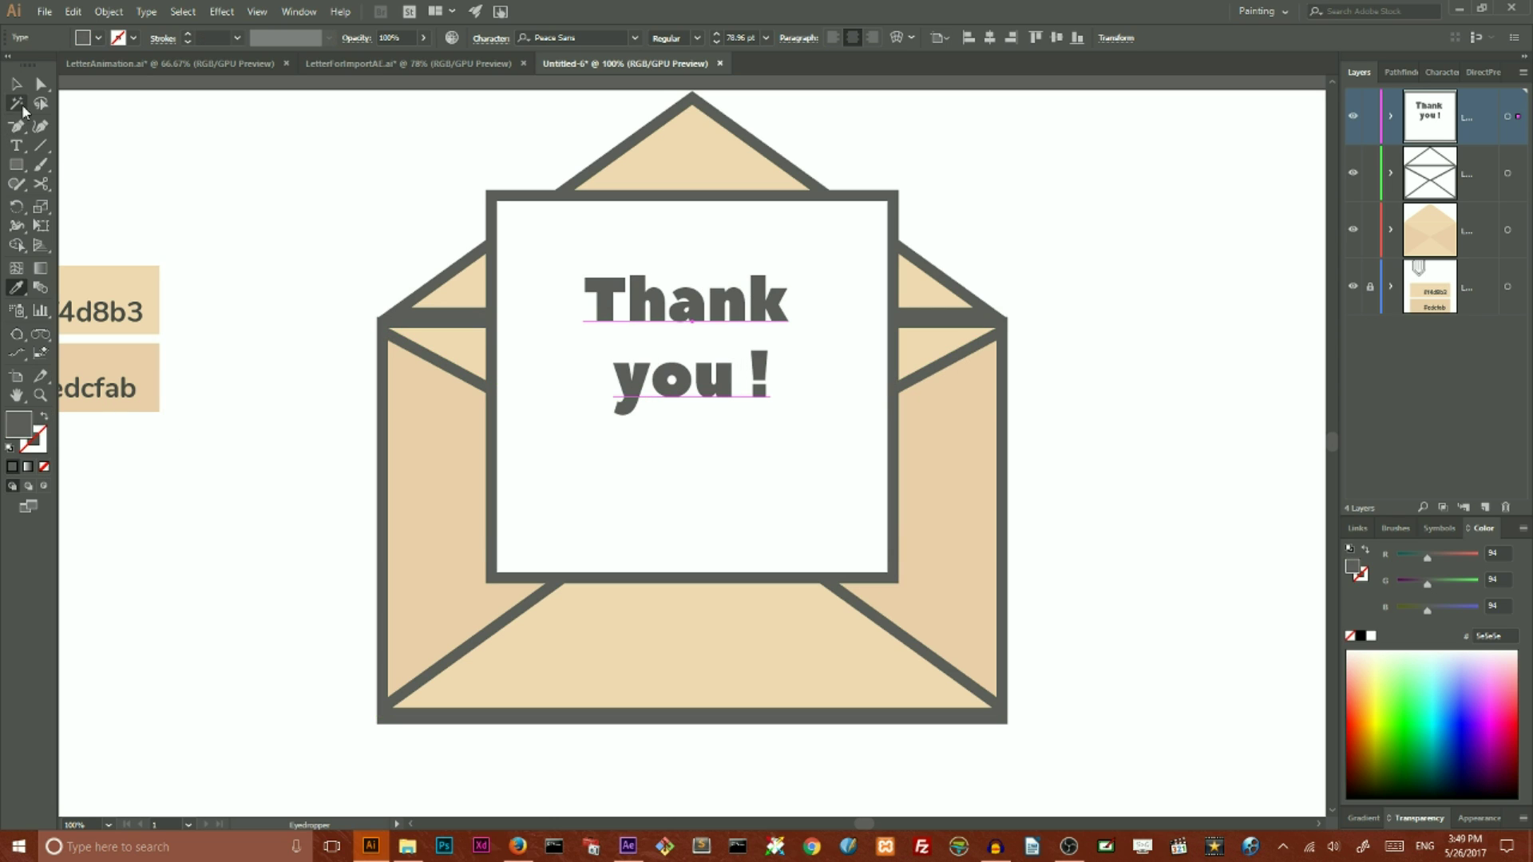
left_click(17, 85)
left_click(236, 195)
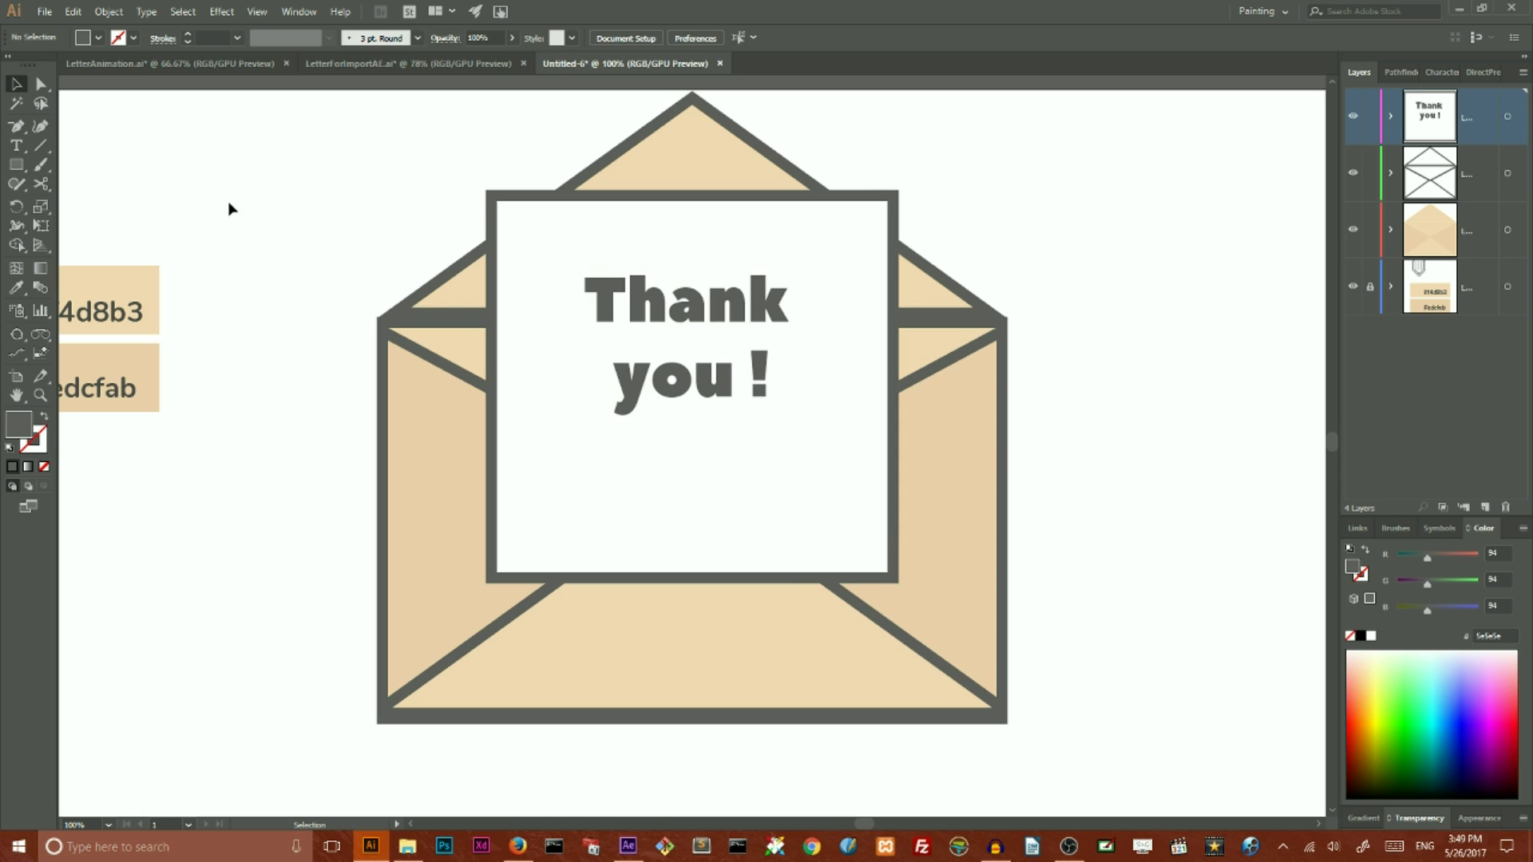
Step: Box-select the envelope outline paths and expand the envelope fill layer to show its triangle and rectangle pieces
key("ctrl+a")
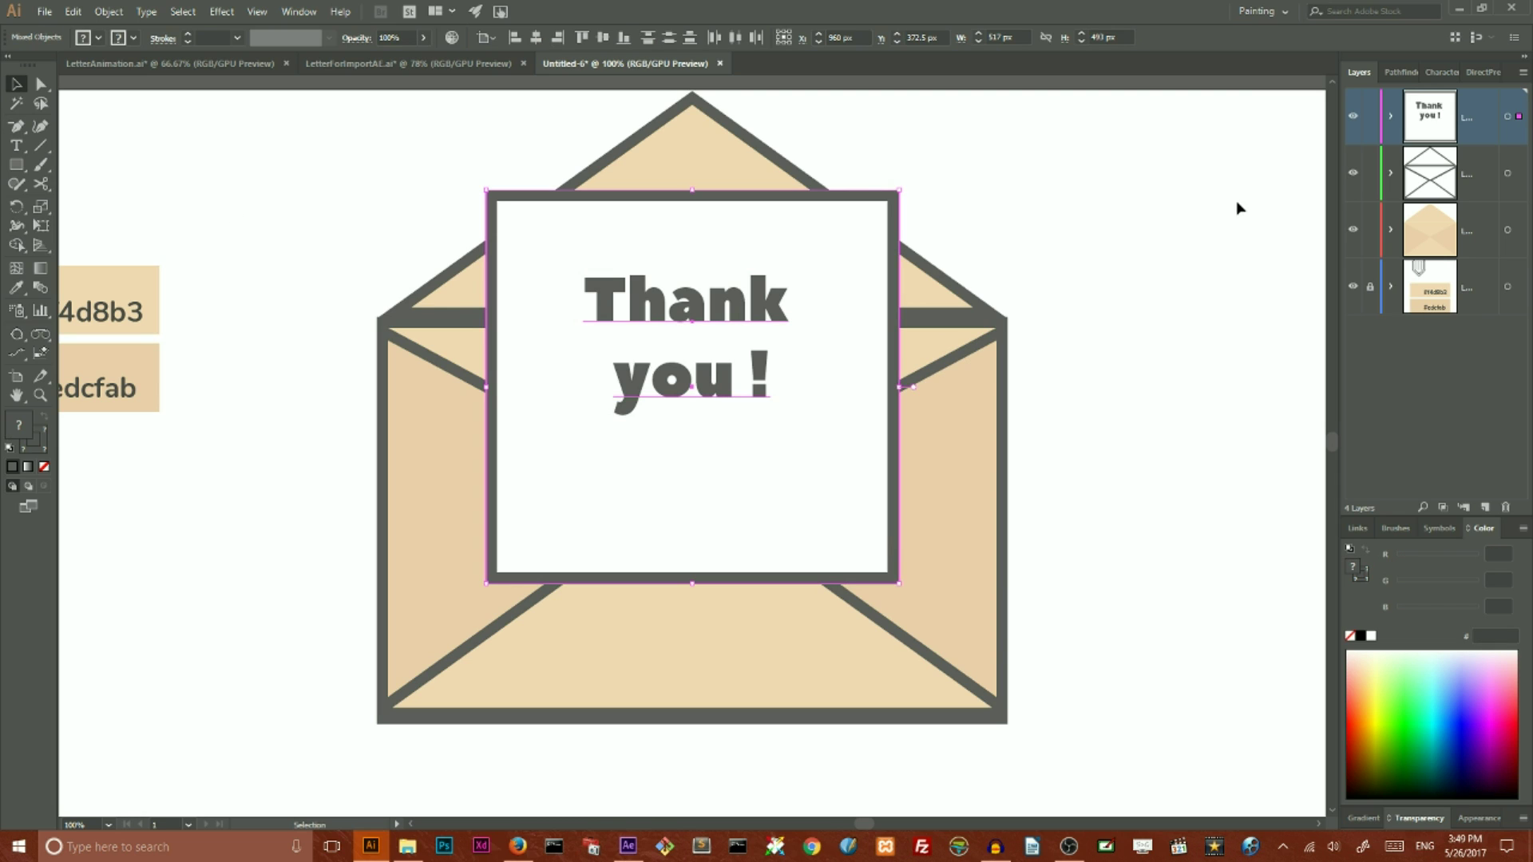
scroll(1259, 272, "up", 1)
scroll(1253, 299, "down", 2)
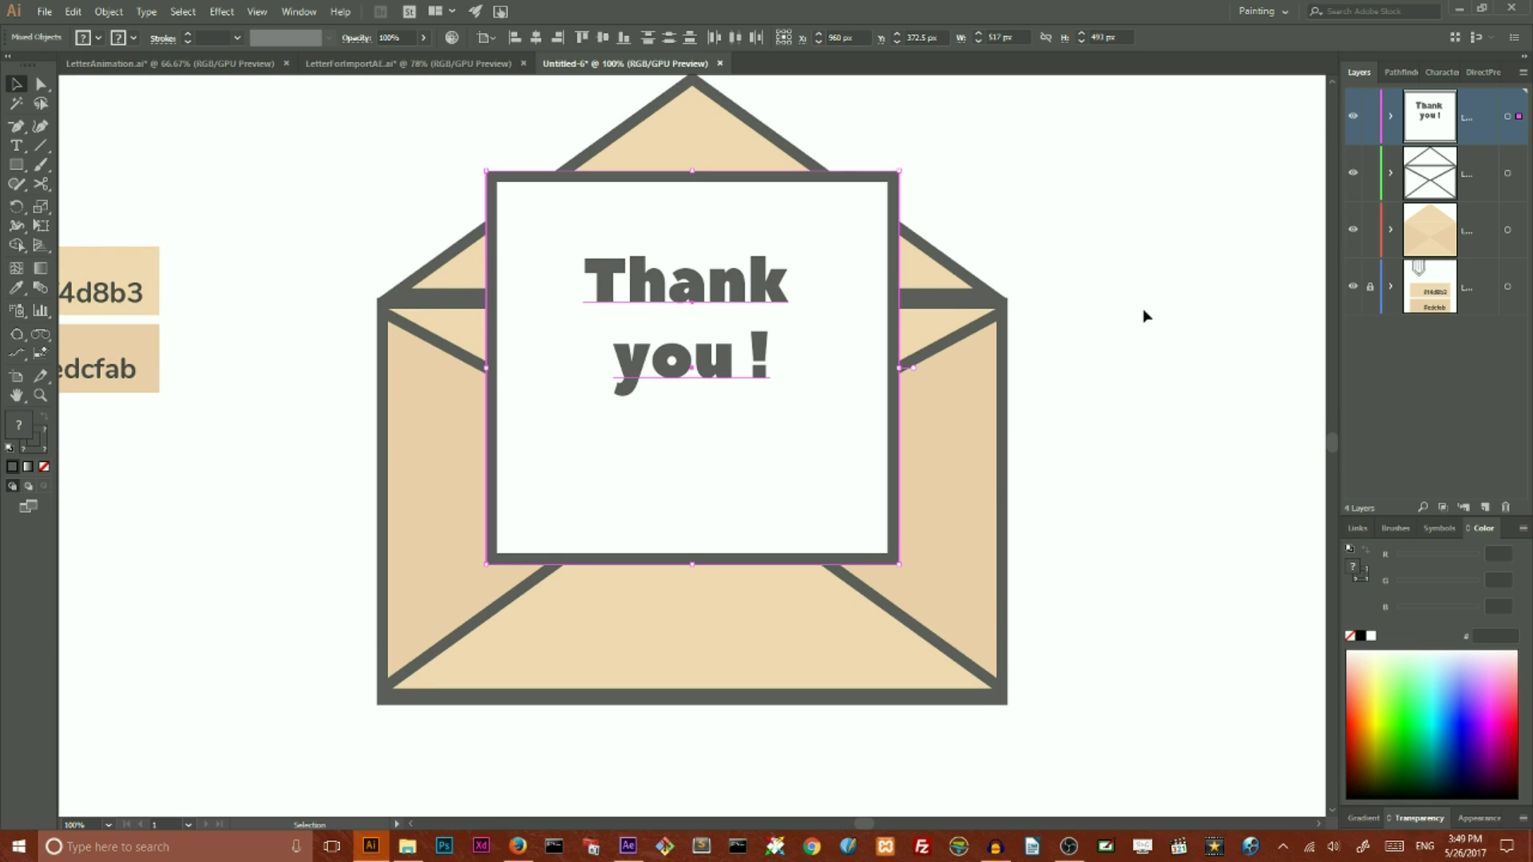
left_click(1109, 403)
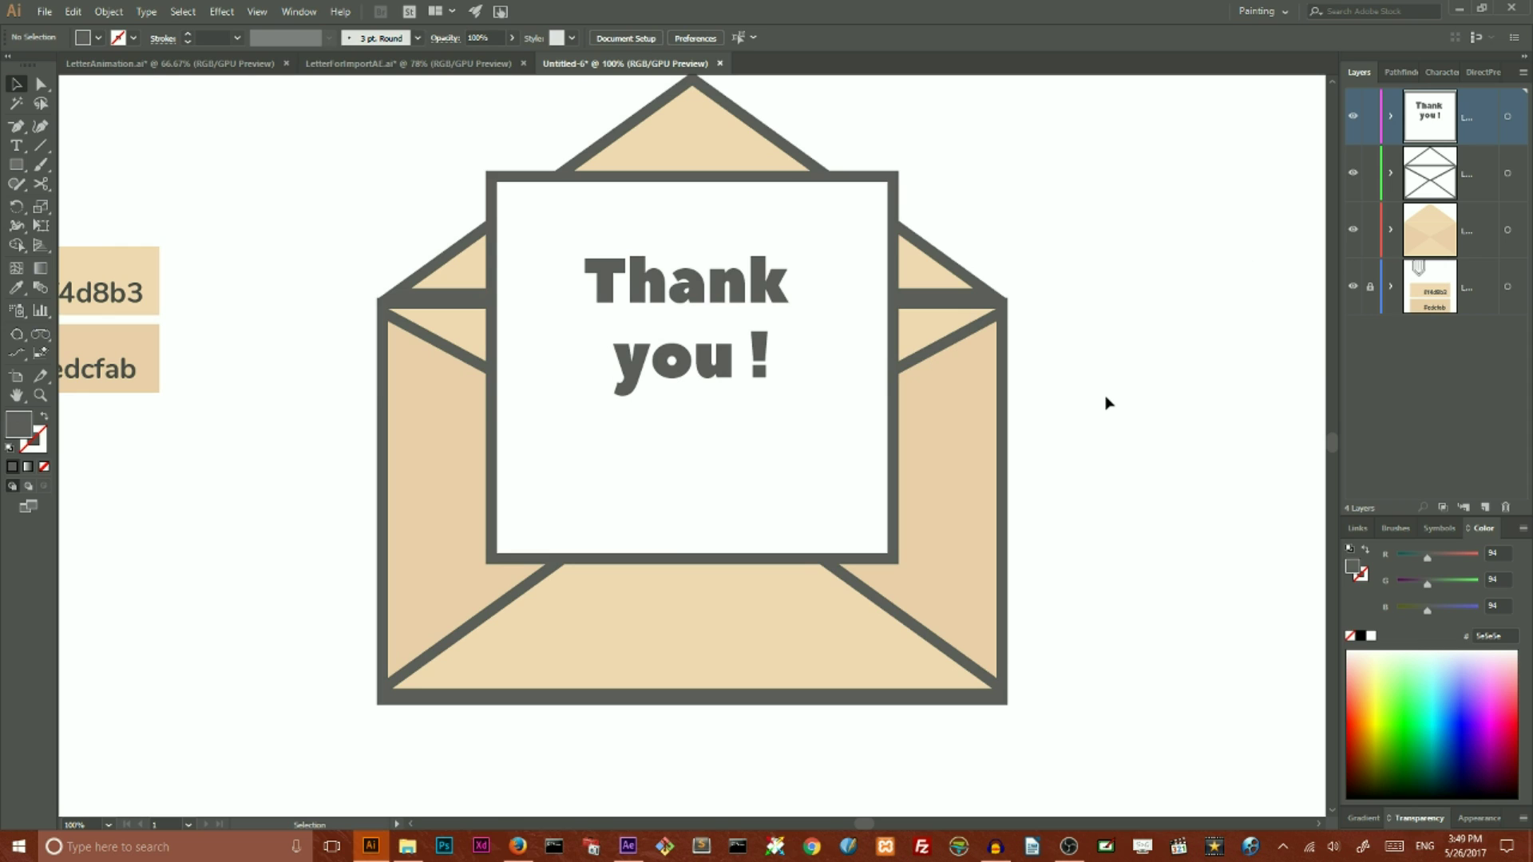
left_click(931, 444)
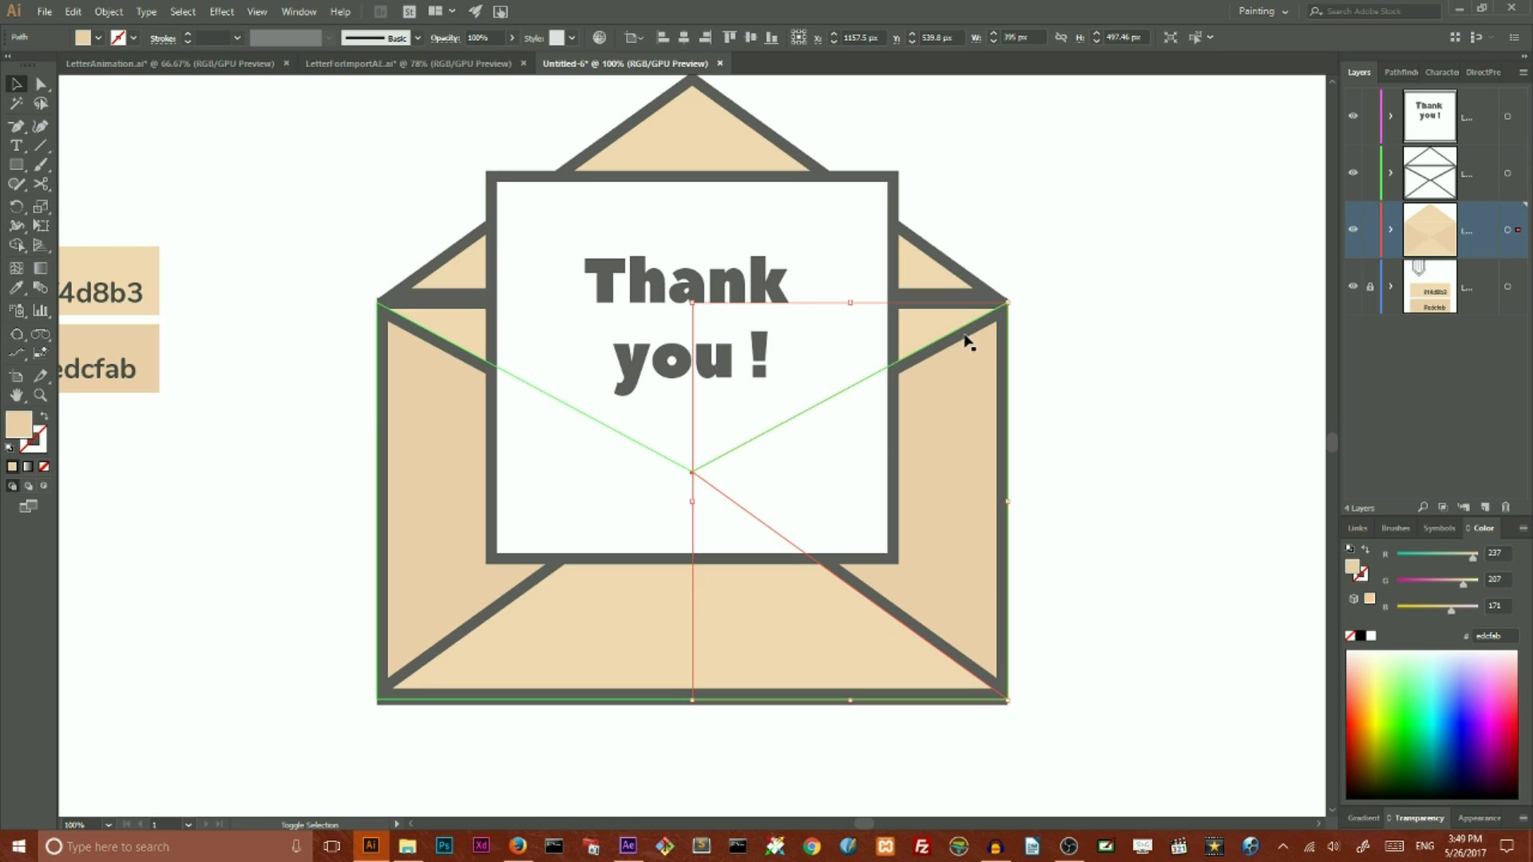
left_click_drag(390, 205, 452, 311)
left_click_drag(424, 184, 469, 325)
left_click_drag(1518, 173, 1520, 240)
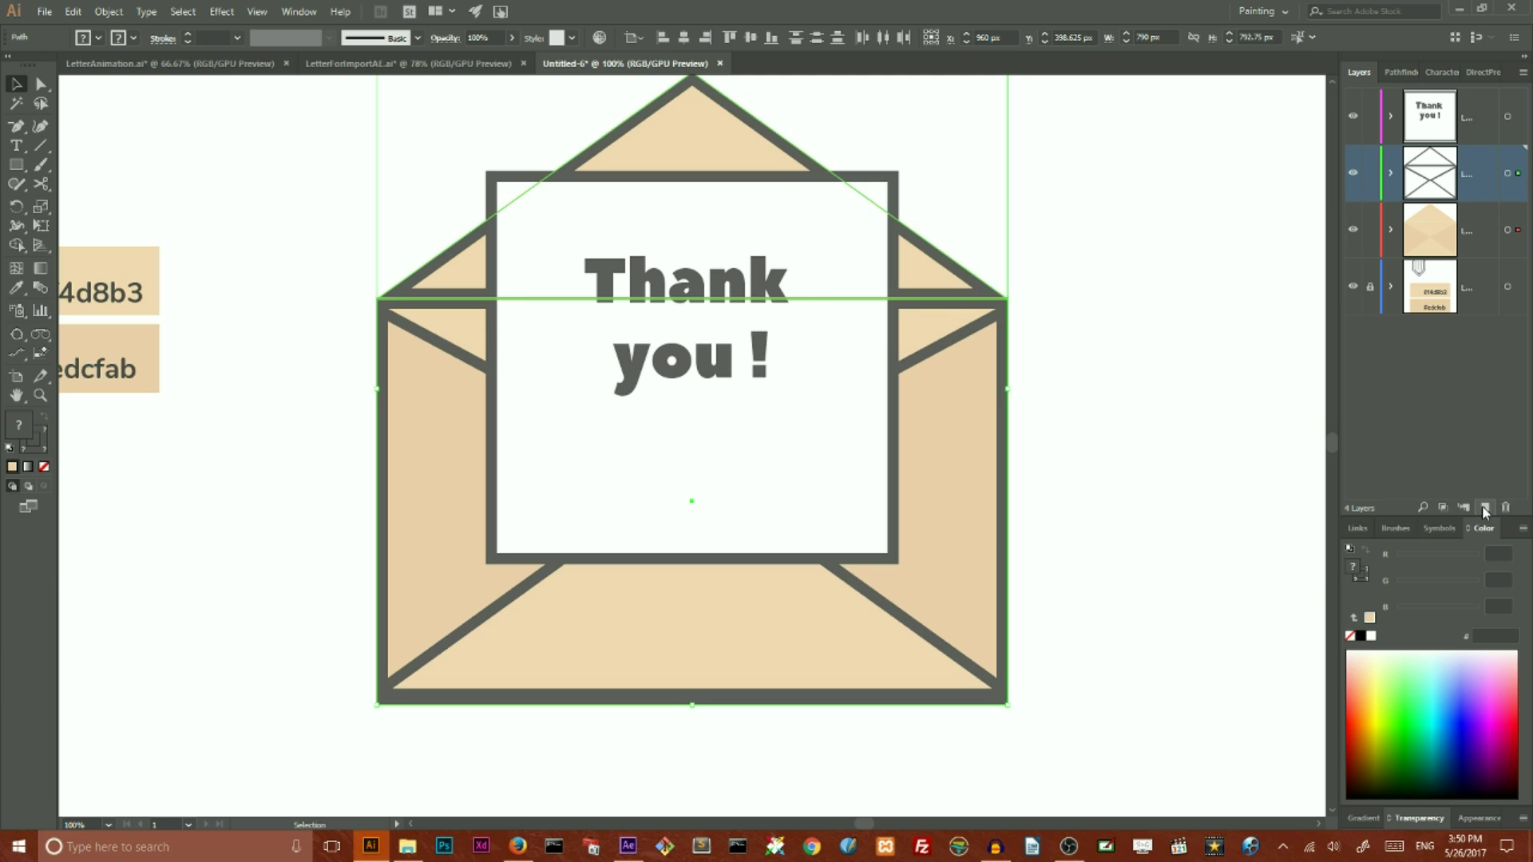
left_click(1392, 231)
scroll(1486, 375, "down", 2)
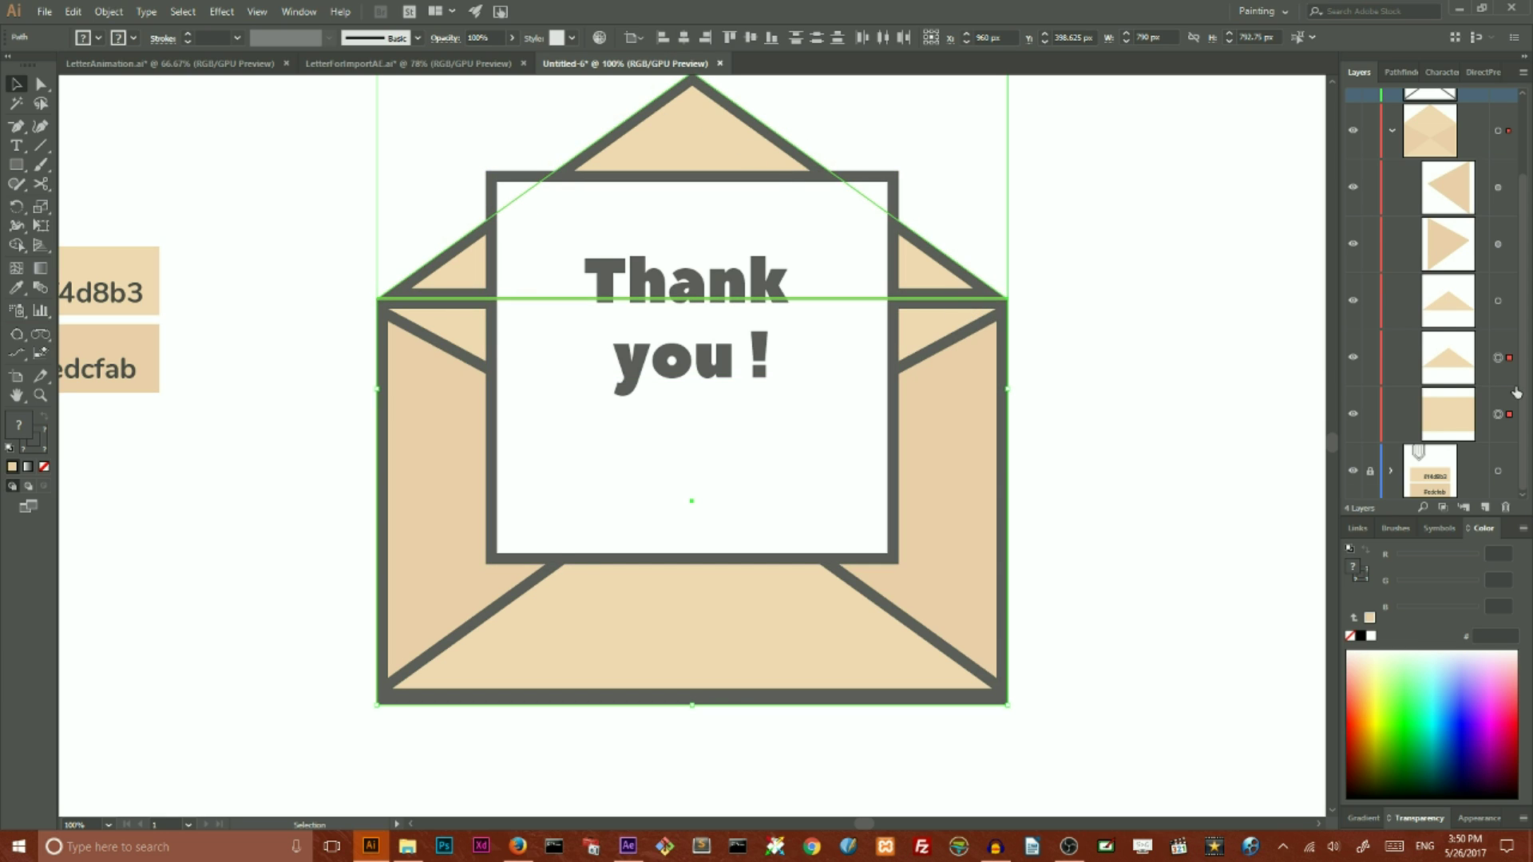
Step: Move the flap artwork and its outline onto the new layer, placing that layer behind the letter
scroll(1511, 391, "up", 3)
scroll(1517, 352, "down", 2)
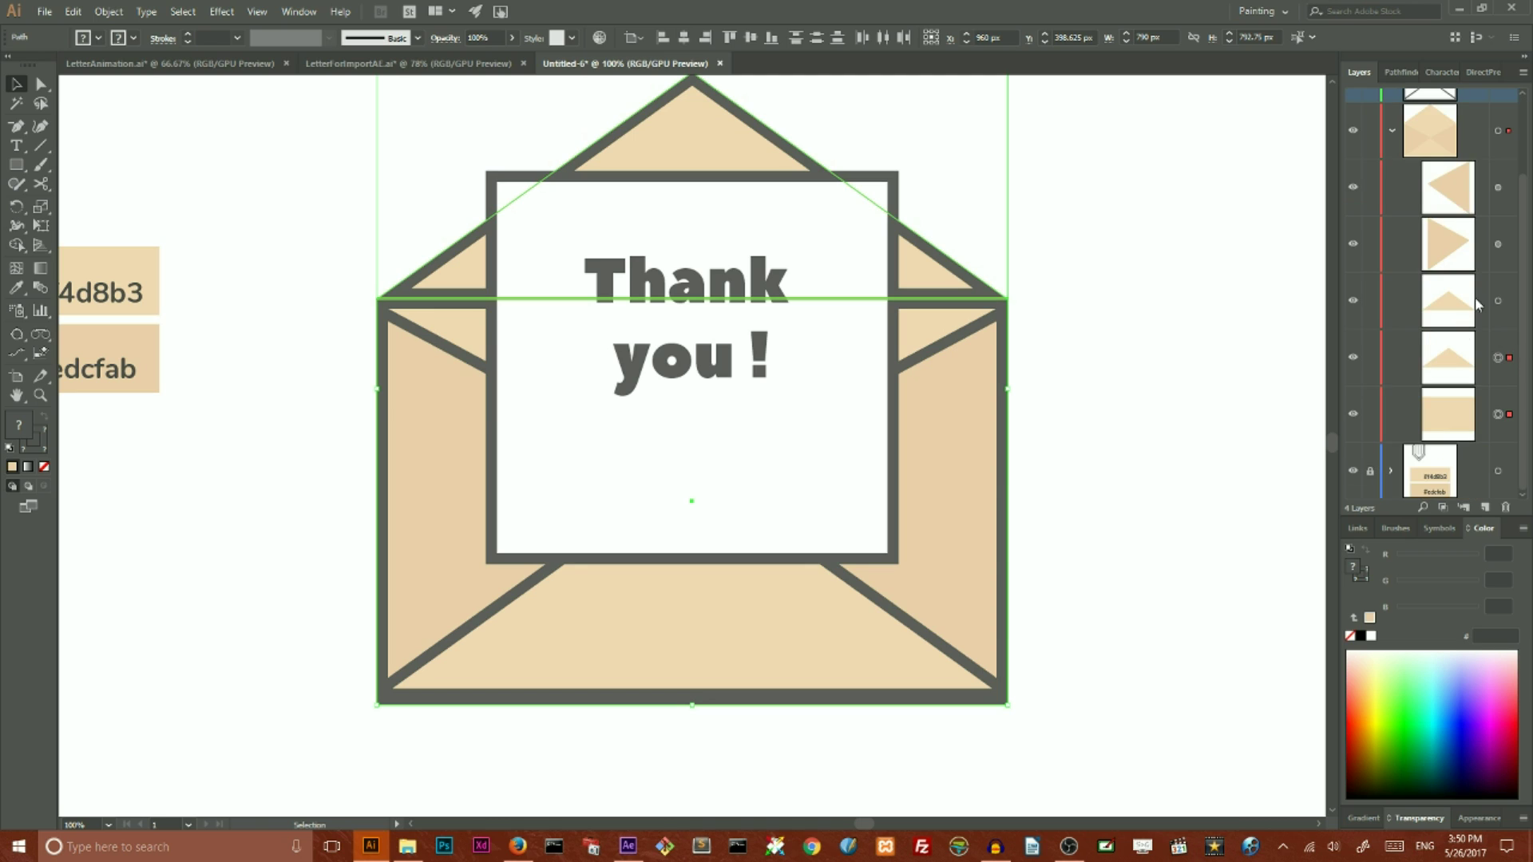
left_click(1393, 133)
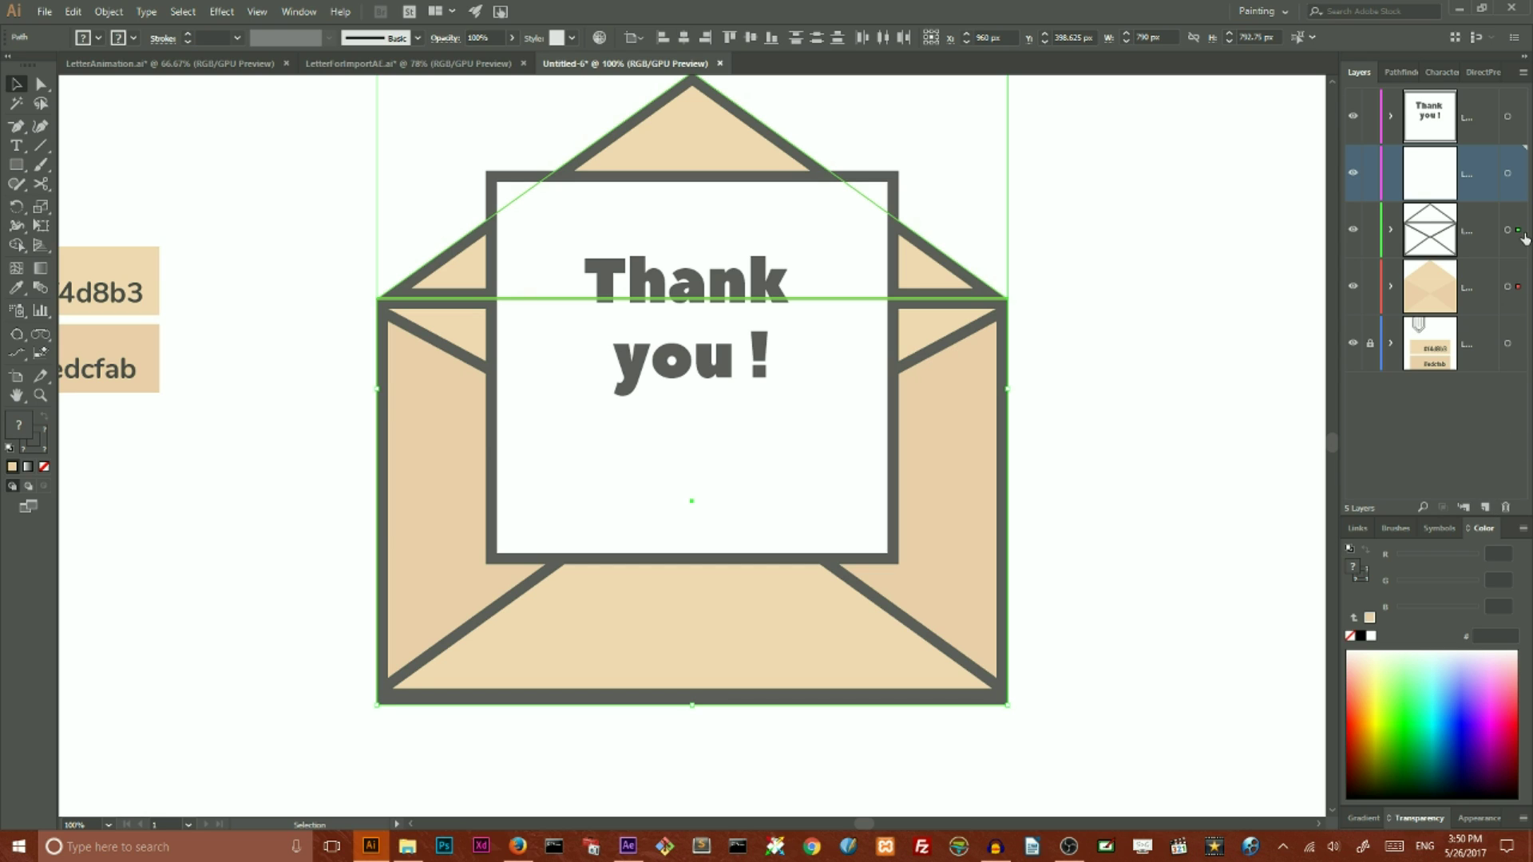
left_click_drag(1516, 294, 1517, 179)
left_click_drag(1519, 180, 1520, 180)
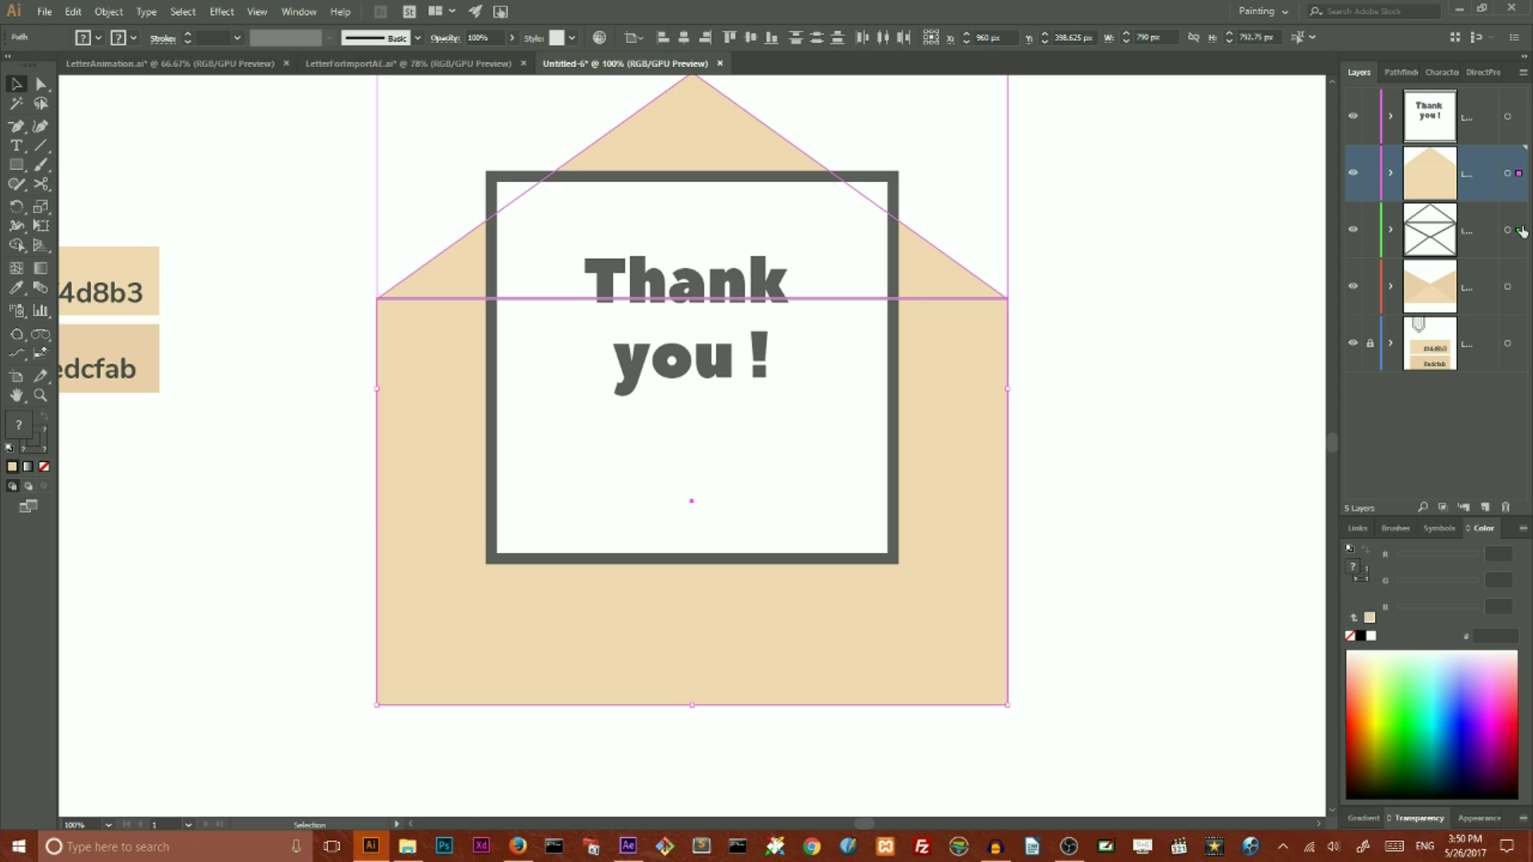
left_click(1521, 175)
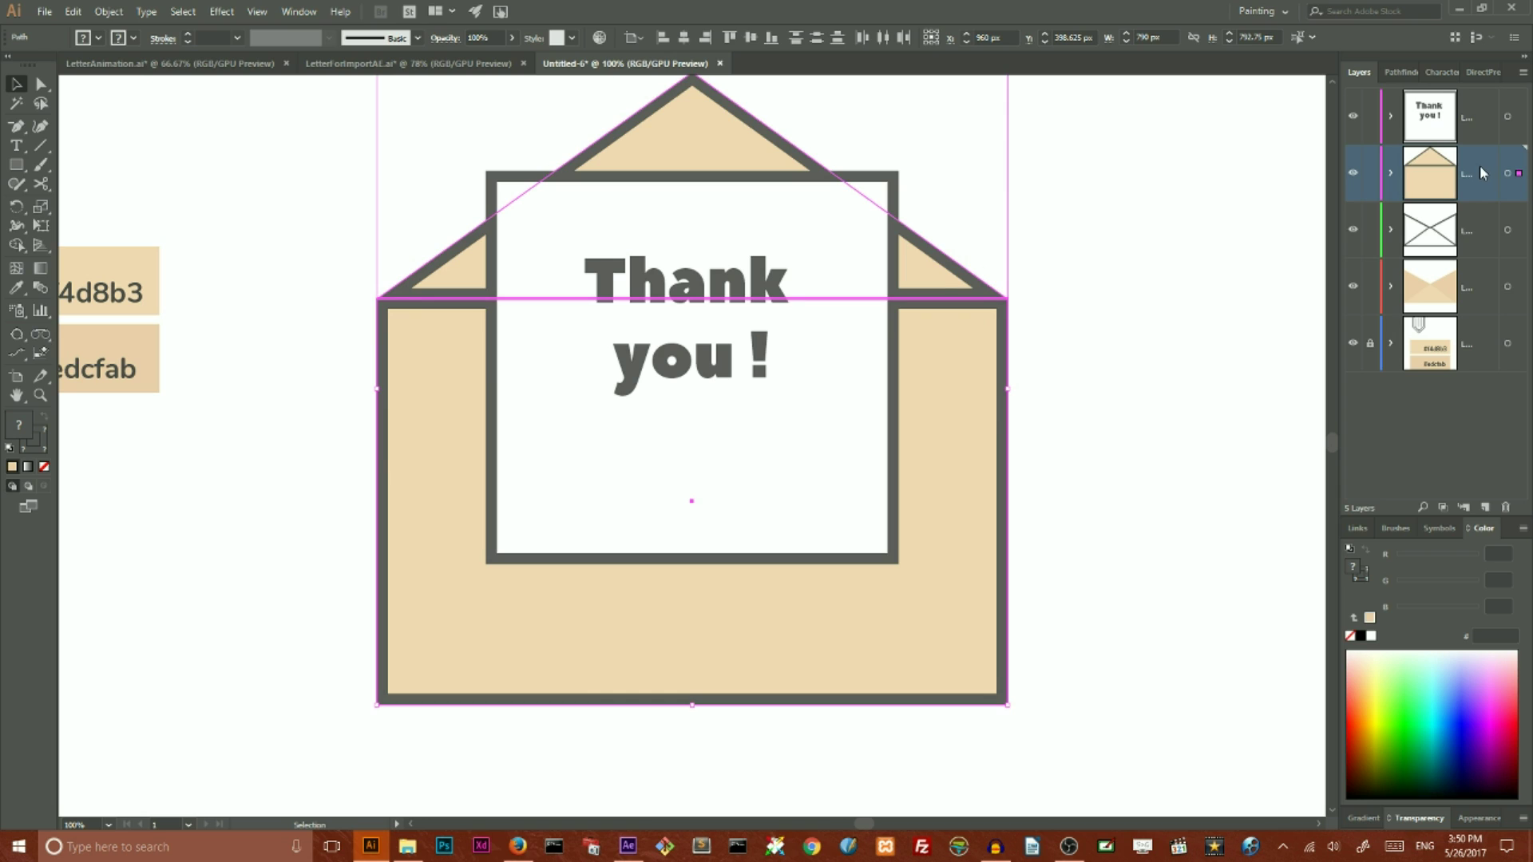
left_click_drag(1482, 173, 1488, 315)
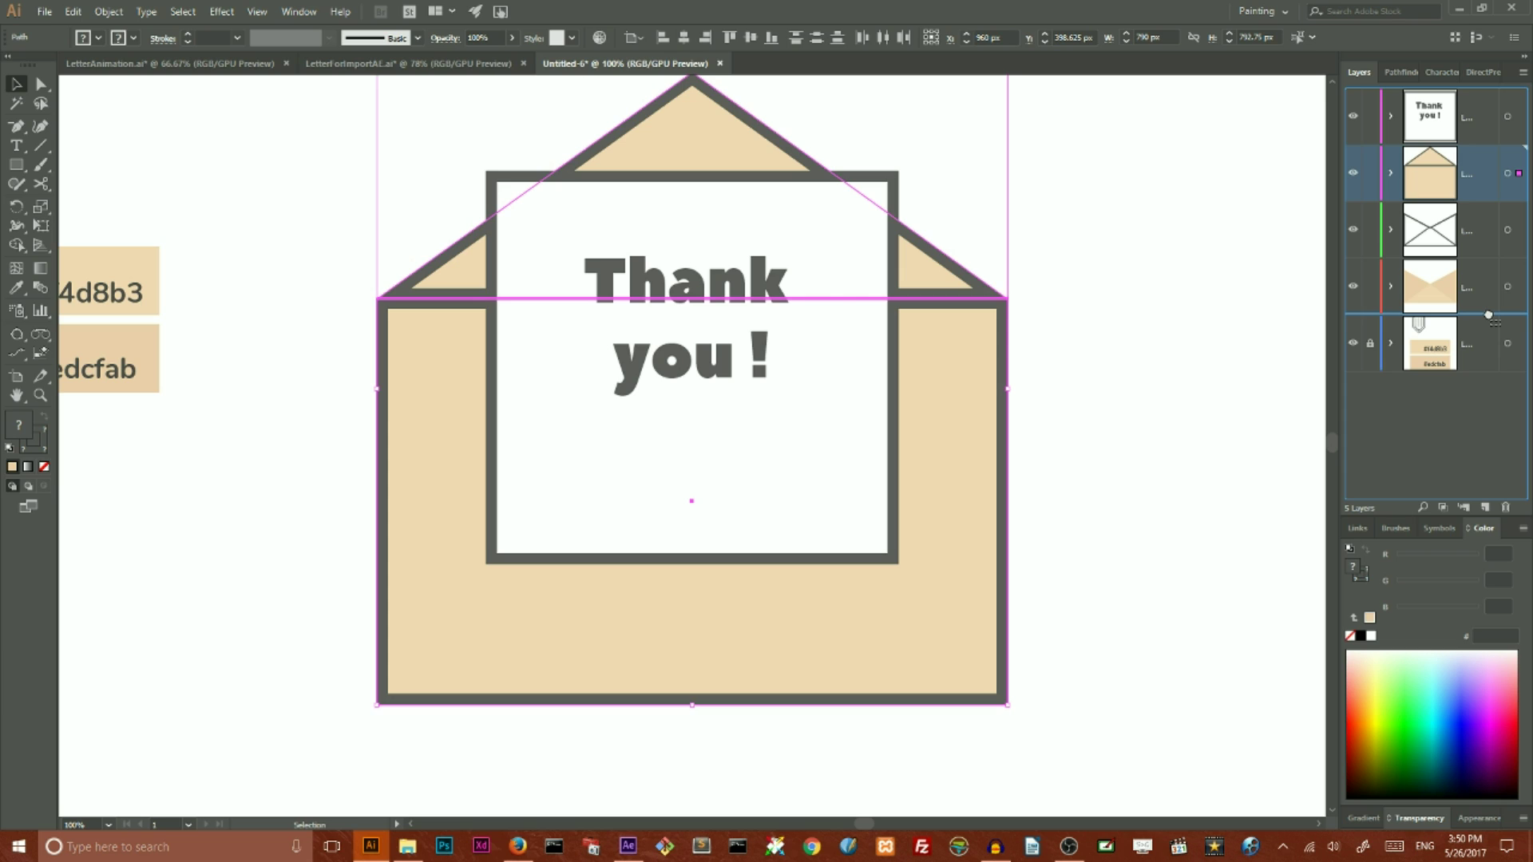
left_click_drag(1488, 314, 1490, 316)
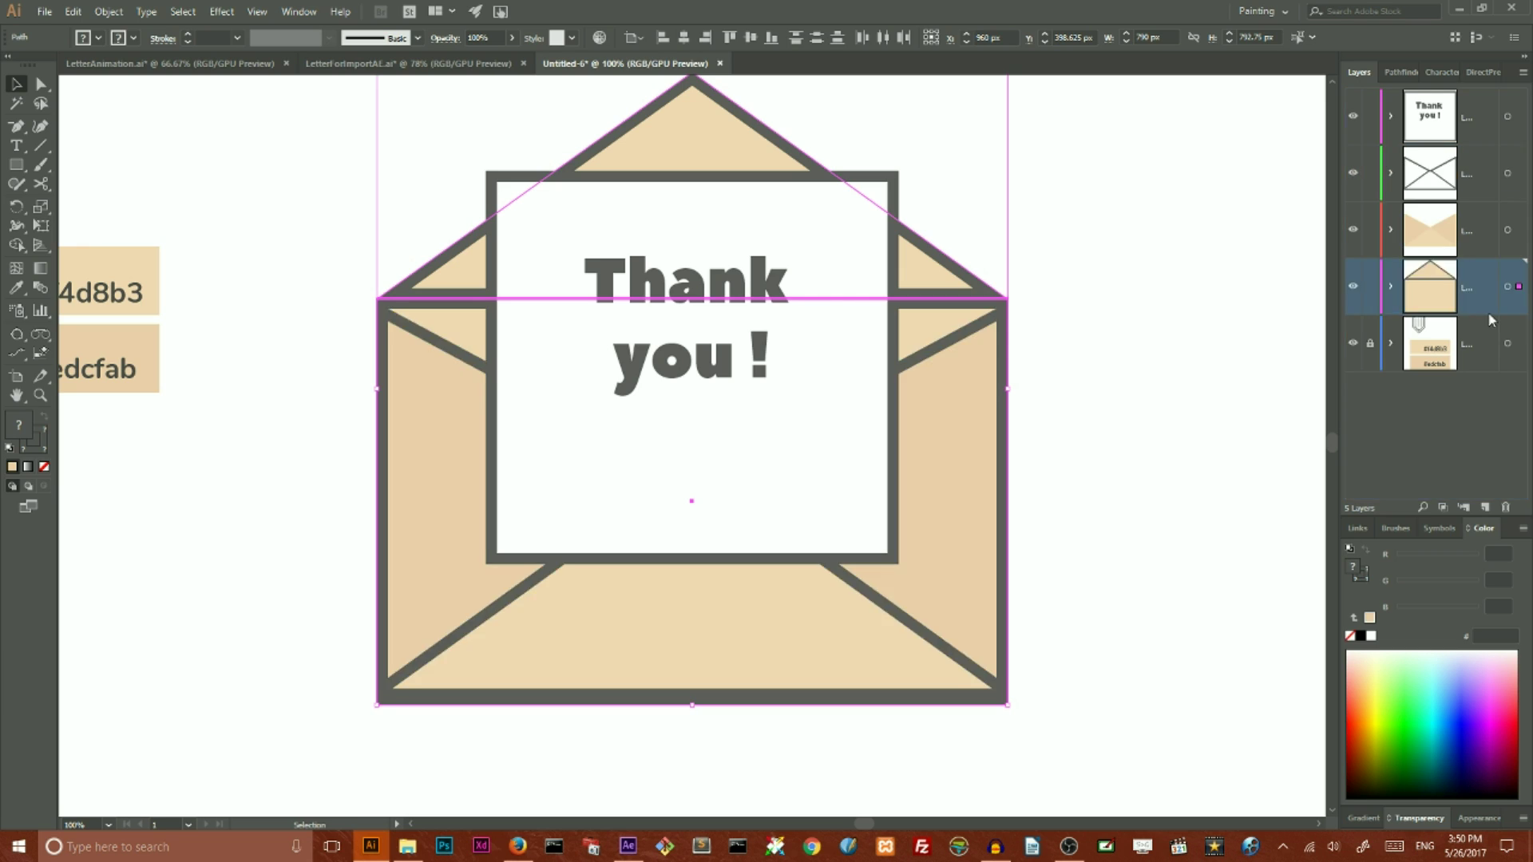
Step: Drag the Thank you layer below the front-pocket layers to third position
left_click(1476, 120)
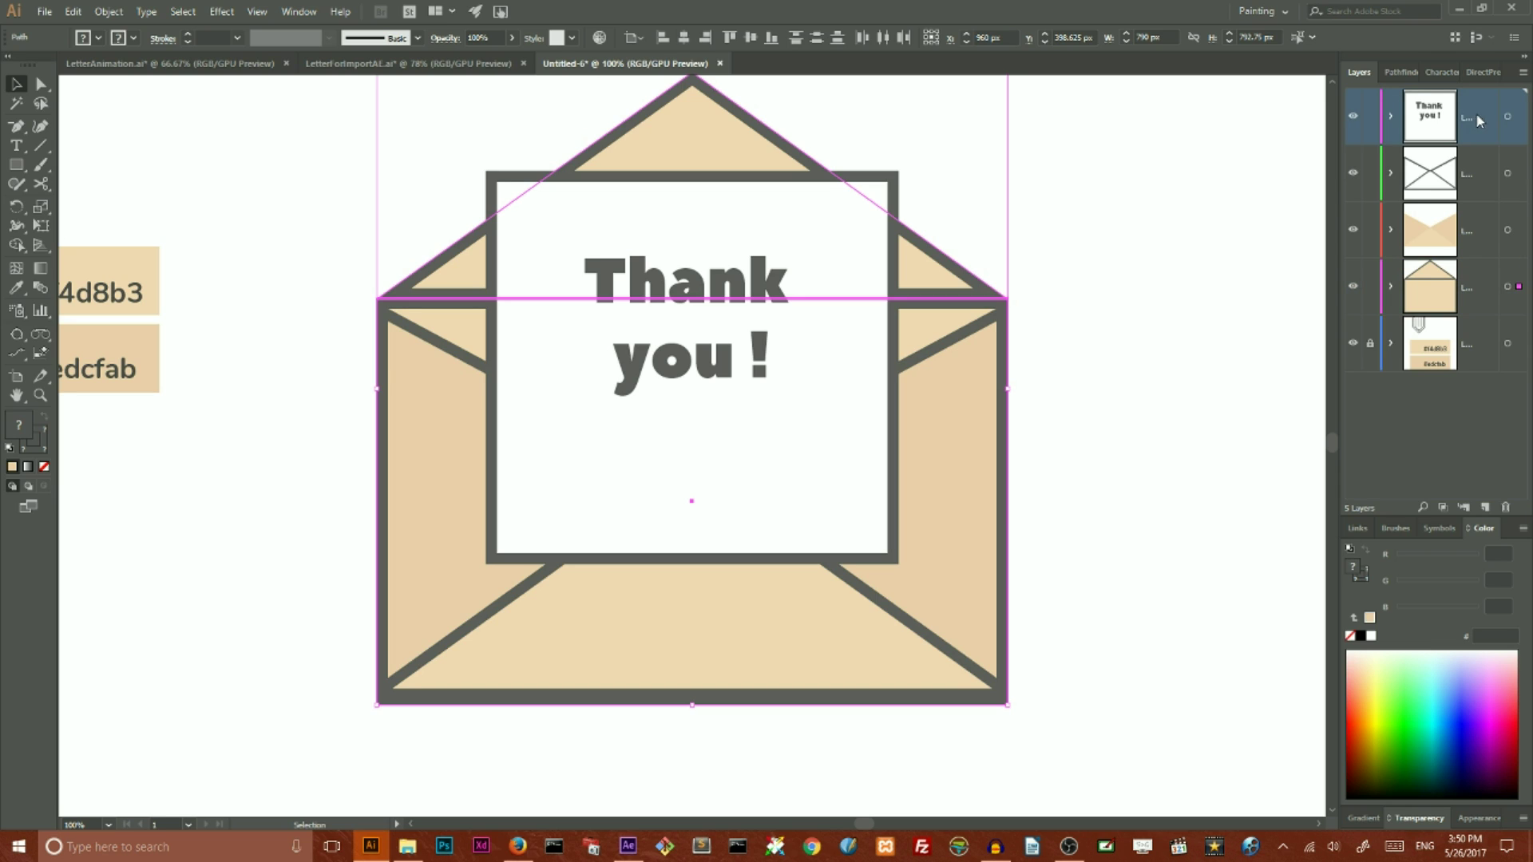
left_click_drag(1476, 116, 1492, 268)
left_click(1073, 202)
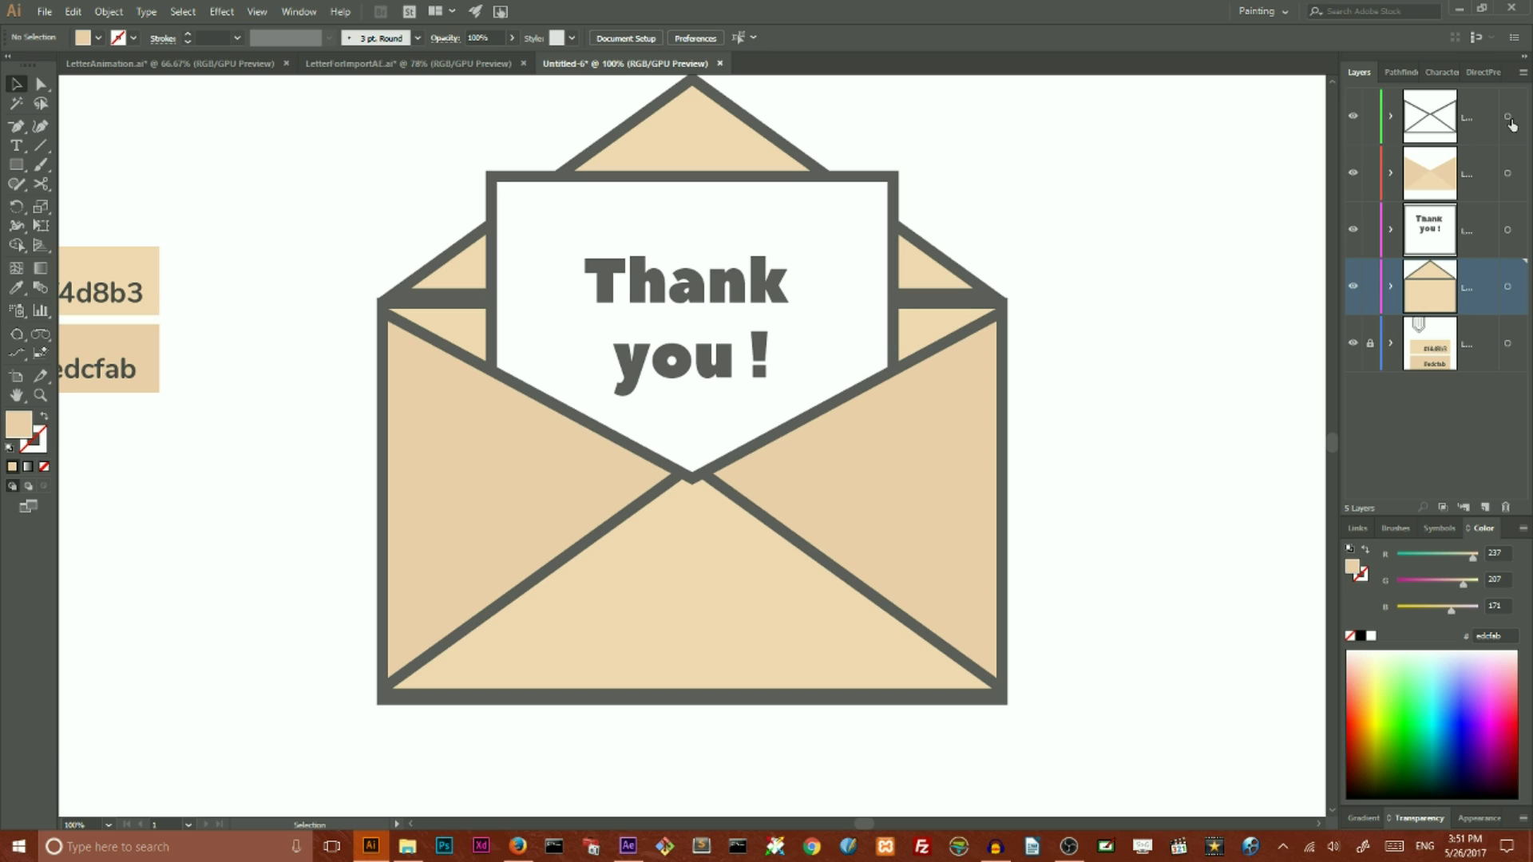
Step: Select the triangular top flap and move it from the envelope layer onto a newly created layer
left_click_drag(1512, 124, 1477, 246)
scroll(845, 93, "up", 1)
left_click_drag(828, 119, 618, 168)
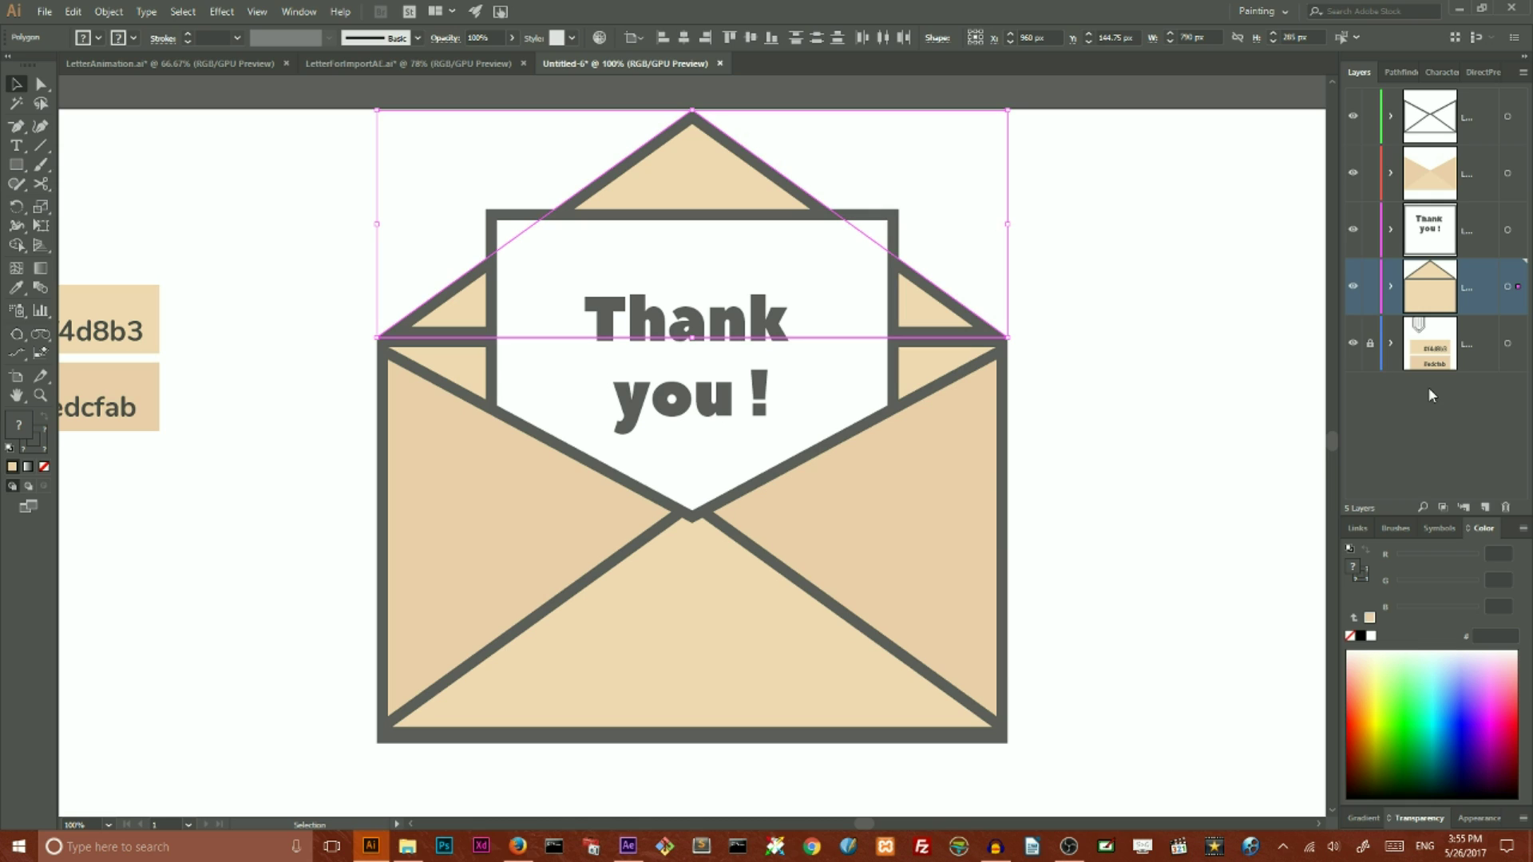
left_click(1487, 510)
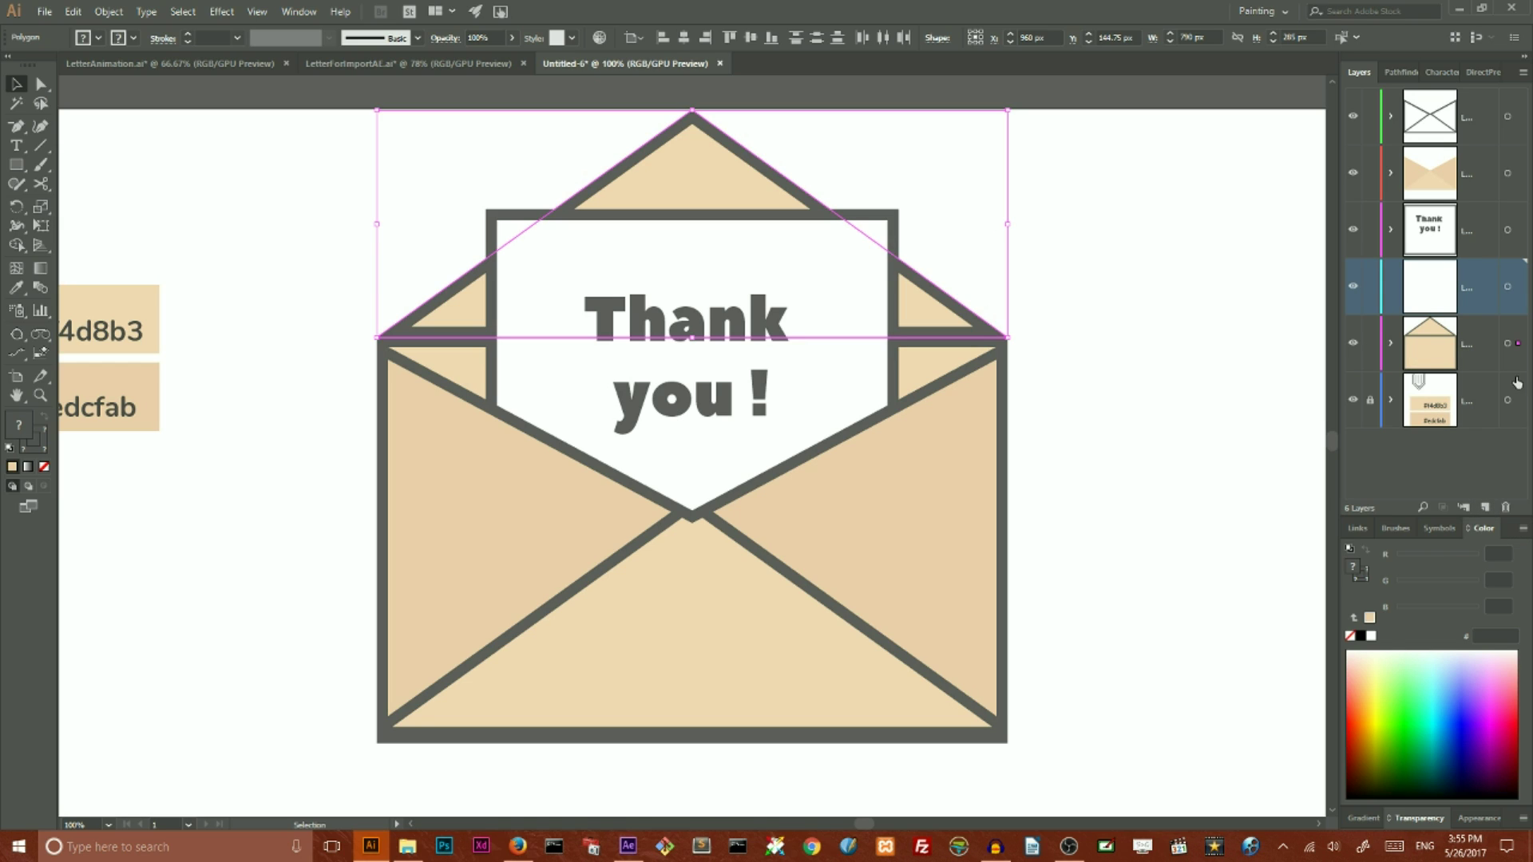
left_click_drag(1518, 345, 1525, 297)
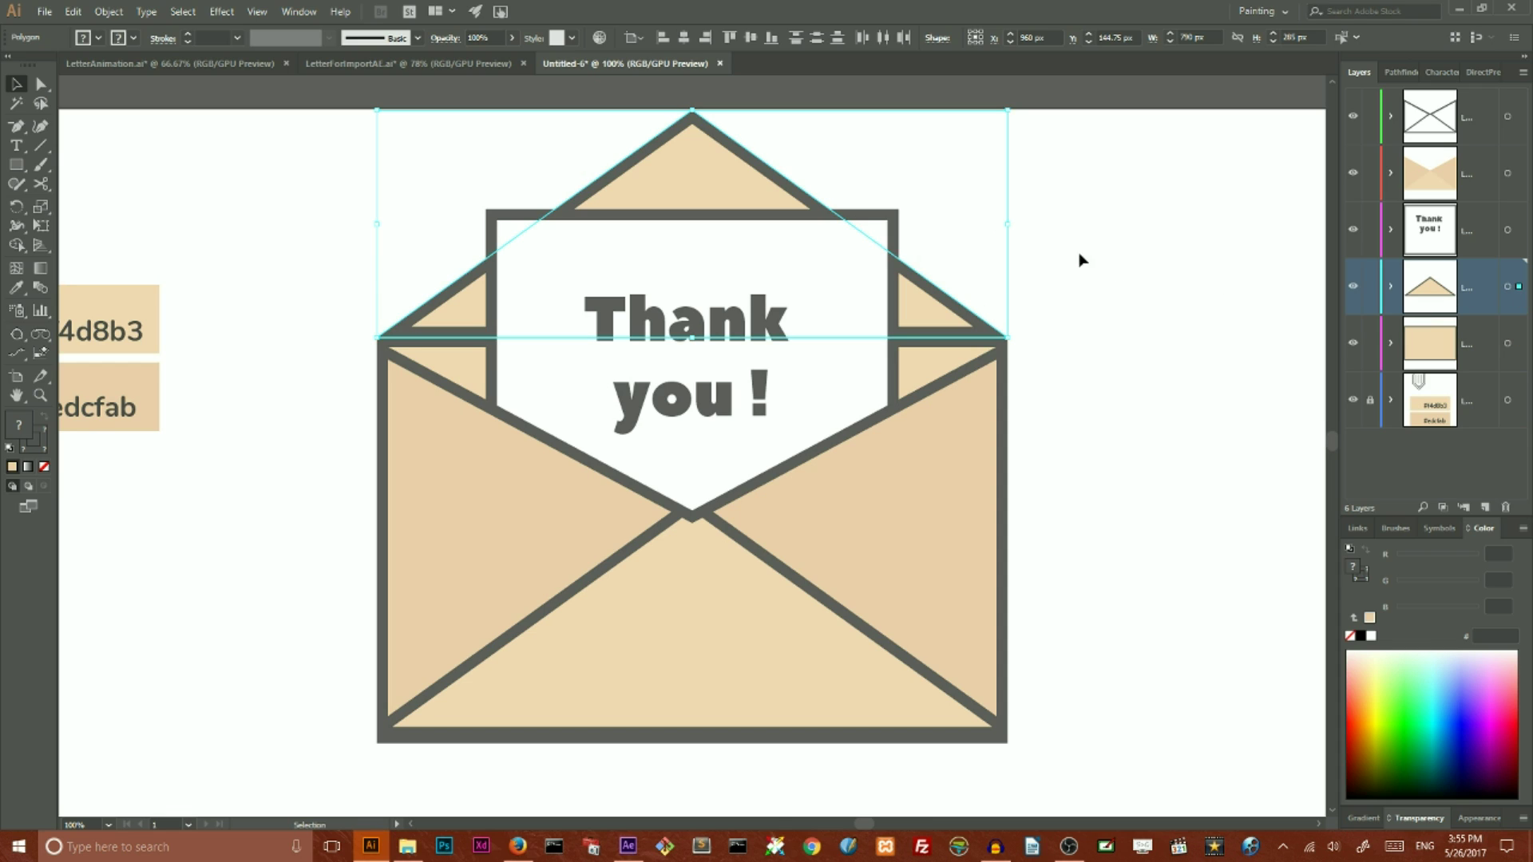
left_click(1035, 236)
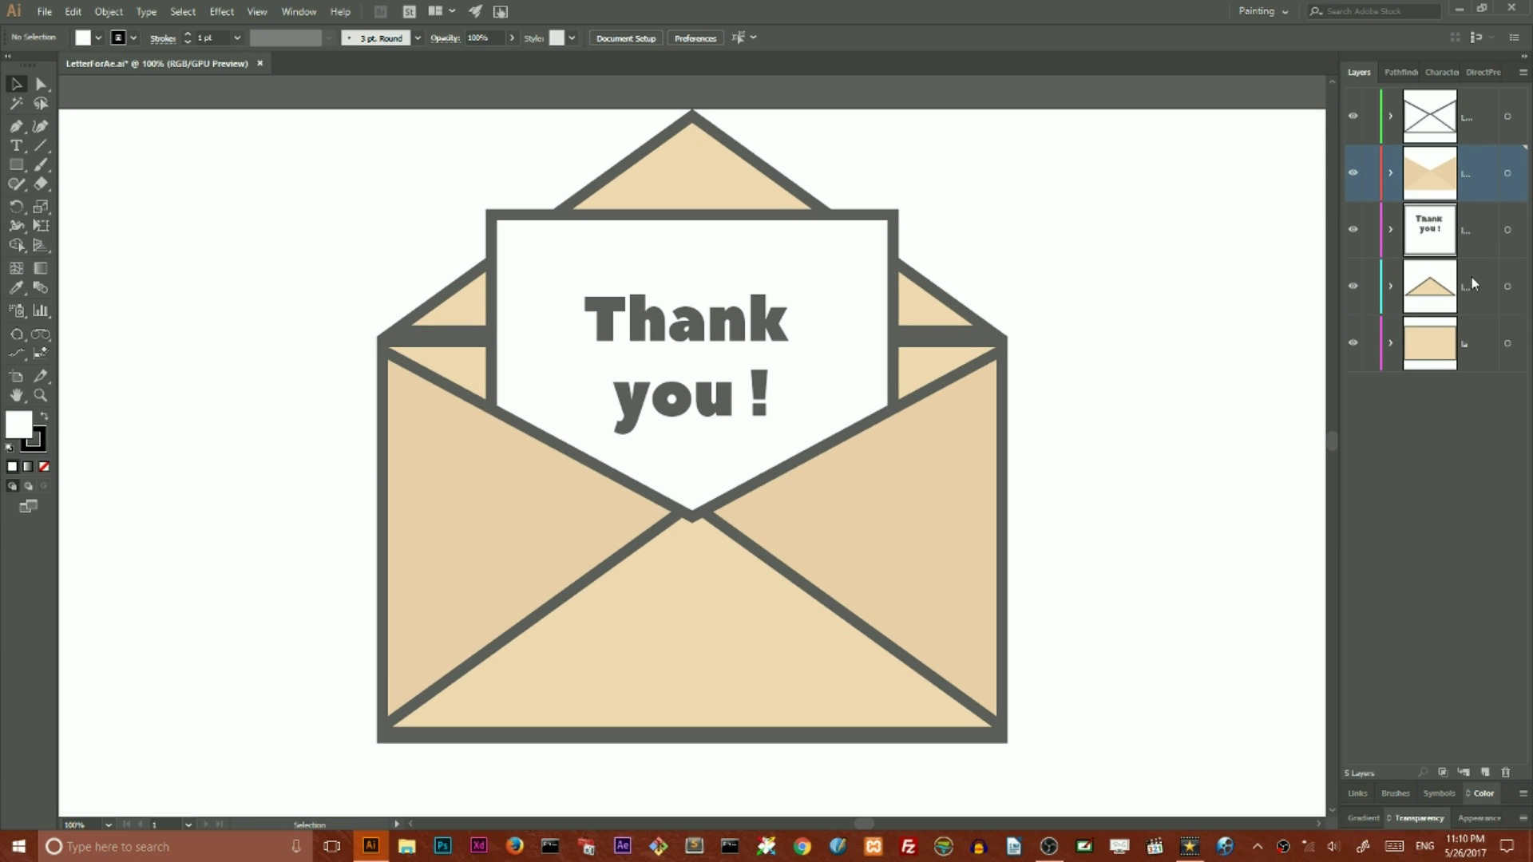
Step: Rename the Thank you letter layer in Layer Options
left_click(1468, 229)
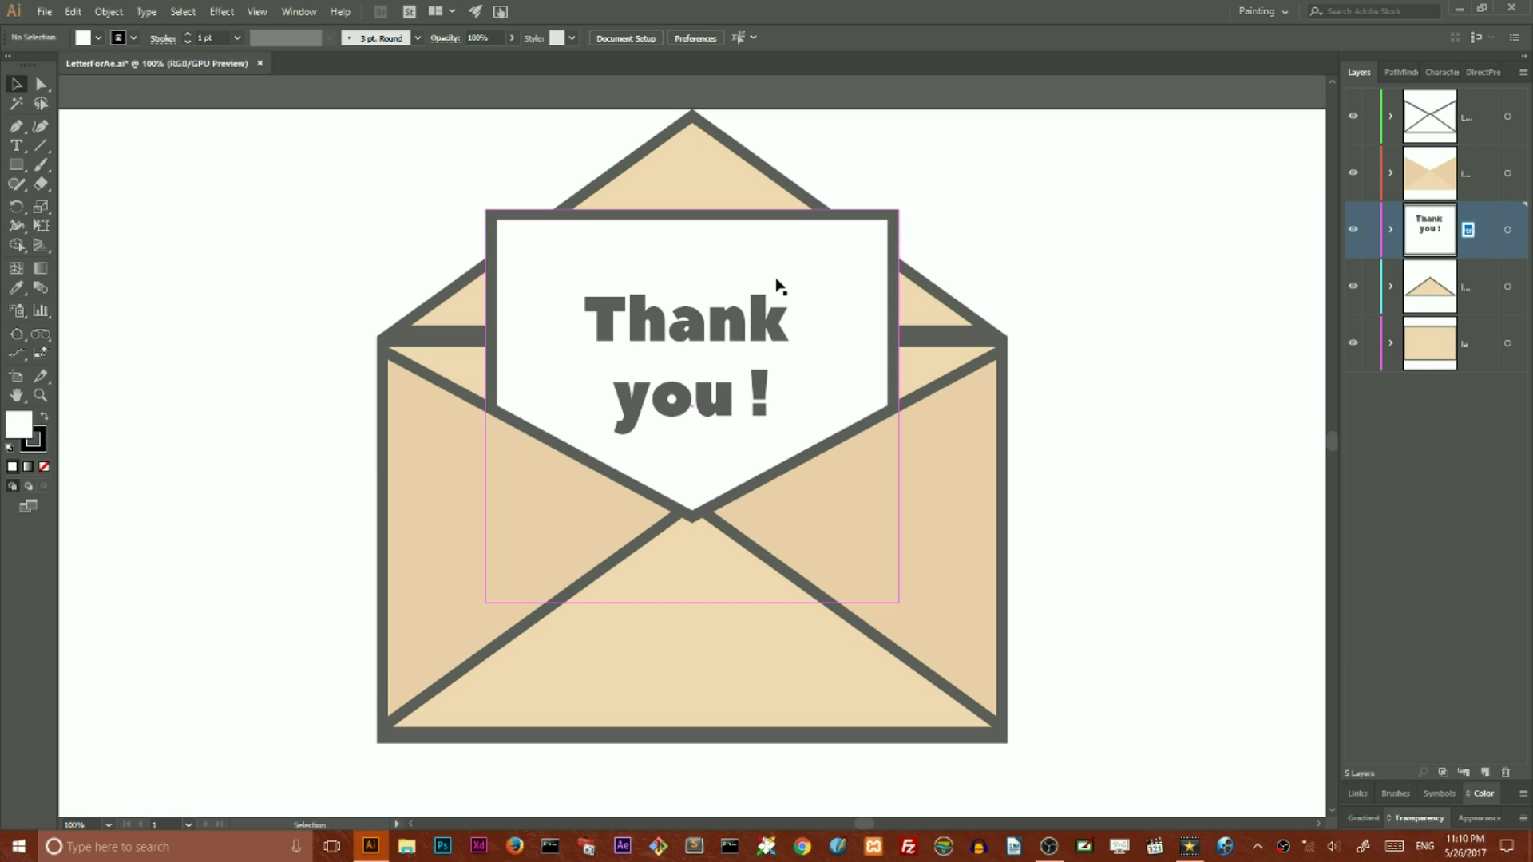
left_click(768, 271)
double_click(1465, 233)
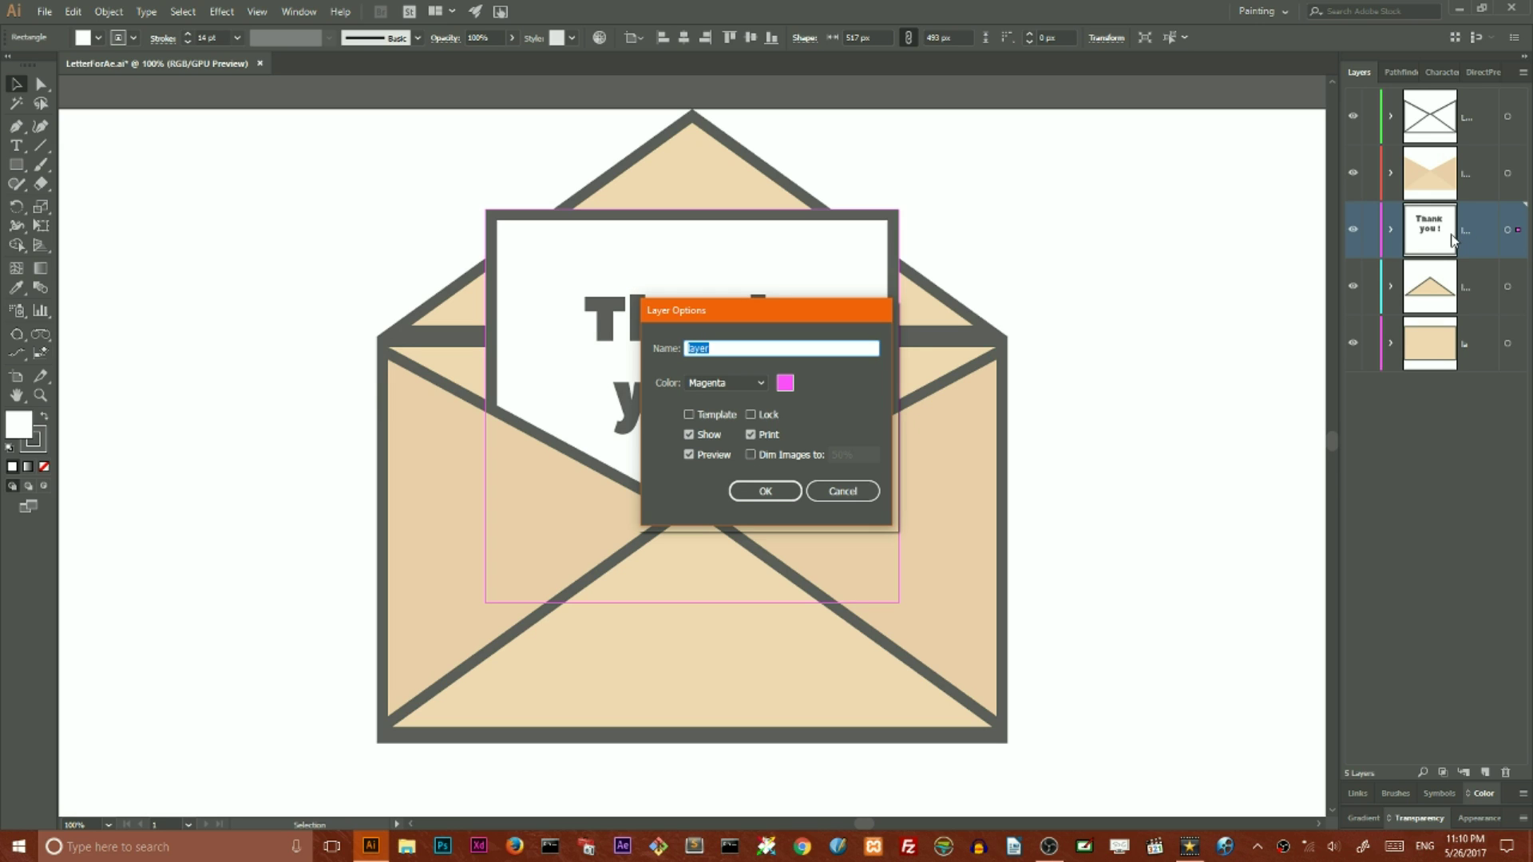
type("L")
left_click(759, 491)
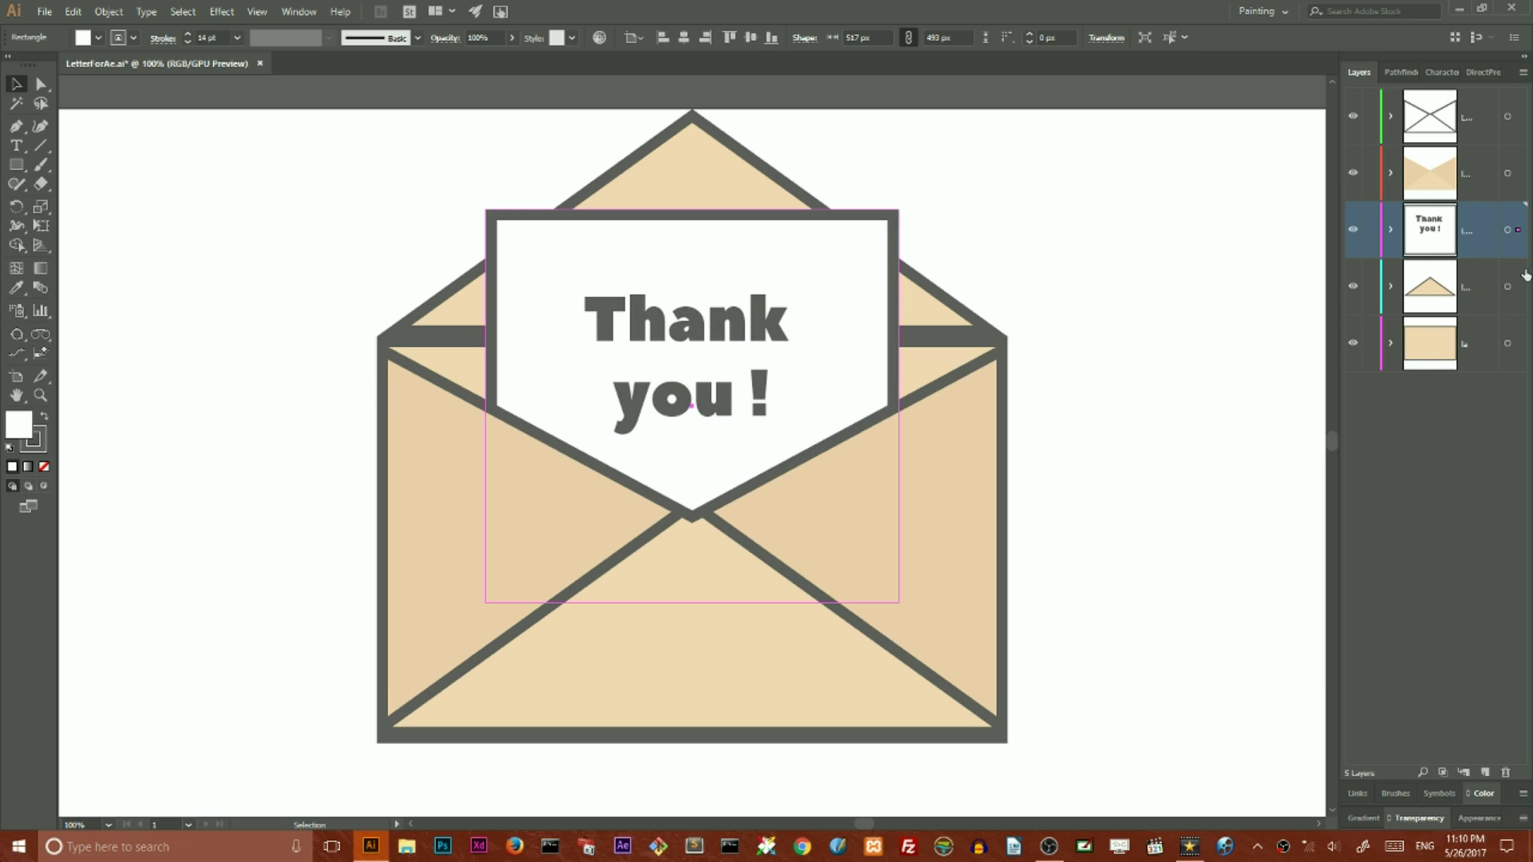
Step: Rename the triangular flap layer to Top
double_click(1468, 285)
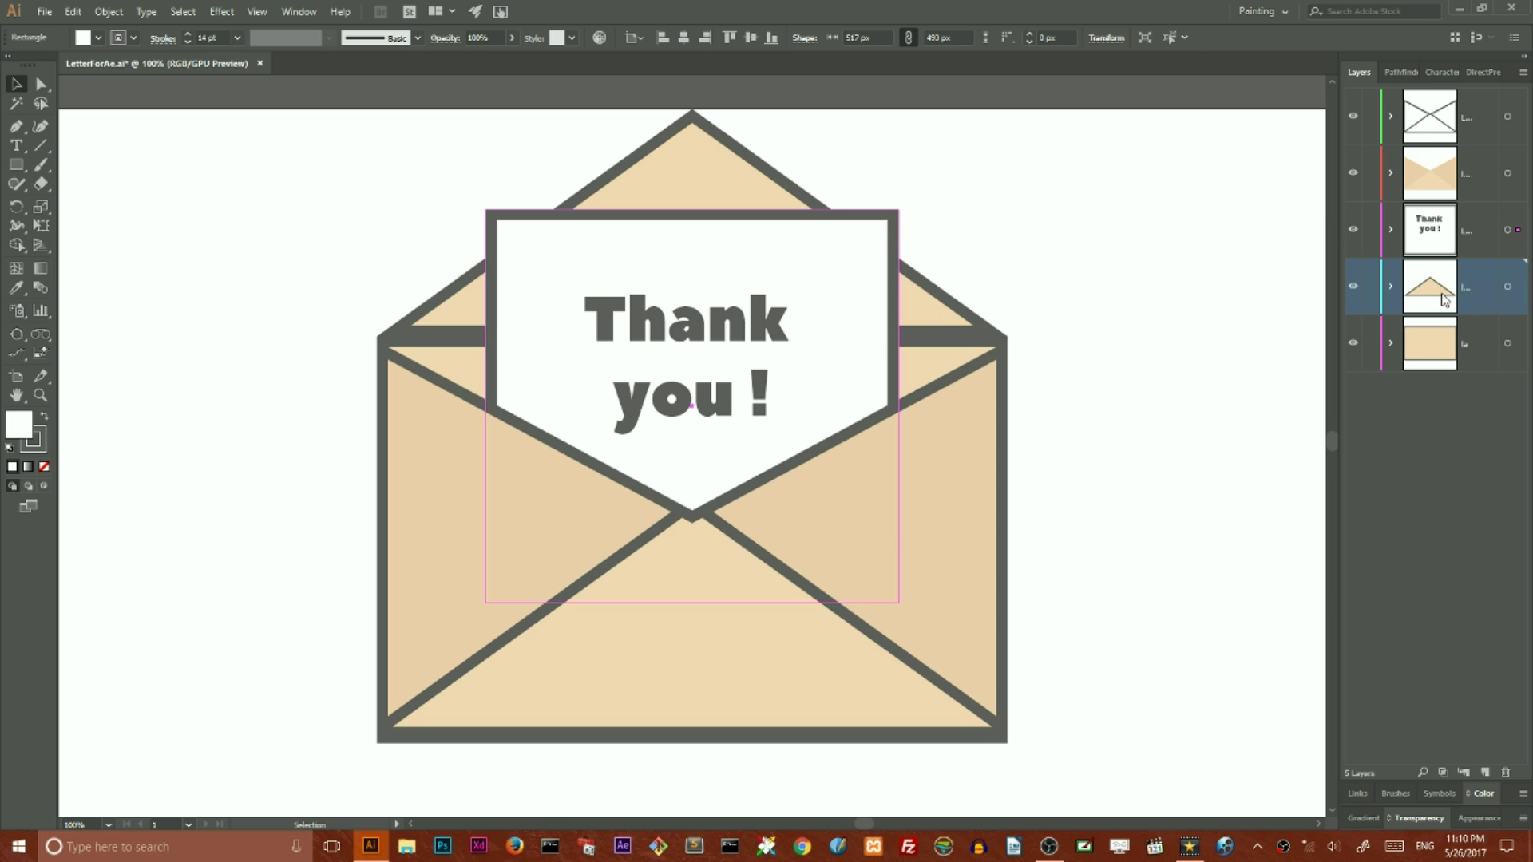
double_click(1445, 300)
key("BackSpace")
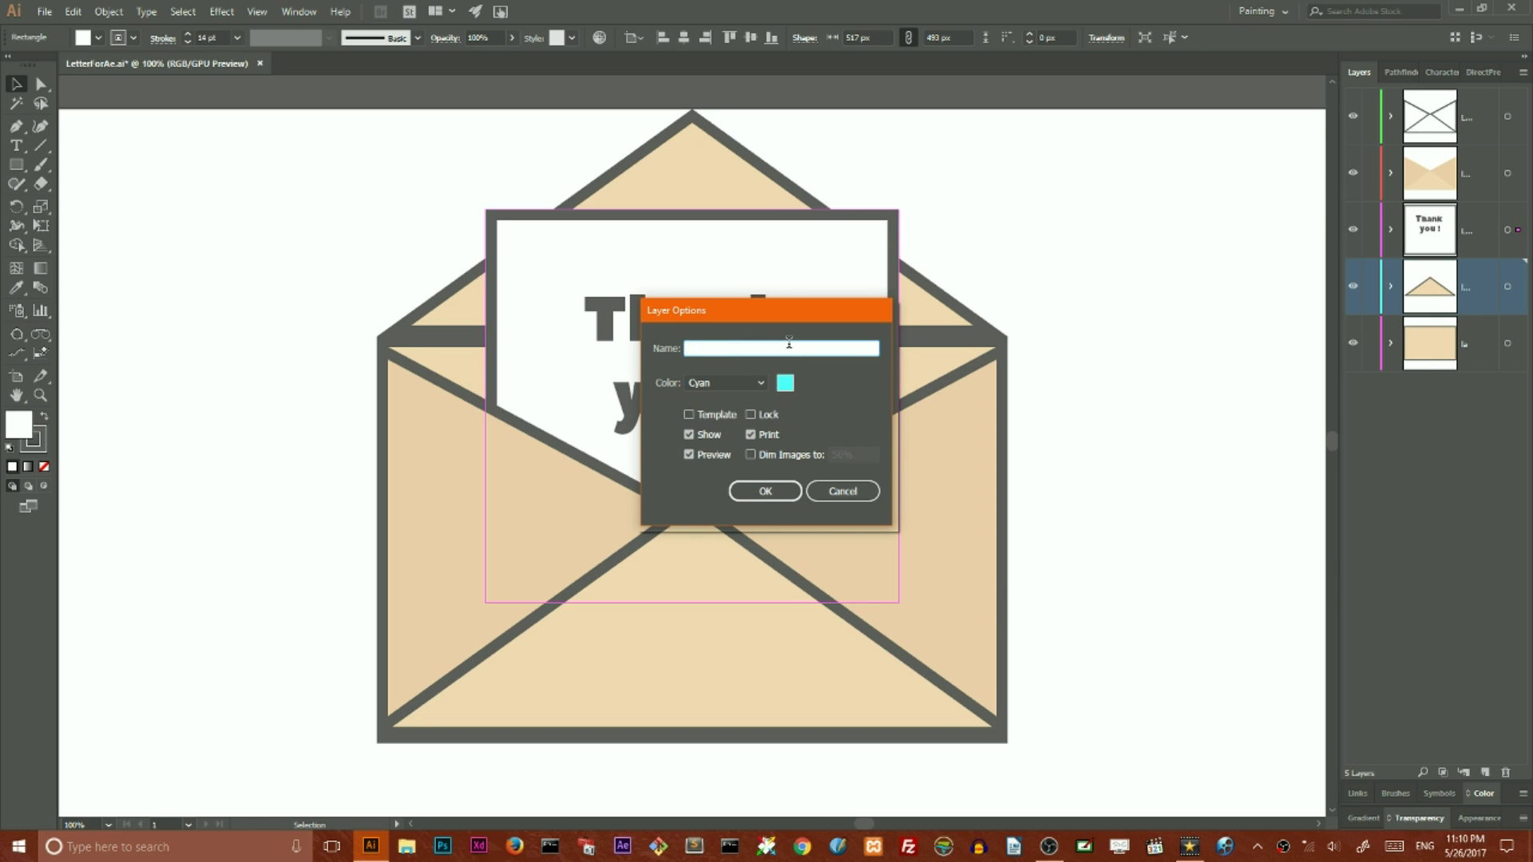
type("Top")
left_click(792, 490)
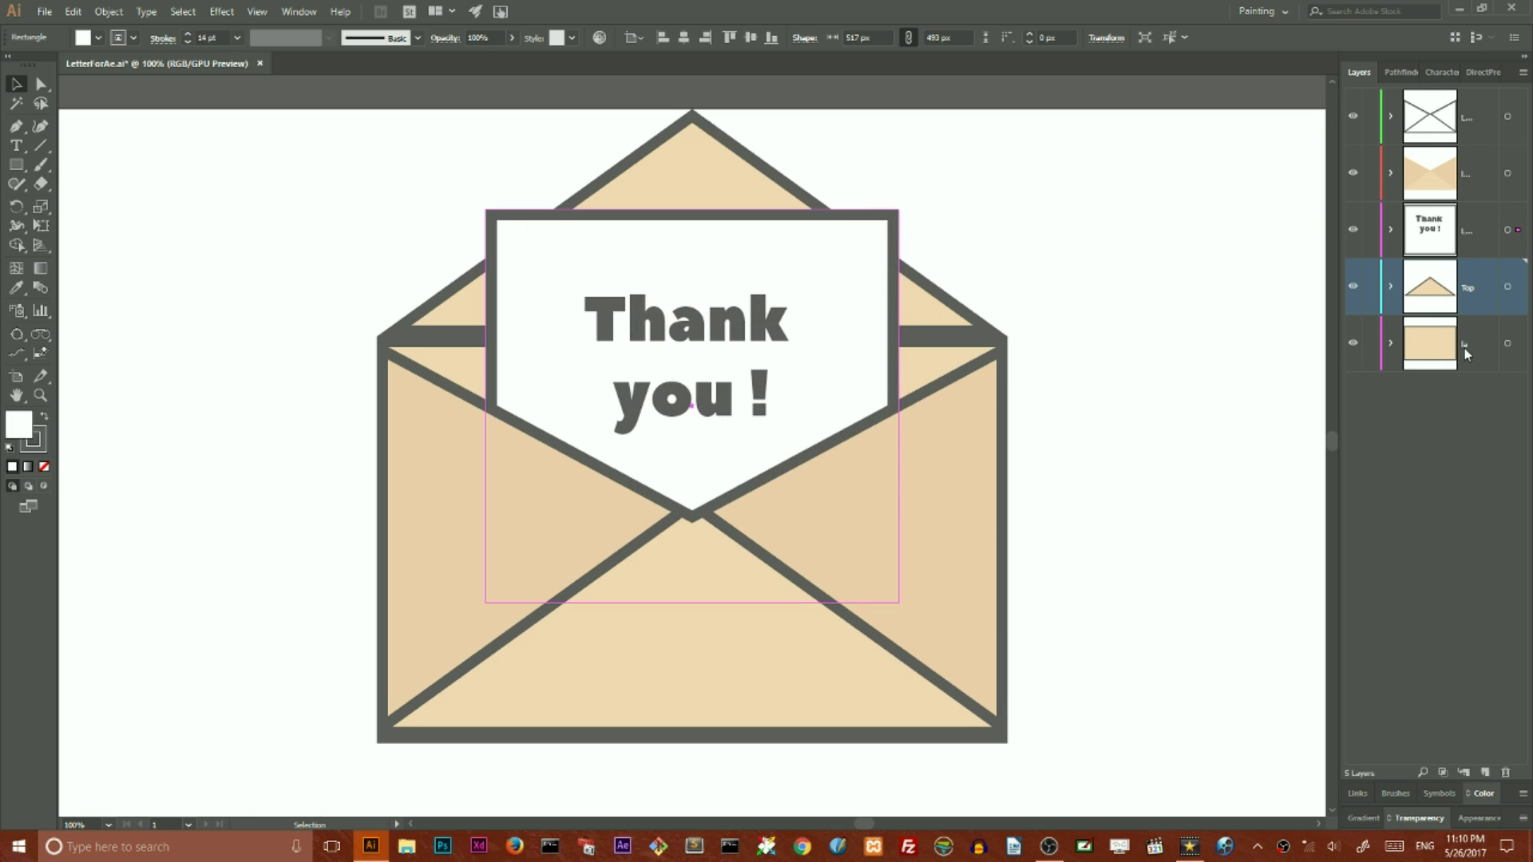
Step: Give the second layer a new name and clear the canvas selection
double_click(1475, 179)
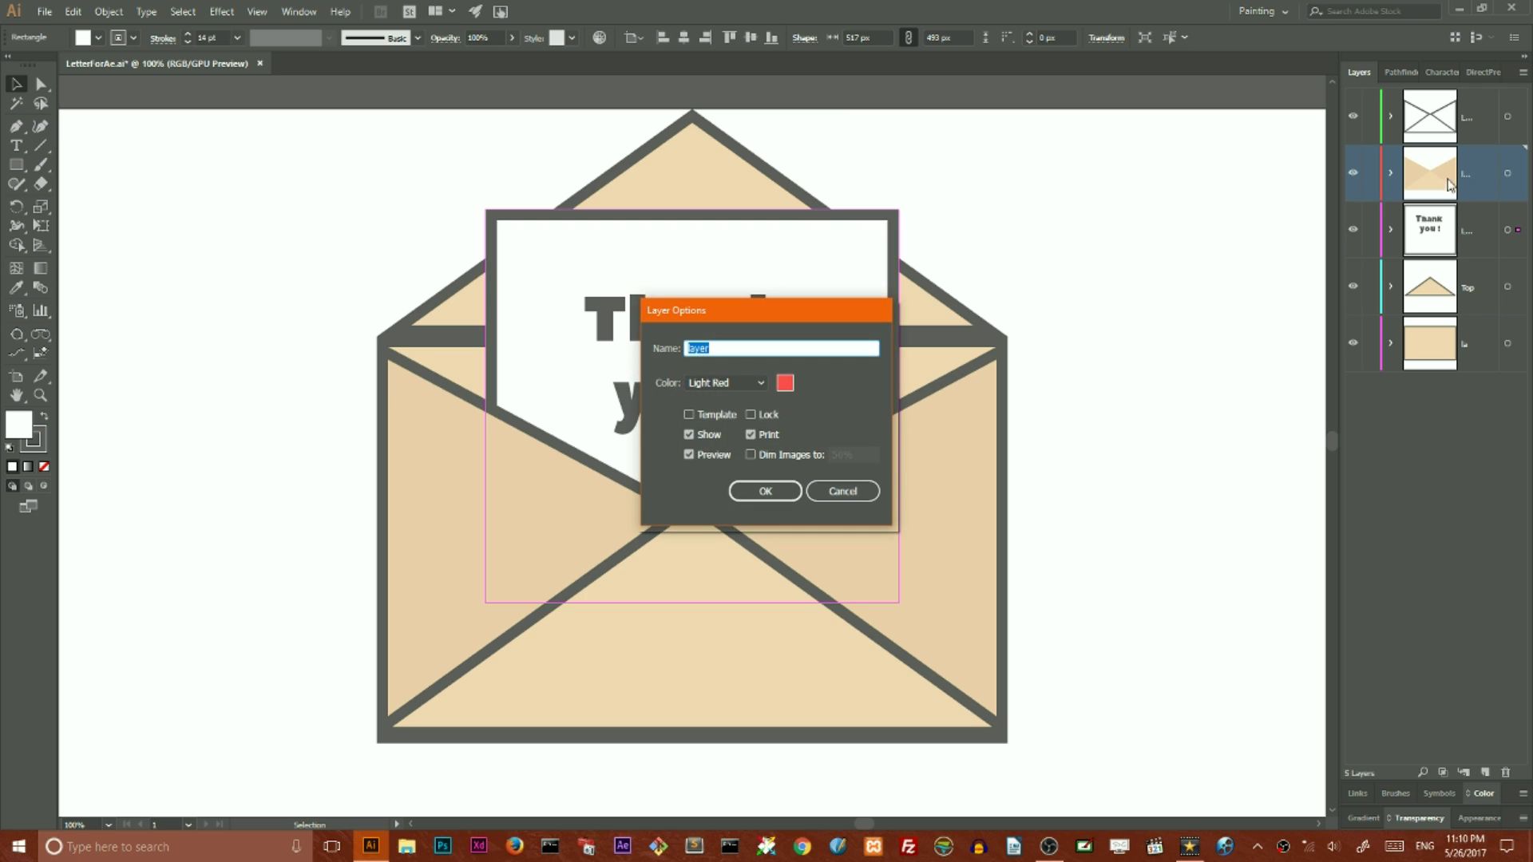
type("Flaps")
key("Return")
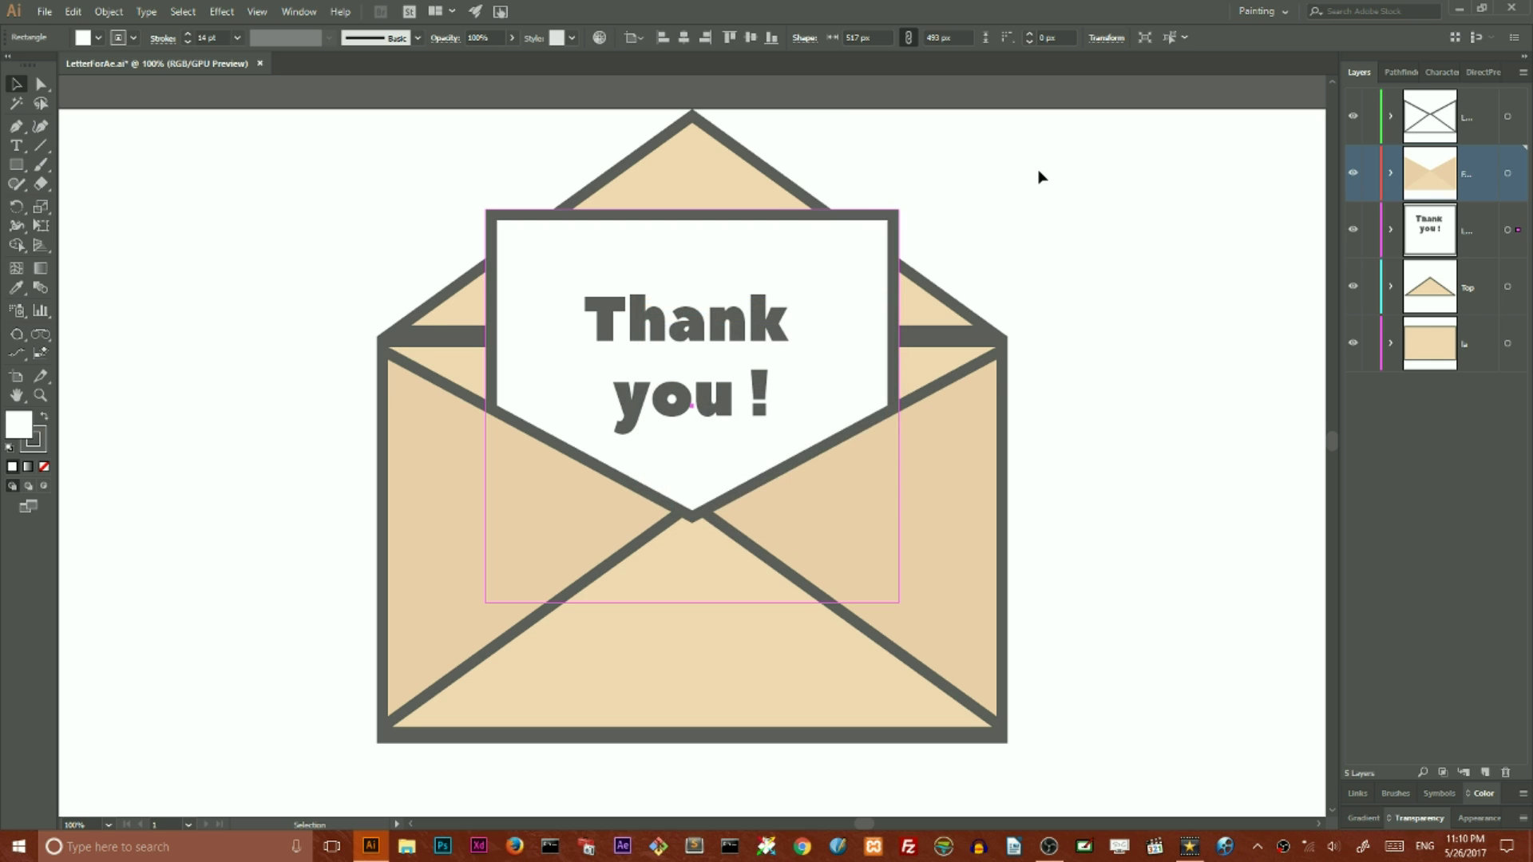
left_click(1095, 159)
Step: Rename the bottom background layer to BG, then bring up File > Save As
left_click(1467, 344)
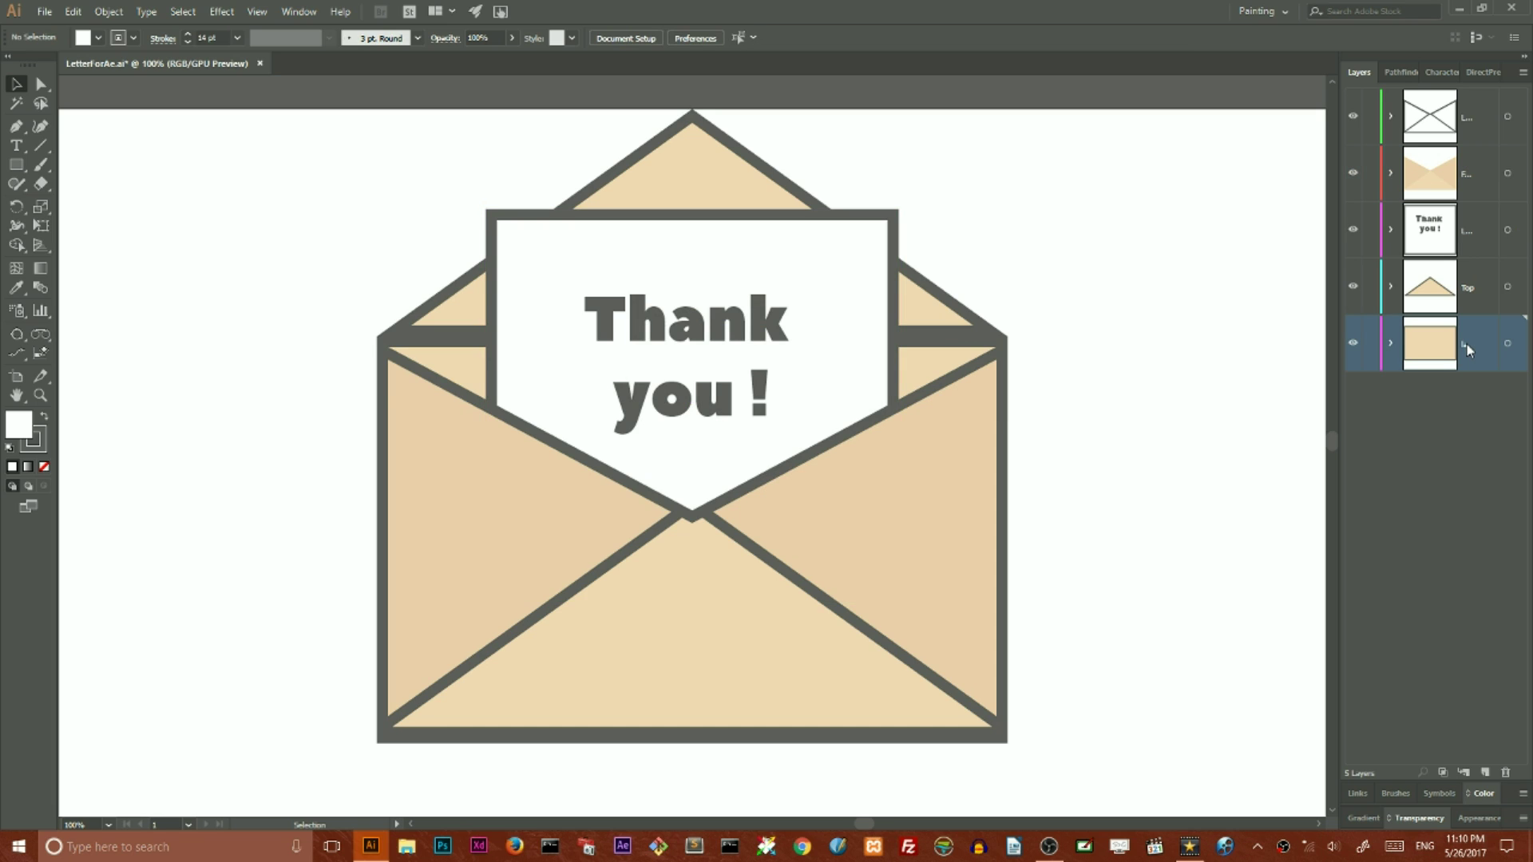
double_click(1468, 342)
double_click(1431, 343)
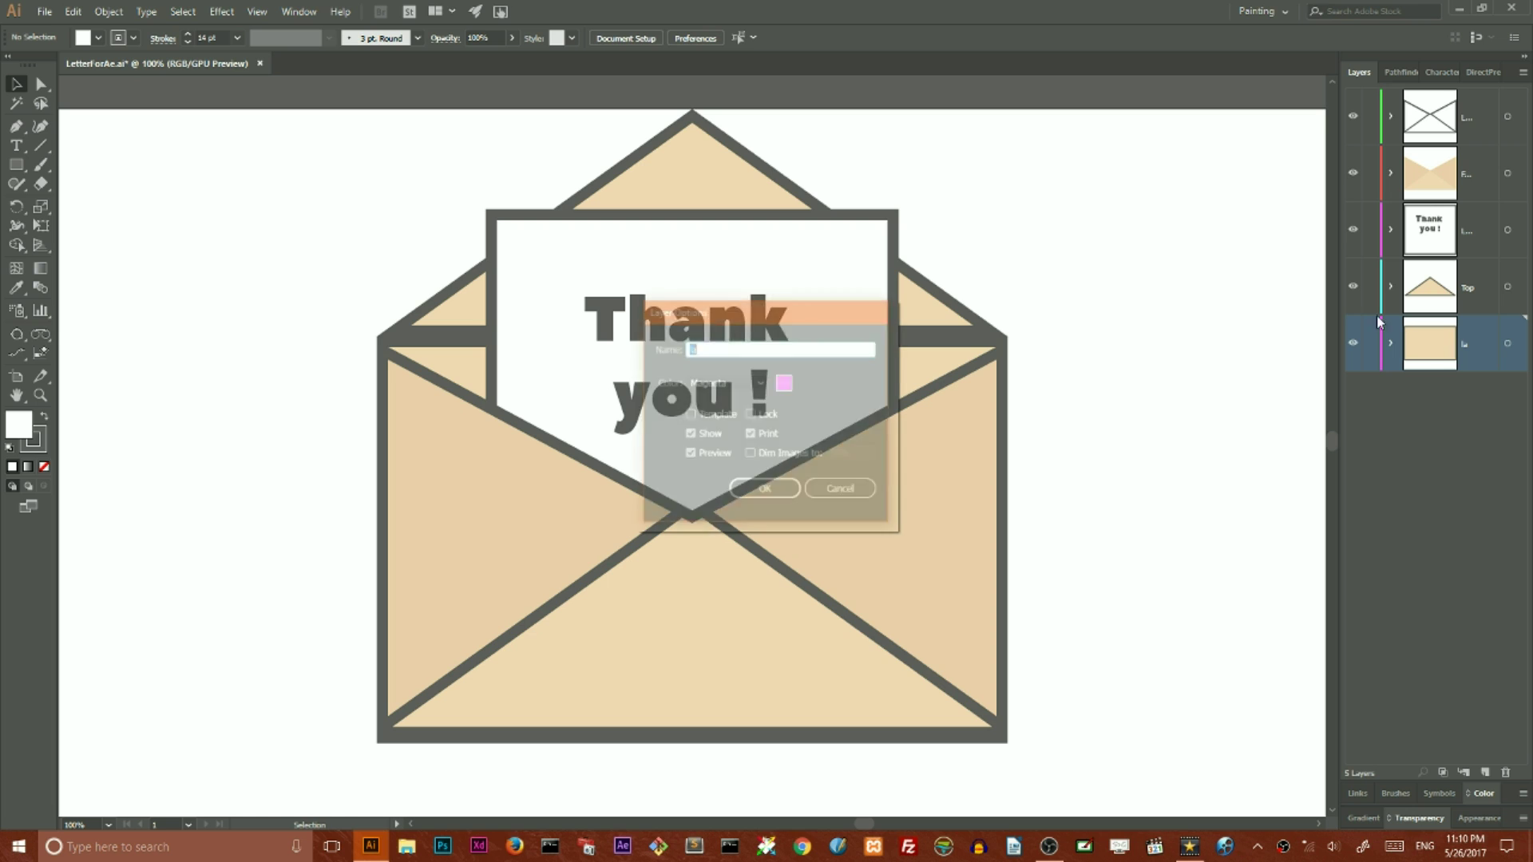
type("BG")
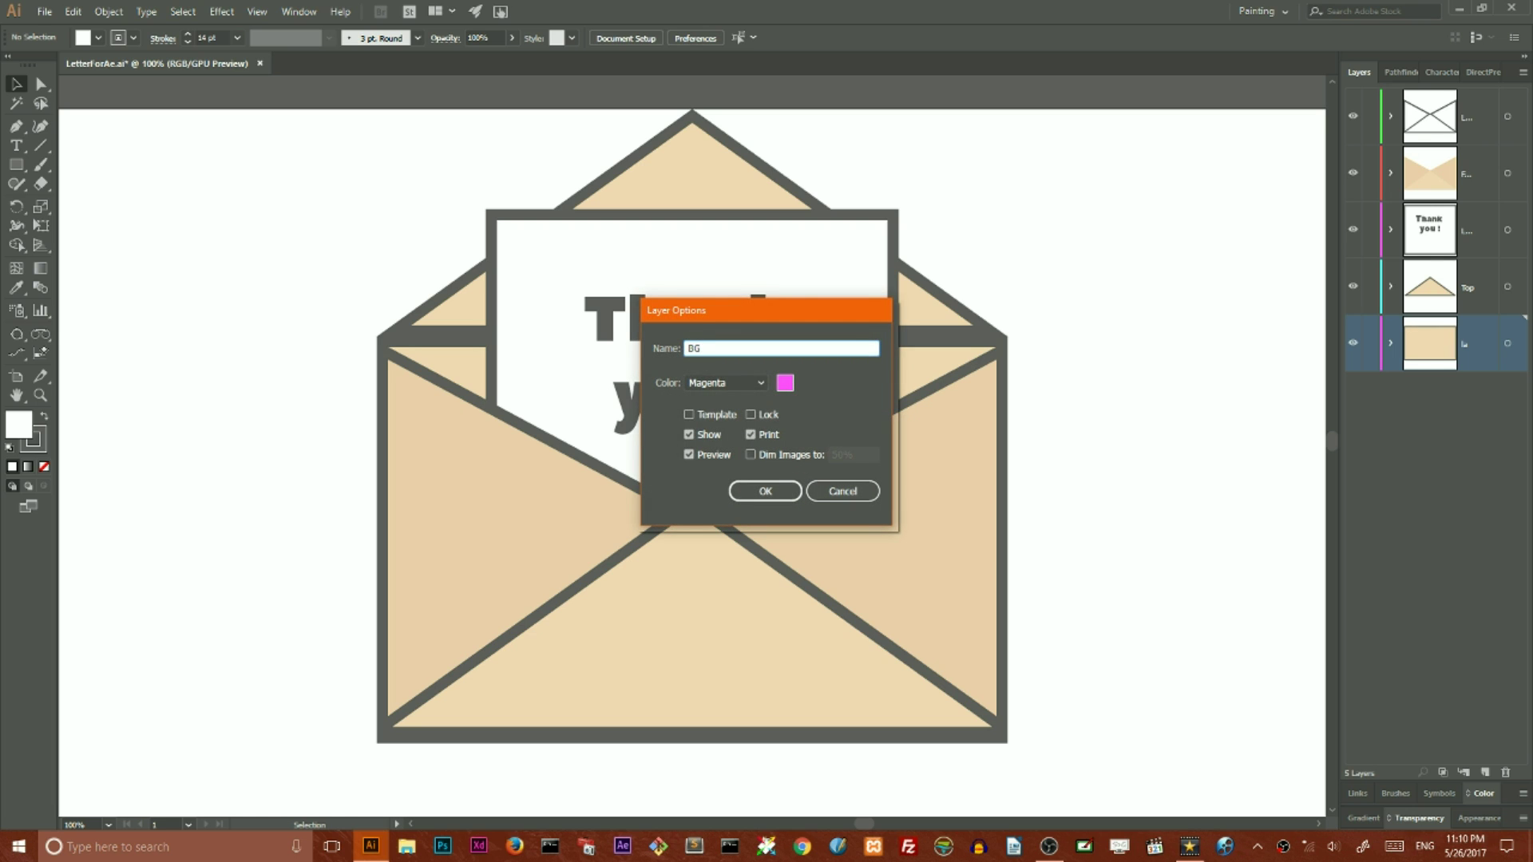
key("Return")
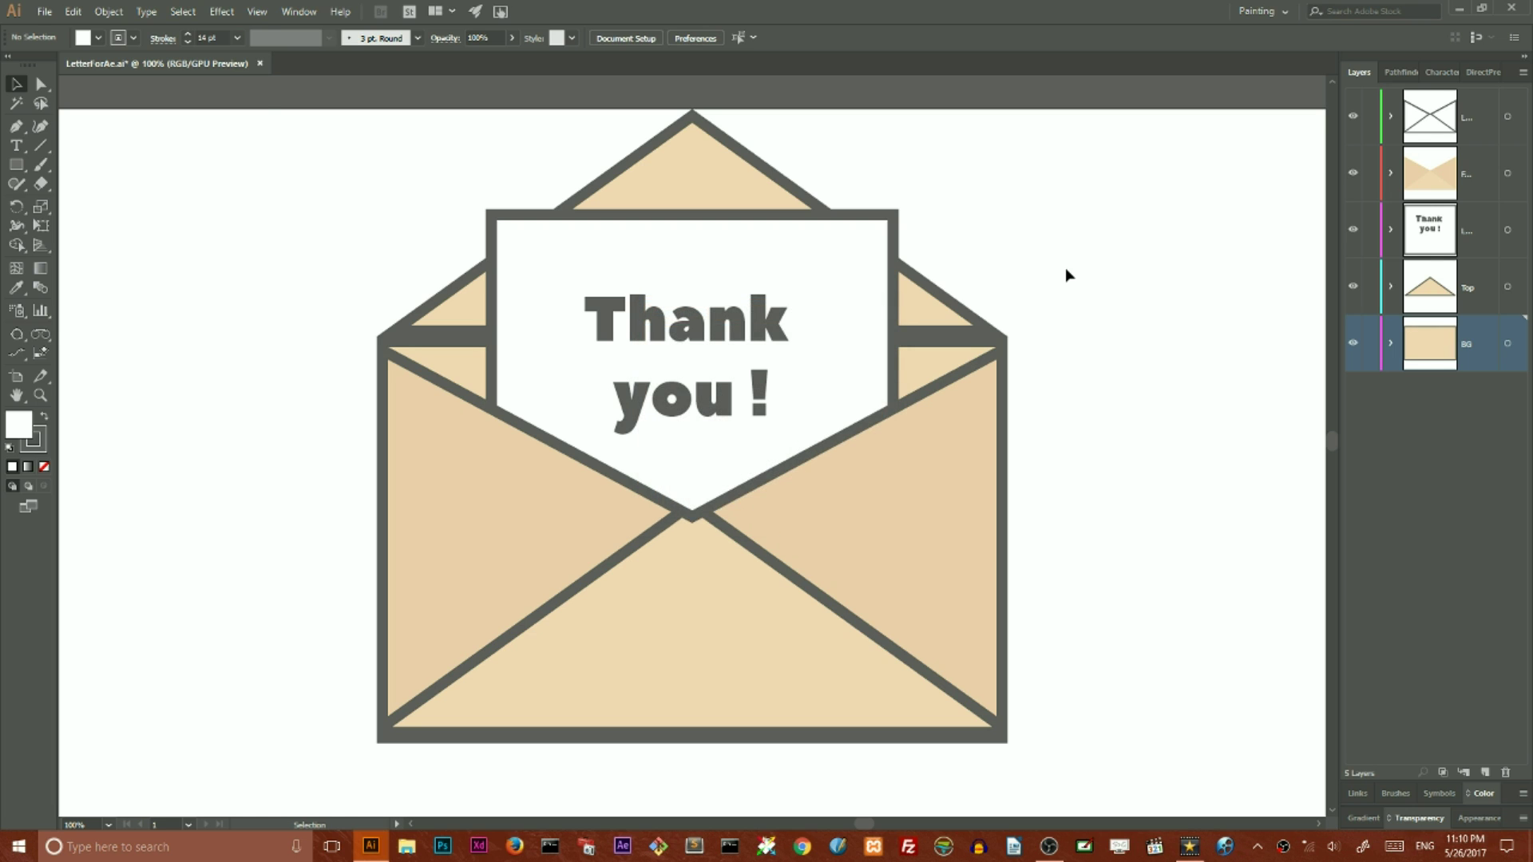
left_click(44, 11)
left_click(84, 159)
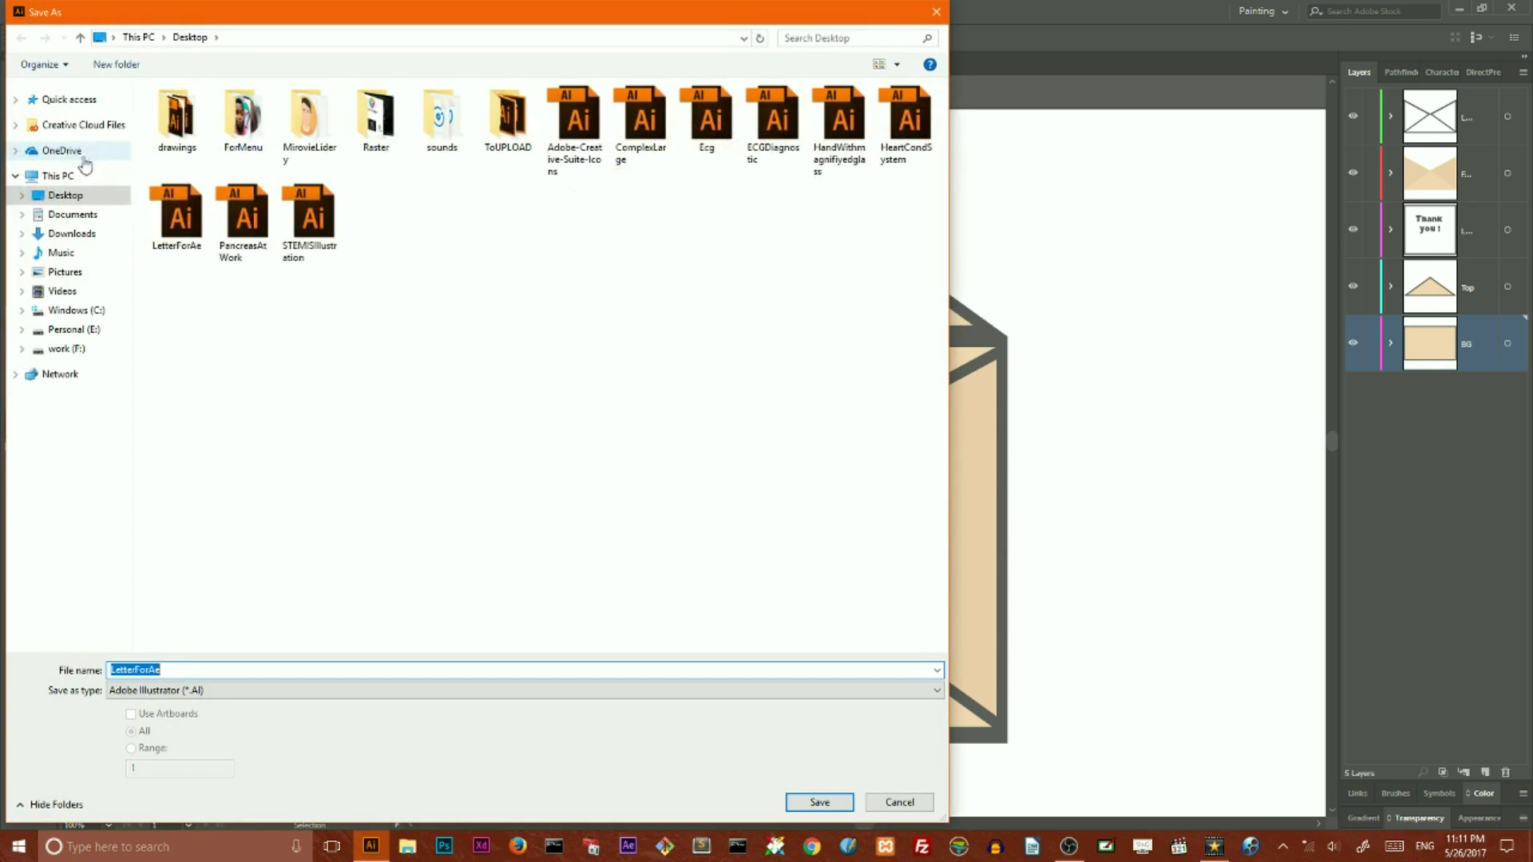
Step: Highlight the LetterForAe file name, then close the Save As dialog
left_click(178, 668)
double_click(161, 670)
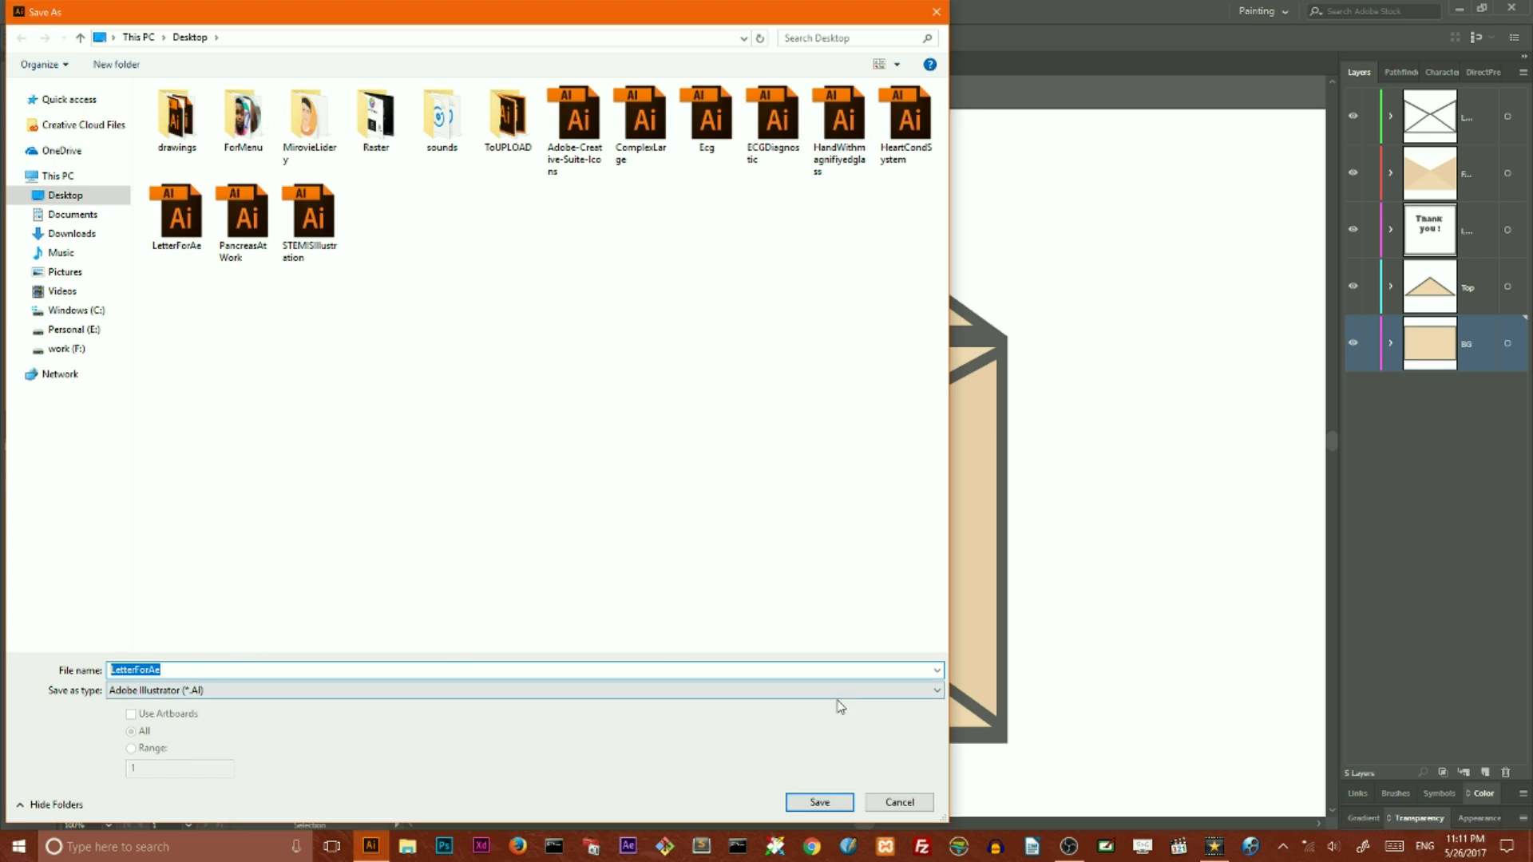
left_click(929, 804)
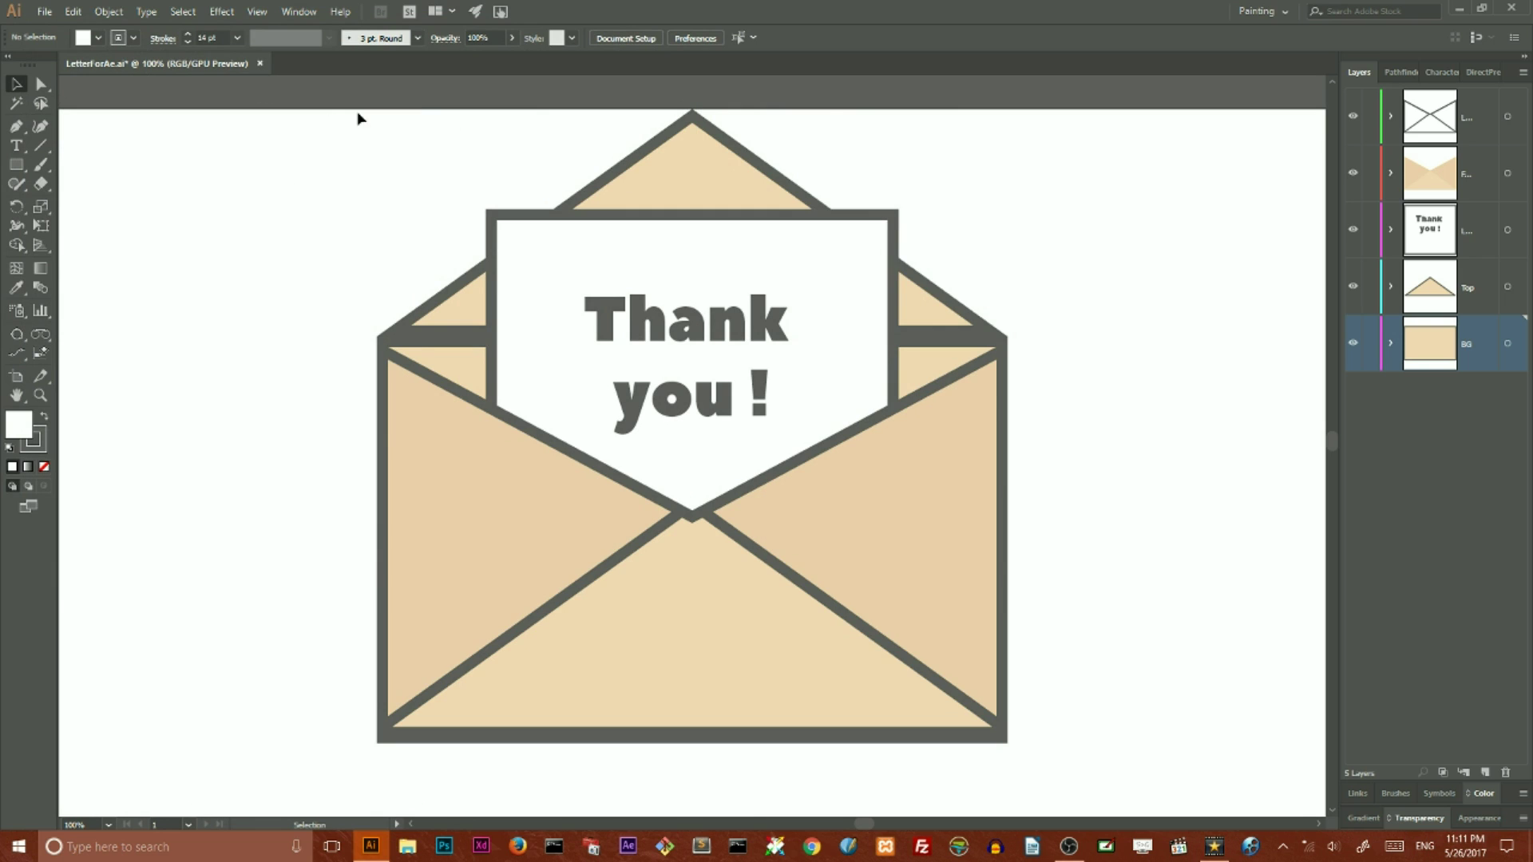
left_click(260, 63)
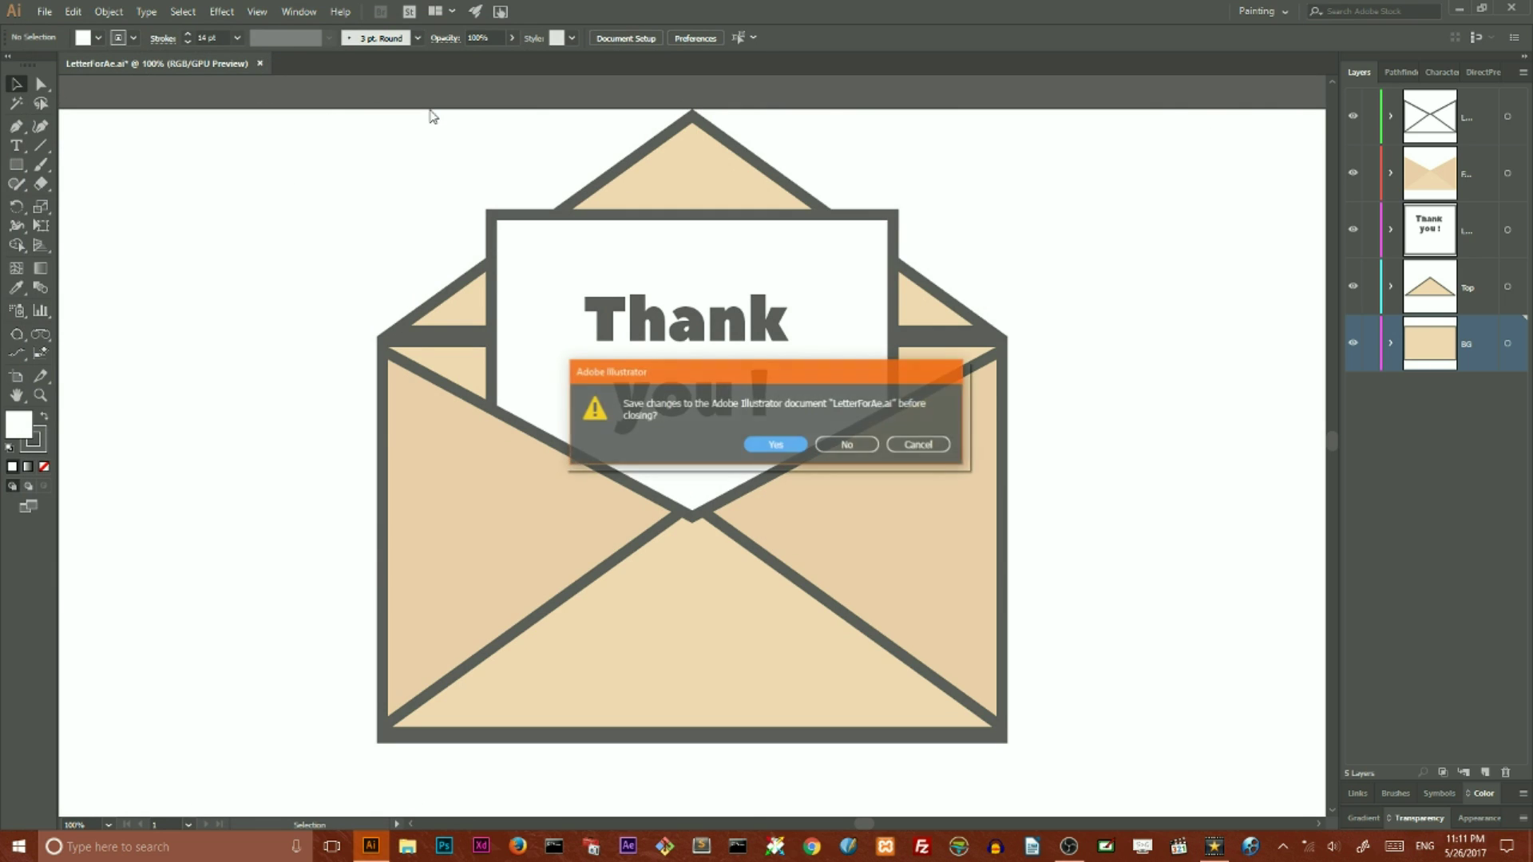
key("Escape")
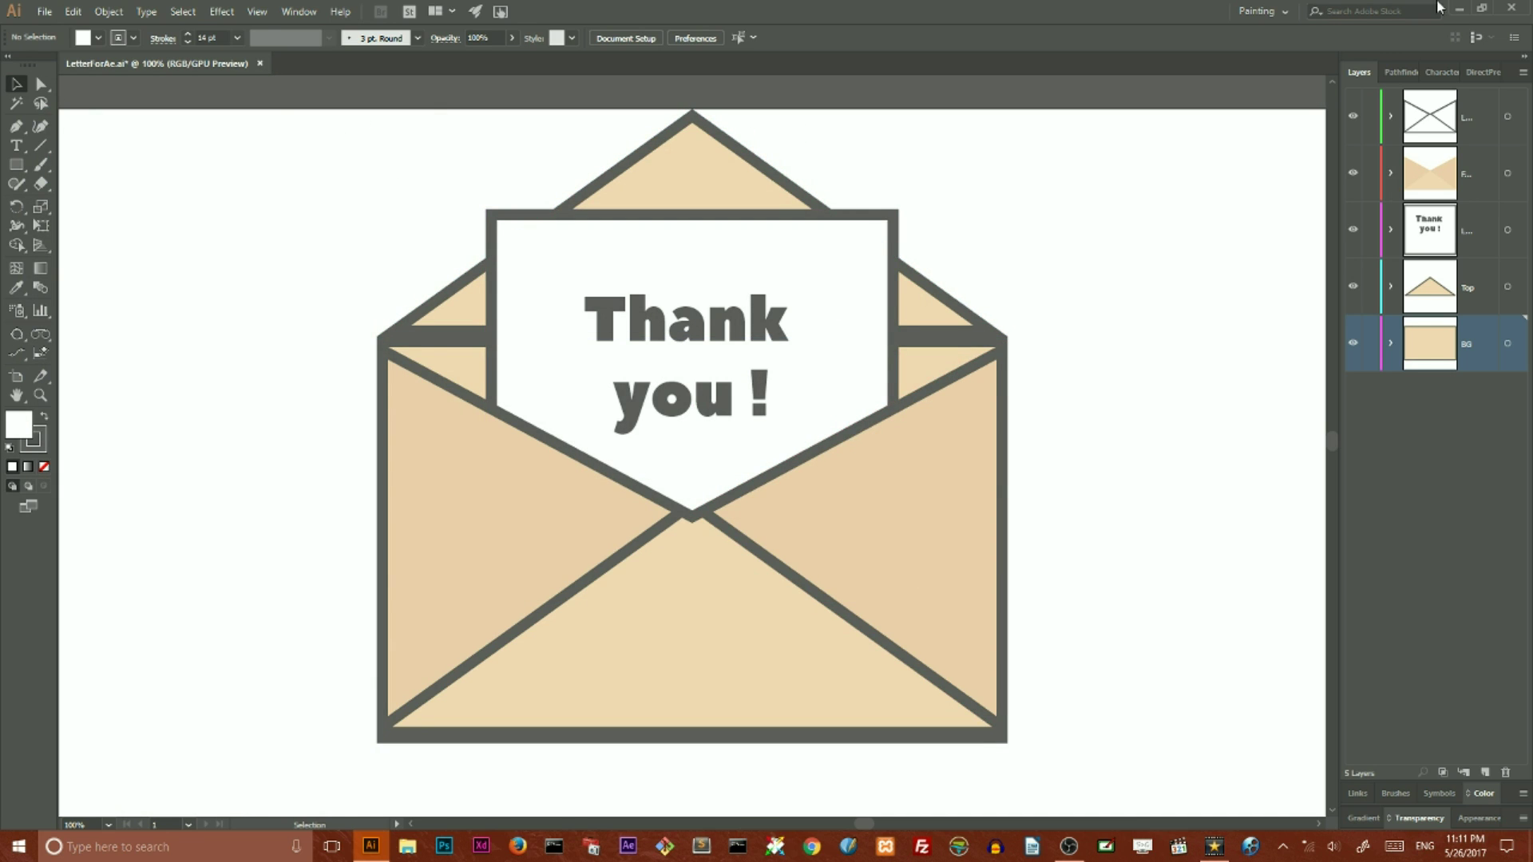
left_click(262, 61)
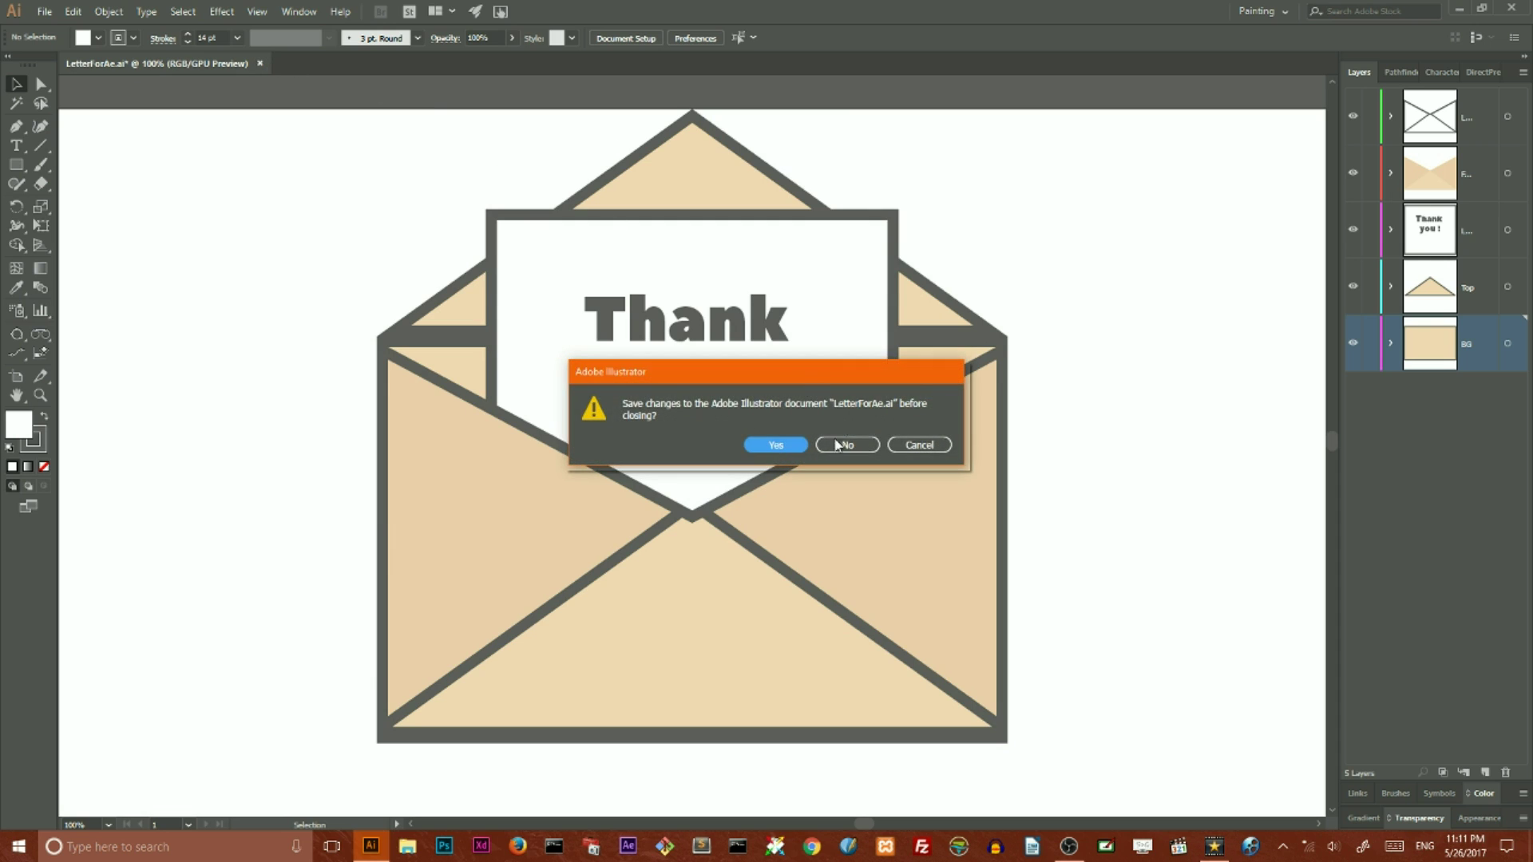
key("Escape")
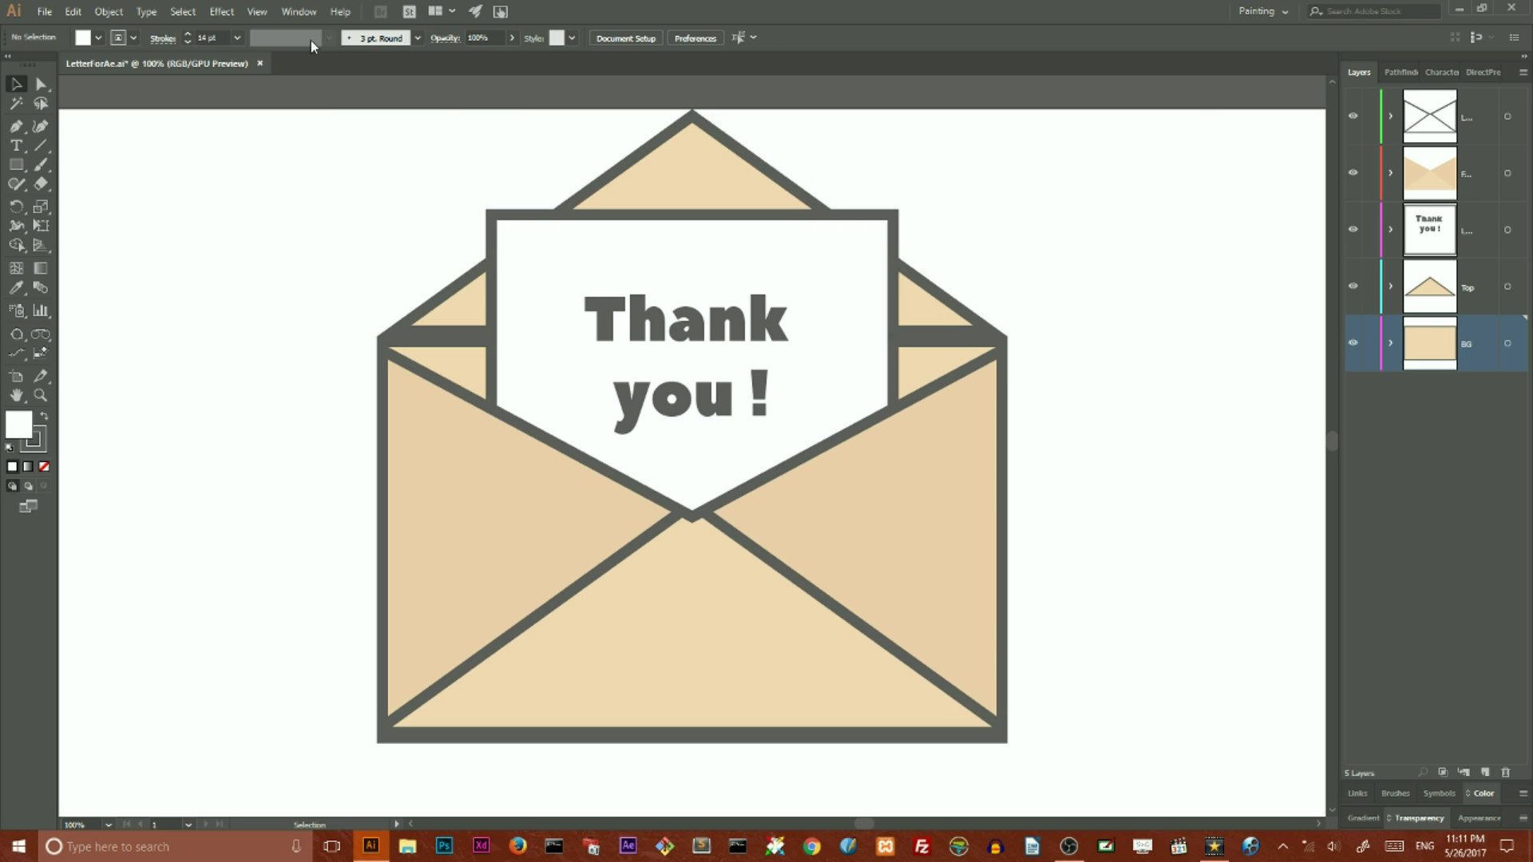
left_click(260, 62)
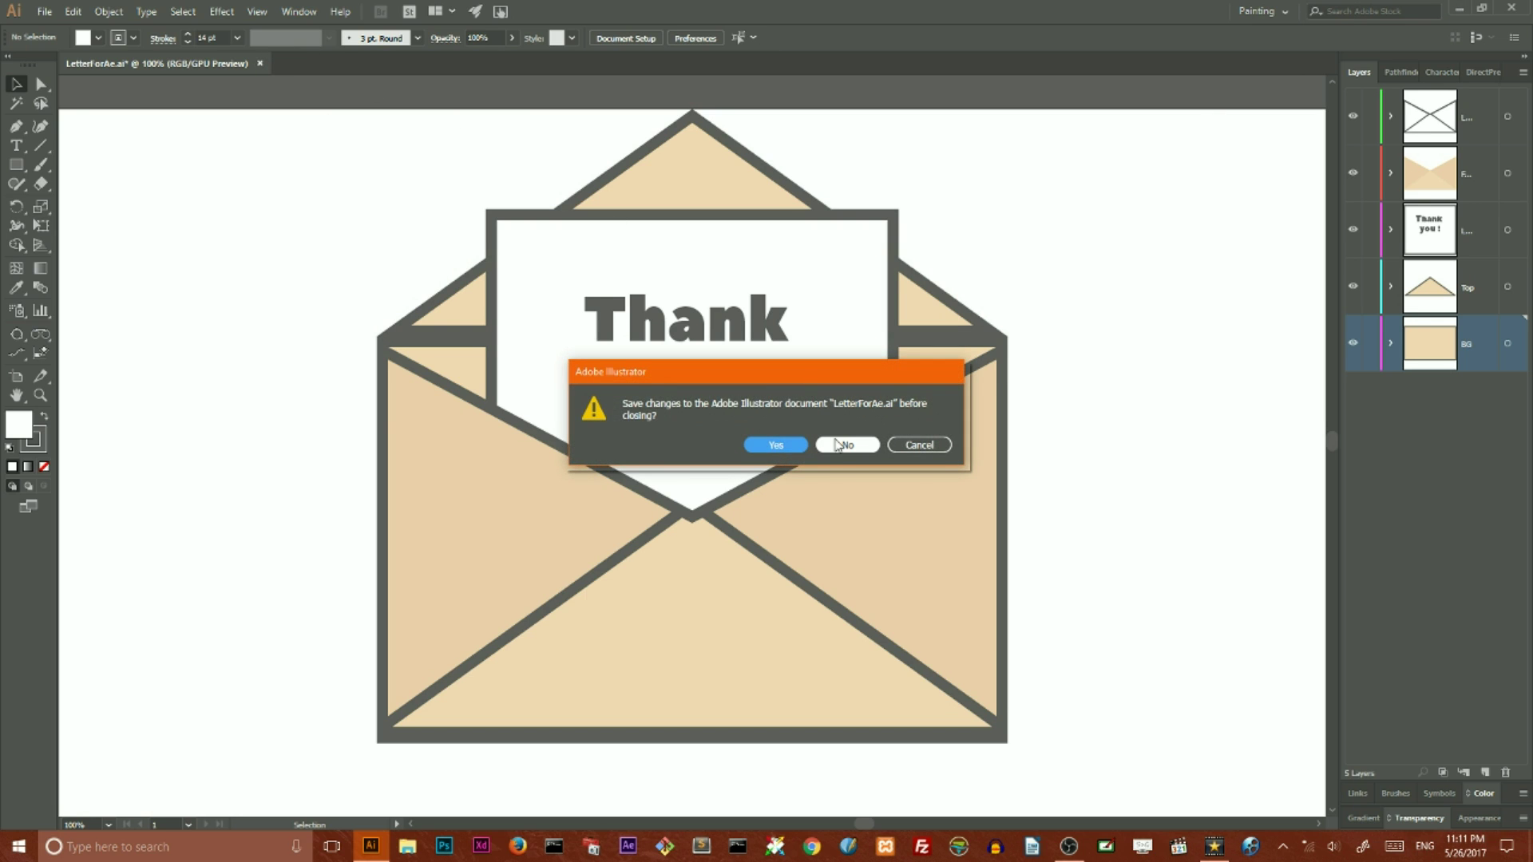